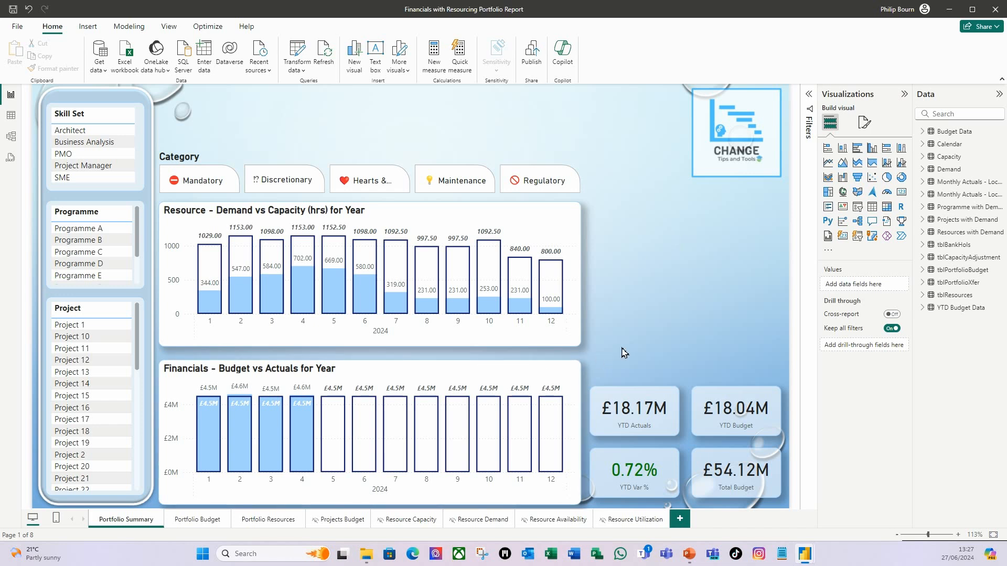
Duplicate the four financial KPI cards and place the copies as a block beside the Resource - Demand vs Capacity chart.
drag(582, 356, 801, 526)
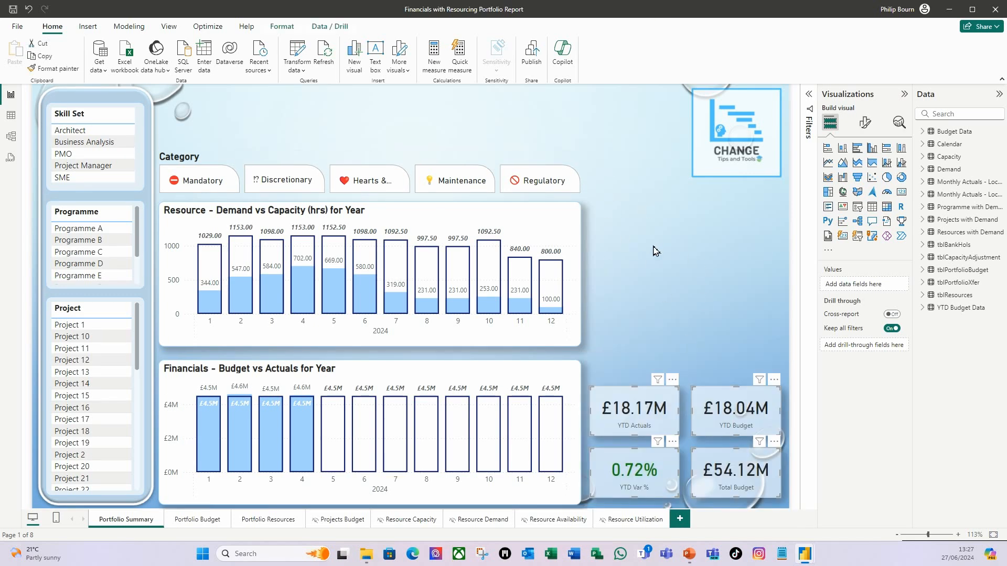
key(ctrl+c)
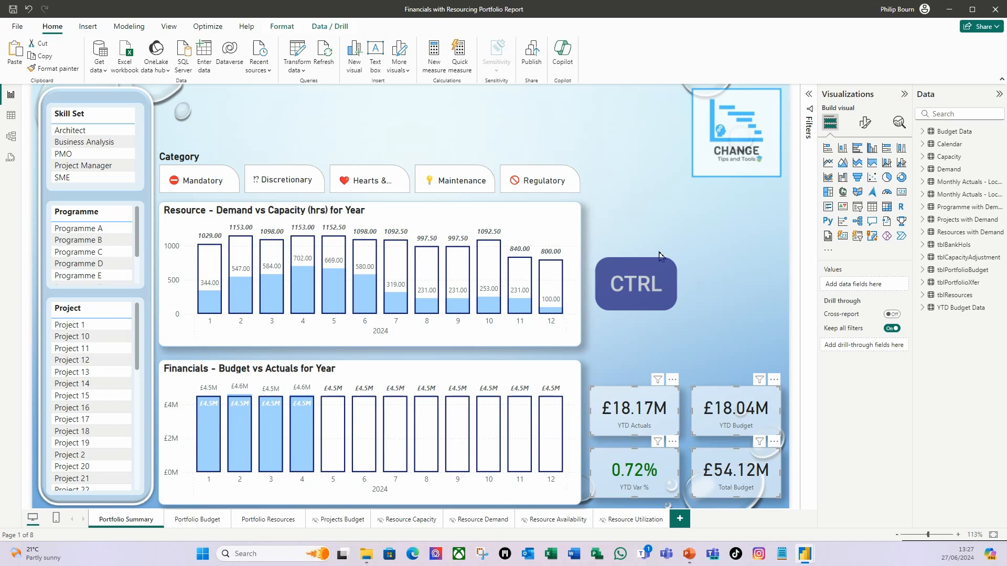
key(ctrl+v)
key(ctrl+v)
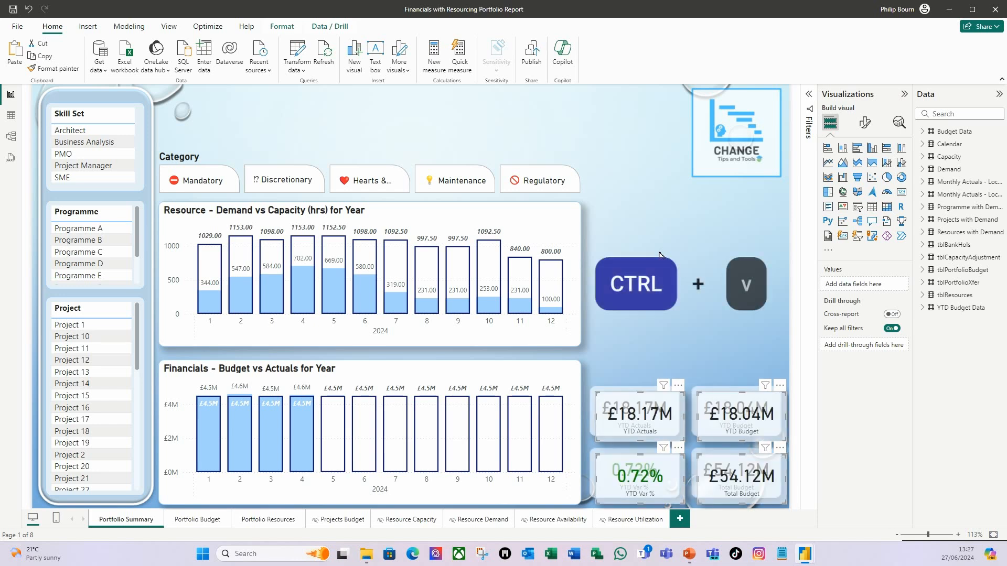
drag(596, 248, 602, 234)
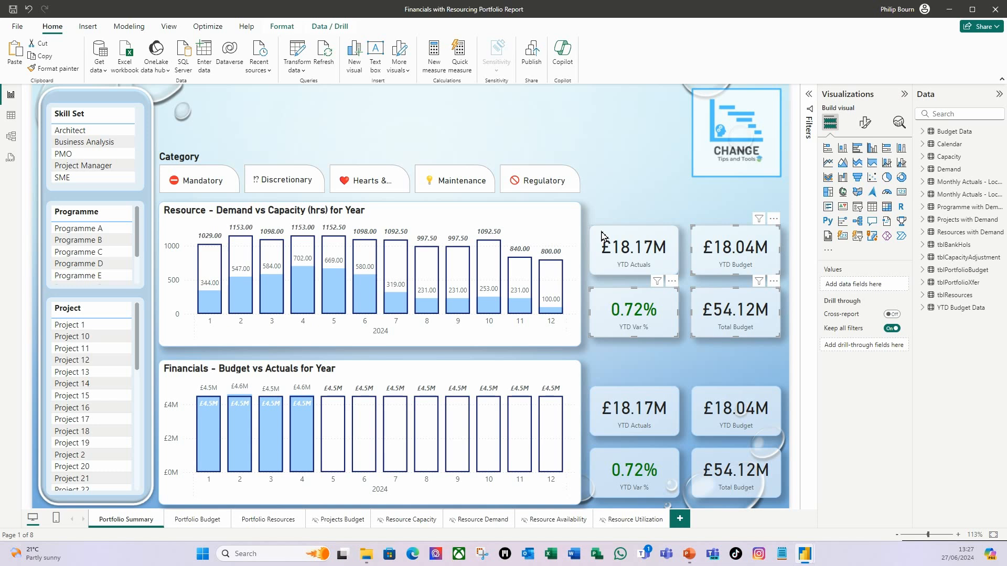
click(601, 236)
click(652, 369)
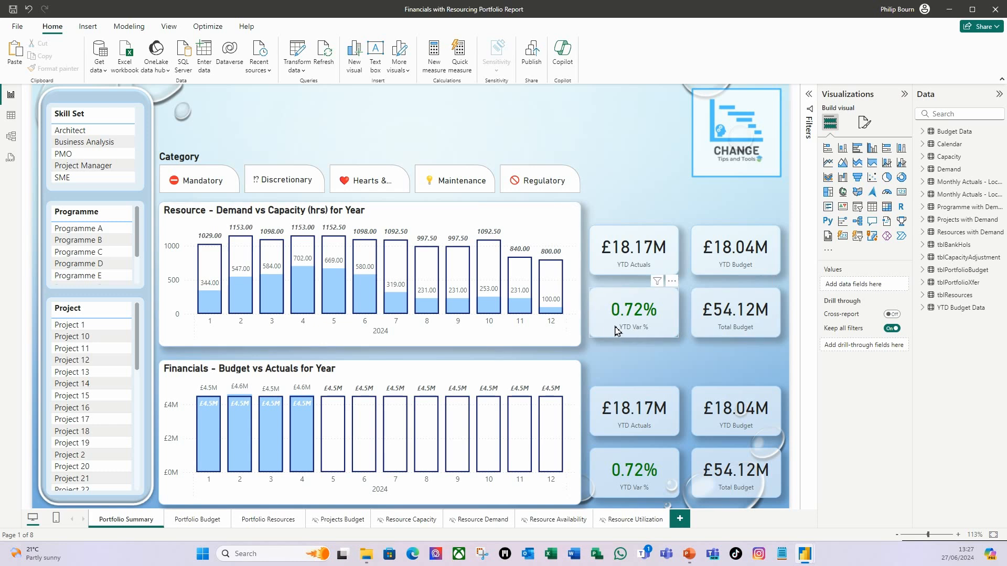
Swap the positions of the copied YTD Var % and Total Budget cards beside the resource chart.
drag(616, 330, 509, 330)
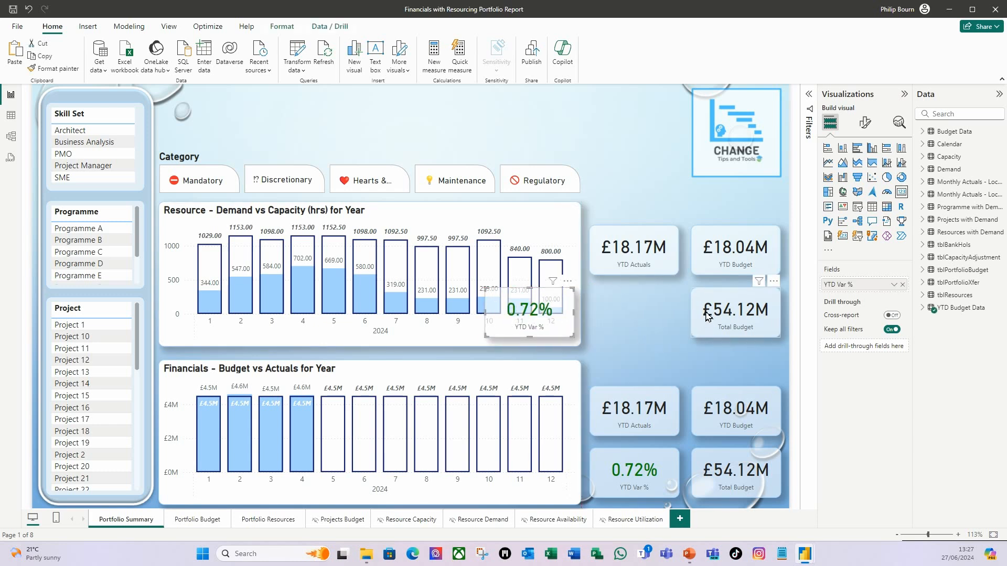
drag(702, 306, 606, 307)
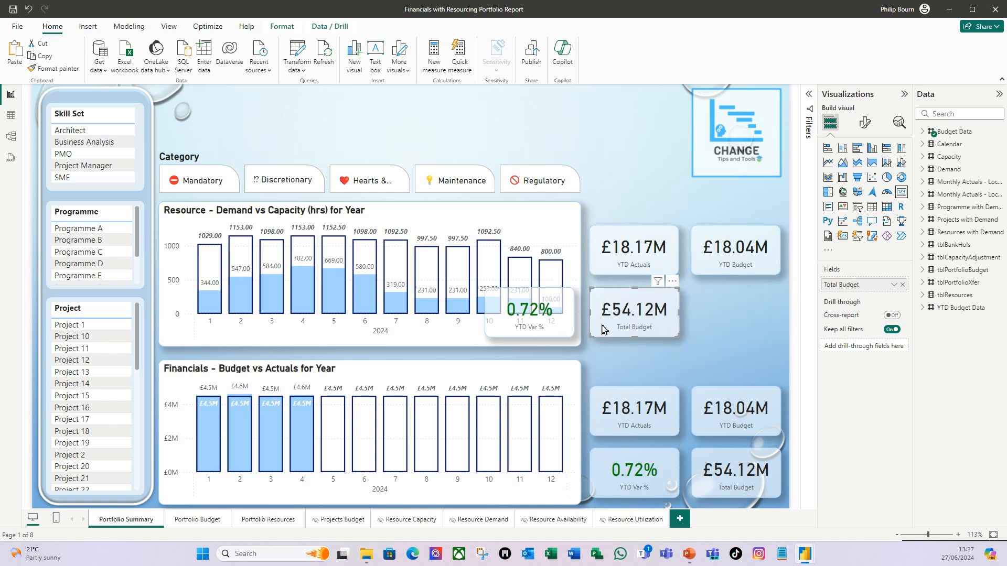
drag(607, 268, 610, 268)
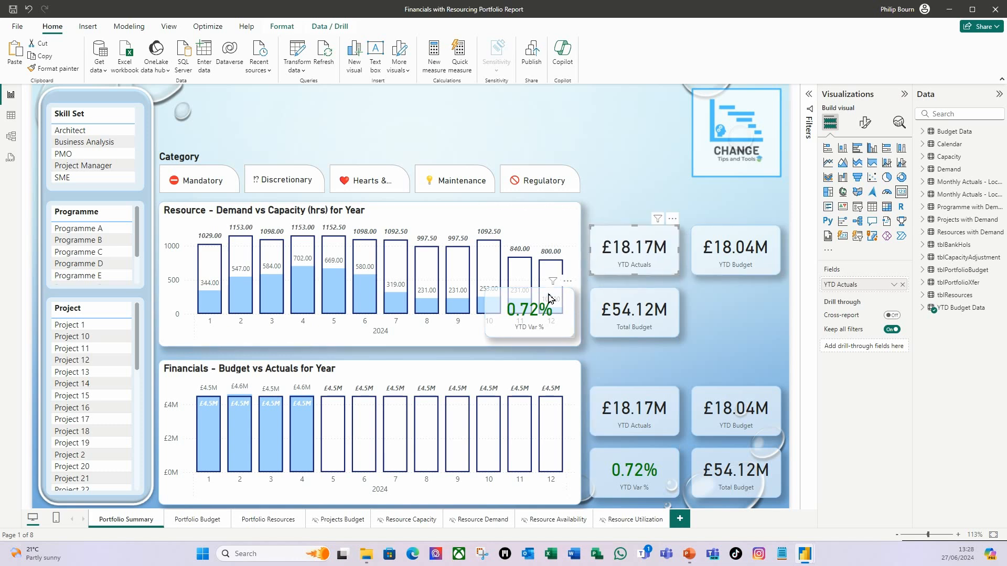
drag(549, 298, 756, 298)
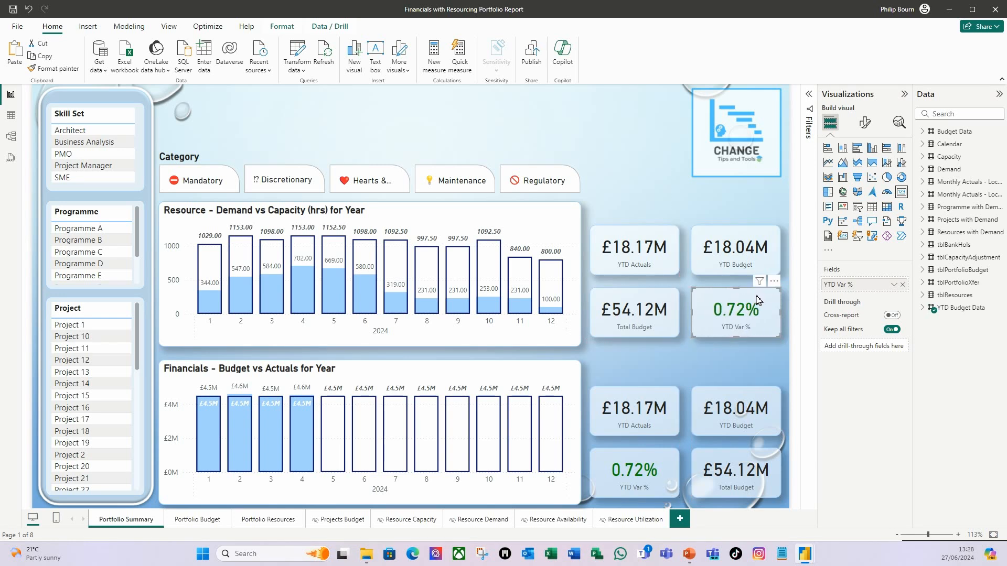
click(738, 239)
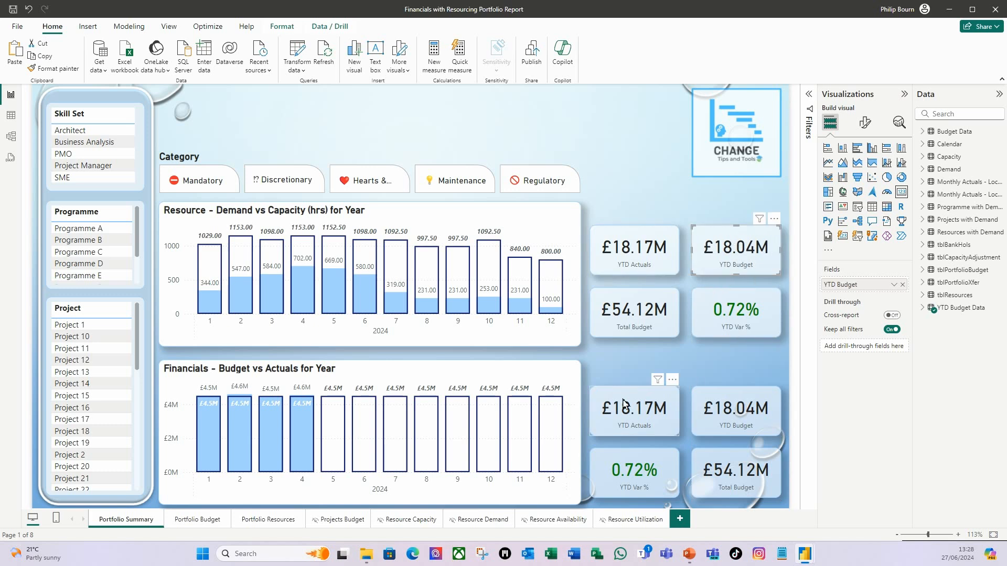
click(644, 370)
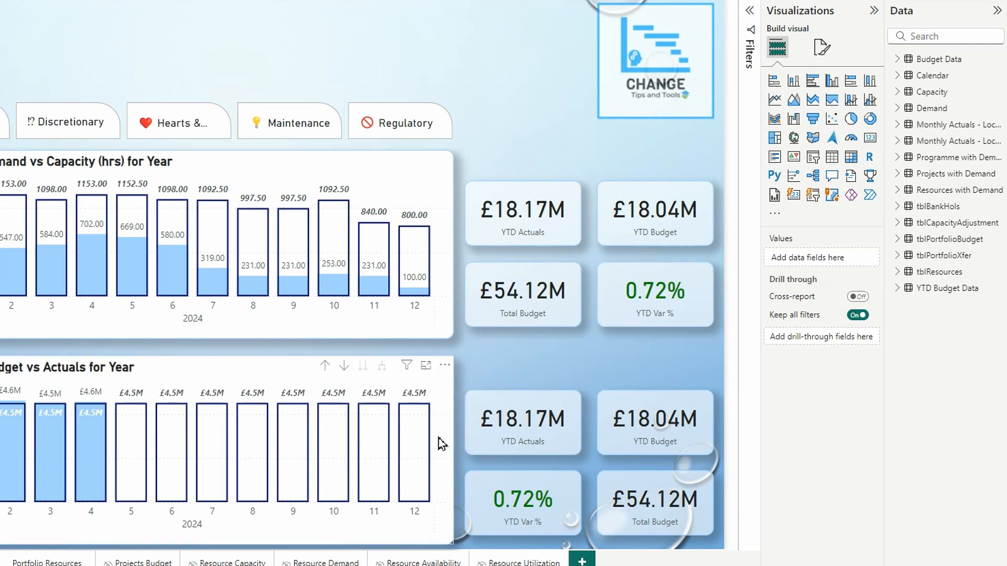
Widen the field list and replace the copied YTD Actuals card's field with Count of Programme from the Programme with Demand table.
click(559, 237)
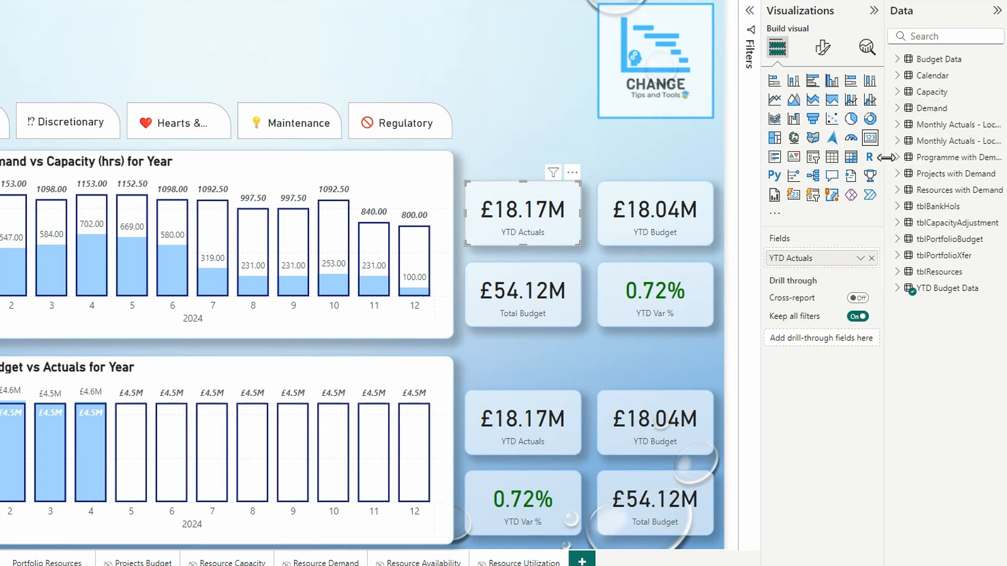
drag(887, 158, 822, 158)
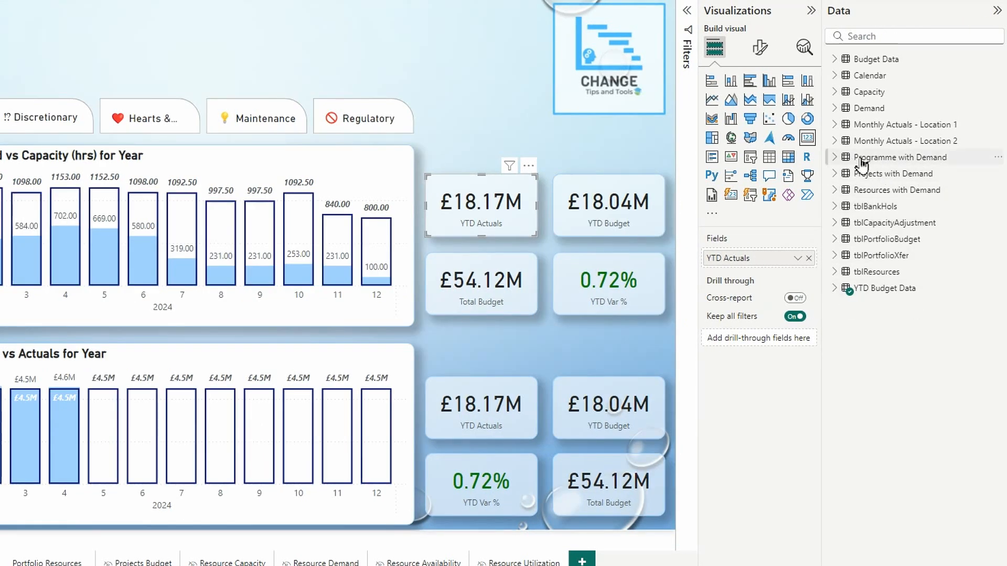
click(834, 157)
drag(917, 179, 775, 262)
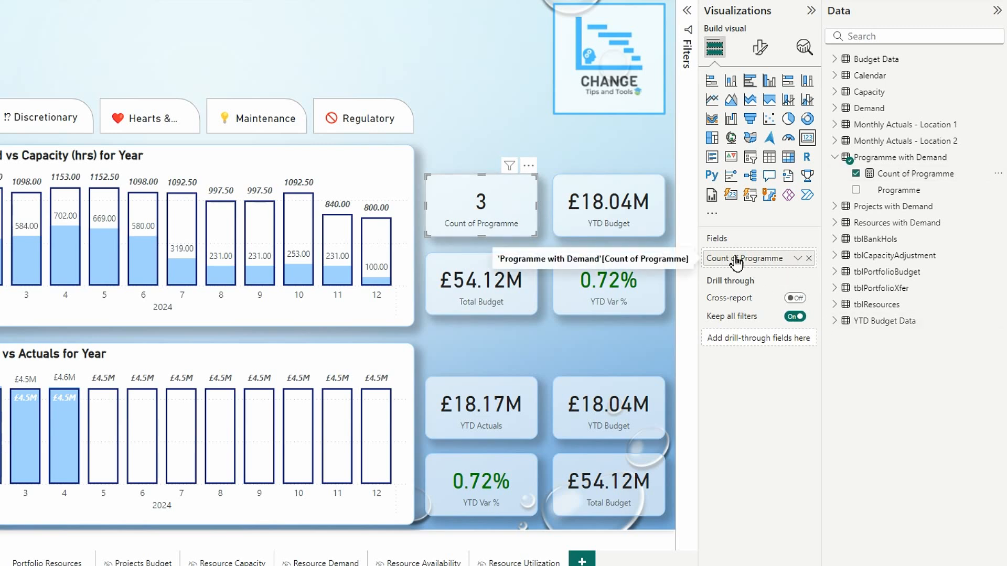
Rename the Count of Programme field for this card only as "Programmes with Demand".
right_click(754, 266)
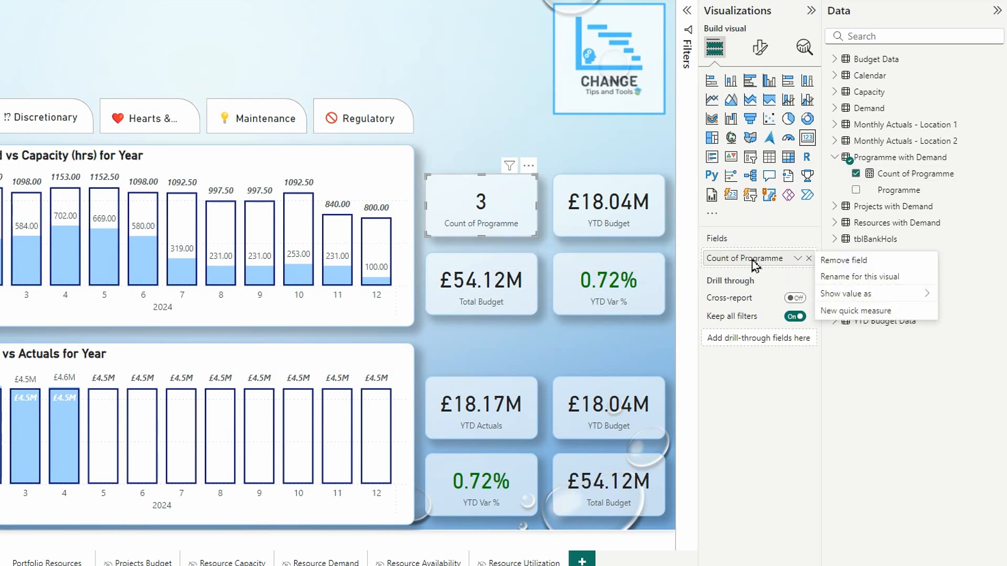
click(859, 277)
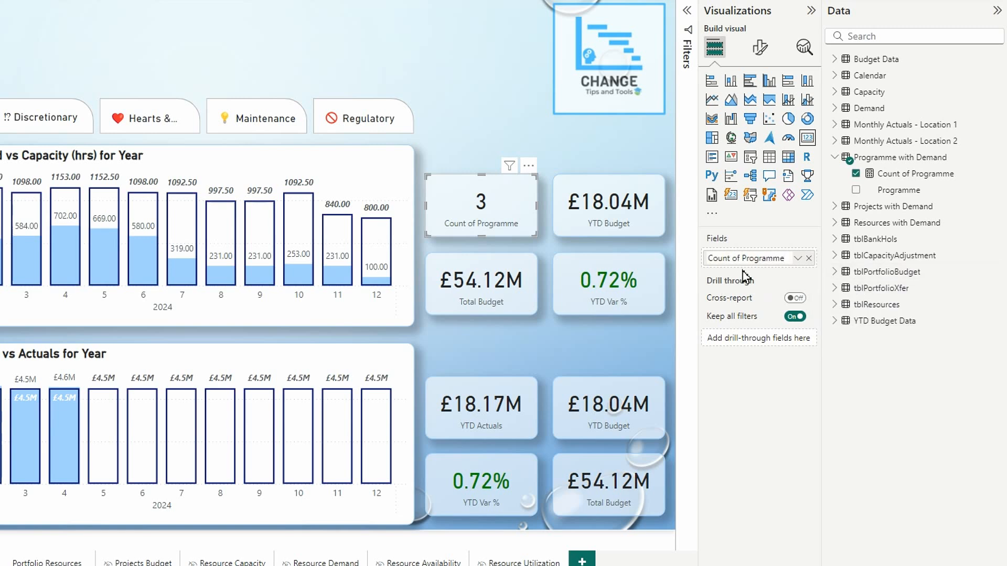
drag(741, 259, 697, 268)
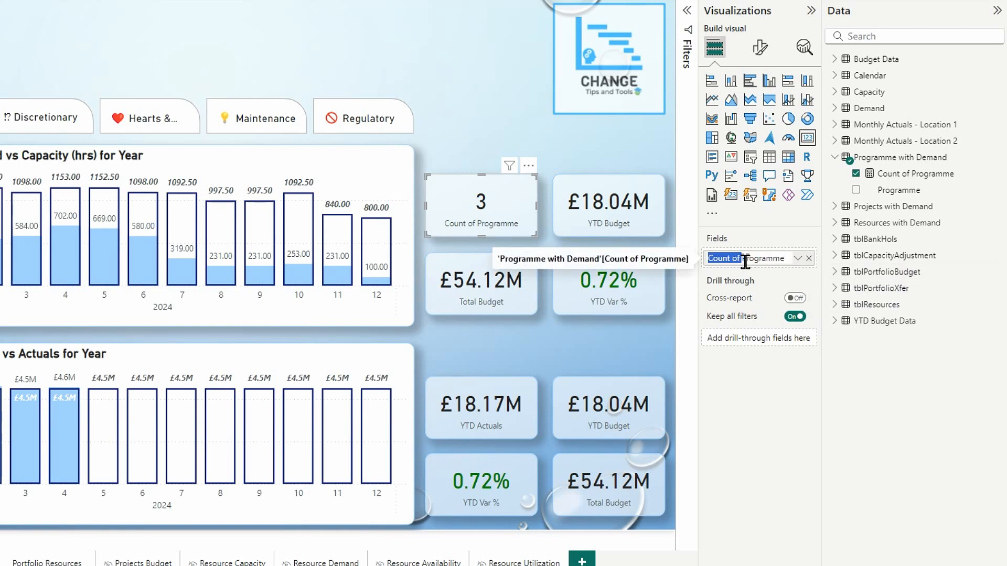
key(BackSpace)
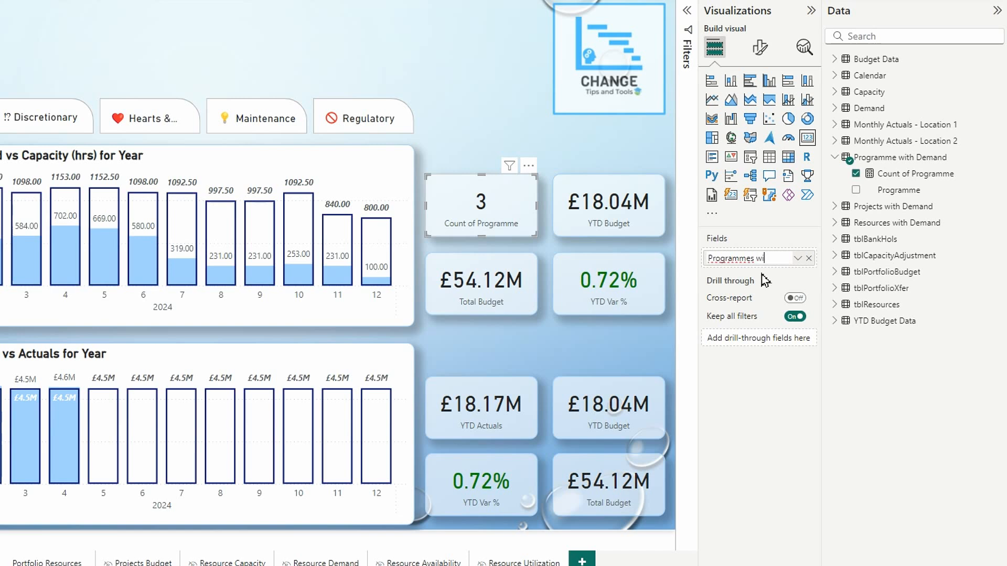
text(s with Demand)
key(Return)
Replace the copied YTD Budget card's field with Count of Project from the Projects with Demand table.
click(640, 220)
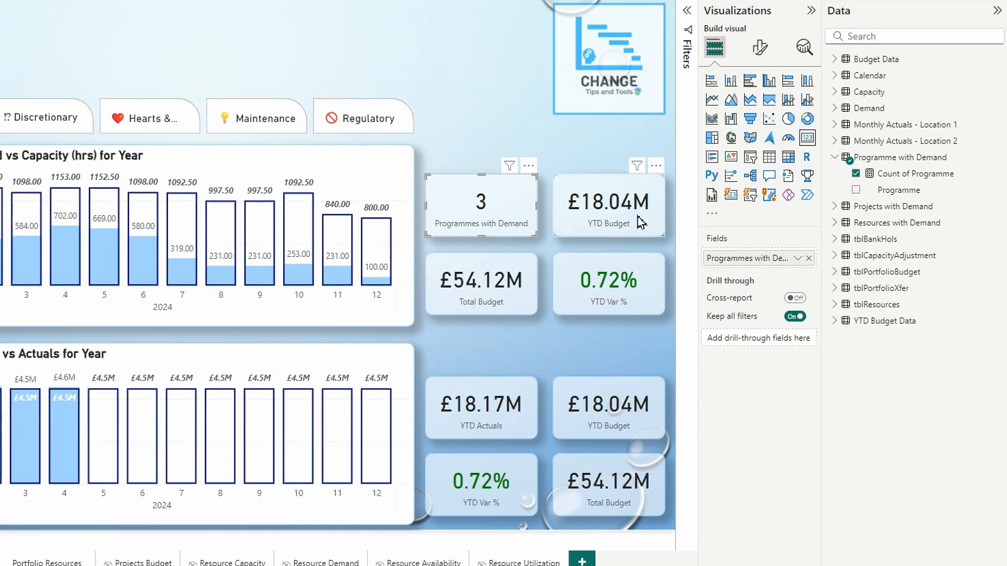
click(837, 157)
click(842, 176)
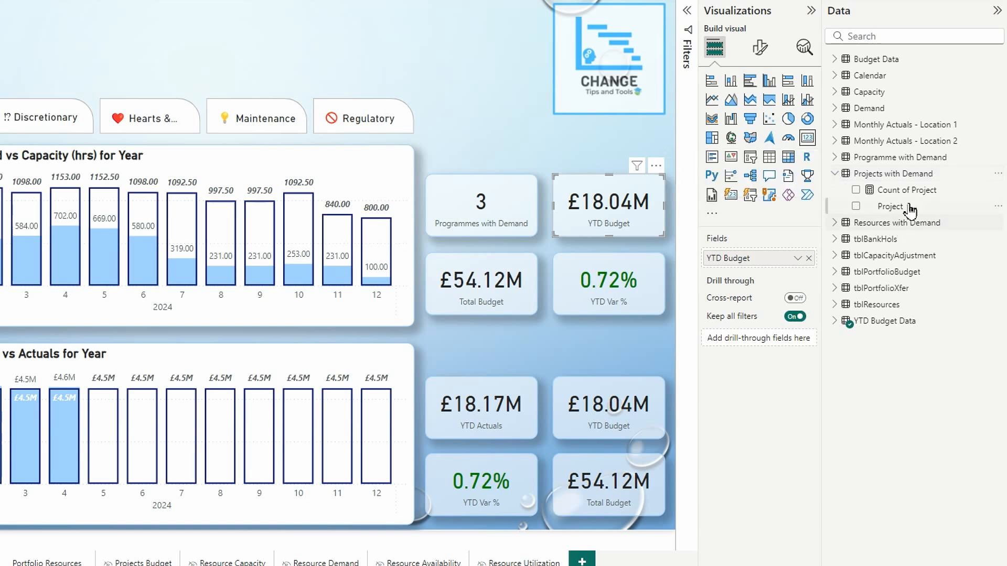
drag(913, 197, 775, 265)
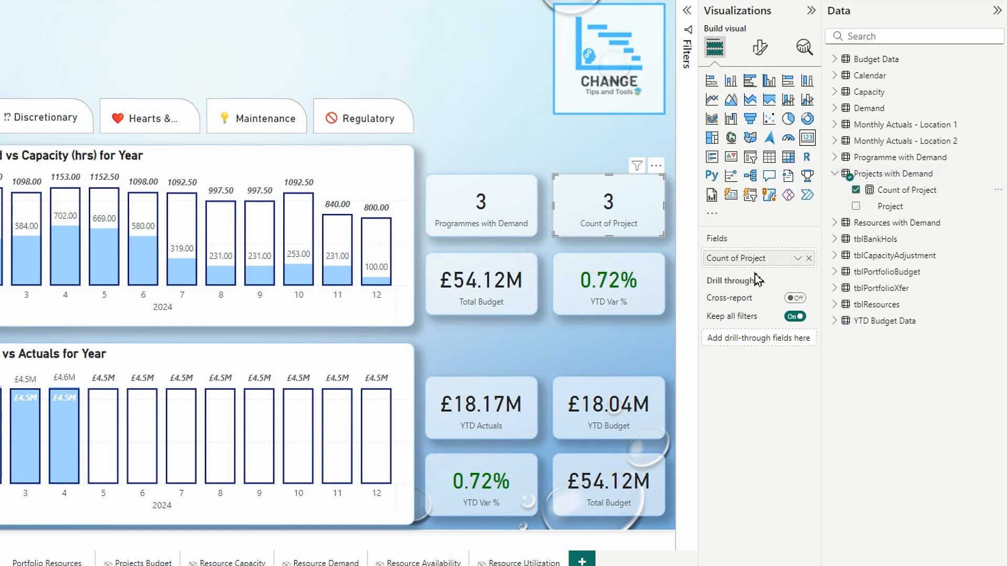
Rename the Count of Project field for this card only as "Projects with Demand".
click(798, 258)
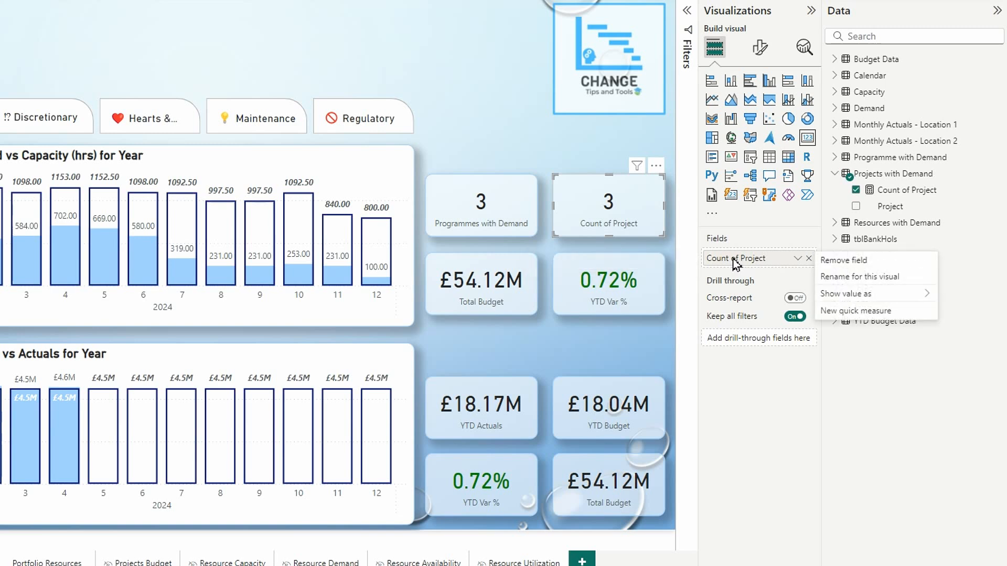
click(833, 278)
drag(742, 259, 708, 258)
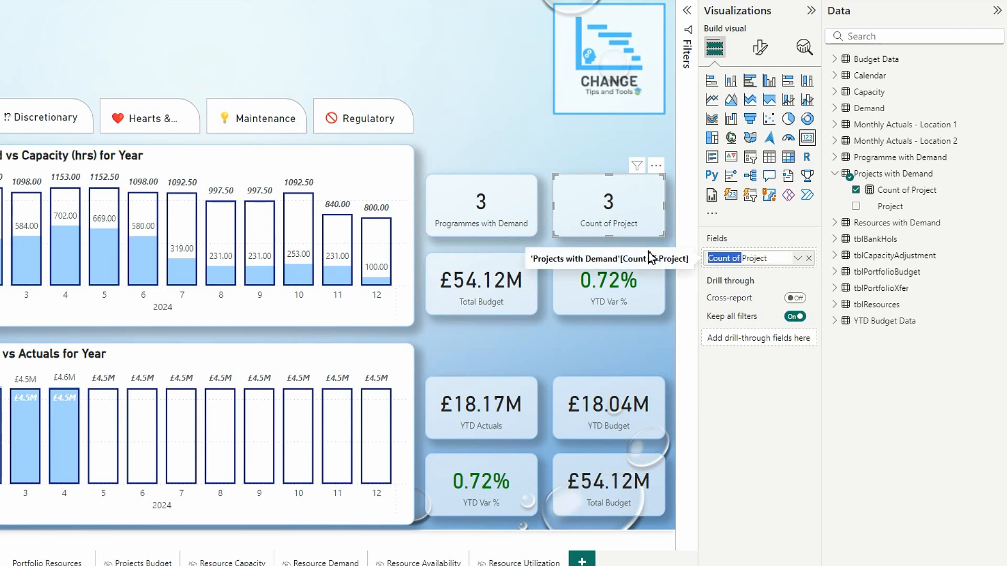
key(BackSpace)
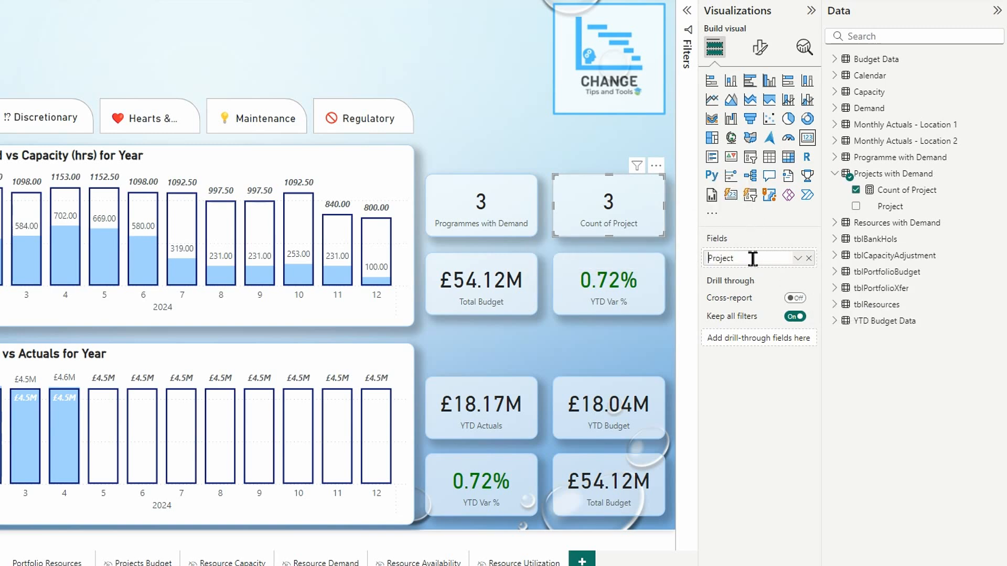
text(s wi)
key(Return)
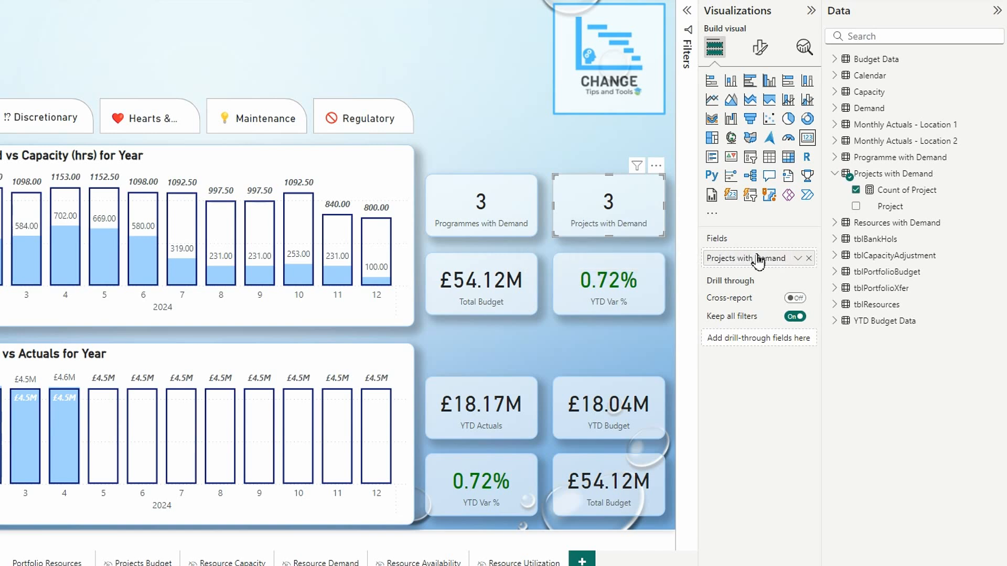
Replace the copied Total Budget card's field with Count of Resource from the Resources with Demand table.
click(518, 308)
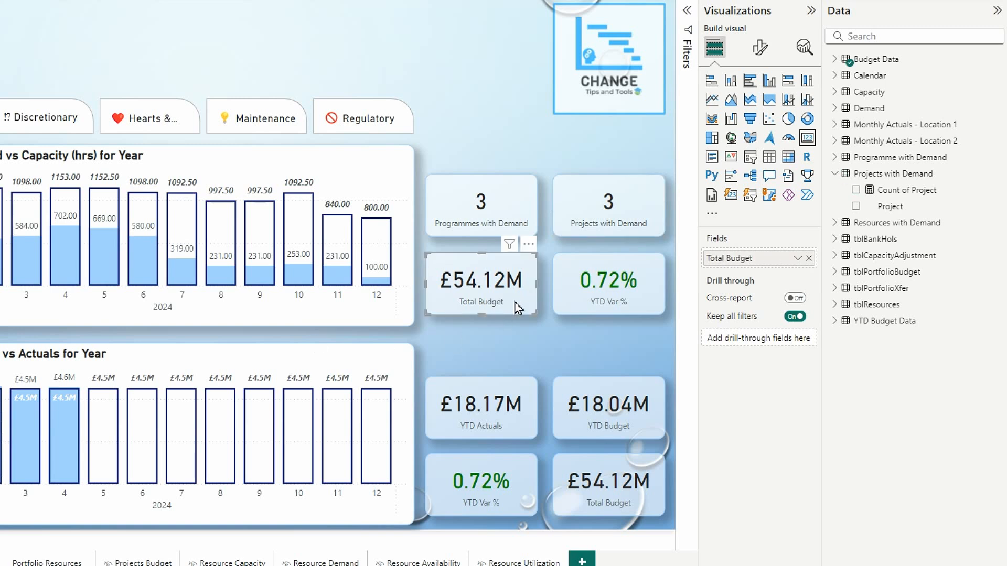
click(842, 175)
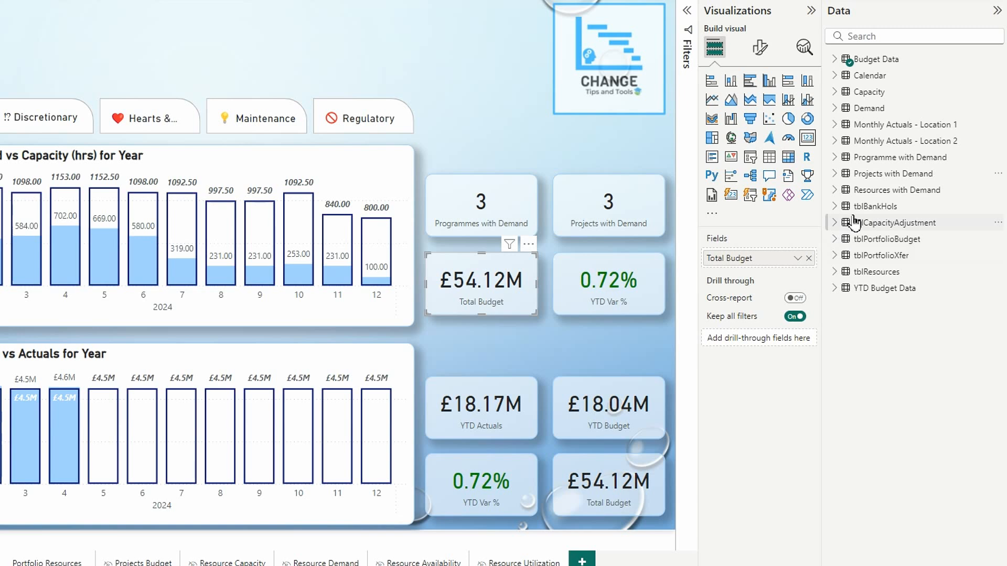
click(840, 192)
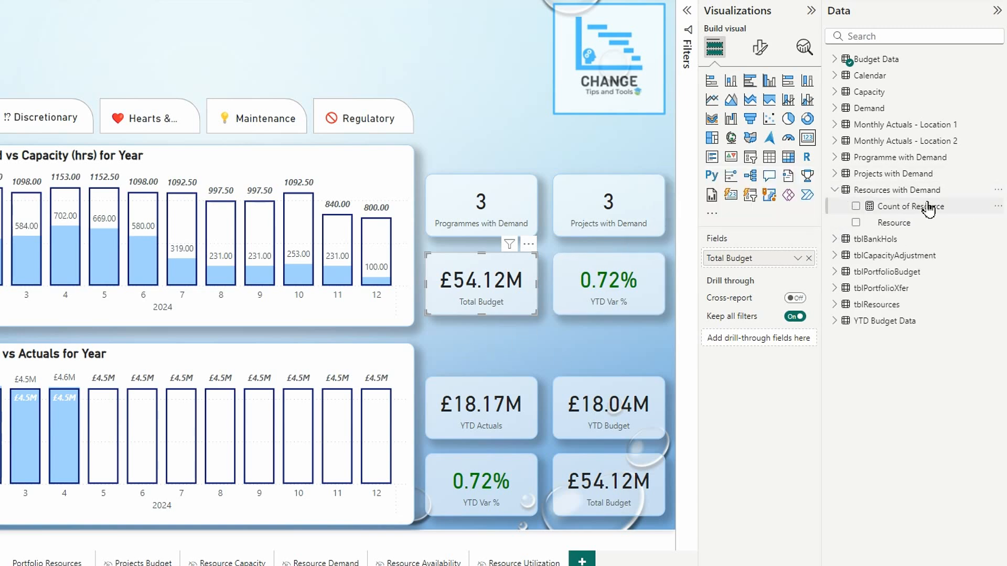
drag(928, 210, 782, 260)
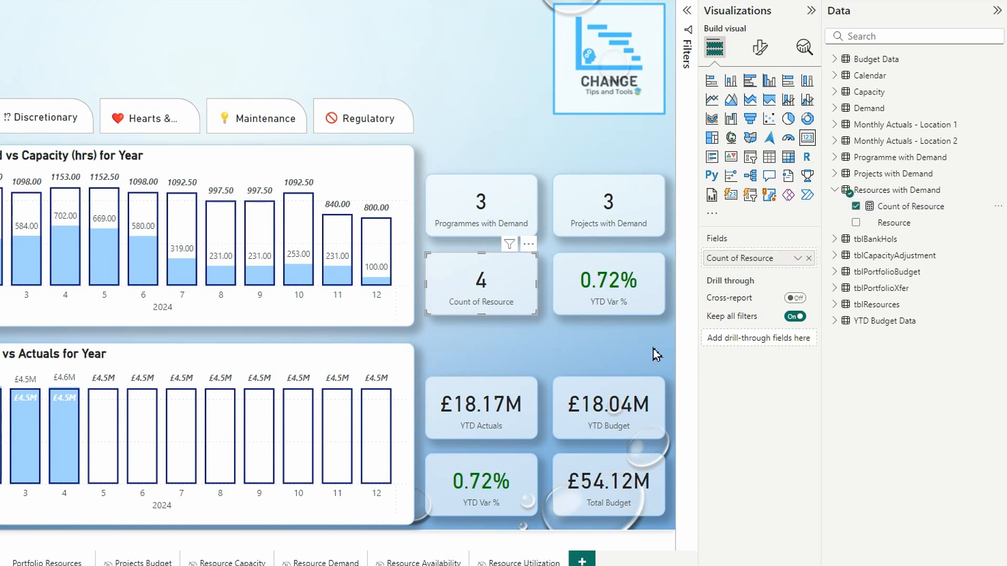
Rename the Count of Resource field for this card only as "Resources with Demand".
right_click(732, 268)
click(854, 275)
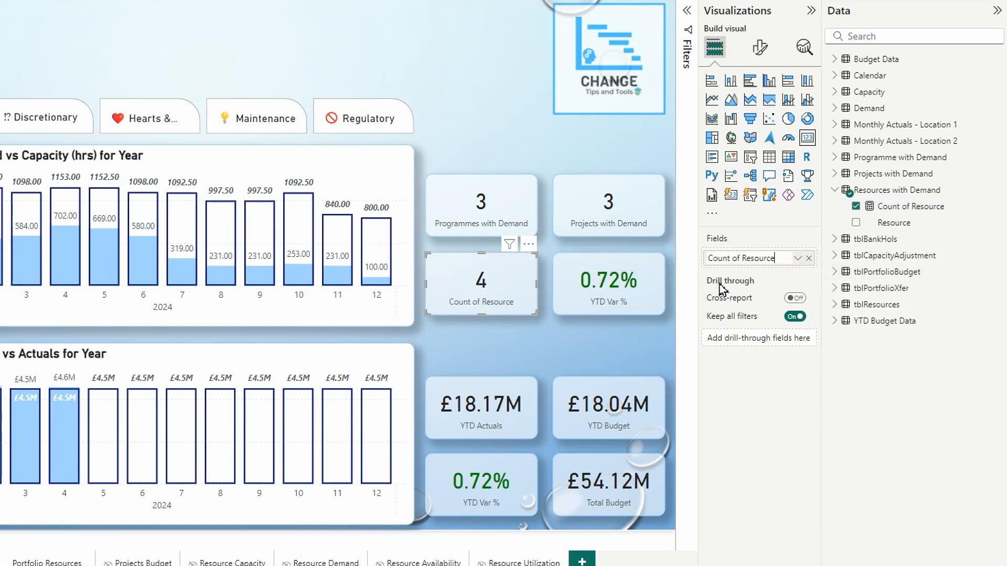
drag(745, 259, 707, 258)
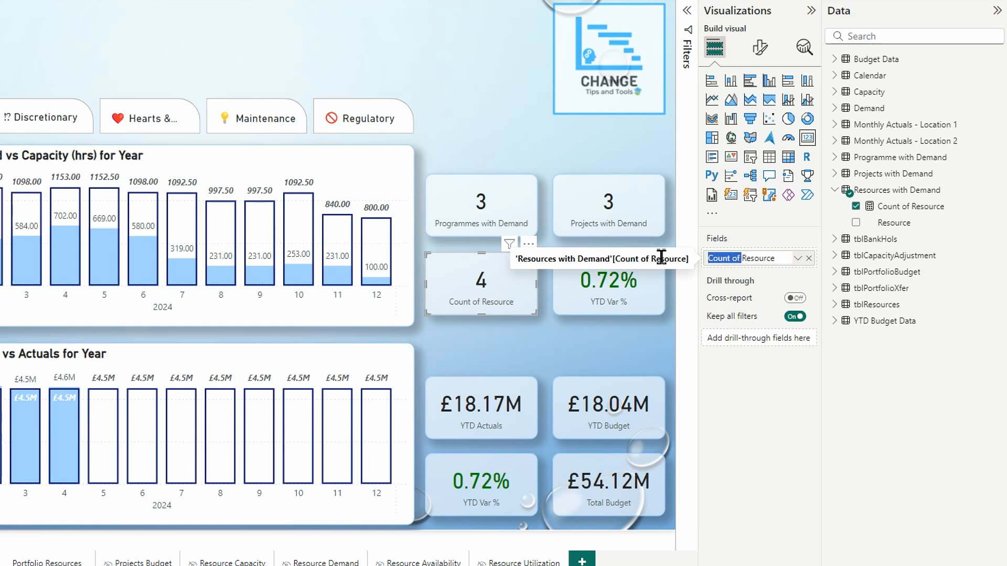
key(BackSpace)
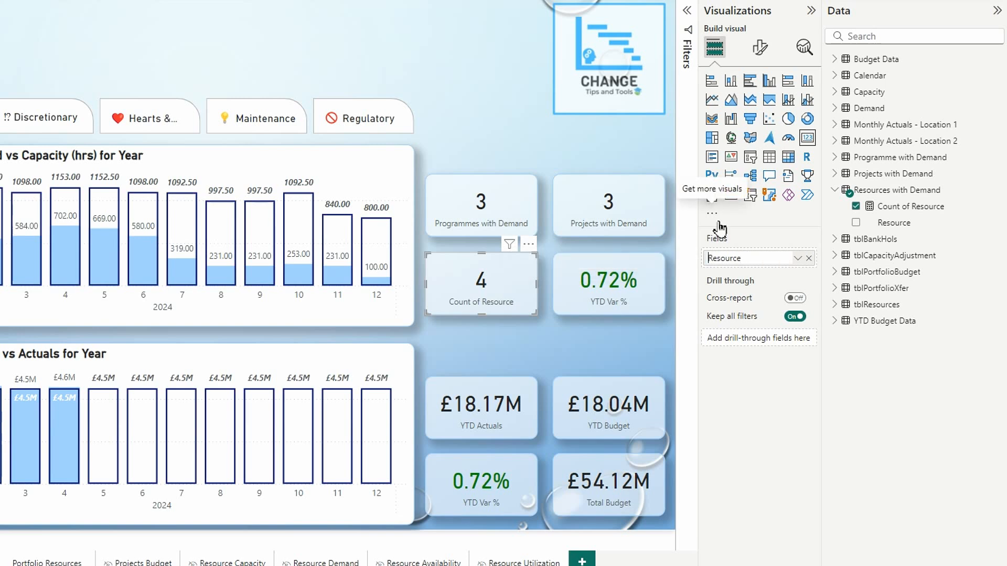
text(s wi)
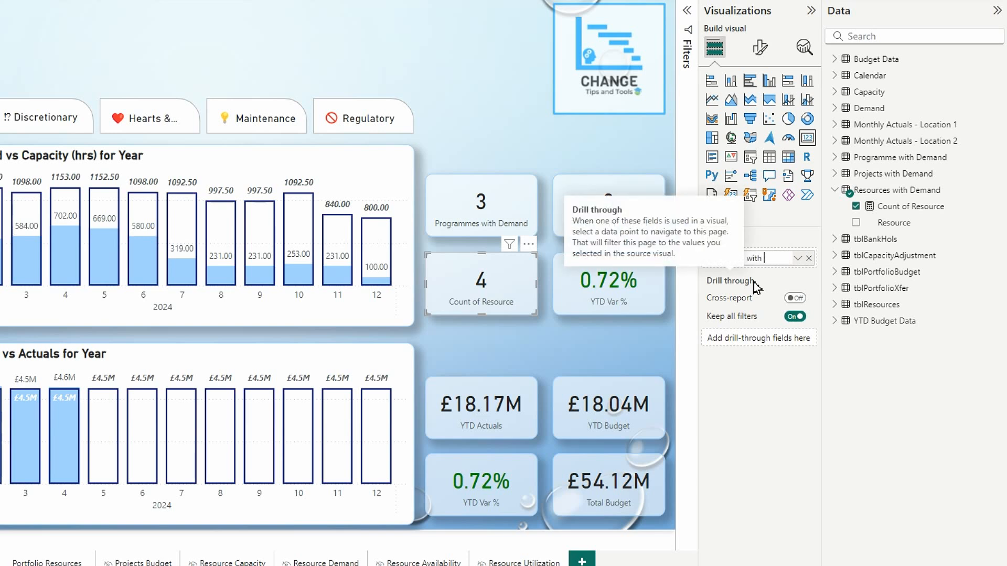
text(th Demand)
key(Return)
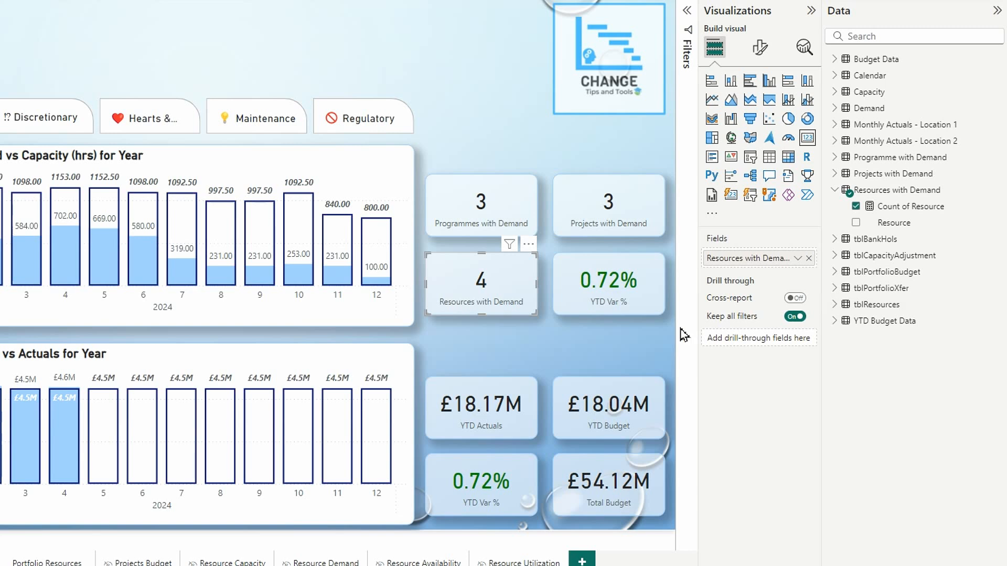
Replace the copied YTD Var % card's field with the % Utilization value from the Calendar table.
click(657, 310)
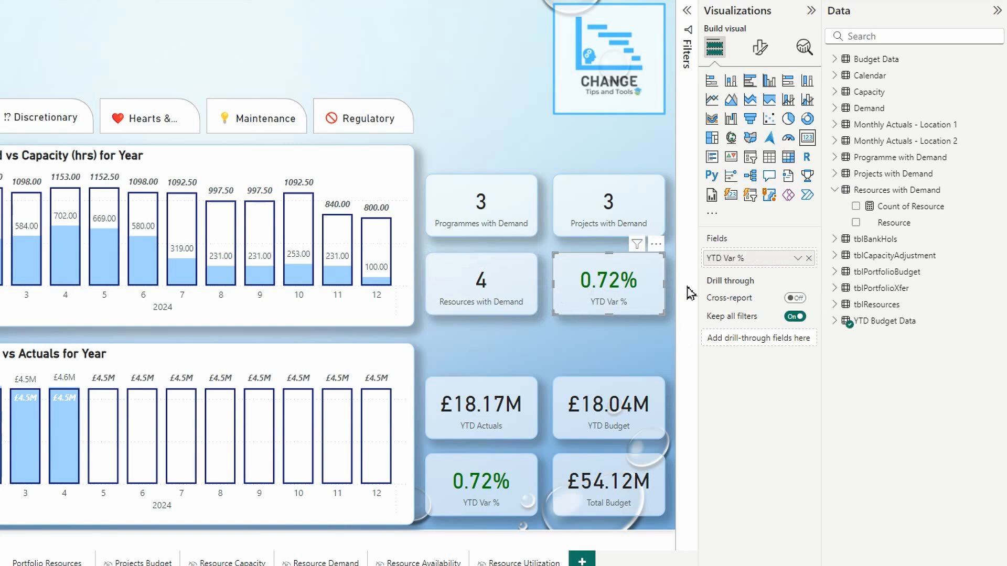
click(835, 190)
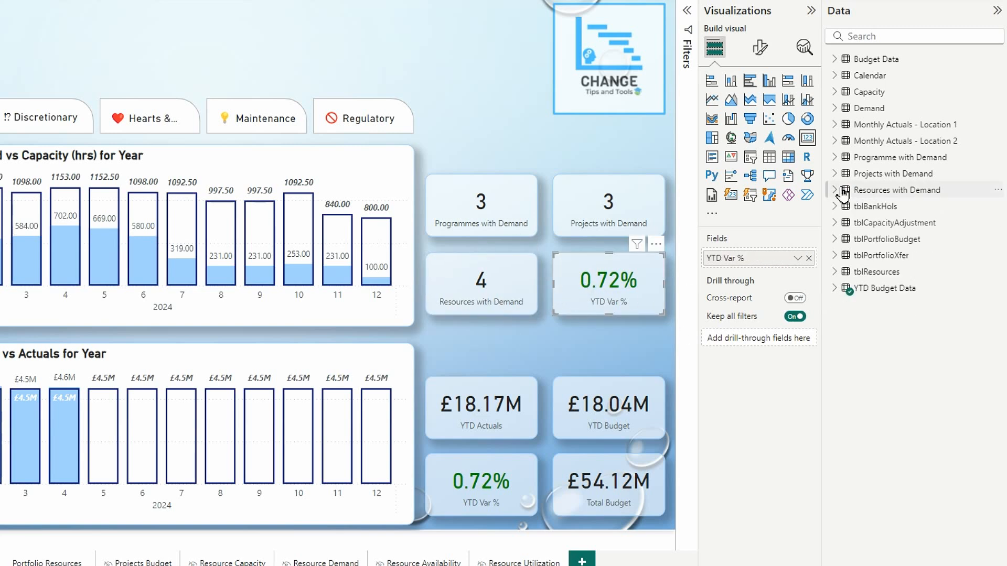
click(840, 77)
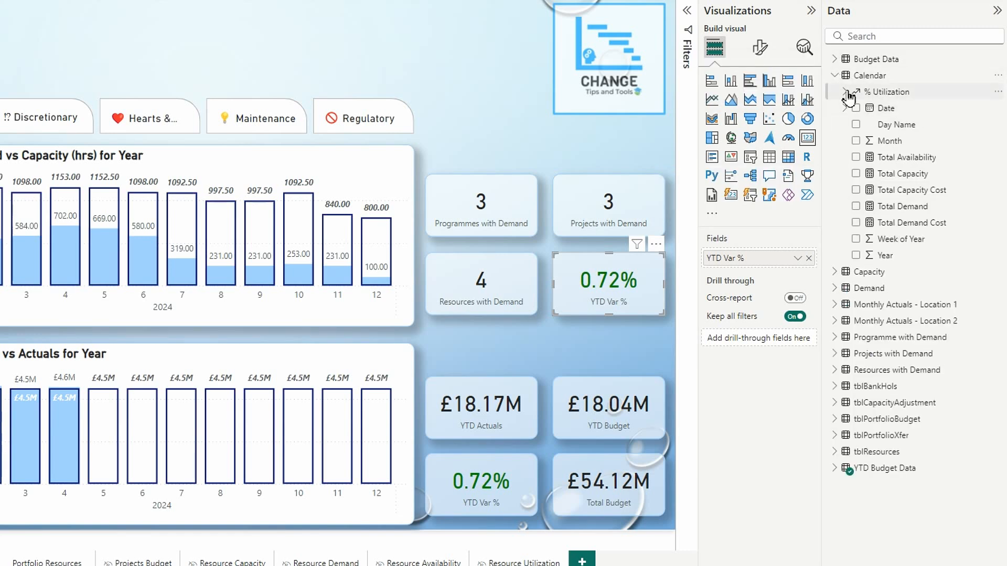
click(846, 94)
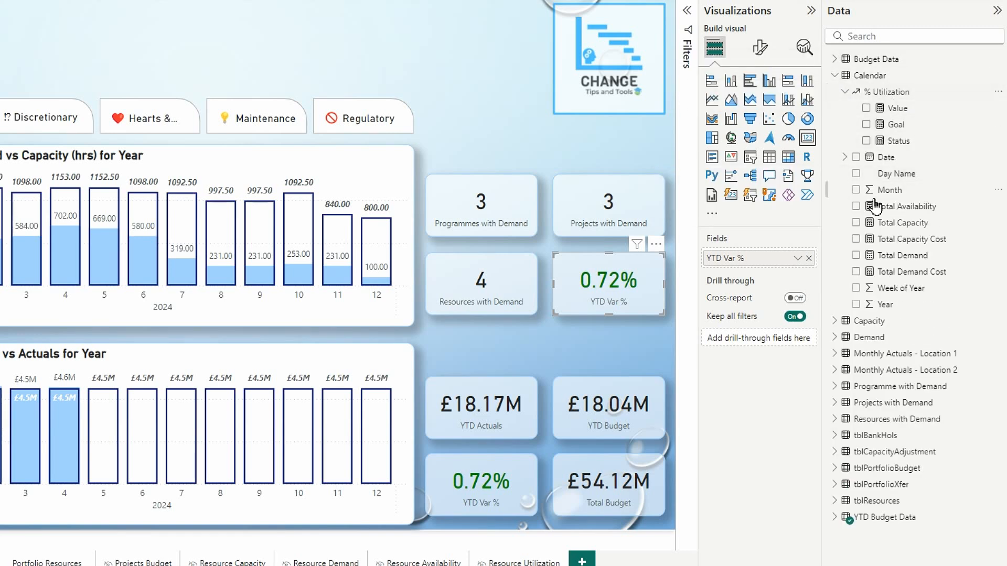
drag(897, 110, 760, 260)
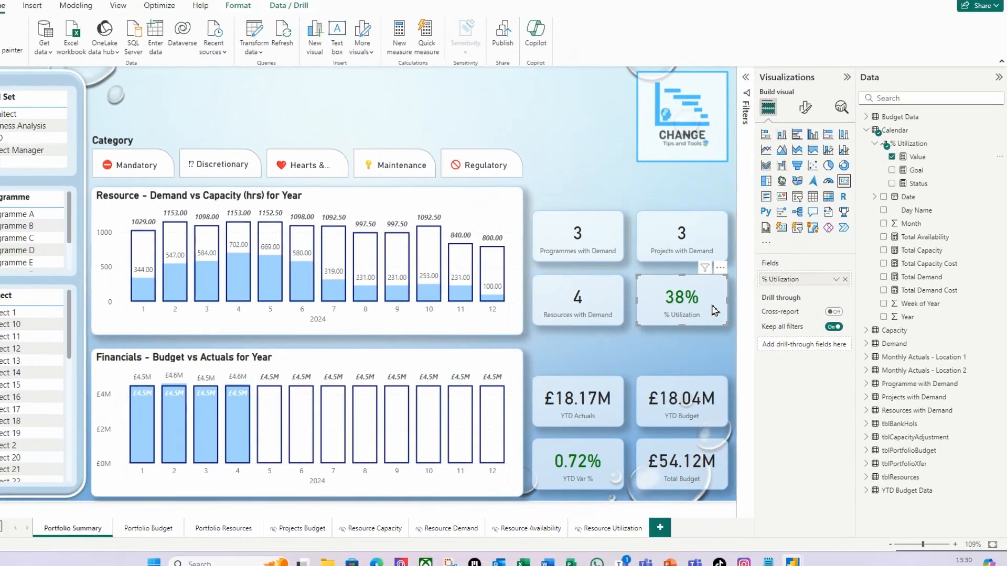
click(610, 345)
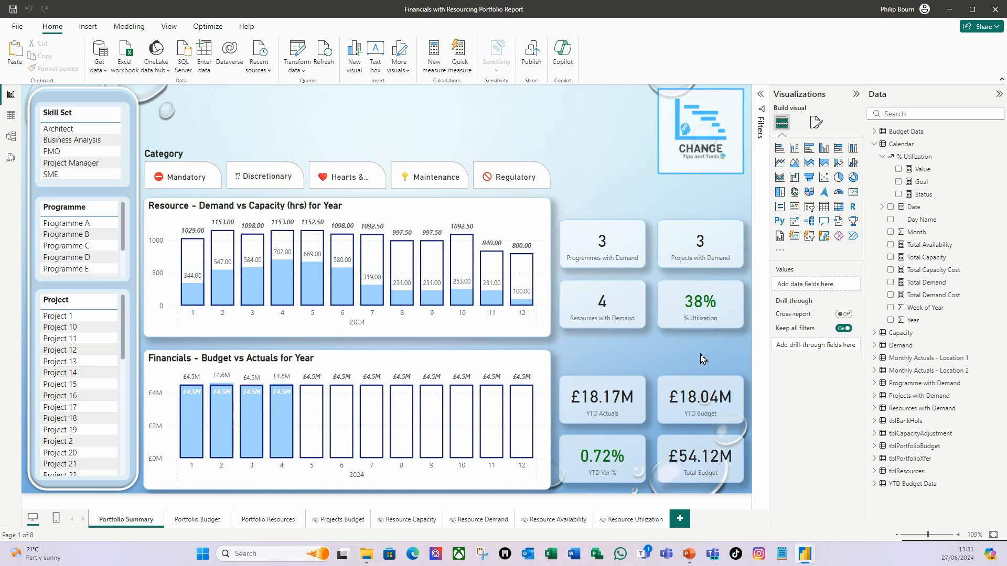
Create a new measure in the Calendar table.
click(926, 262)
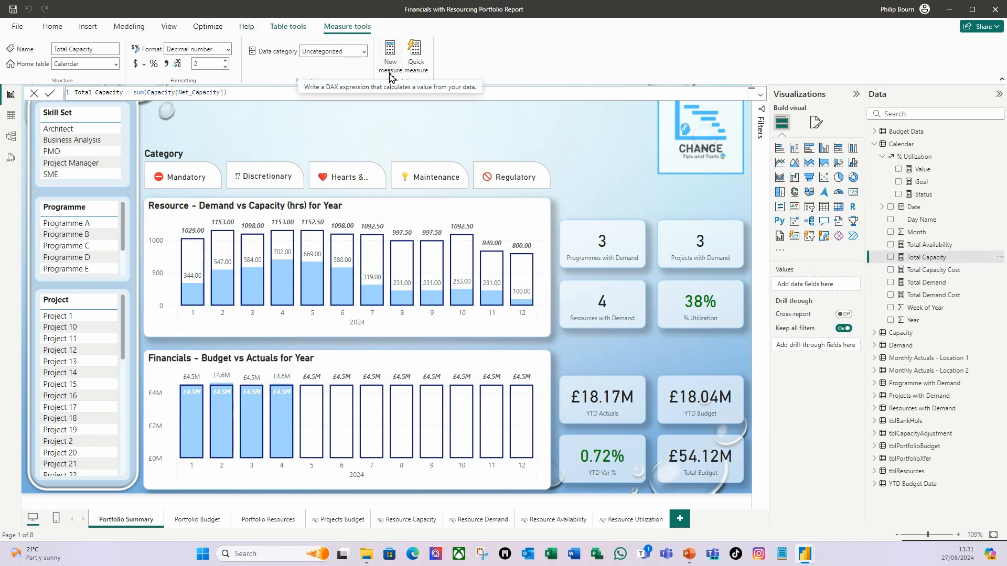
click(53, 28)
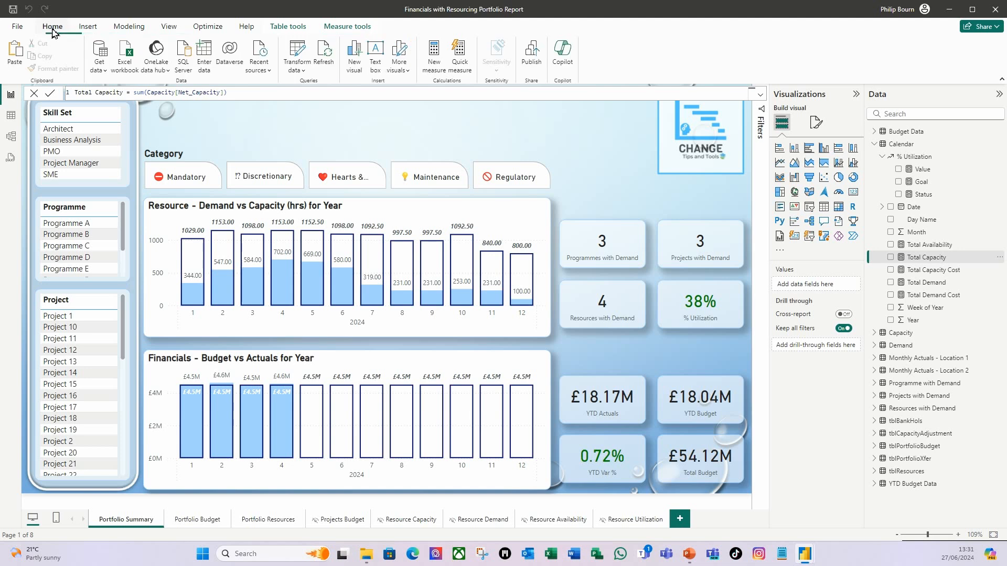
click(434, 59)
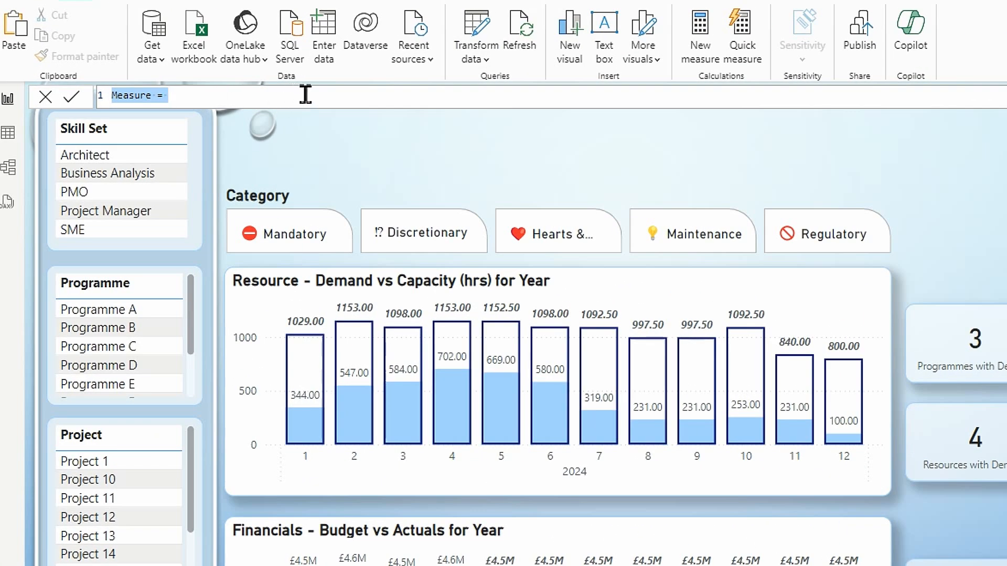
text(Variance)
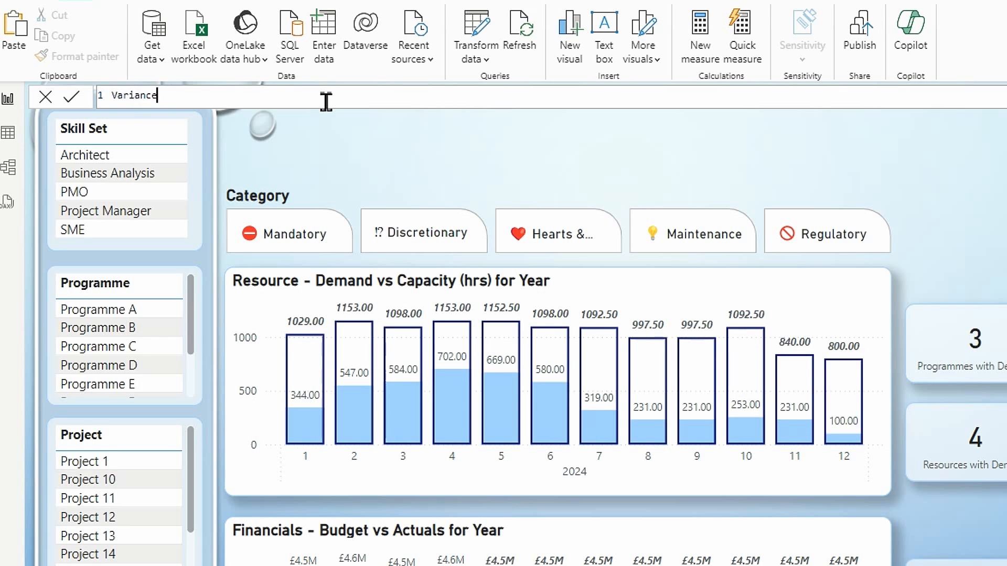
key(BackSpace)
key(BackSpace)
key(BackSpace)
key(BackSpace)
key(BackSpace)
key(BackSpace)
key(BackSpace)
key(BackSpace)
Name the measure "Utilization RAG" and begin its formula with a SWITCH function that evaluates true(), placing each part on its own line.
text(Utilization RAG=)
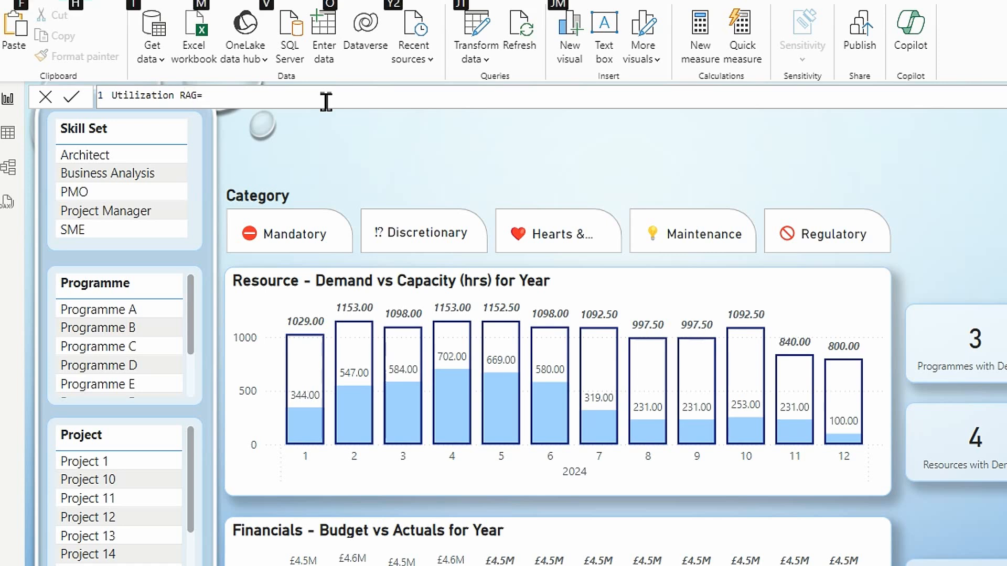
key(shift+Return)
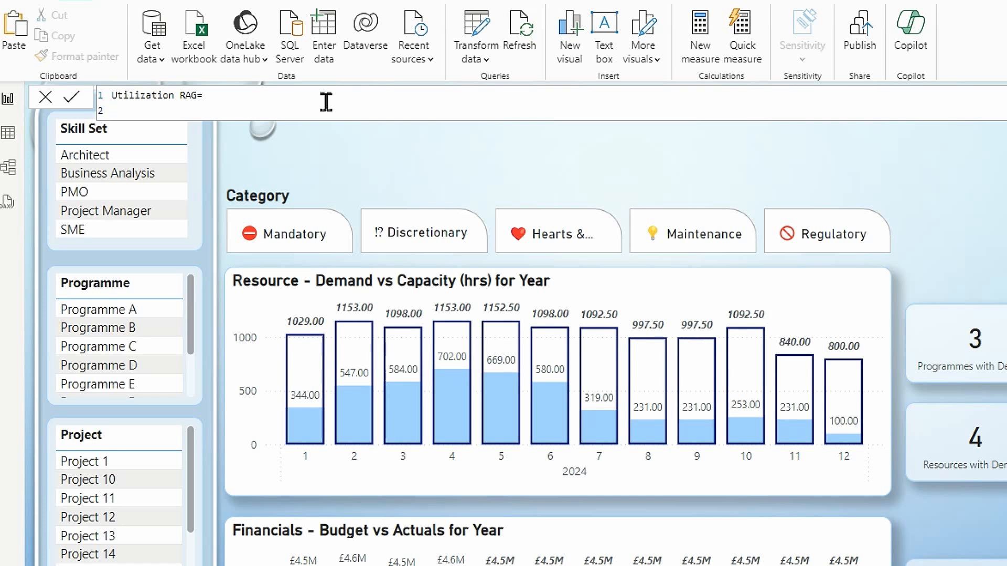
text(sw)
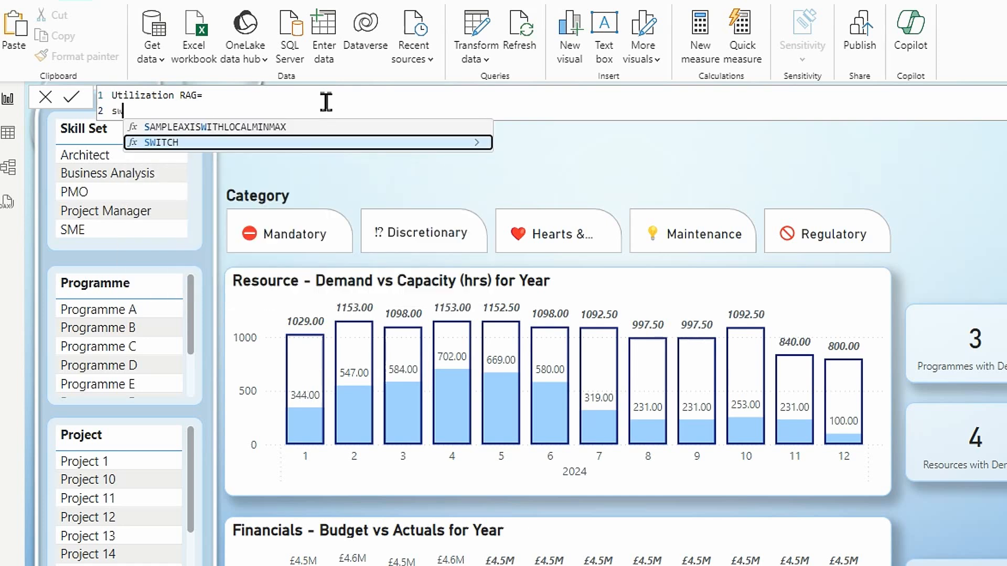
key(Tab)
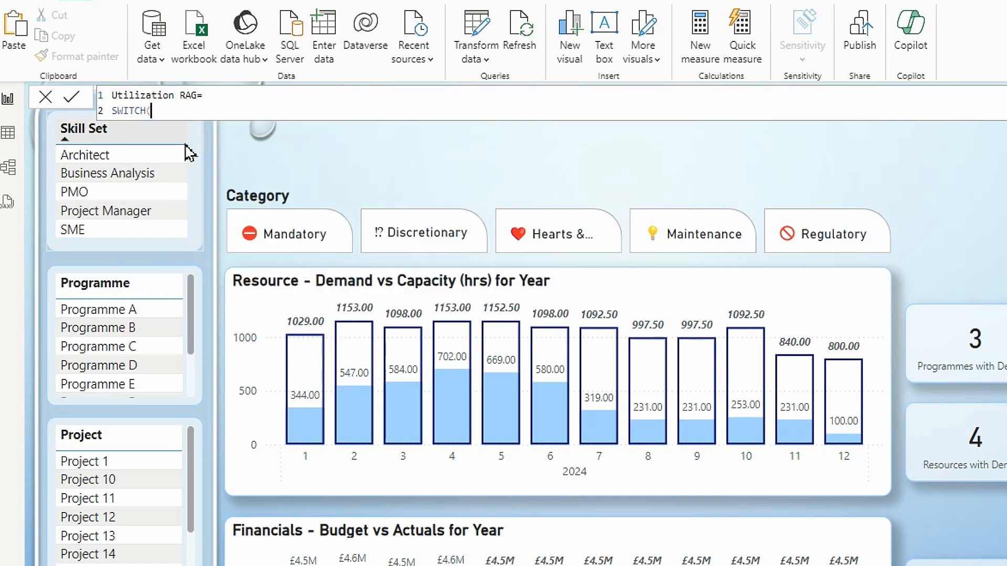
key(alt+Return)
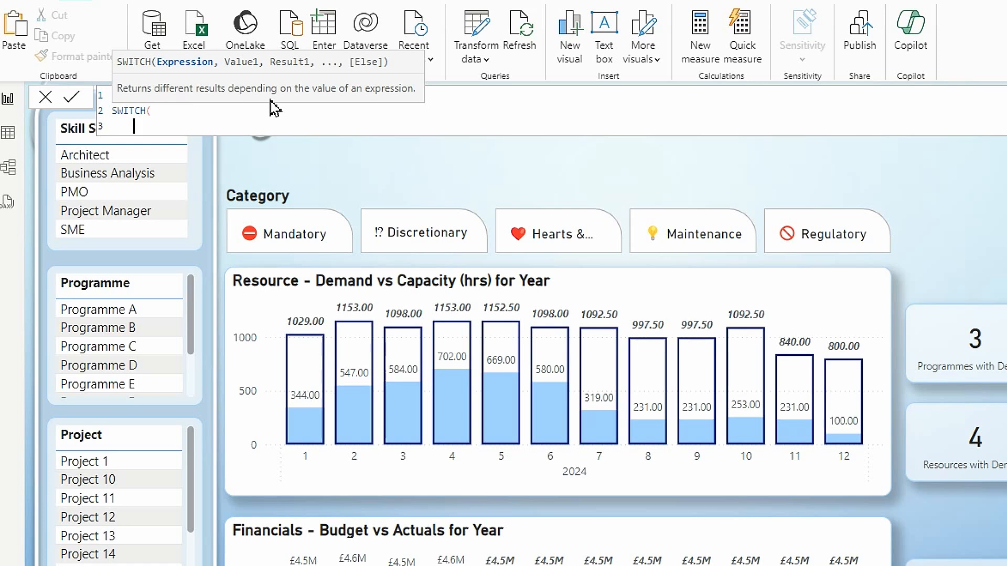
text(true)
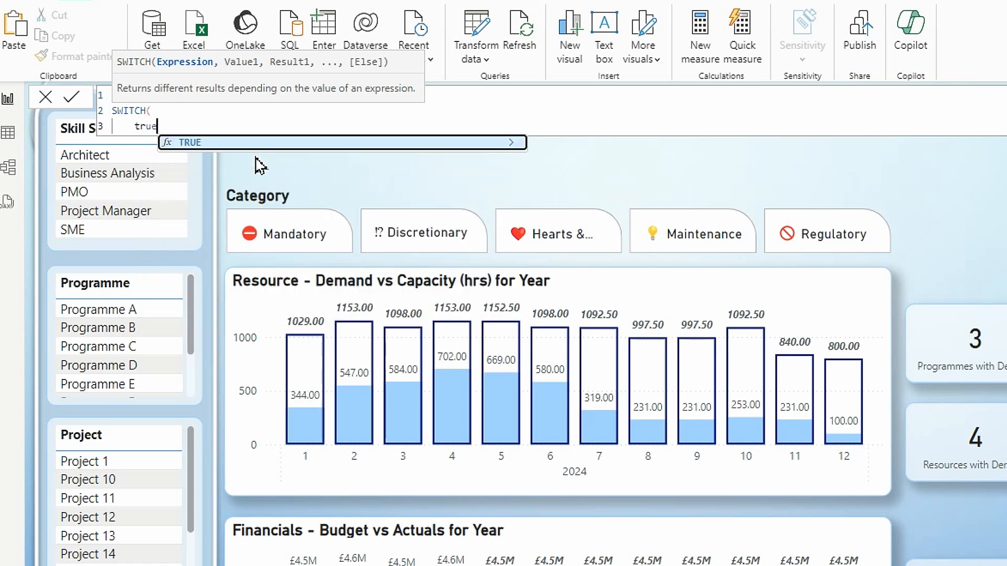
text(())
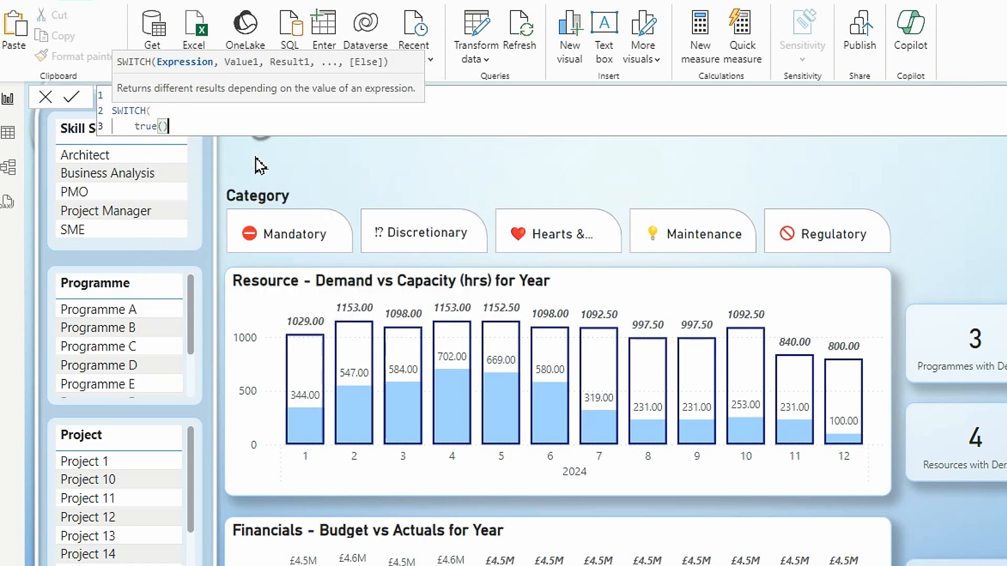
key(alt+Return)
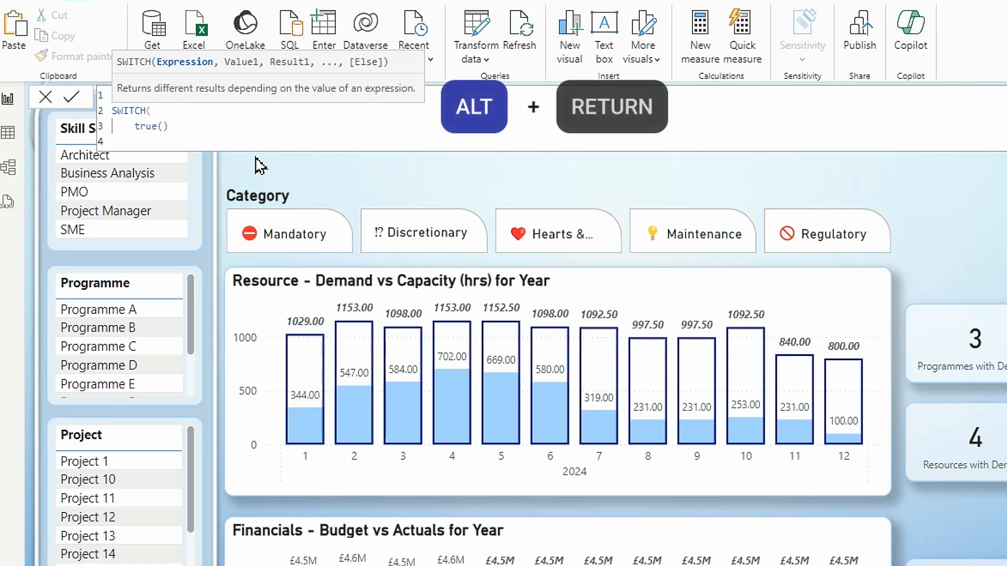
Add a SWITCH condition that returns "Red" when [% Utilization] is less than or equal to 0.4.
text(,)
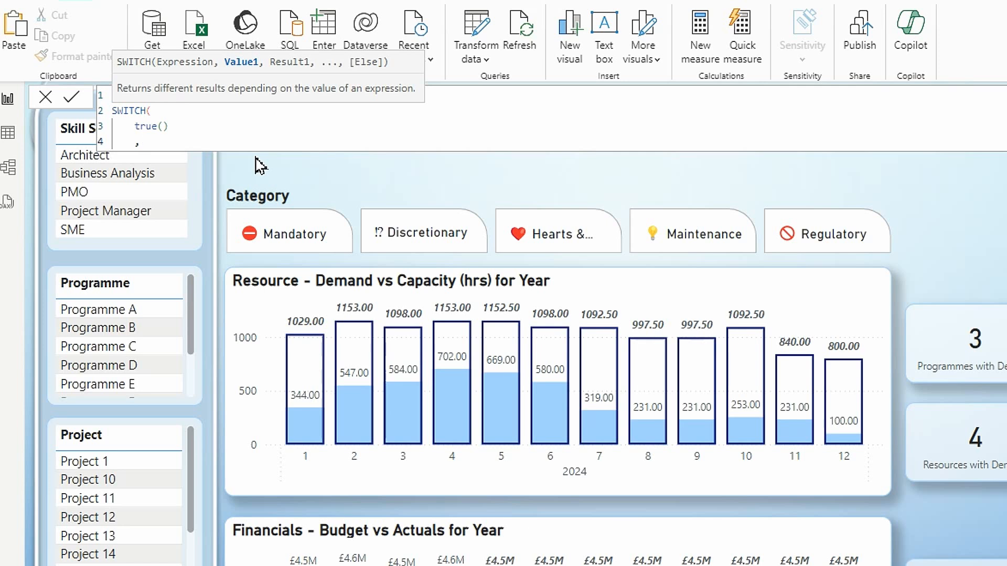
text([)
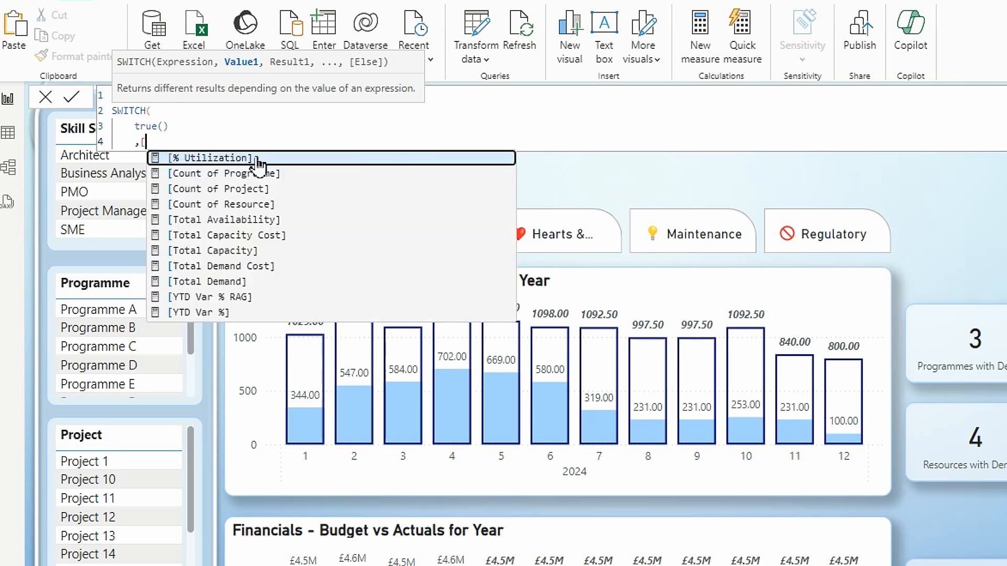
click(223, 158)
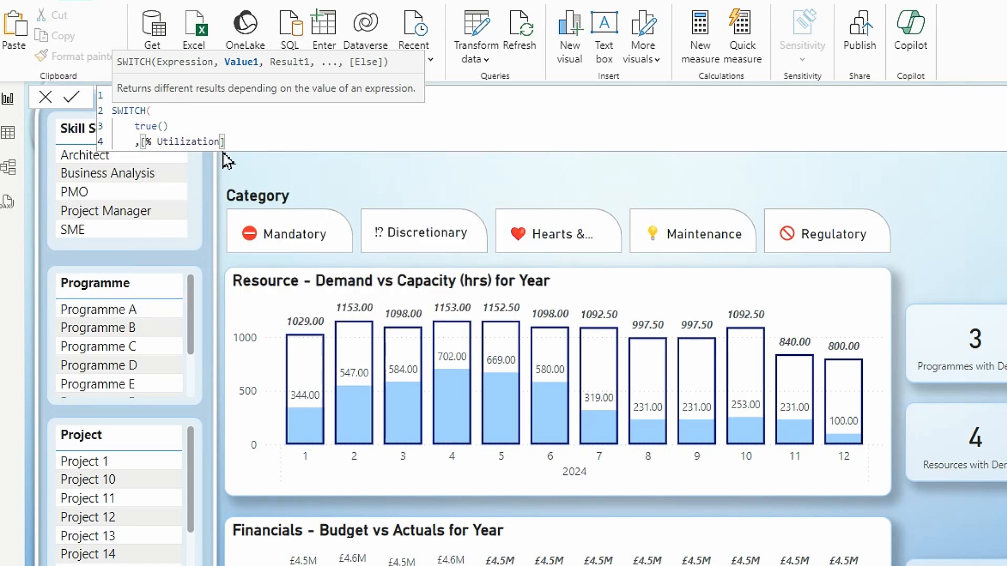
text(<=0.4)
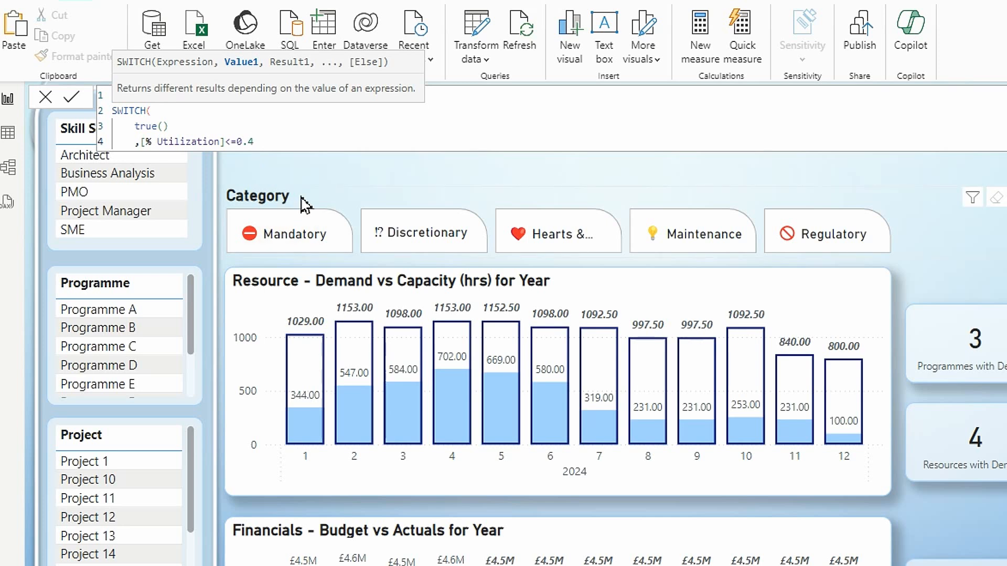
text(,"Red")
key(alt+Return)
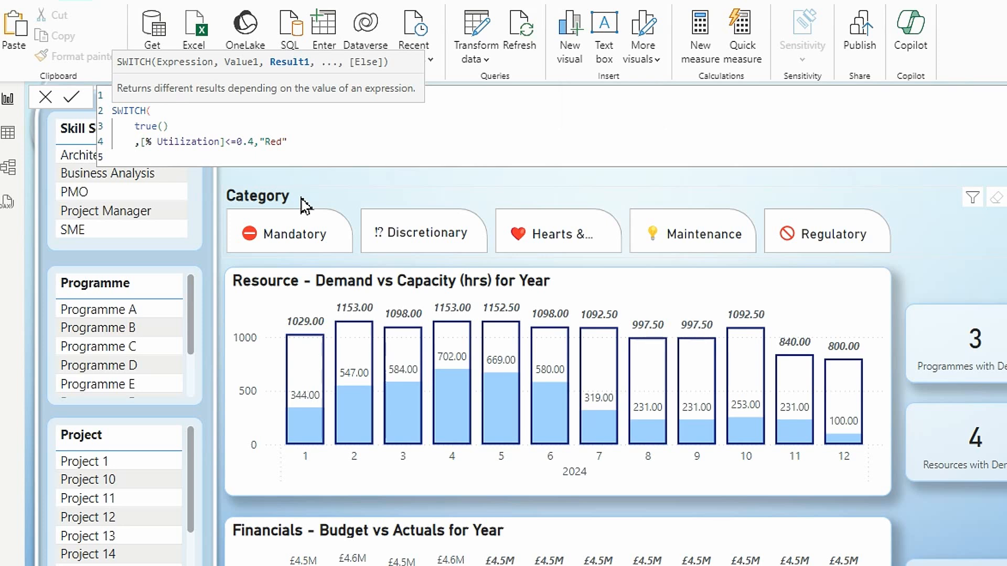
Add an AND condition that returns "Orange" when [% Utilization] is greater than 0.4 and less than 0.75.
text(,)
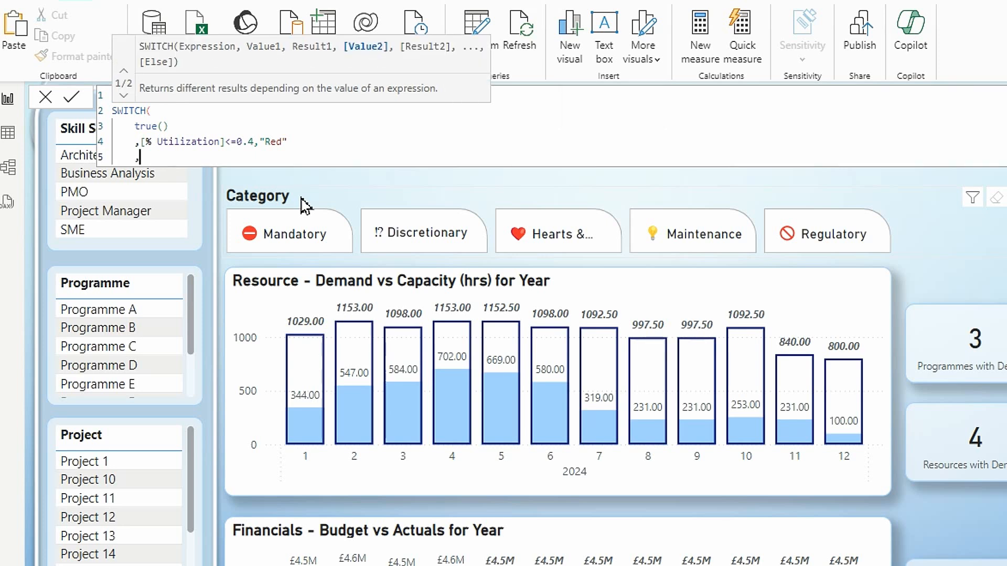
text(and)
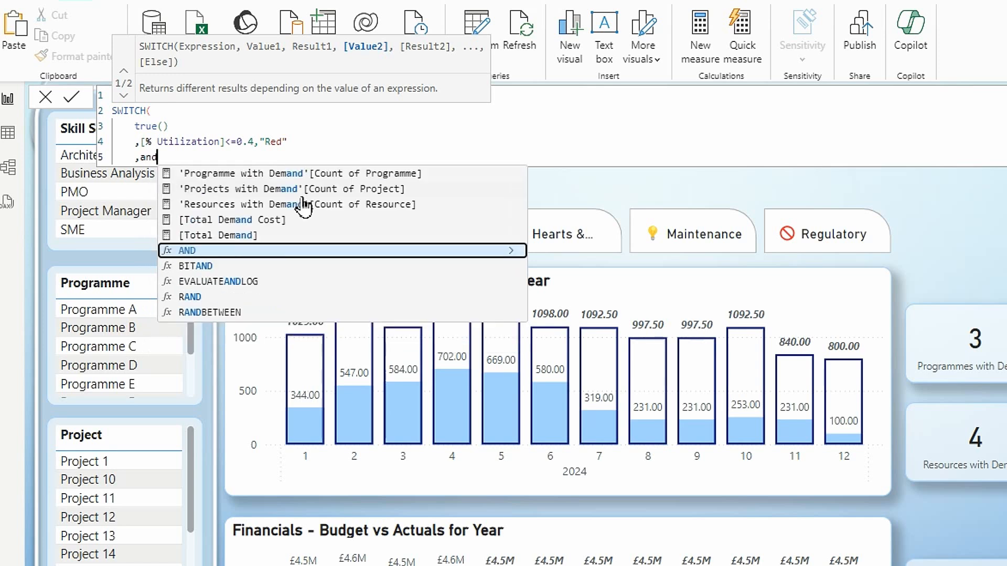
text(()
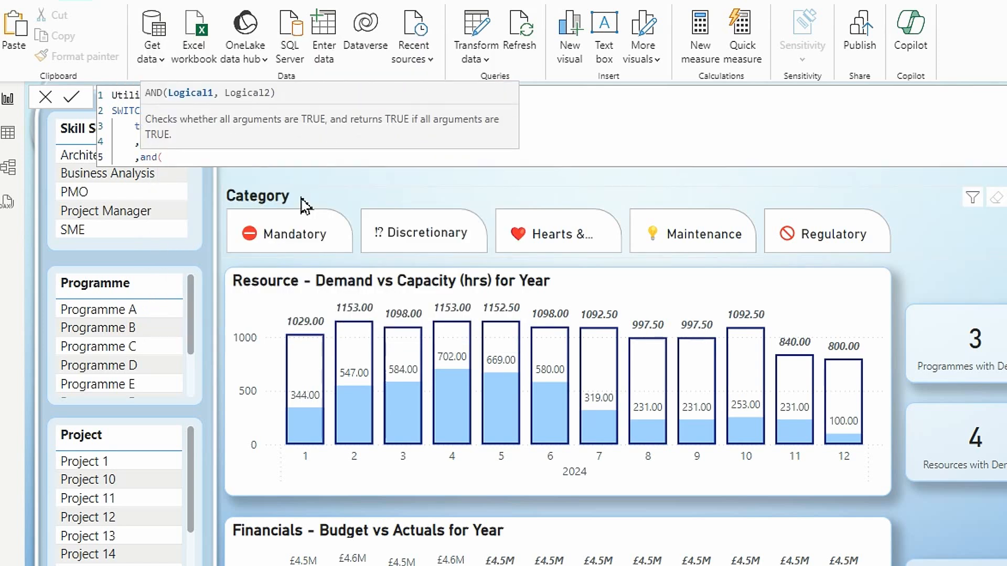
text([)
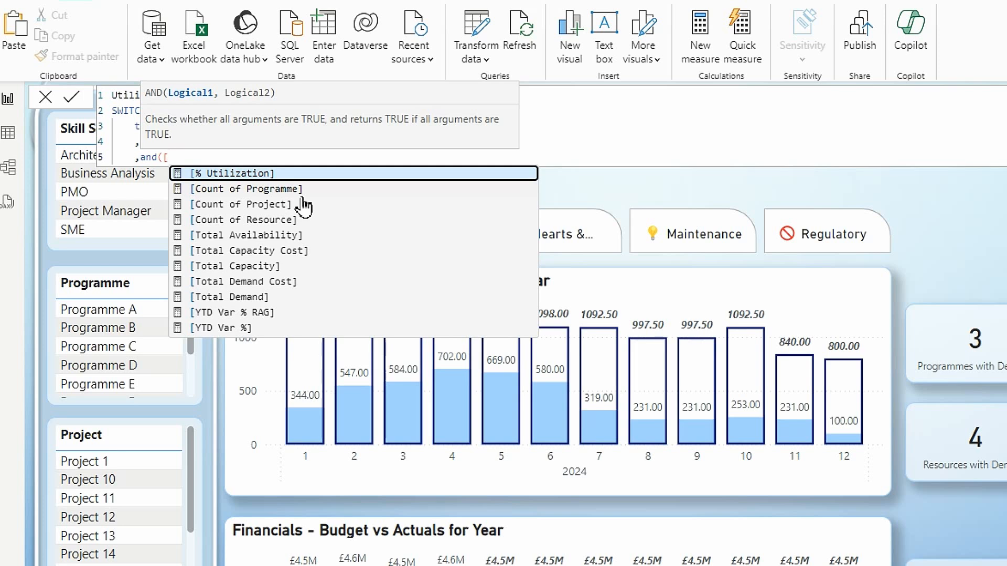
click(244, 174)
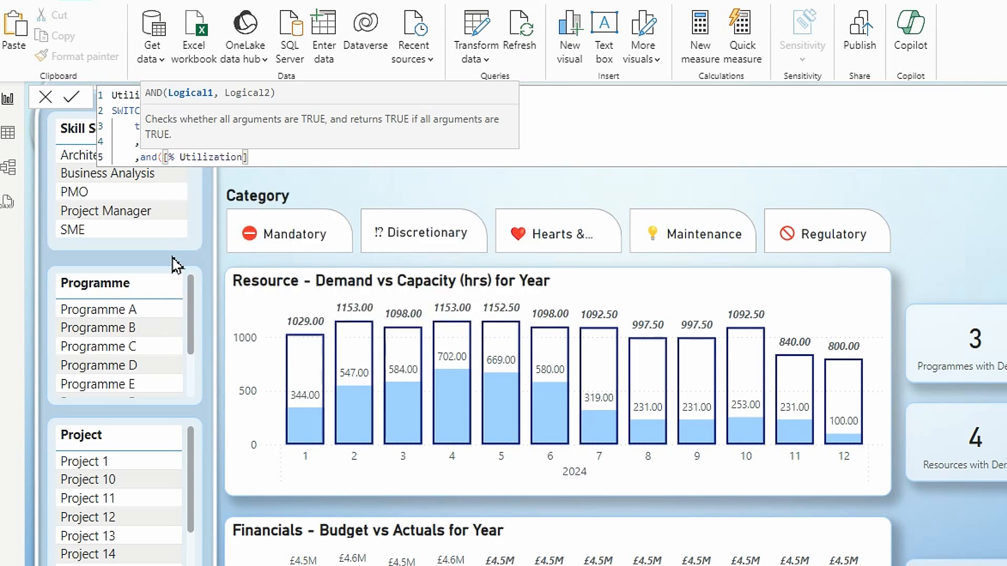
text(>0.4,)
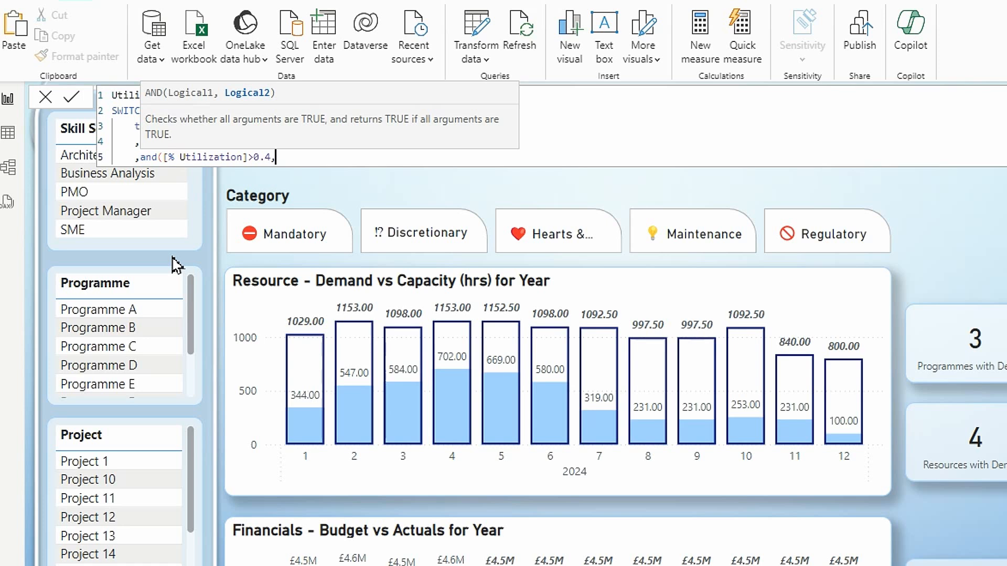
text([)
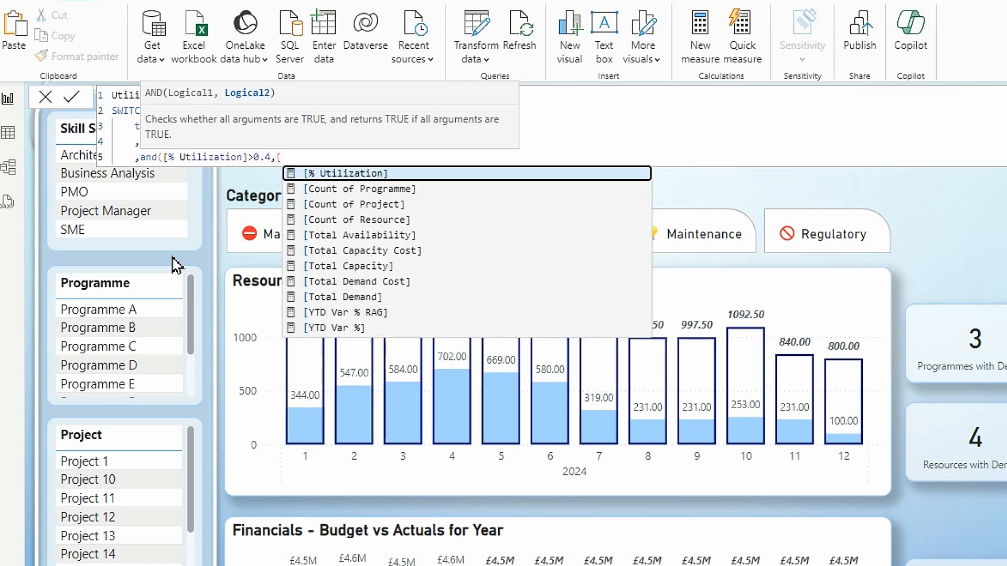
click(342, 174)
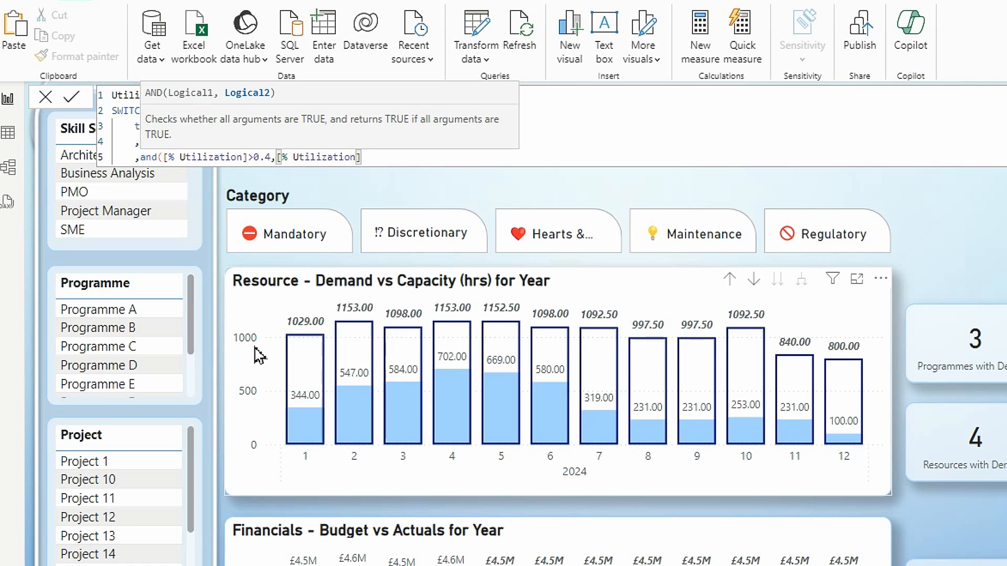
text(<0.75))
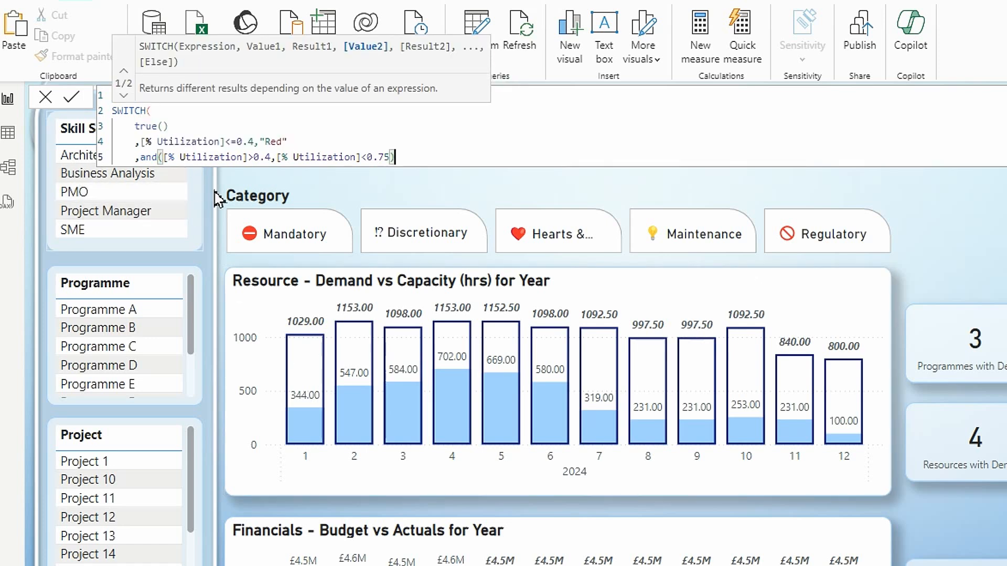
text(,)
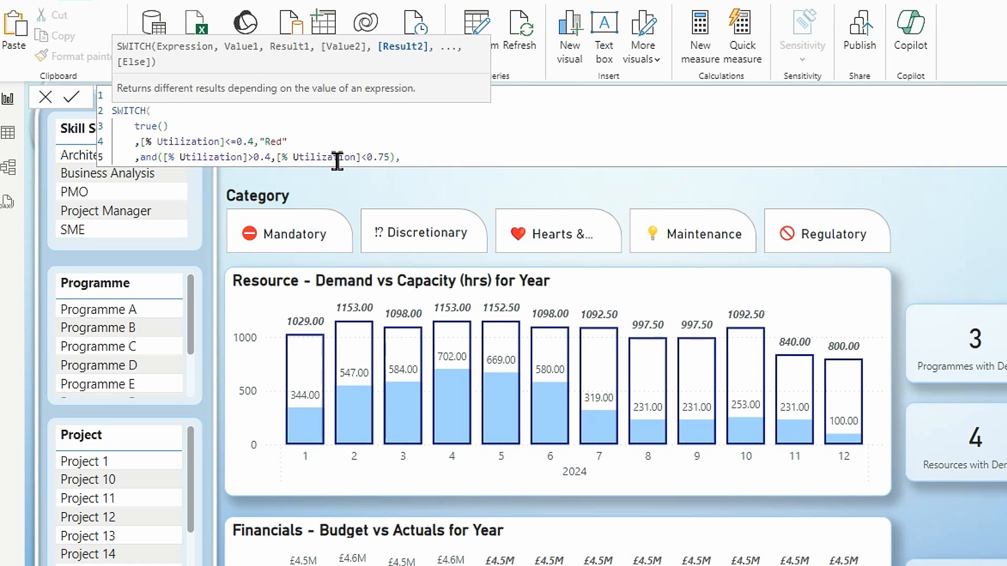
text(")
text(Gr)
key(BackSpace)
key(BackSpace)
text(Orange")
key(alt+Return)
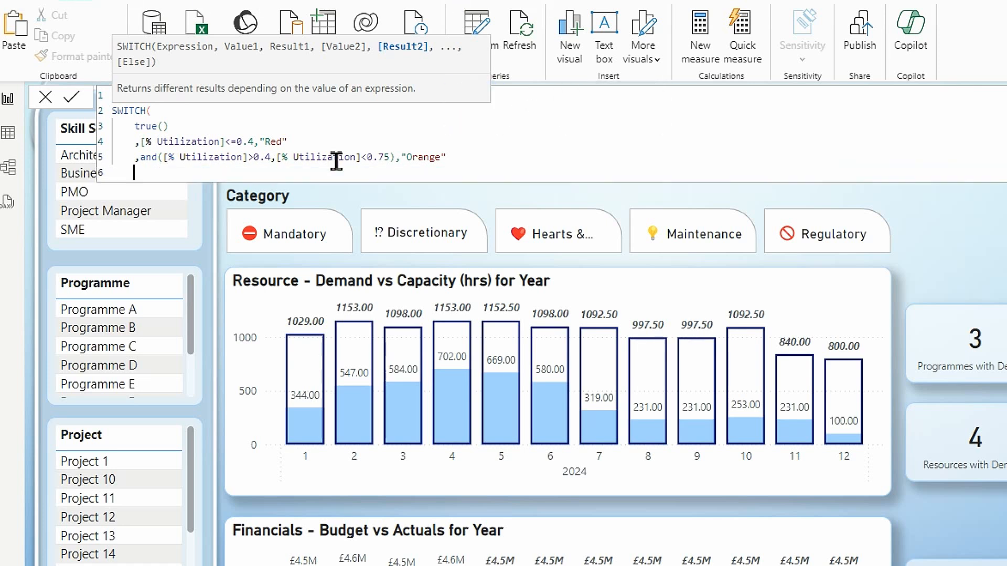
Add an AND condition that returns "Green" when [% Utilization] is at least 0.75 and at most 1.
text(,)
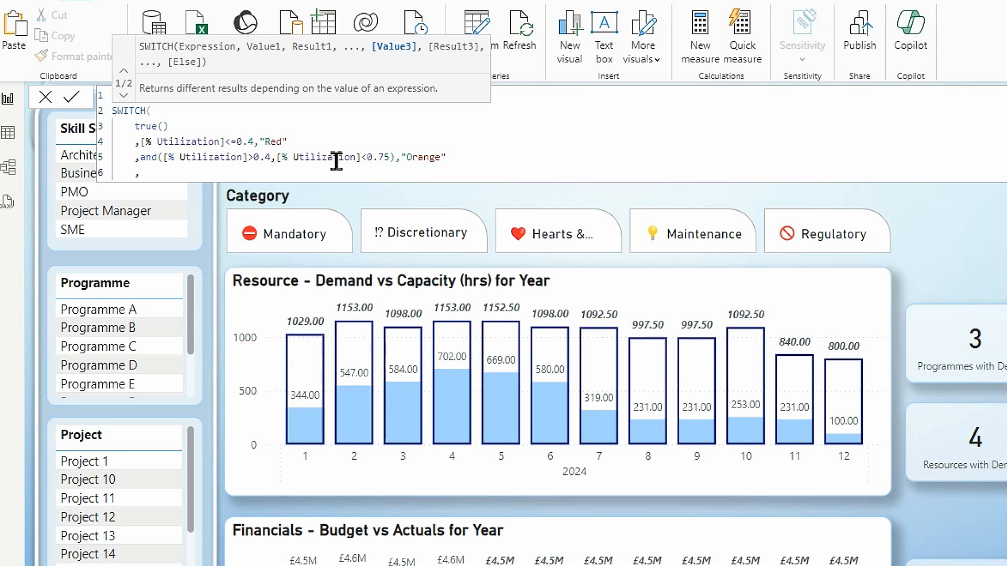
text(and)
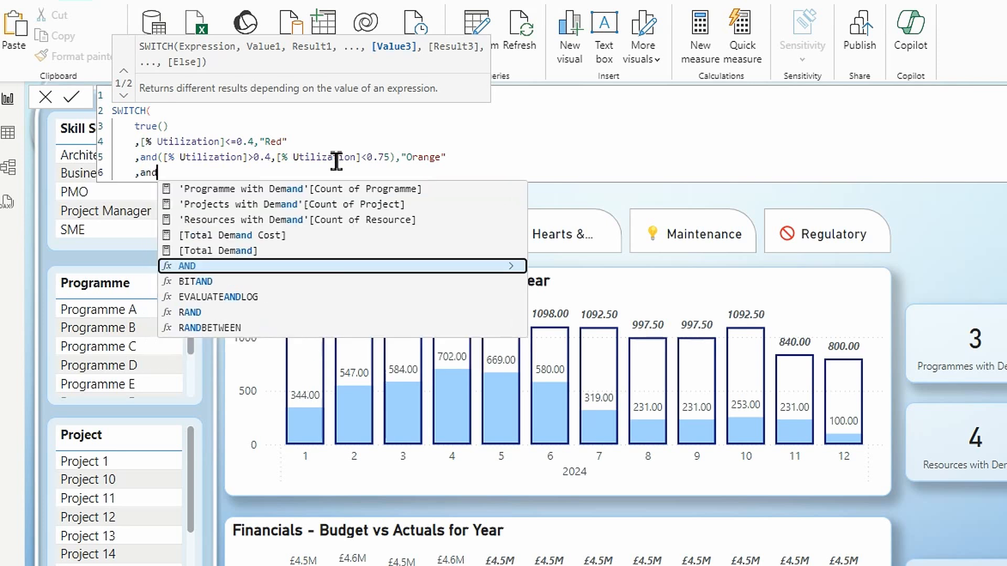
text(()
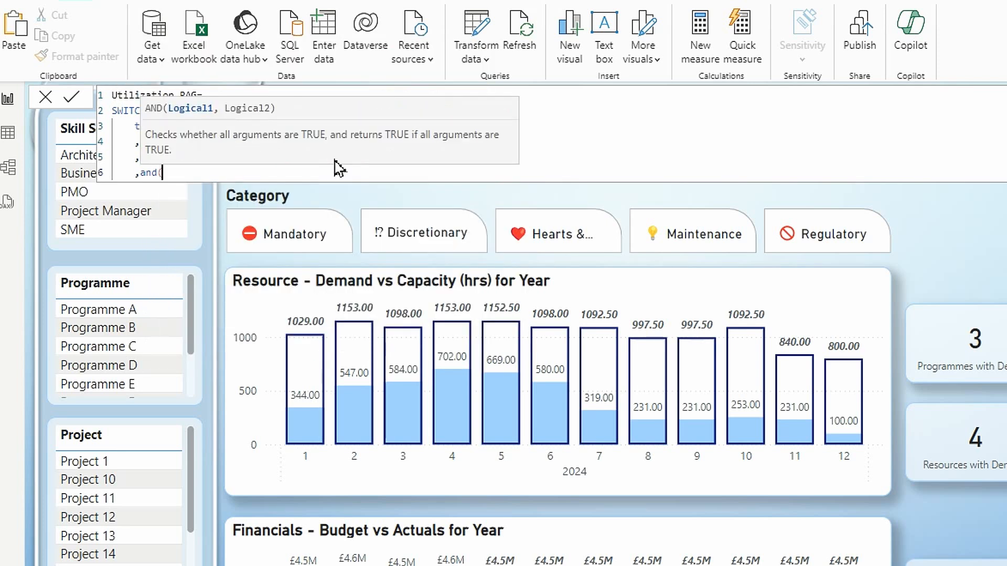
text([)
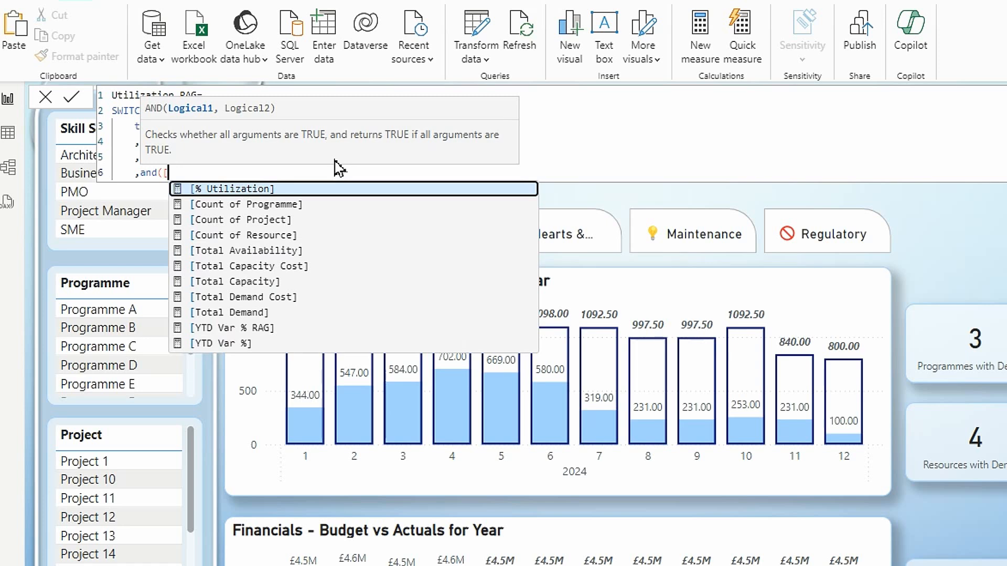
click(232, 191)
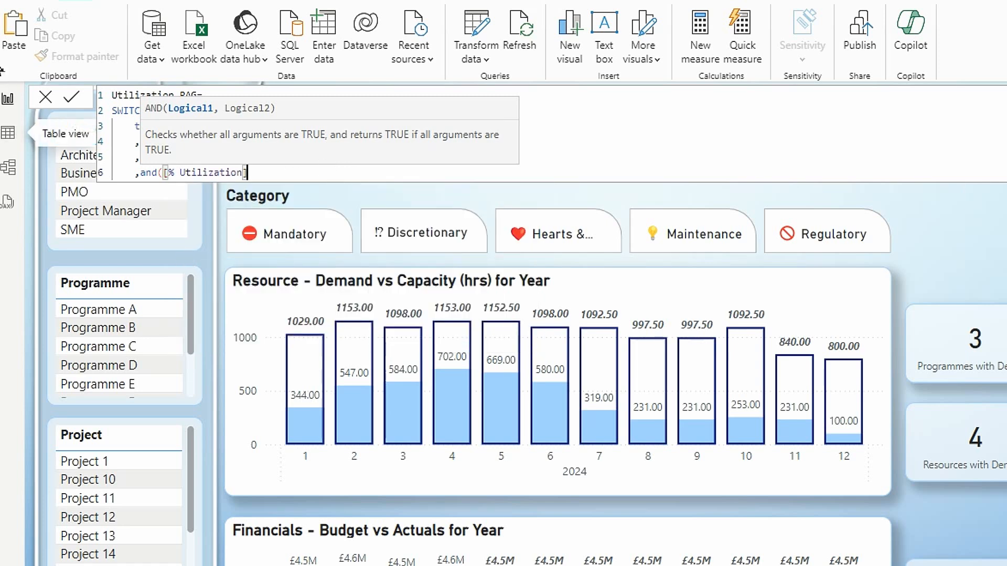
text(>=)
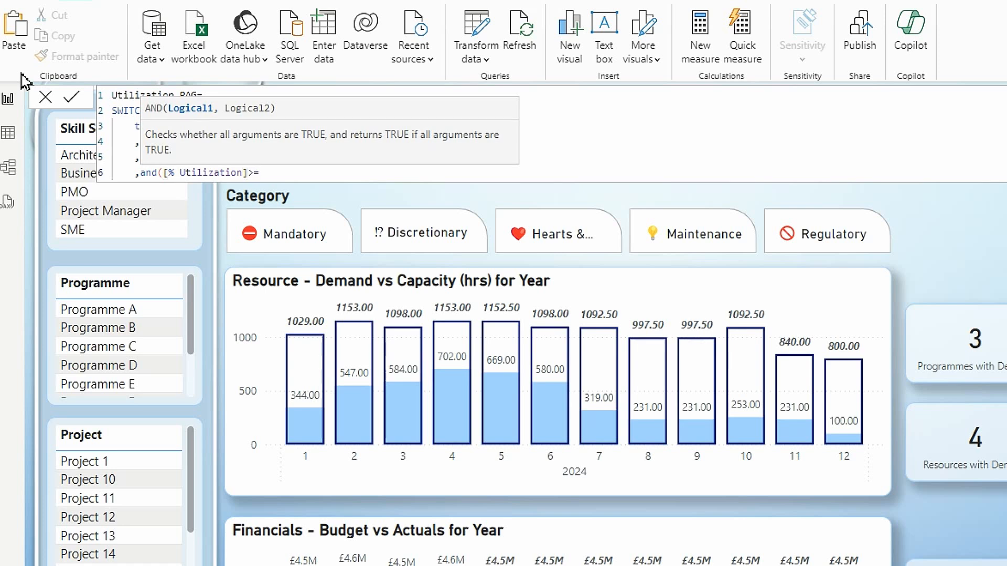
text(0.75,[)
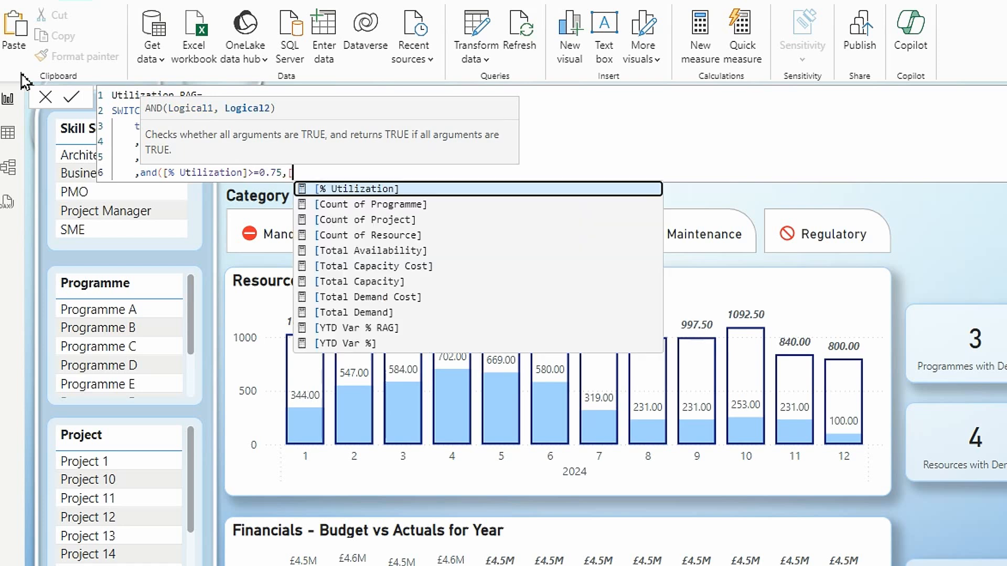
click(334, 189)
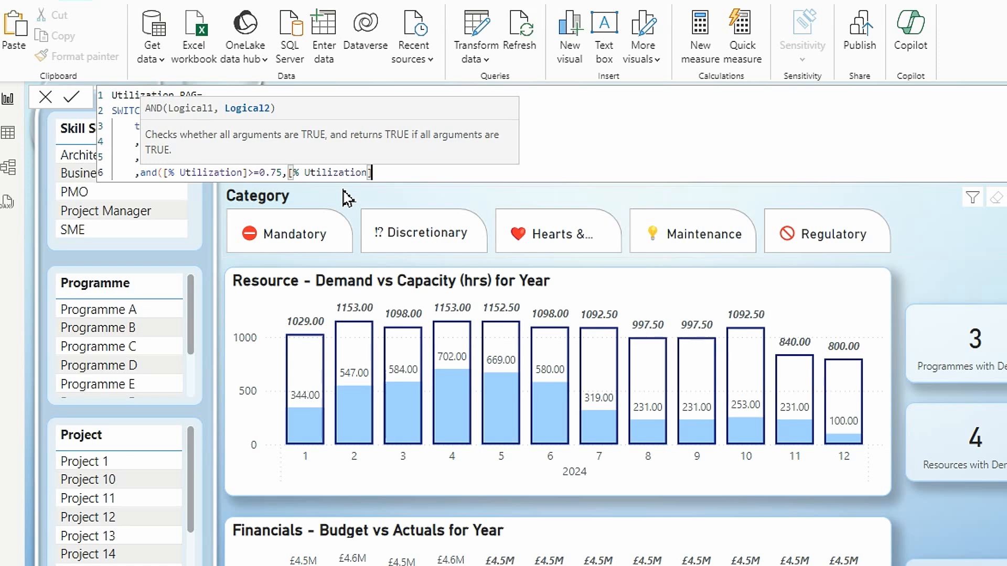
text(<=1)
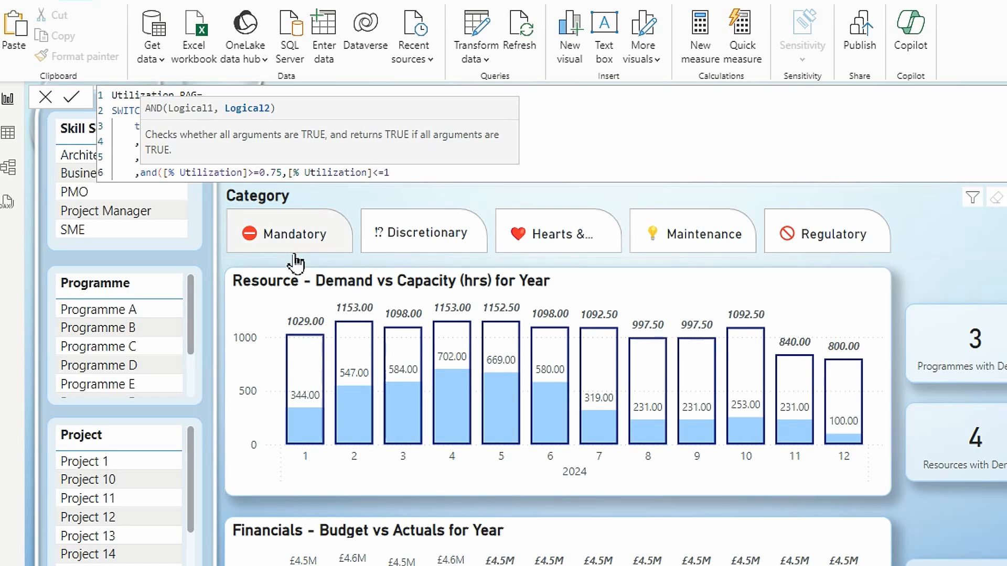
text())
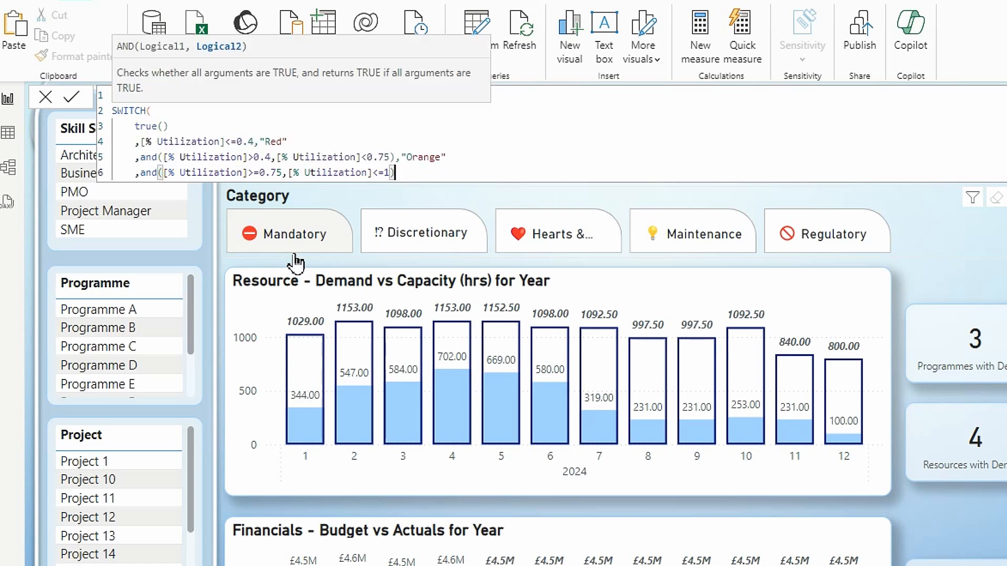
text(,")
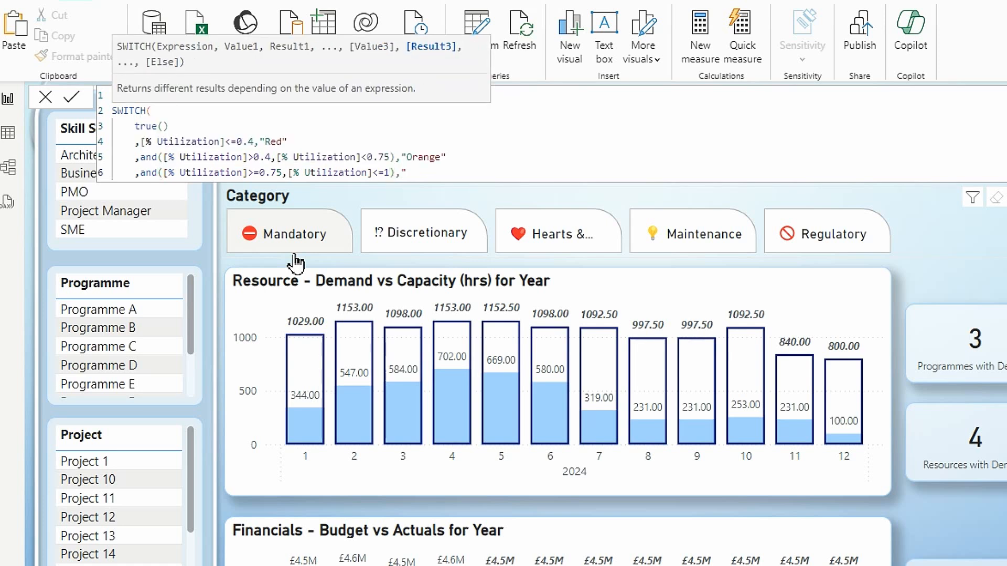
text(Green")
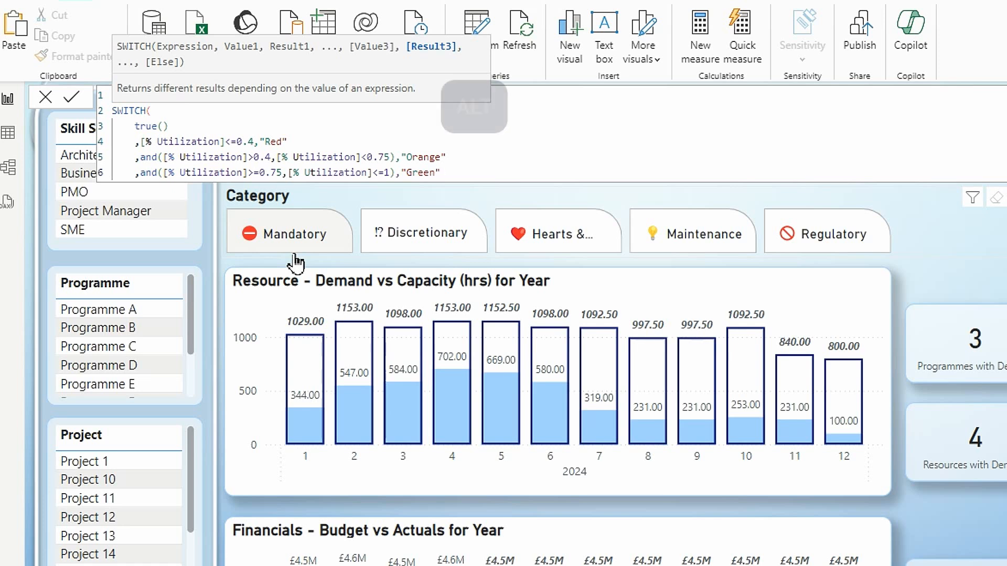
On a new line, add an AND condition that returns "Orange" when [% Utilization] is greater than 1 and at most 1.3.
key(alt+Return)
text(,)
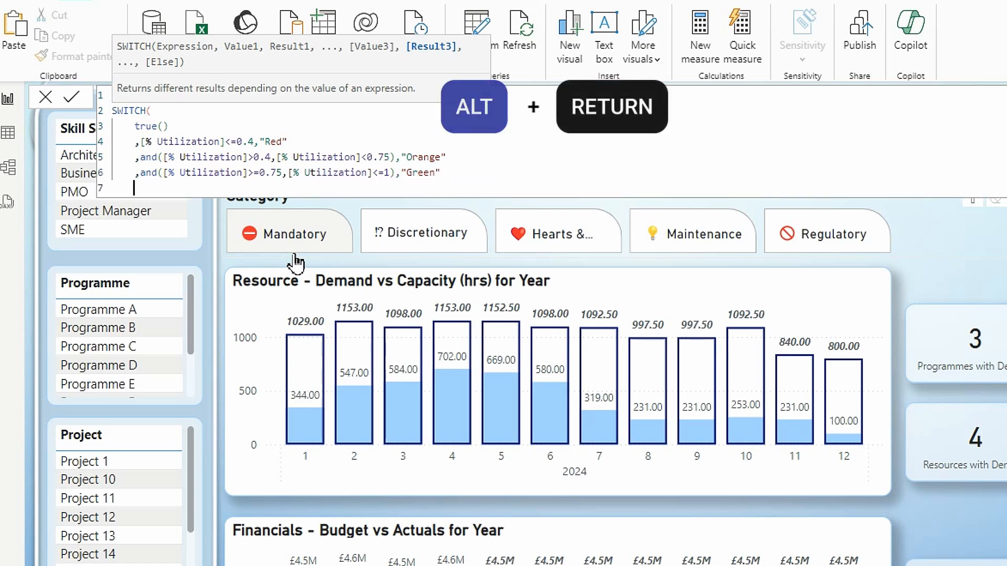
text(and)
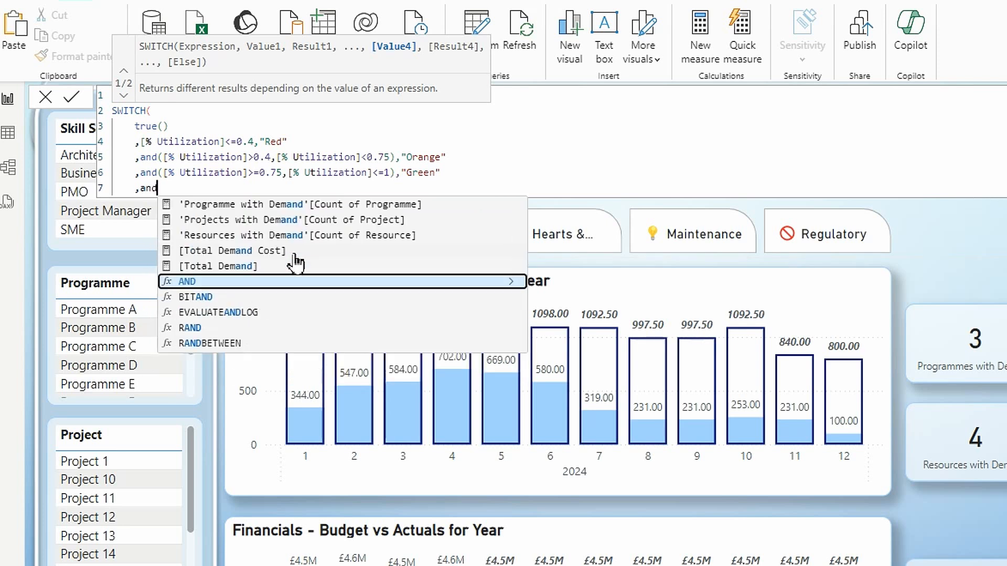
text(()
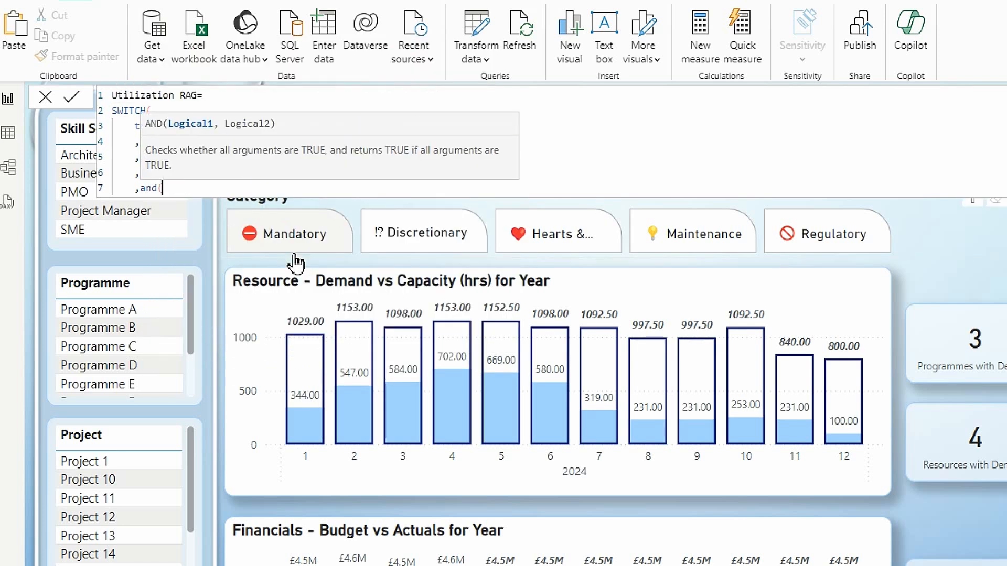
text([)
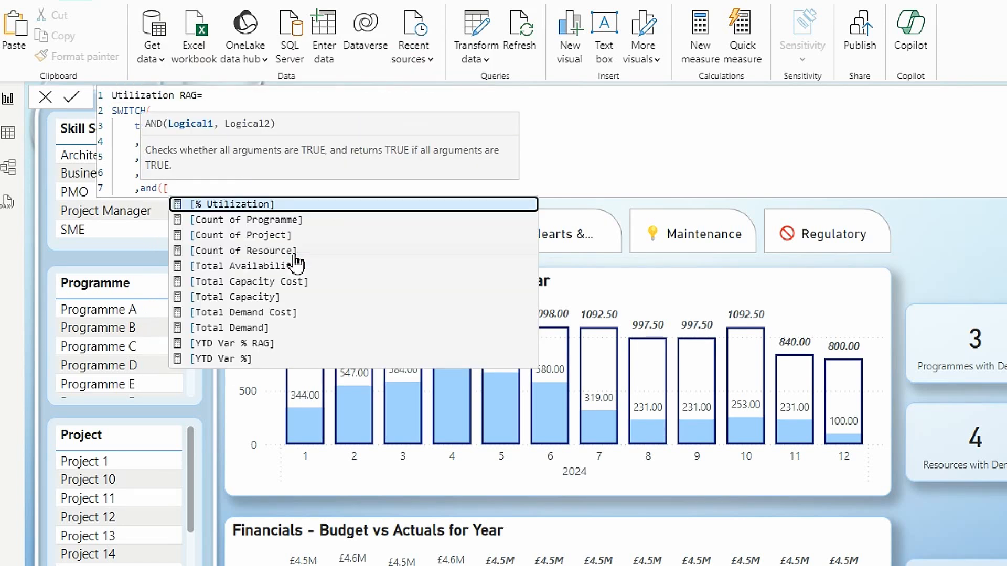
click(225, 205)
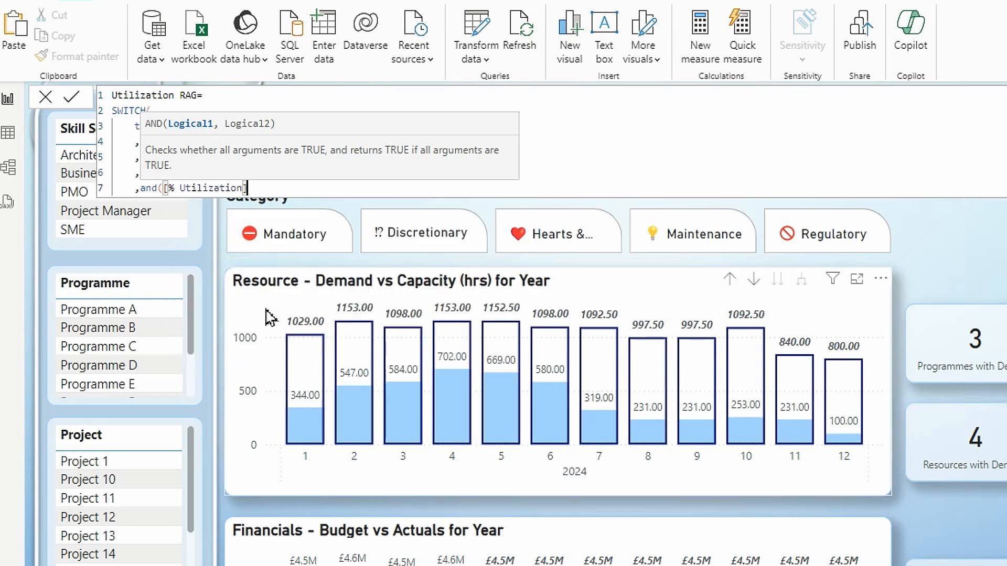
text(>1,)
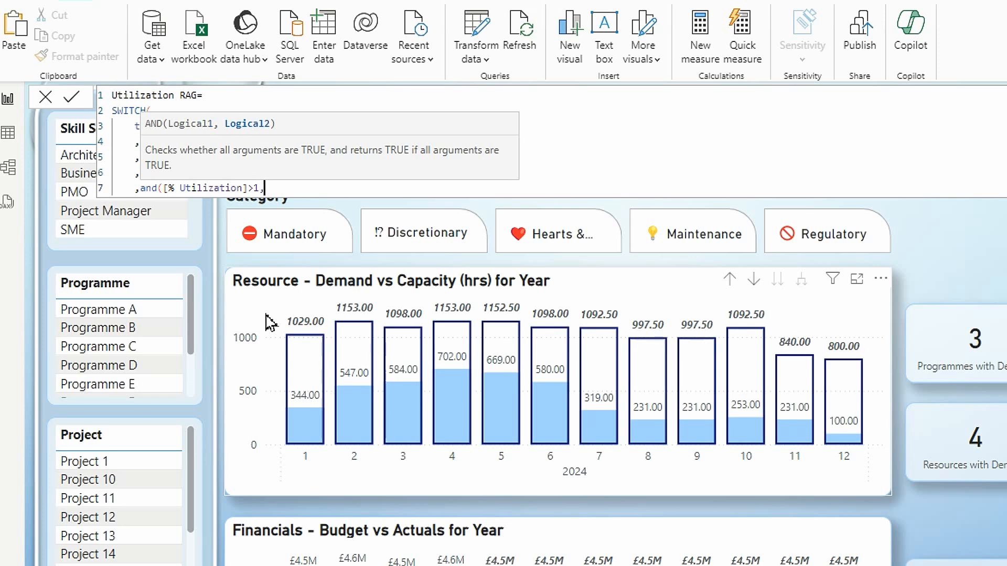
text([)
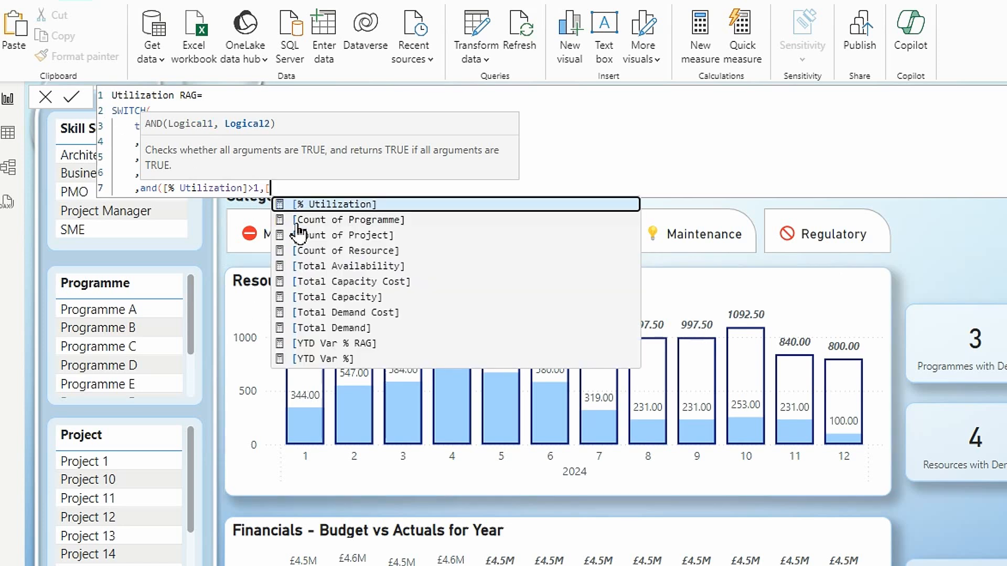
click(312, 206)
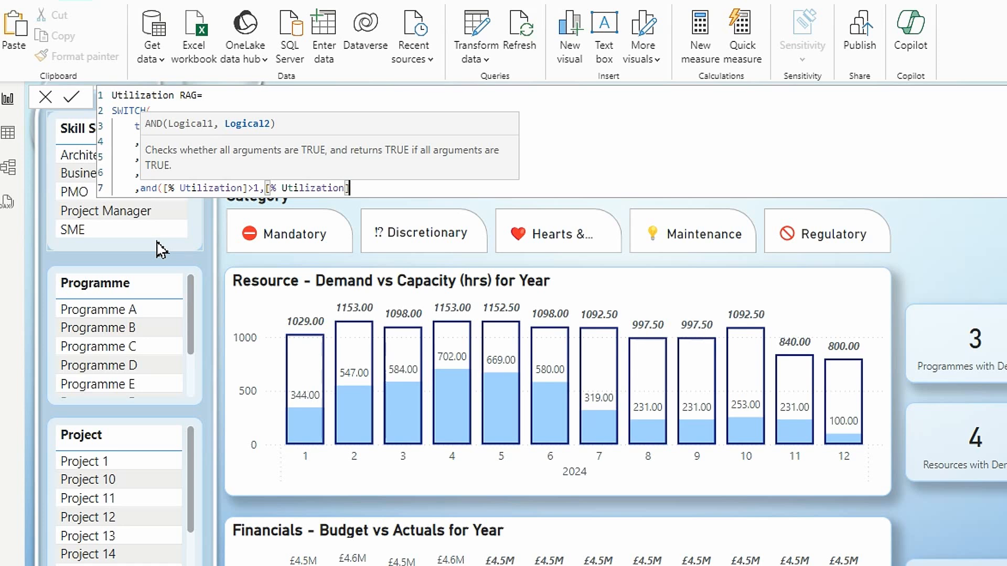
text(<)
text(=1.3))
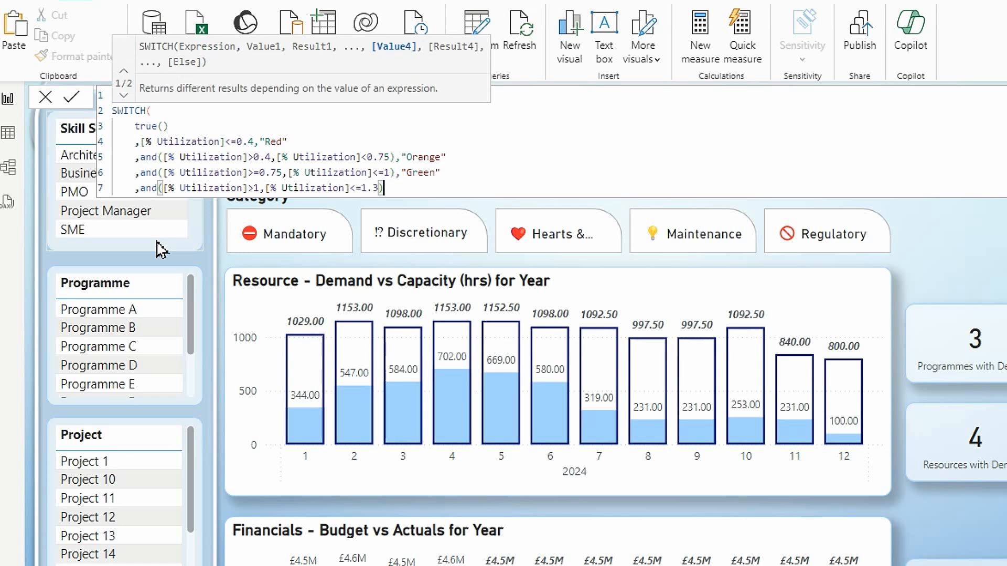
text(,)
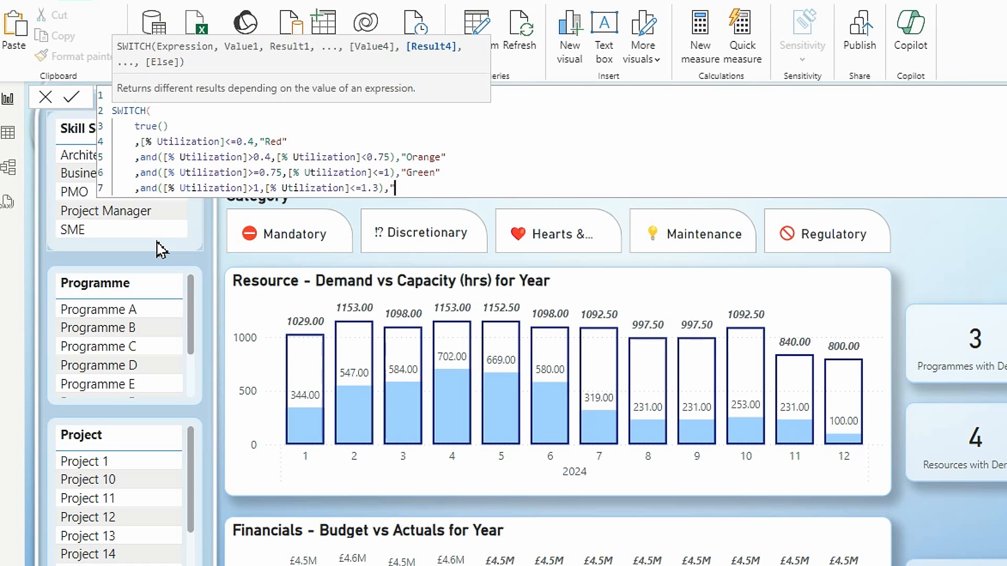
text("Orange)
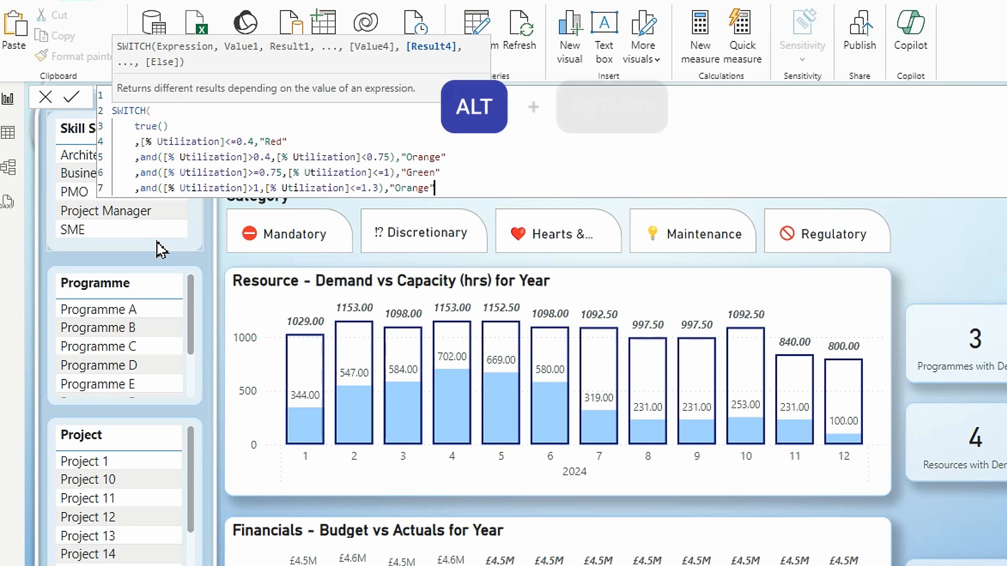
Add "Red" as the SWITCH function's fallback result, close the function on its own line and commit the measure.
key(alt+Return)
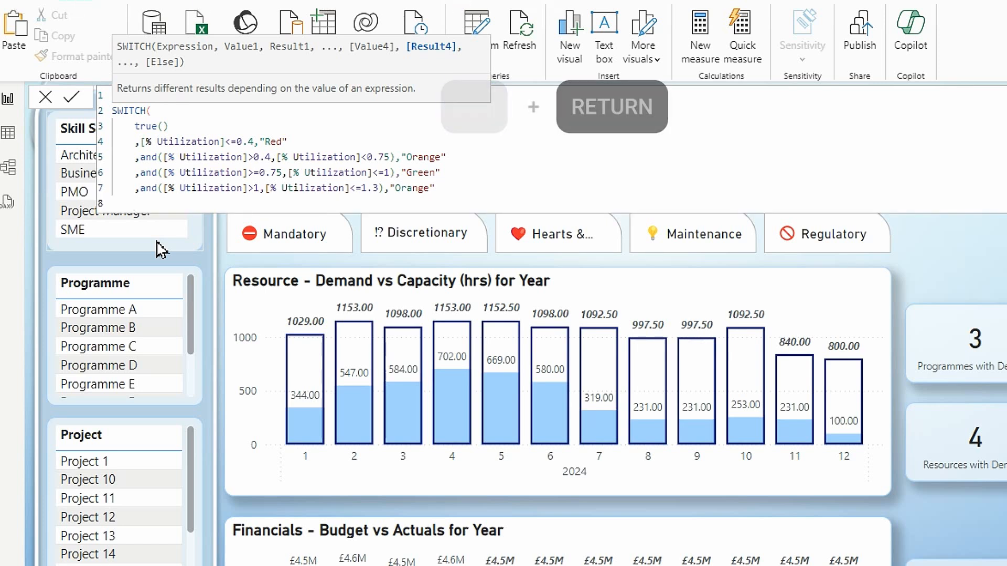
text(,"Red)
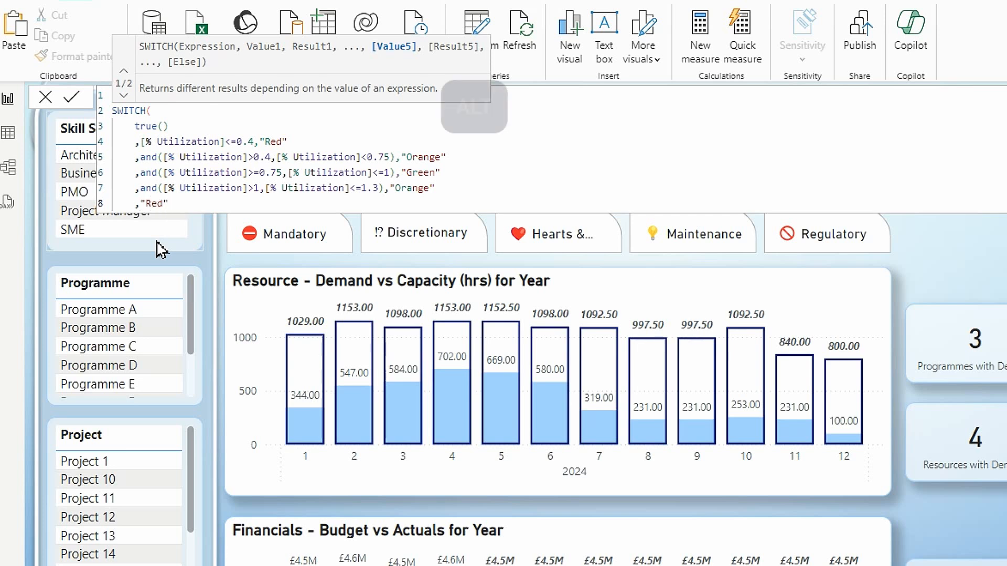
key(alt+Return)
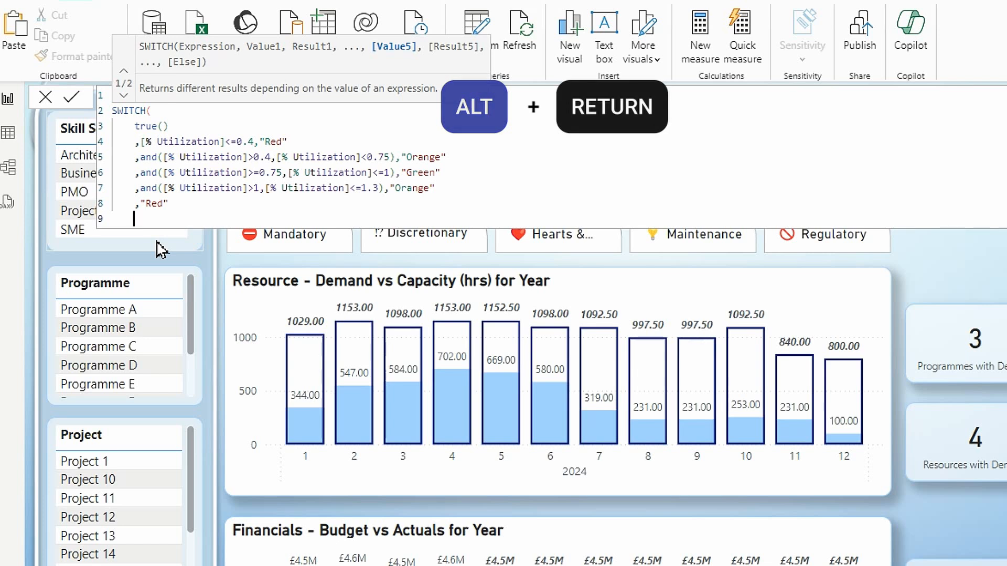
text())
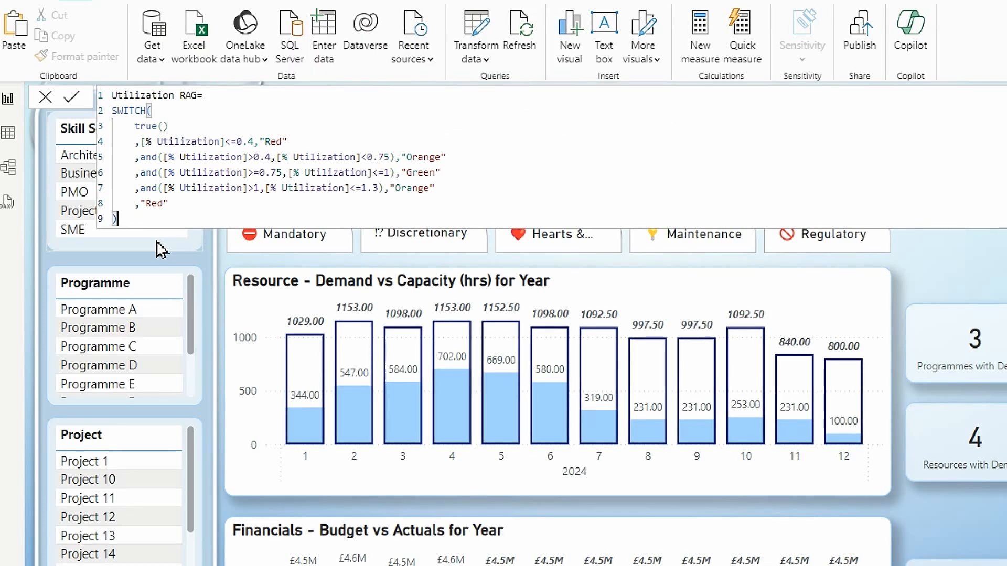
key(Return)
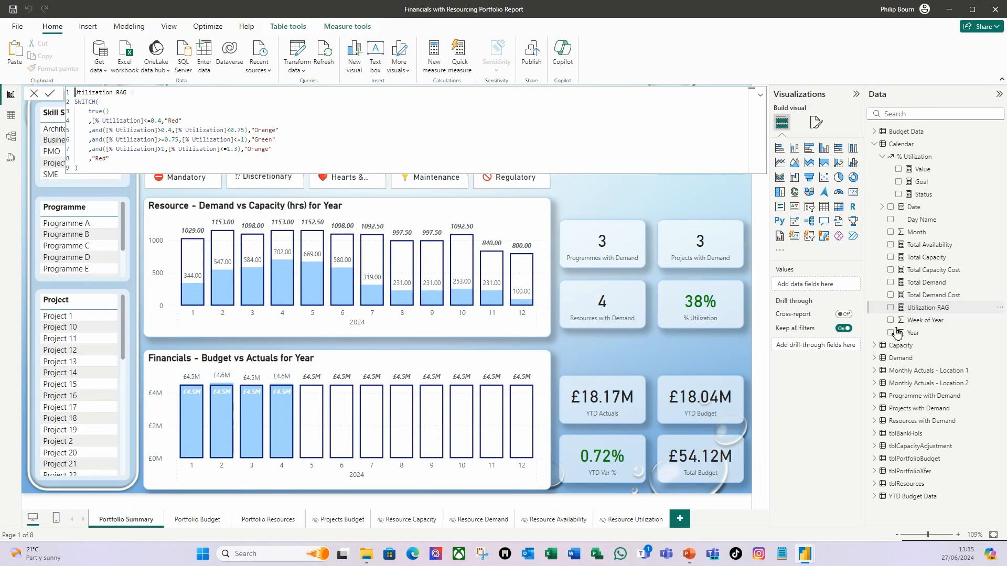
Open the conditional formatting settings for the callout value colour of the % Utilization card.
click(731, 309)
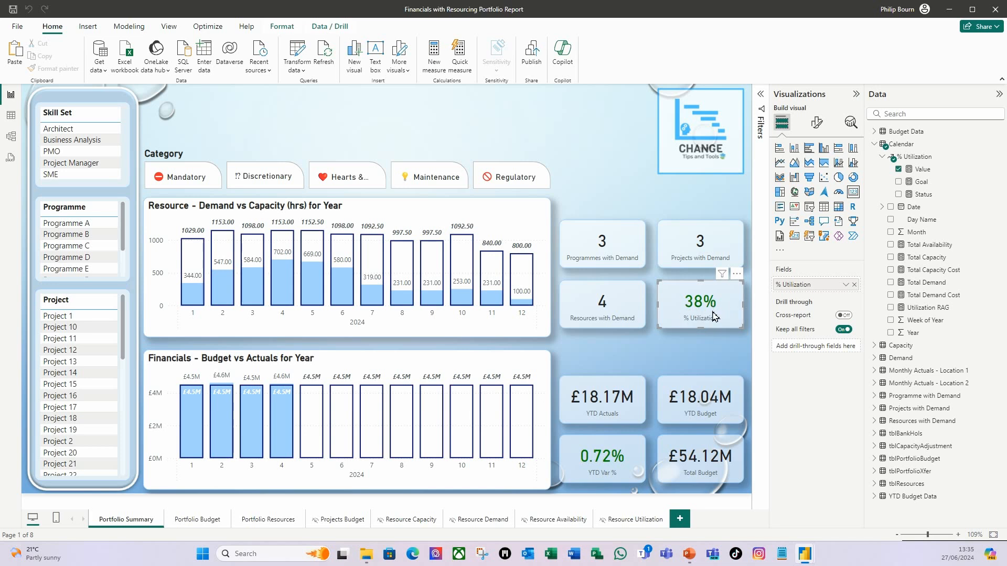
click(819, 125)
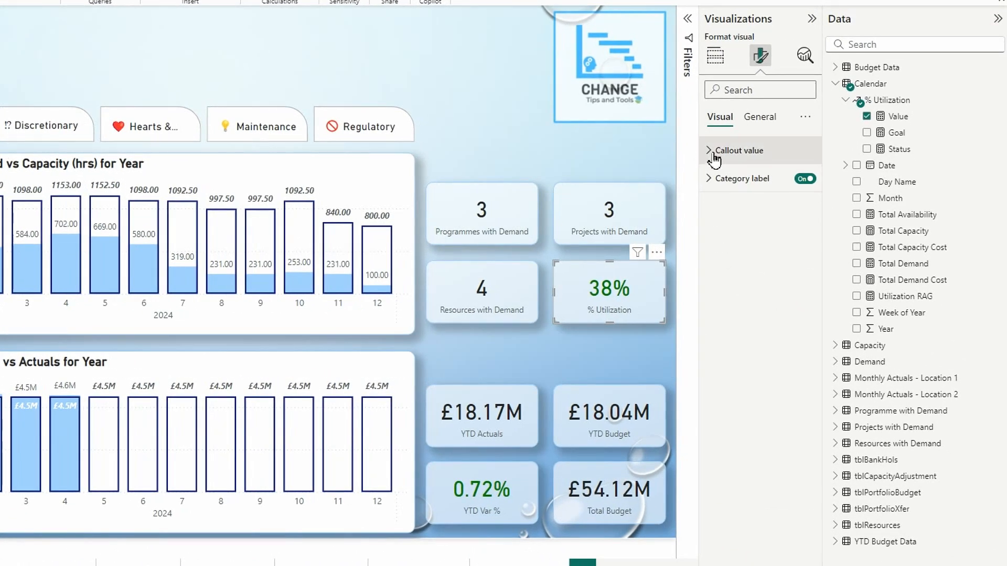
click(711, 150)
click(747, 257)
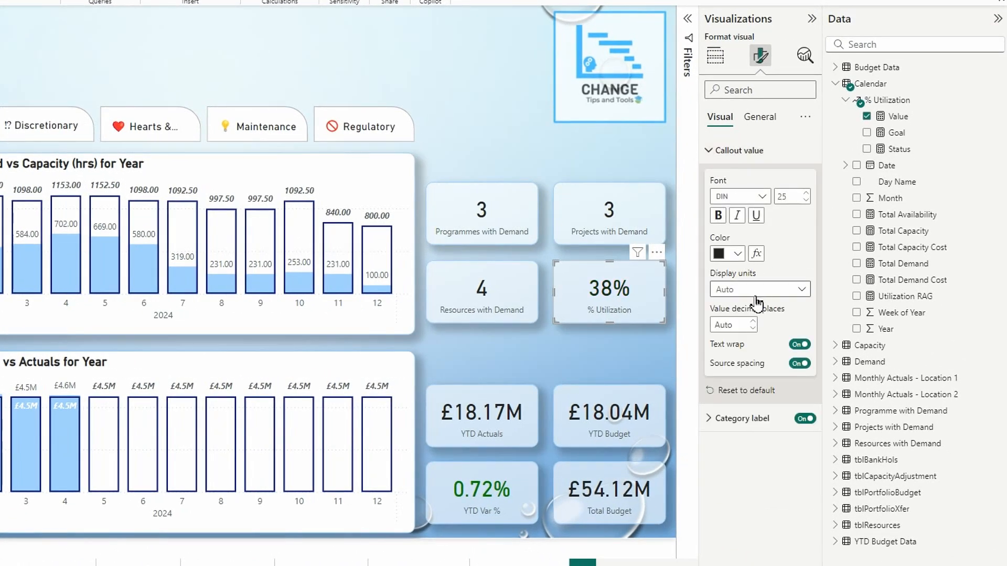
click(757, 255)
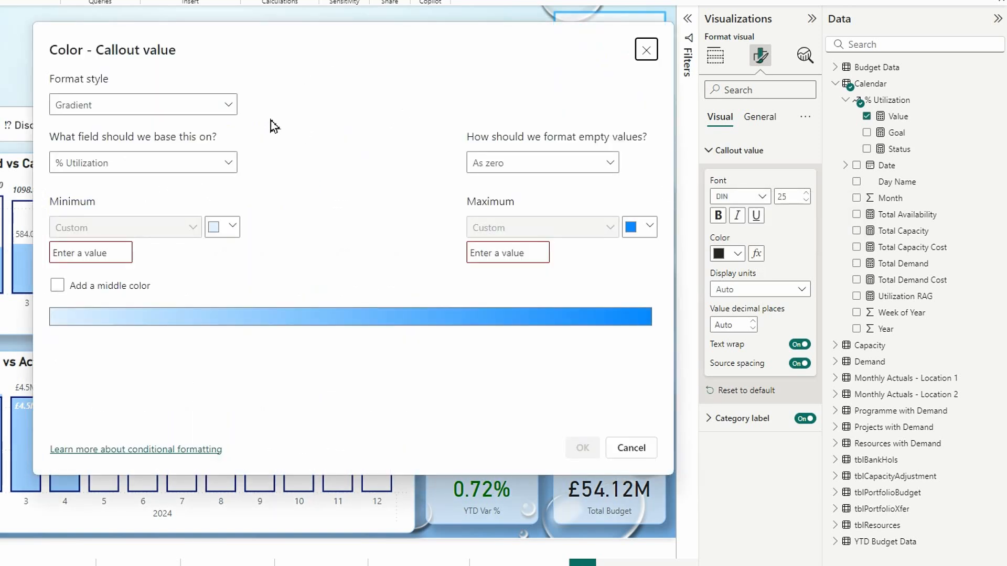
Colour the % Utilization card's callout value by field value, based on the Utilization RAG measure in the Calendar table.
click(231, 105)
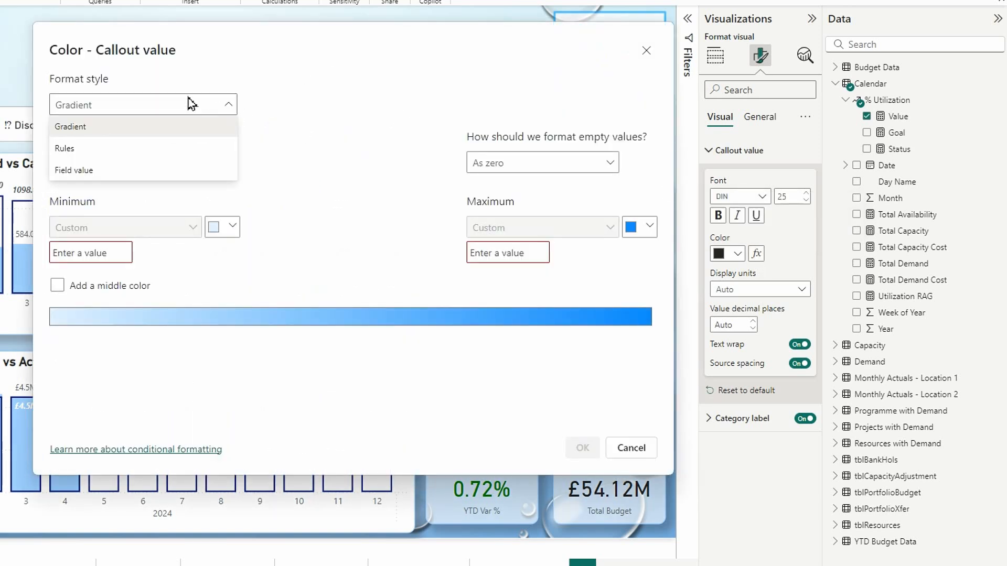
click(74, 171)
click(221, 167)
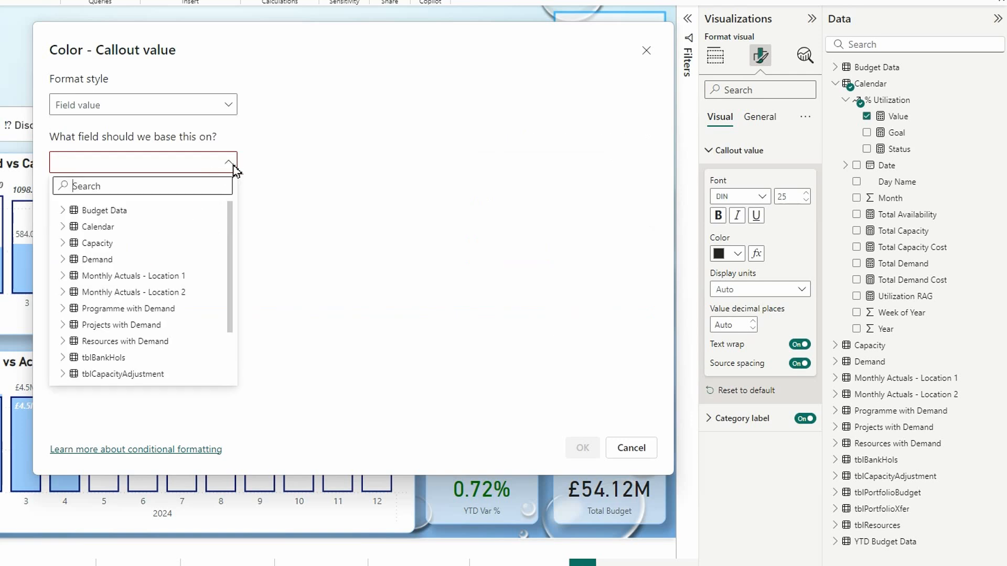
click(63, 227)
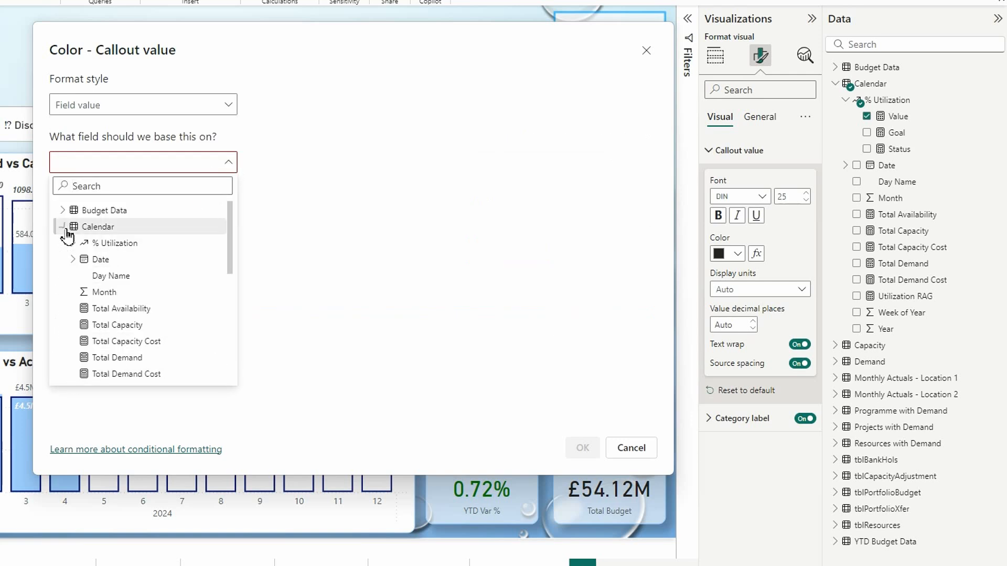
scroll(121, 286, down, 2)
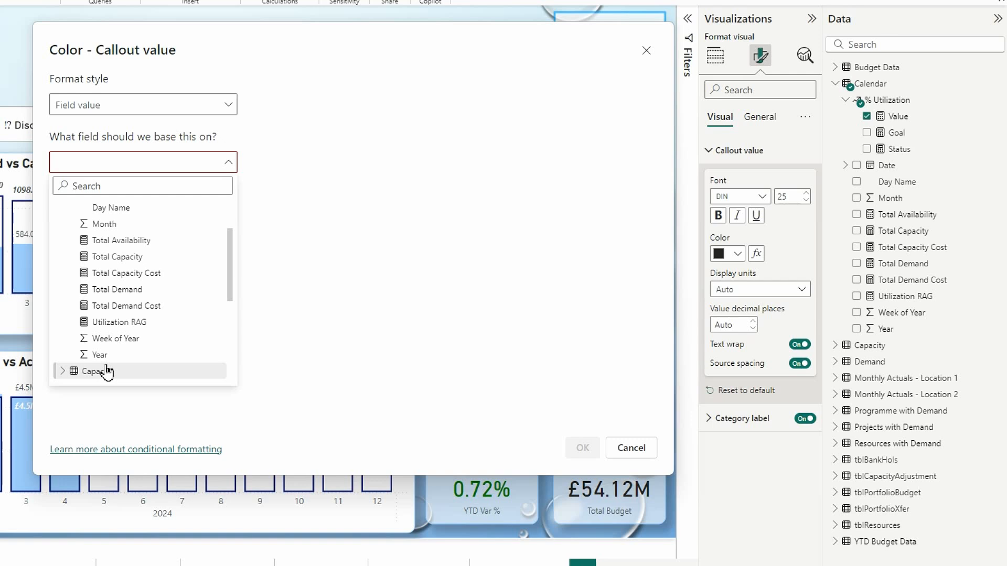
click(124, 323)
click(582, 448)
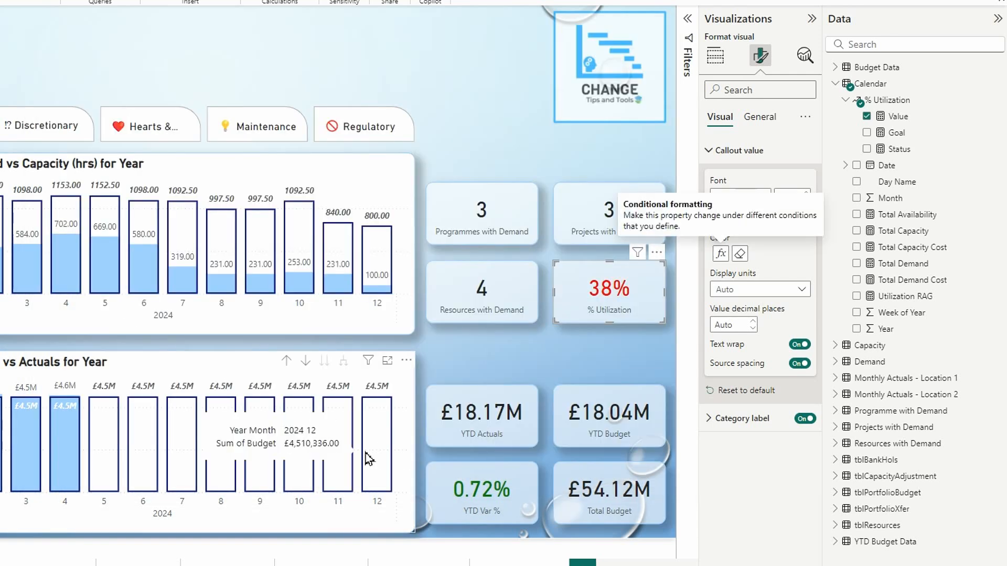
click(461, 70)
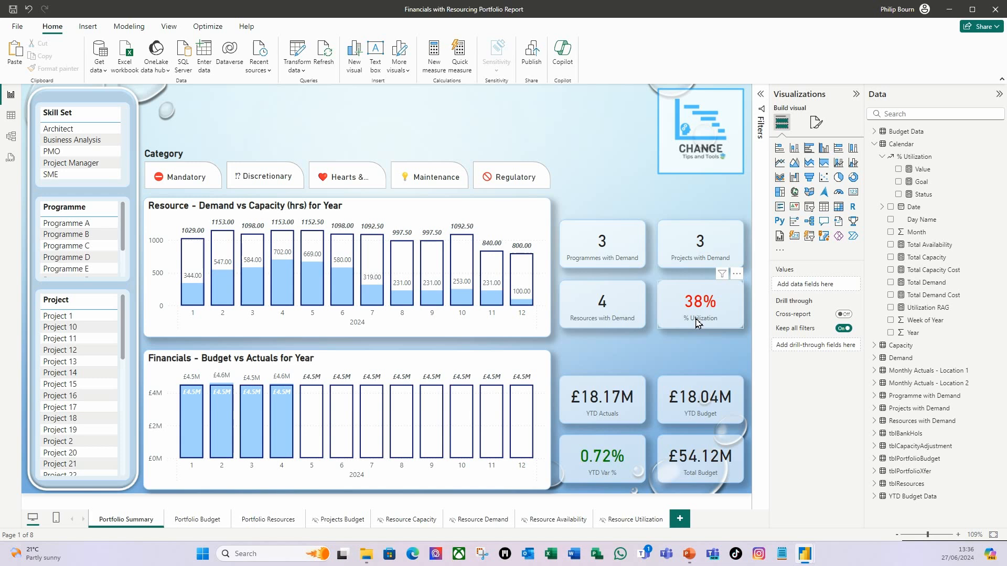
Edit the Skill Set table's interactions so it no longer filters the Programmes with Demand and Resources with Demand cards.
click(127, 119)
click(282, 27)
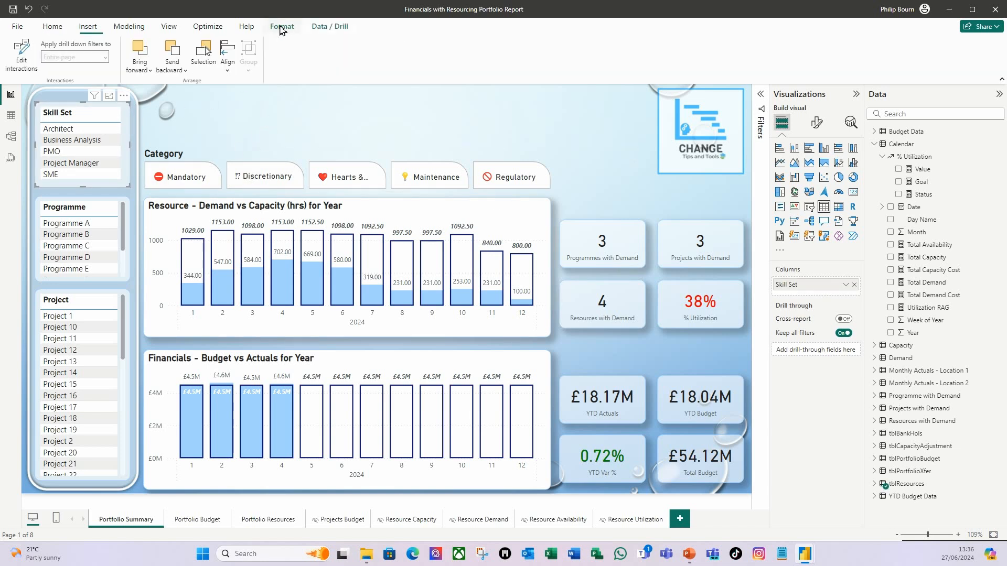
click(19, 68)
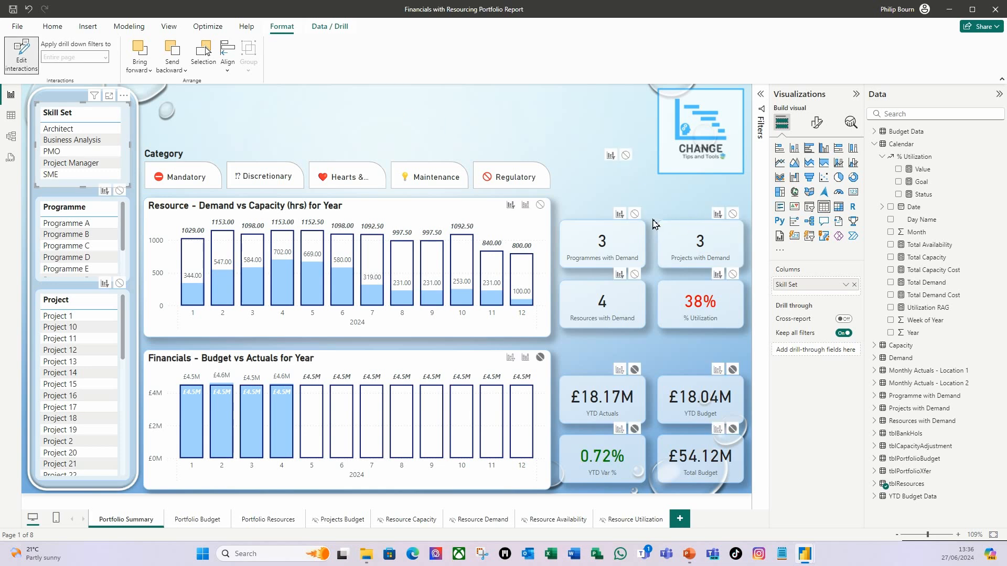
click(634, 214)
click(634, 274)
Set the Programme table's interaction to None for the Programmes, Projects and Resources with Demand cards and the % Utilization card.
click(89, 205)
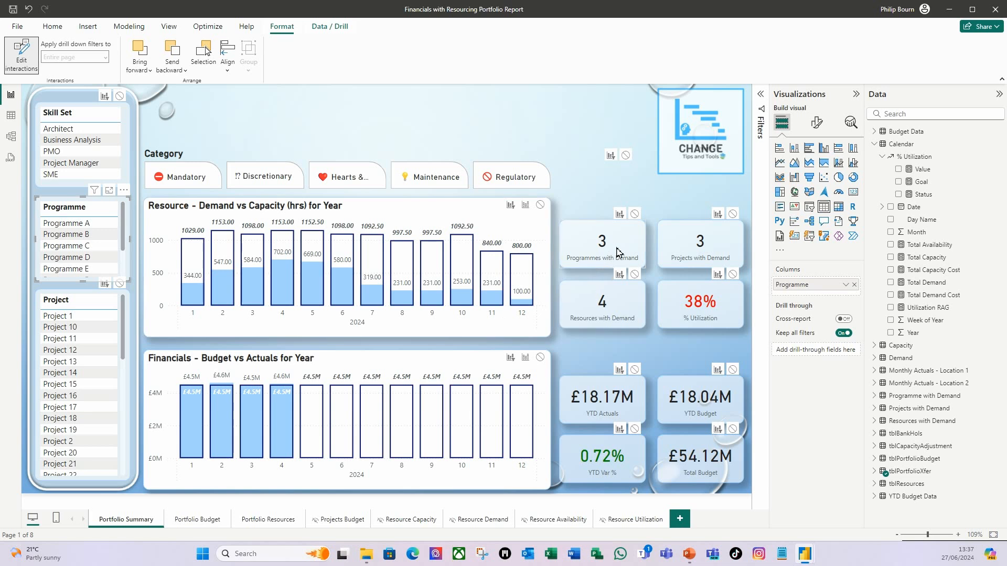
click(640, 215)
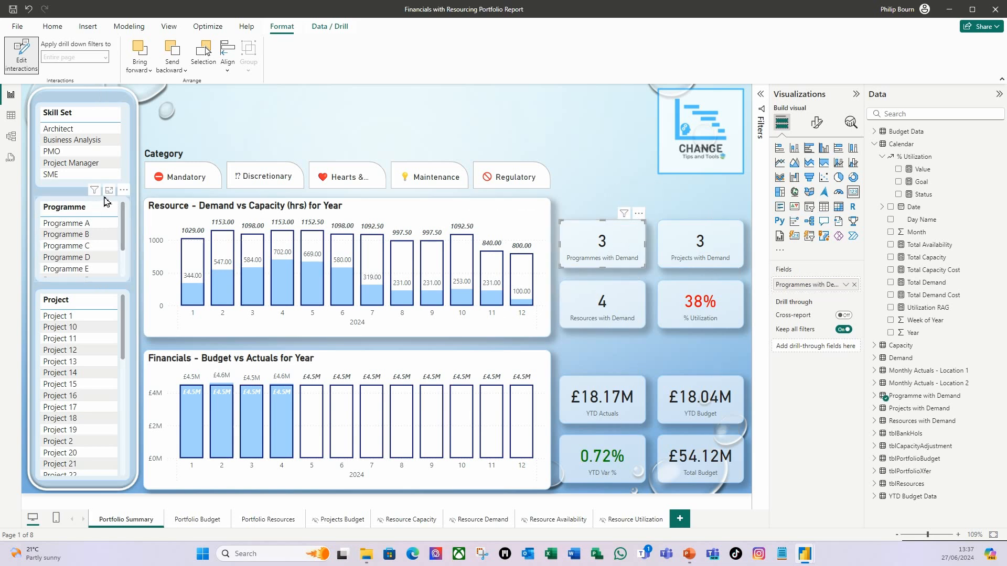
click(106, 203)
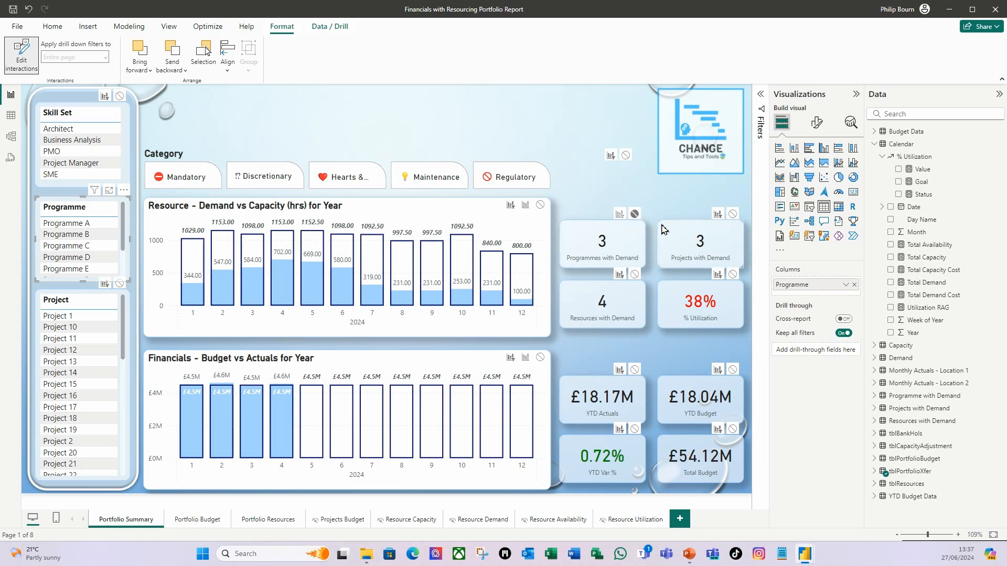
click(733, 214)
click(732, 274)
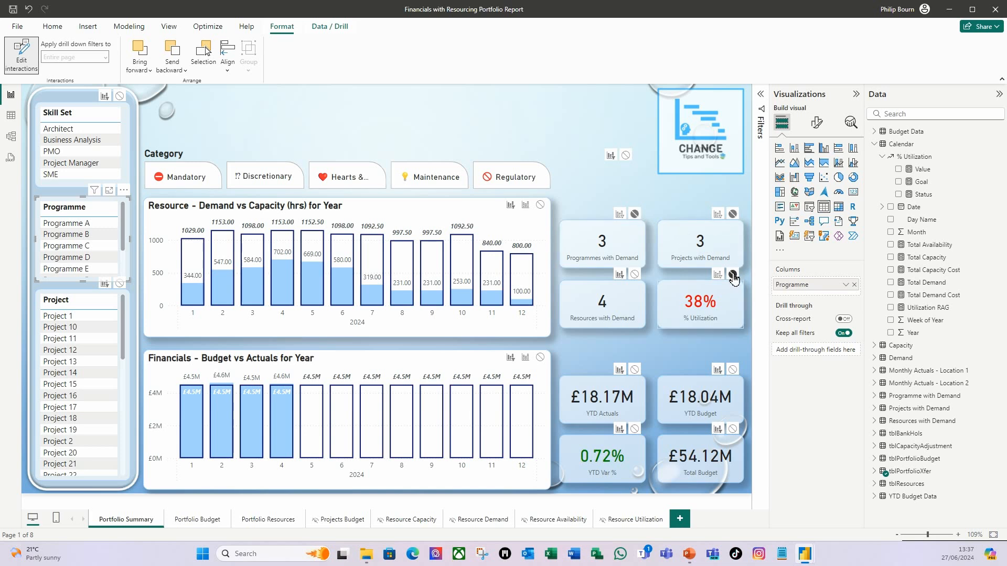
click(635, 274)
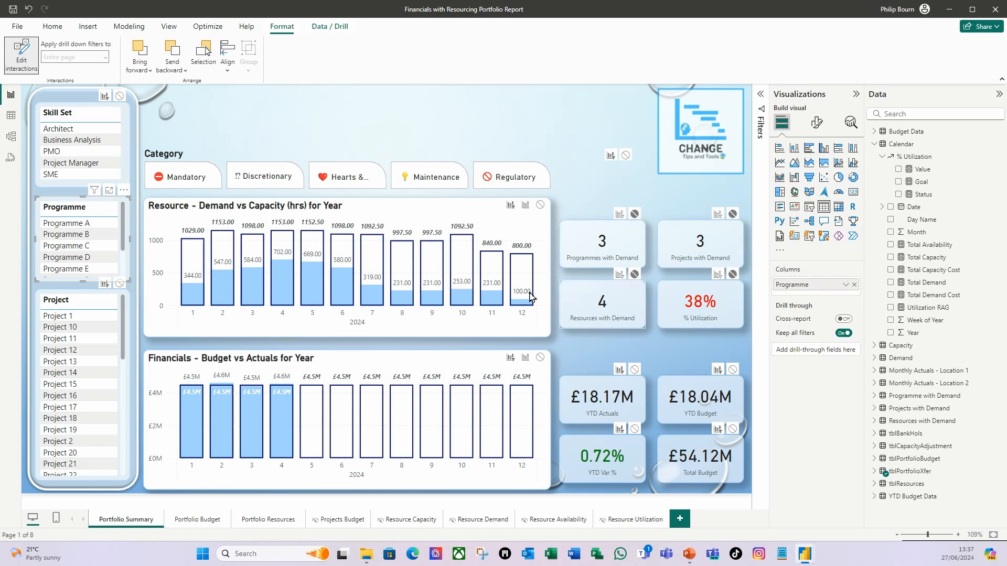
Stop the Project table from filtering the three demand count cards and the % Utilization card.
click(78, 297)
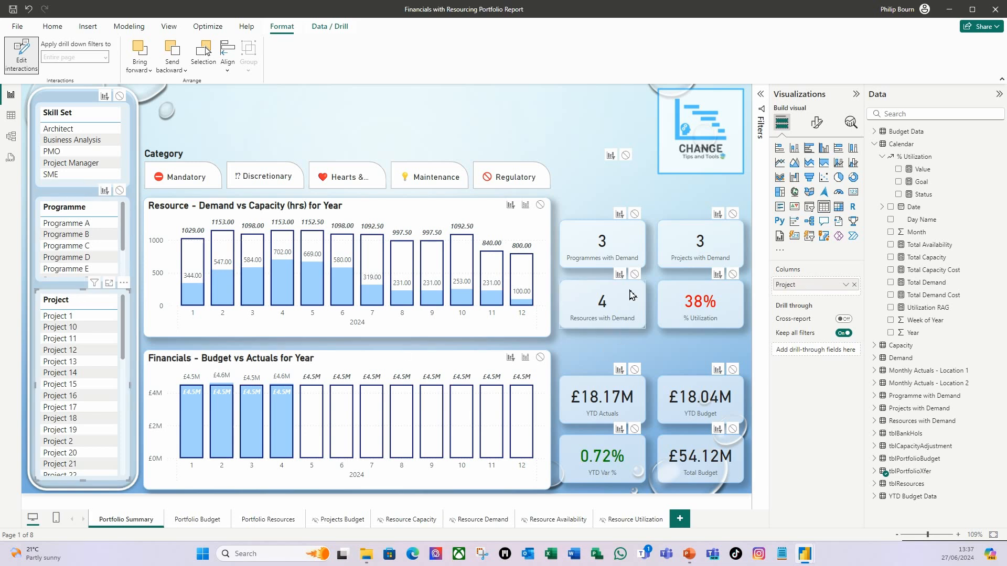
click(635, 214)
click(732, 214)
click(733, 275)
click(635, 275)
Stop the Category slicer from filtering the three demand count cards and the % Utilization card.
click(334, 157)
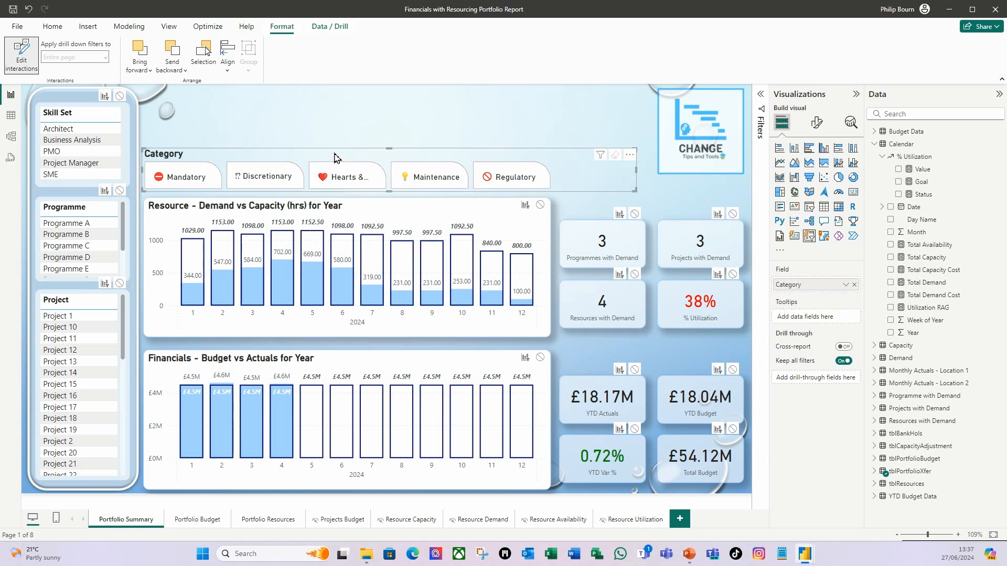
click(635, 214)
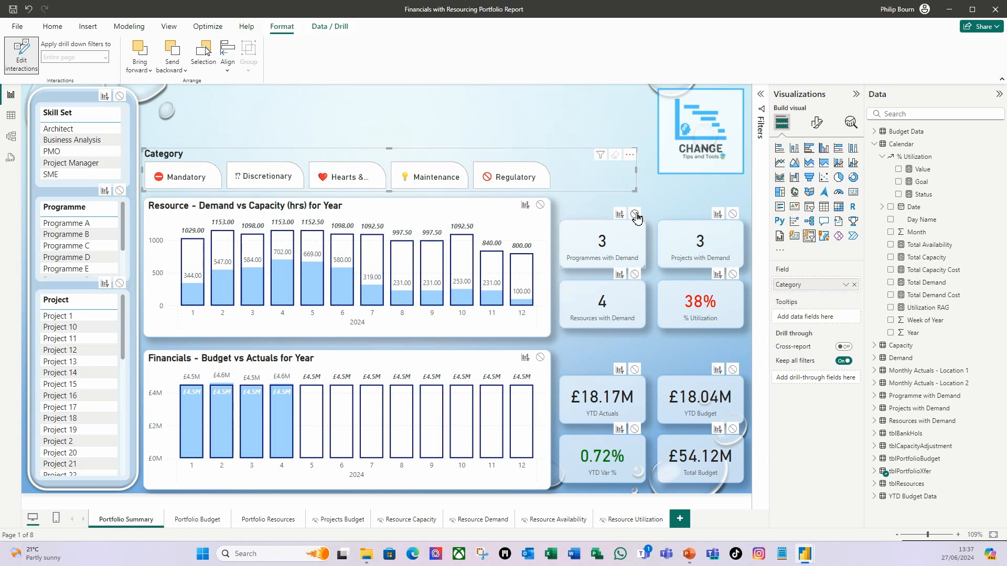
click(635, 275)
click(733, 214)
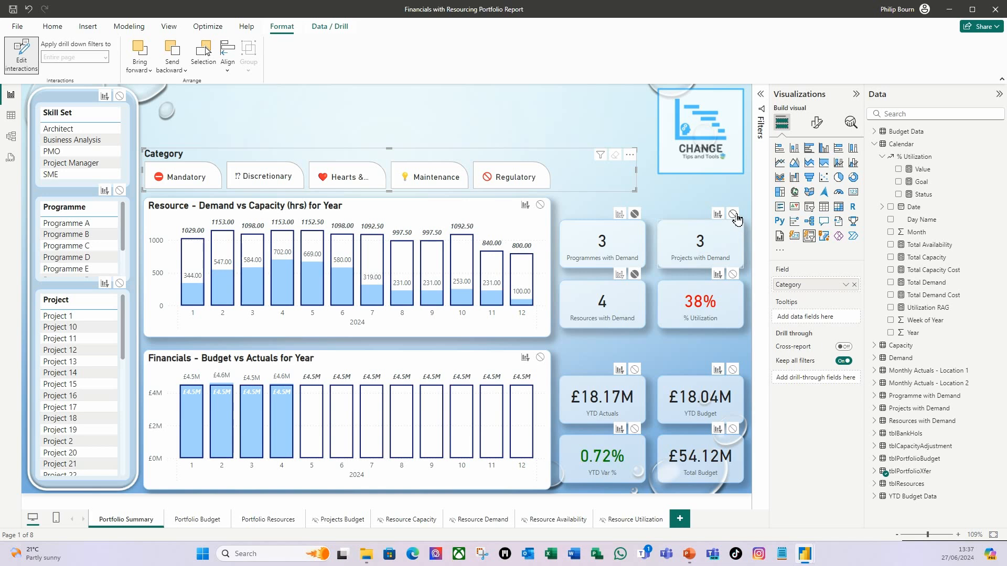
click(732, 274)
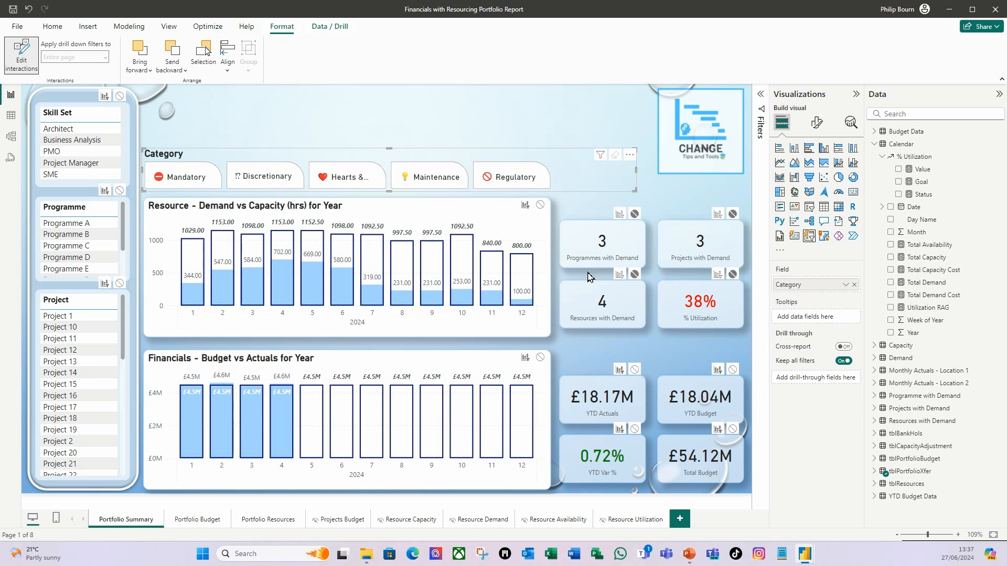
Set the Resource - Demand vs Capacity chart's interaction to None for all eight KPI cards.
click(416, 207)
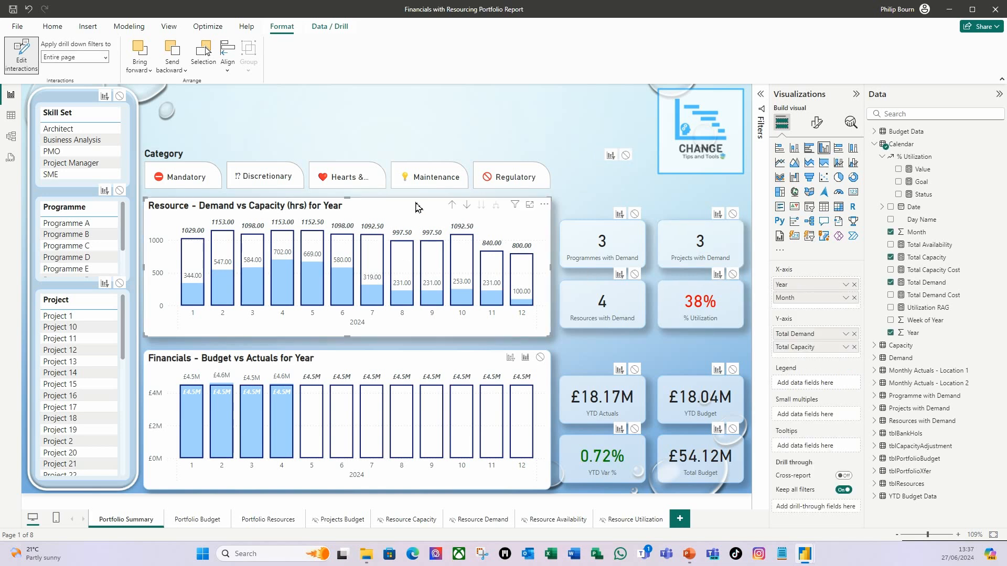
click(635, 214)
click(733, 214)
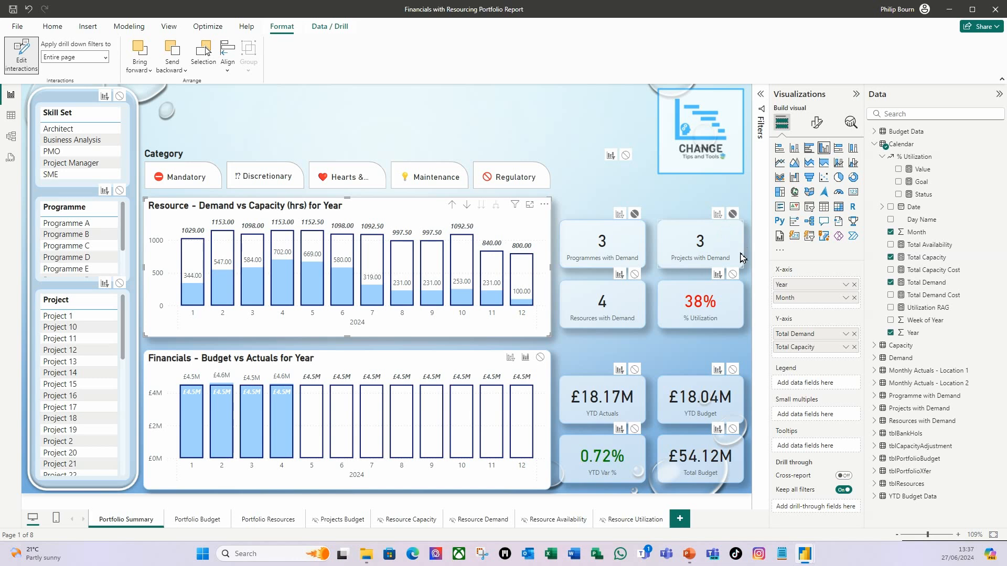
click(733, 274)
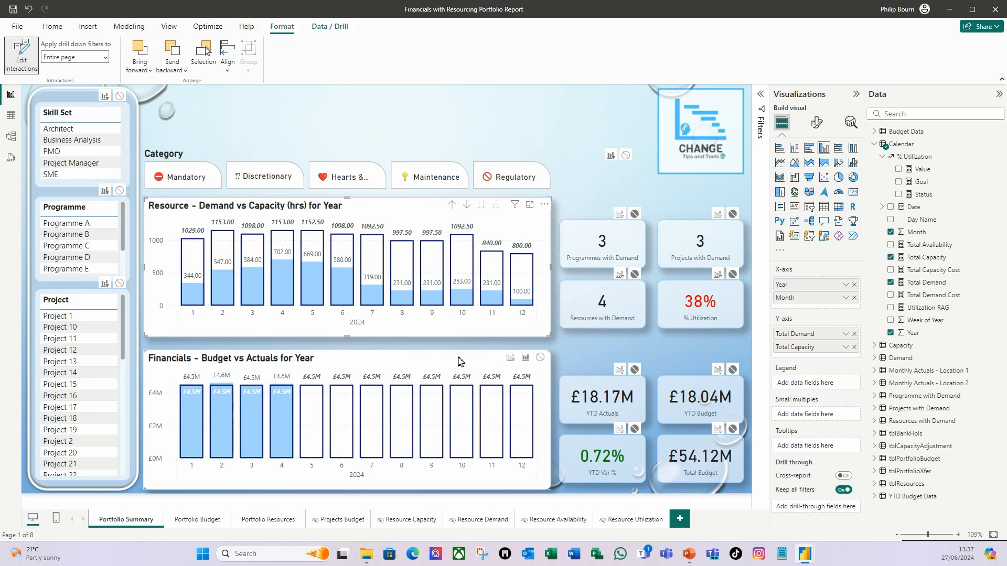
Stop the Financials chart from filtering the Programmes with Demand and Projects with Demand cards, and leave interaction editing.
click(442, 359)
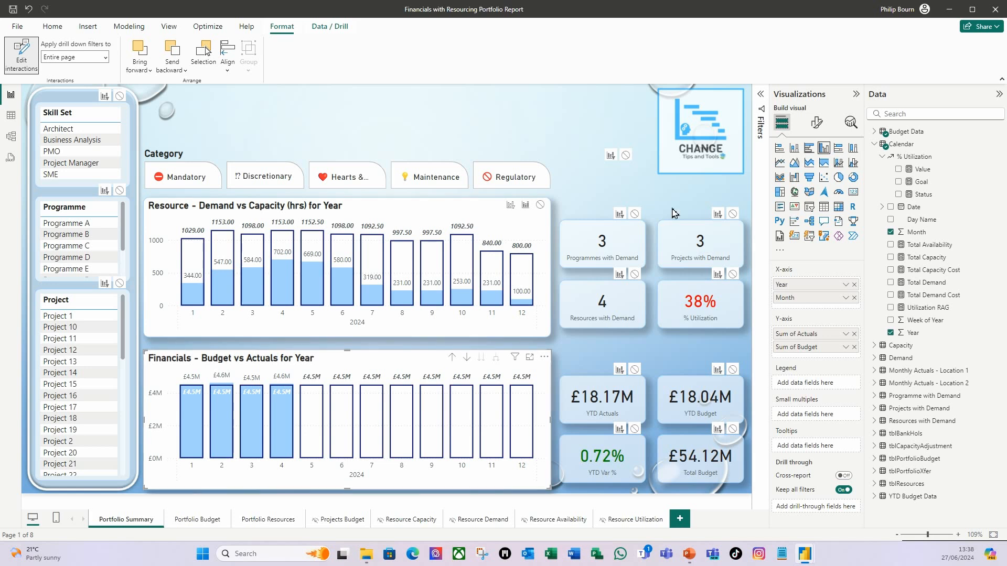
click(635, 213)
click(732, 213)
click(11, 63)
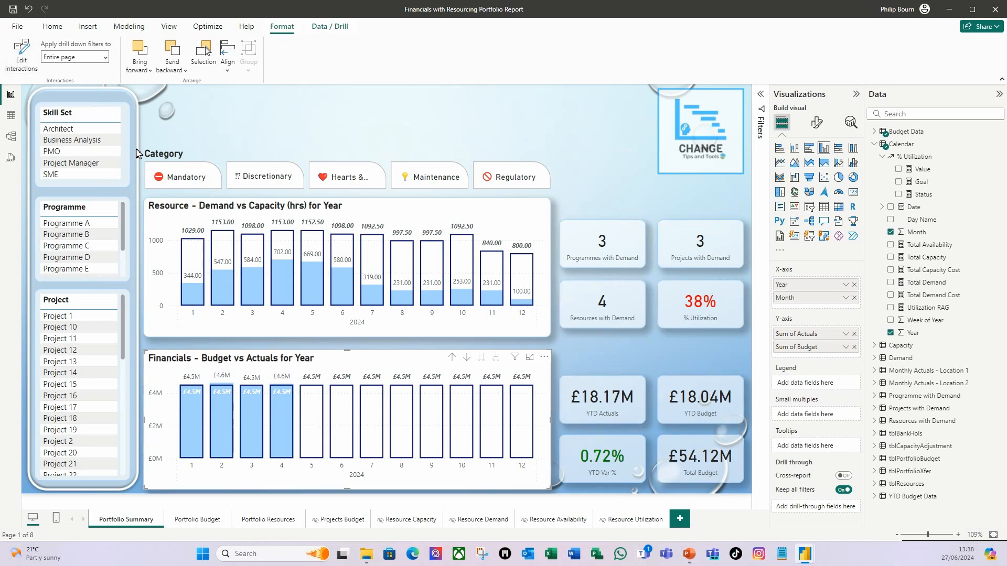
Check the cards and charts by filtering on Architect, Business Analysis, PMO, Project Manager and SME in turn, and clear the skill set filter.
click(242, 116)
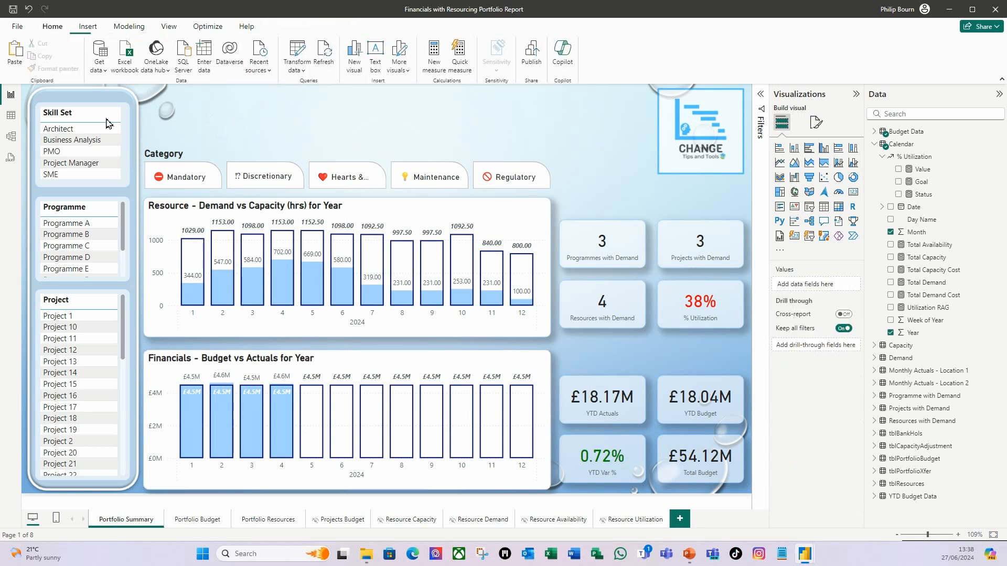
click(75, 131)
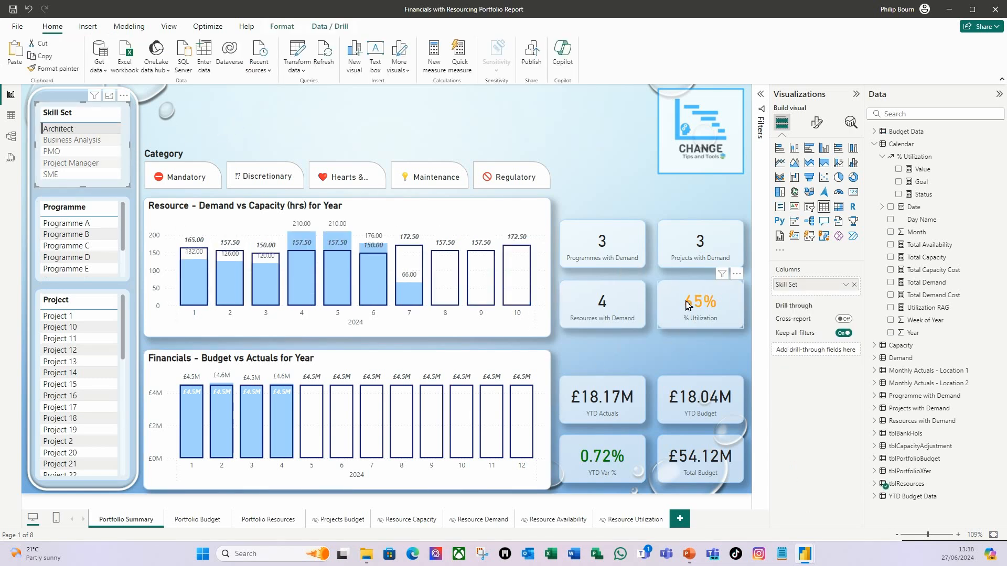
ctrl+click(92, 141)
click(92, 142)
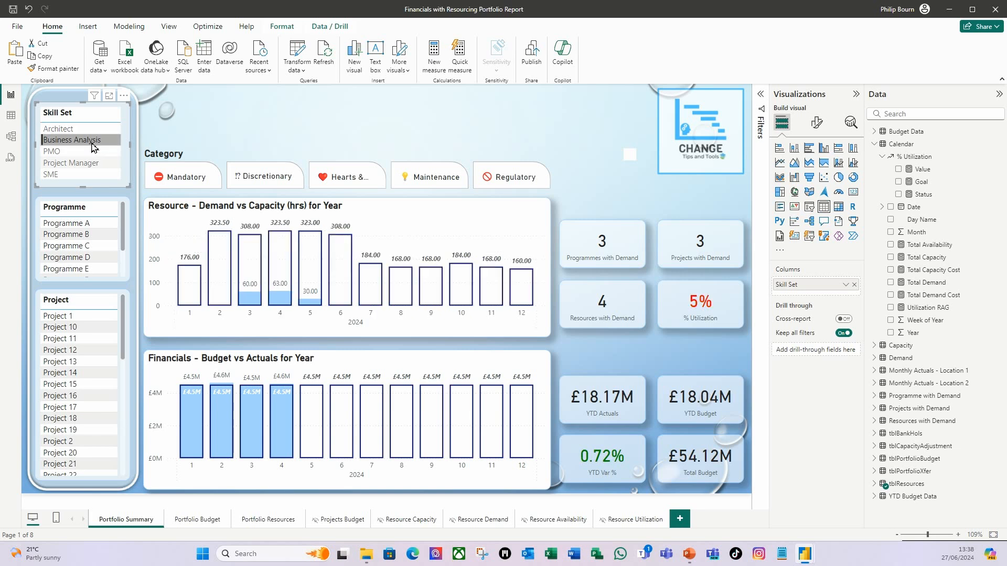
click(103, 151)
click(99, 165)
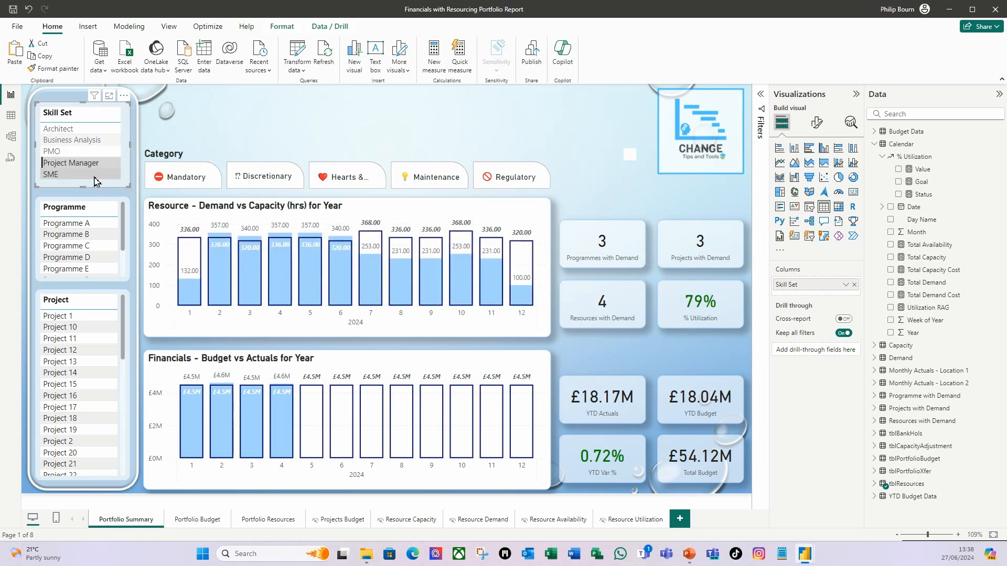
click(95, 175)
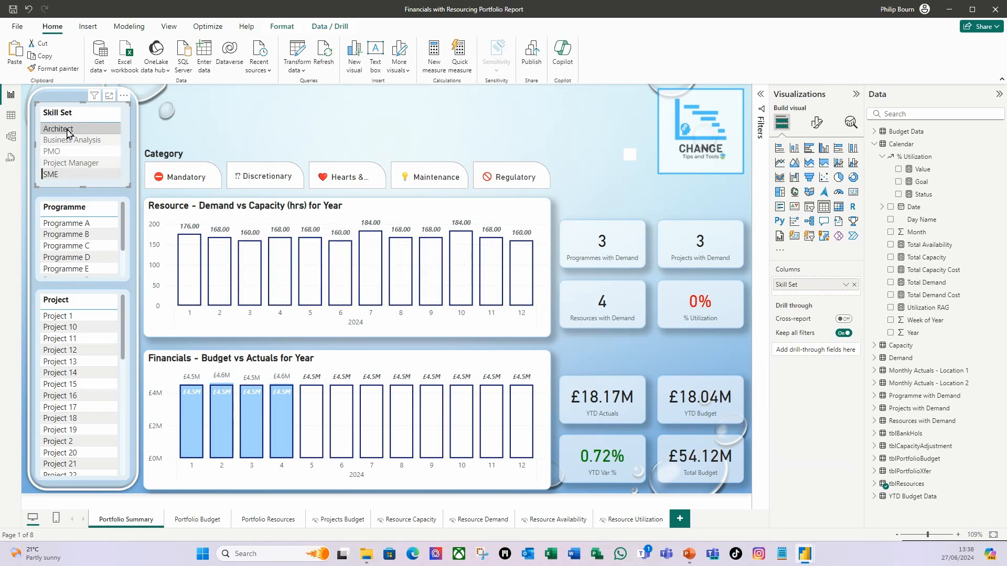
click(75, 177)
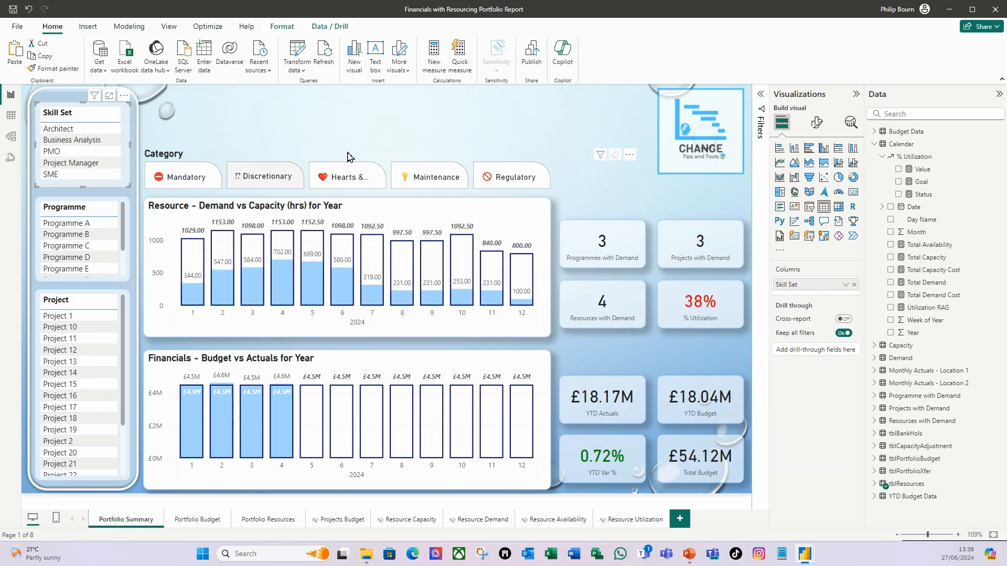
click(314, 106)
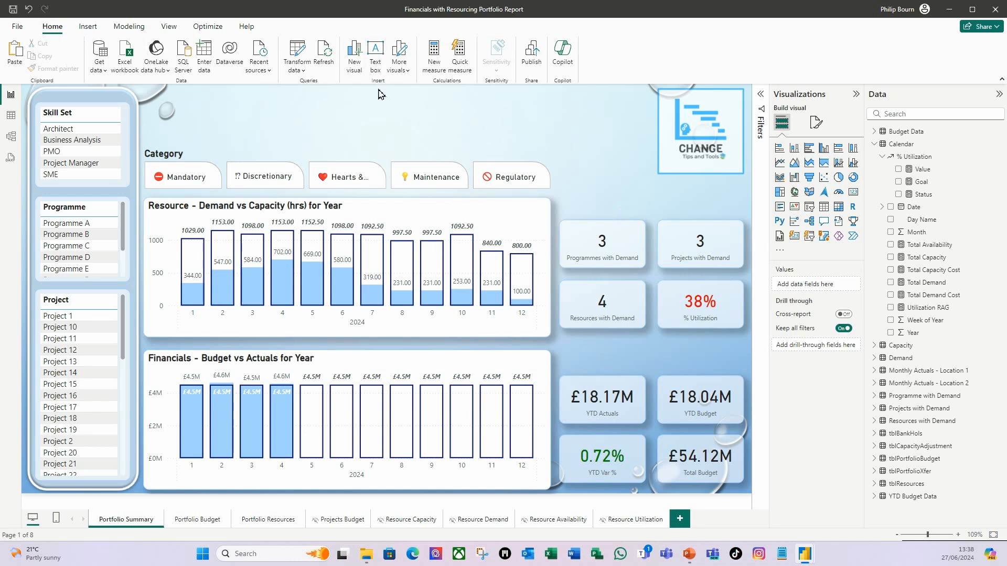
Insert a text box reading "Resources" in bold, size 10, with the font colour #12239E (Theme color 2).
click(377, 56)
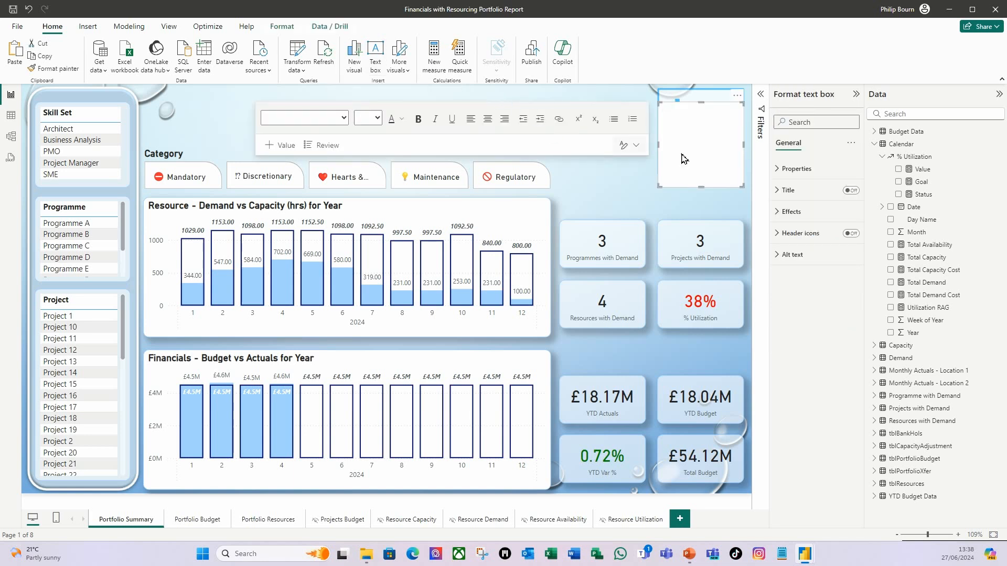
click(367, 117)
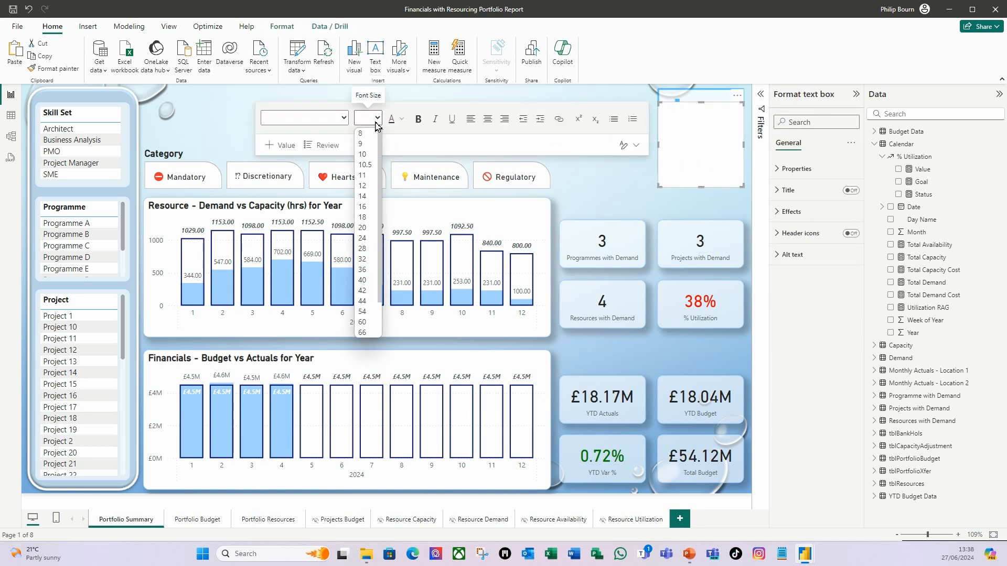
click(363, 156)
click(418, 118)
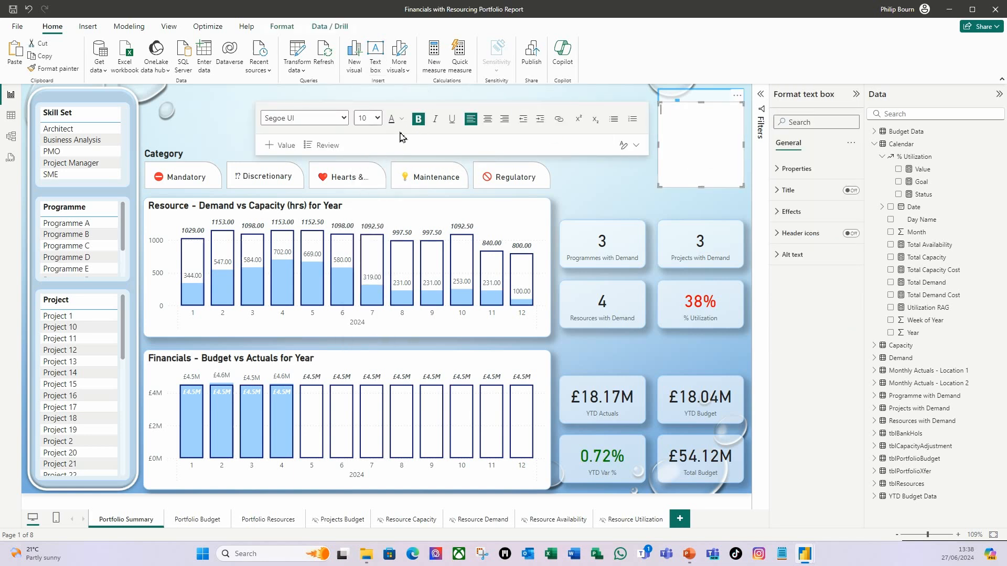
click(402, 120)
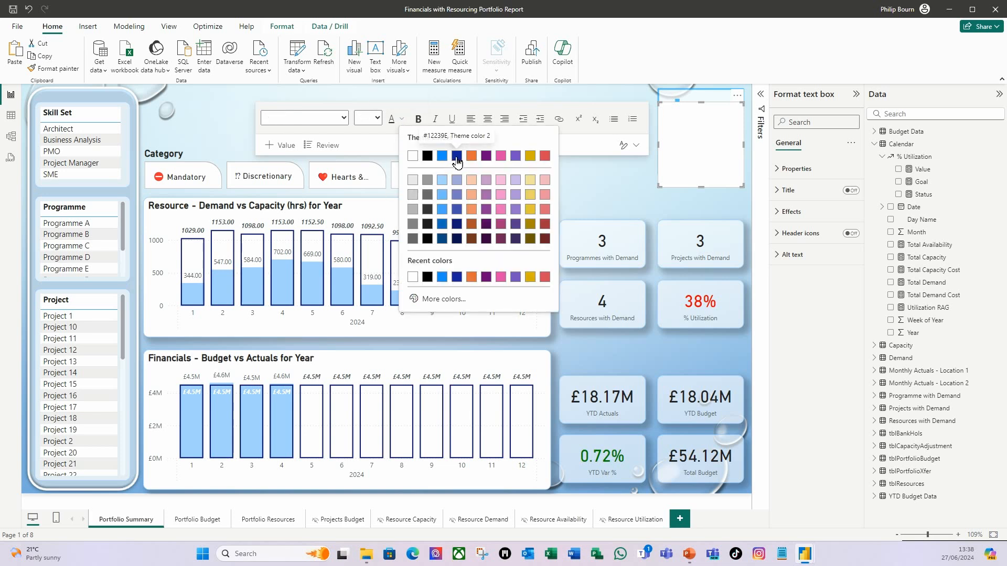
click(457, 156)
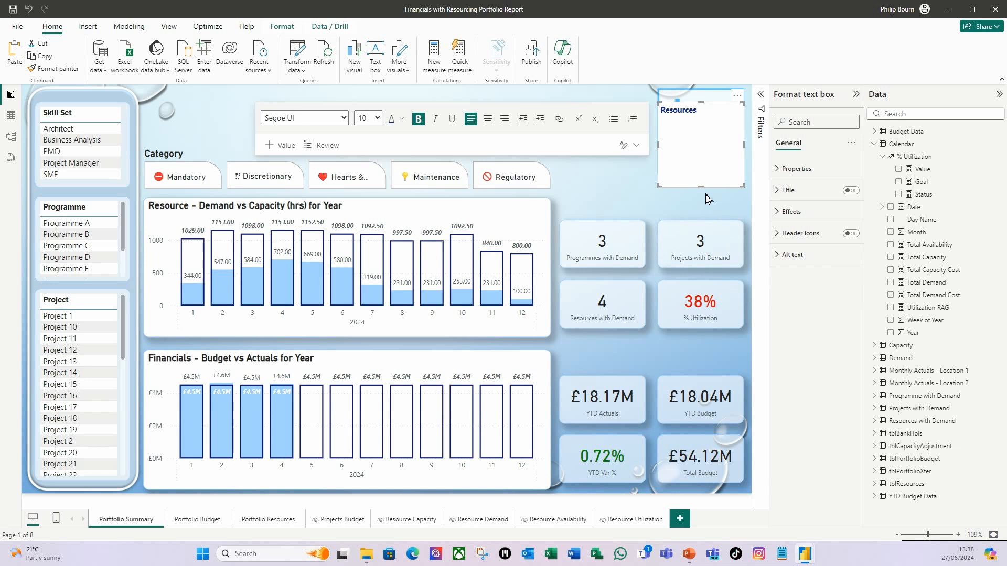
Shrink the Resources text box to one line, turn off its background and move it off the logo.
drag(700, 186, 700, 118)
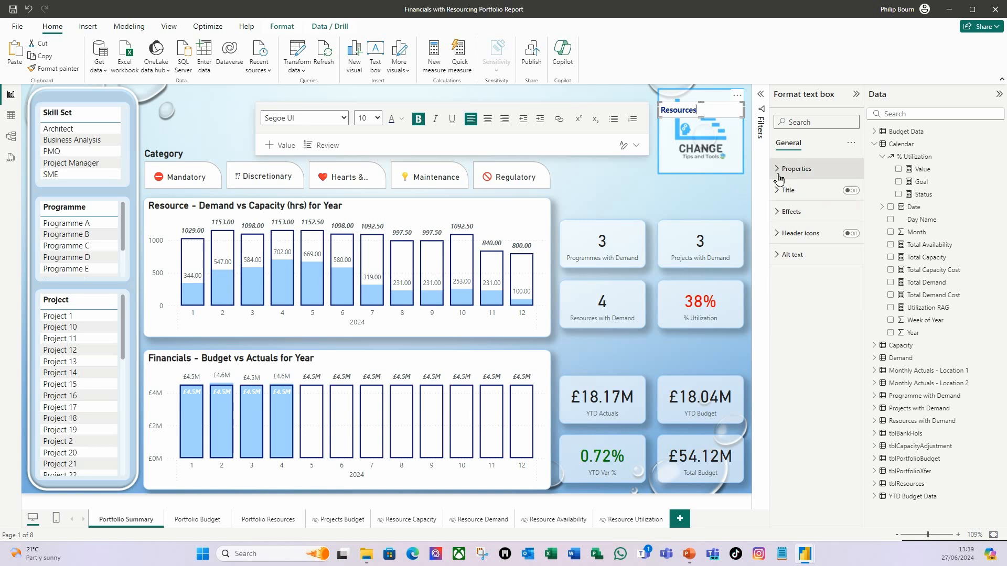
click(782, 215)
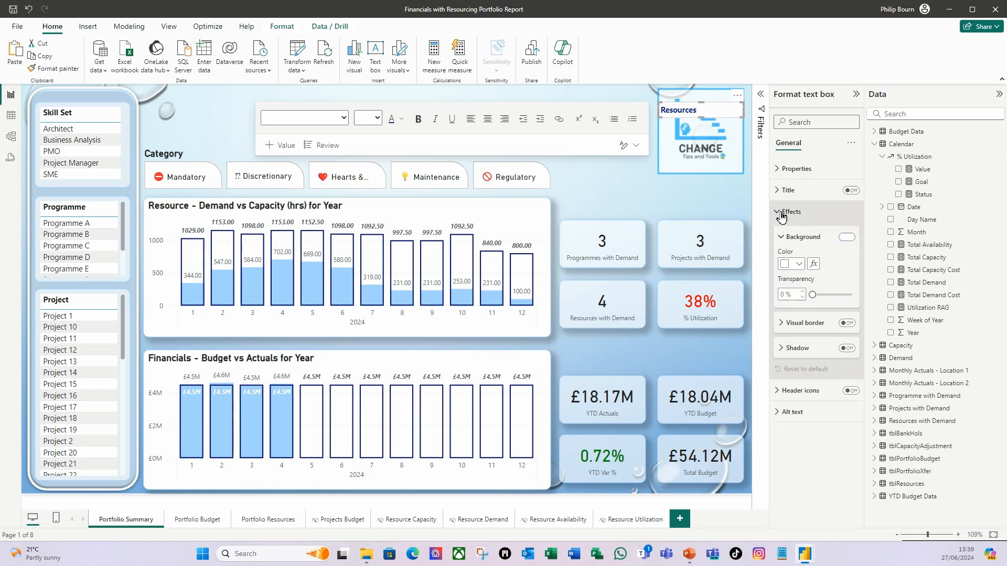
click(845, 237)
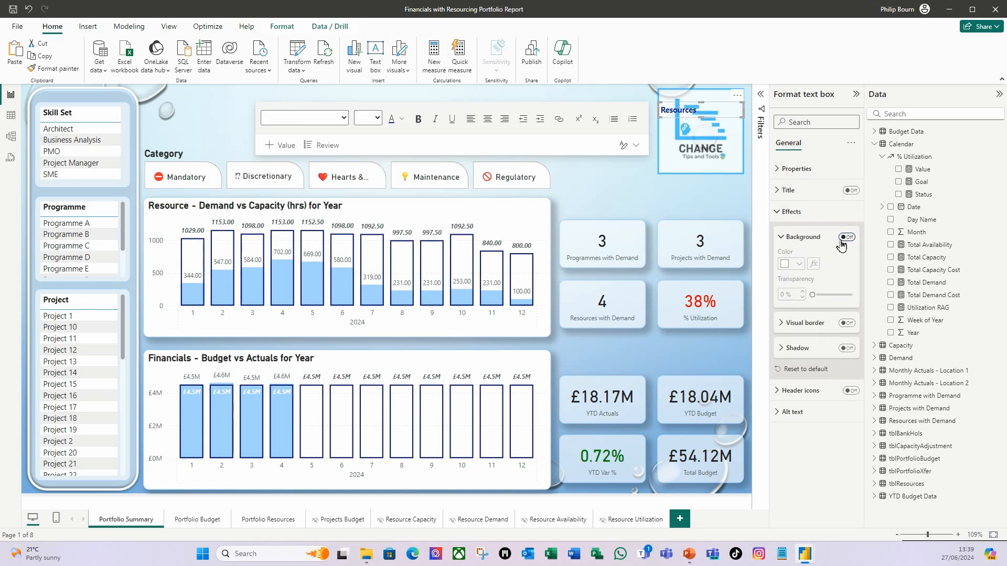
double_click(668, 121)
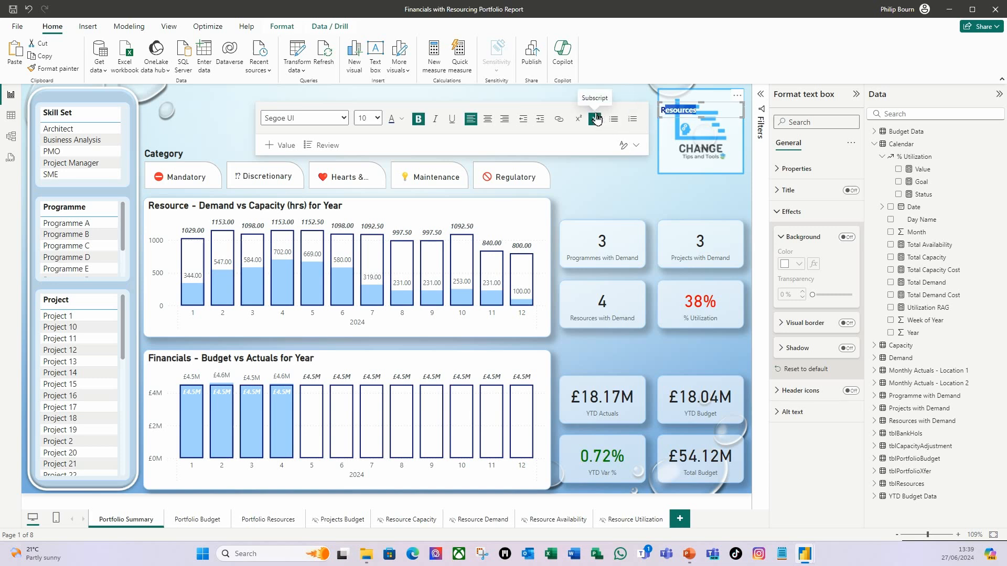
click(668, 119)
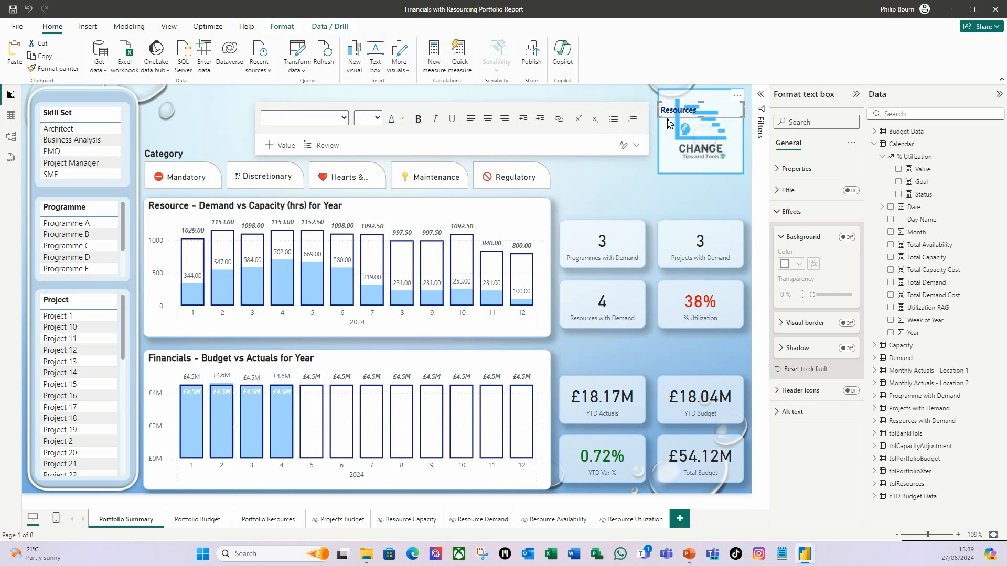
drag(670, 121, 573, 113)
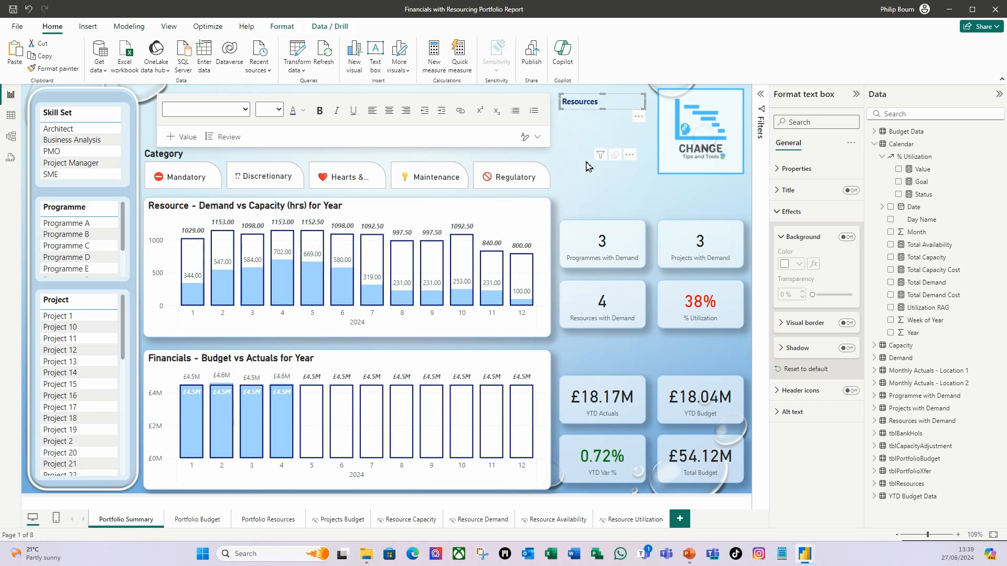
Duplicate the Resources label and place the copy directly above the YTD Actuals card.
key(ctrl+c)
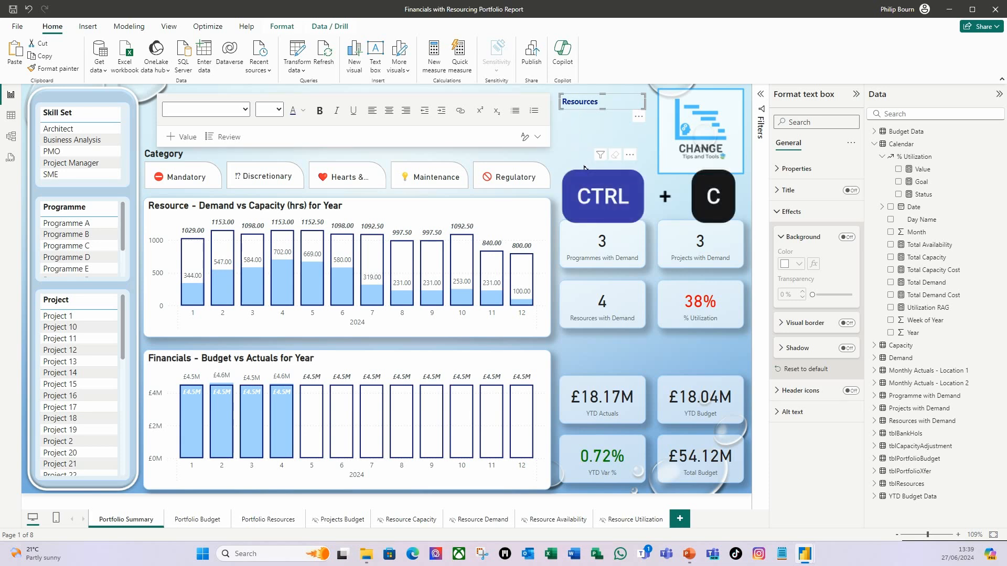
key(ctrl+v)
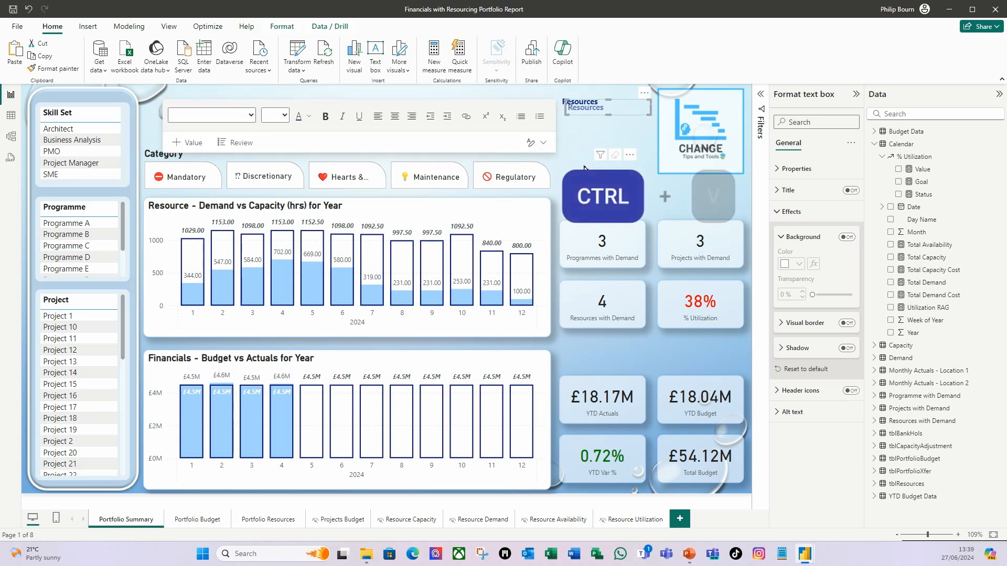
drag(580, 108, 604, 108)
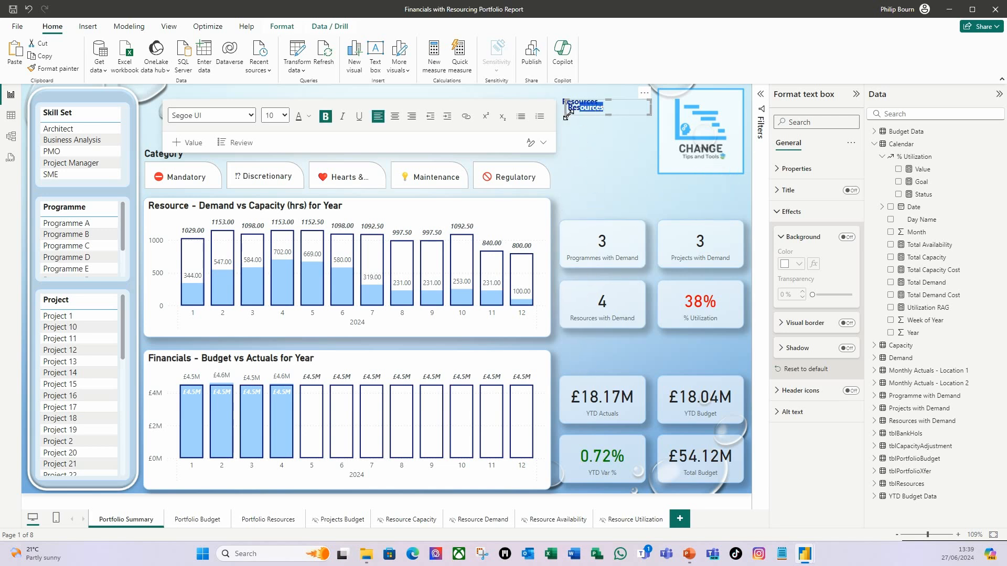
drag(573, 111, 593, 156)
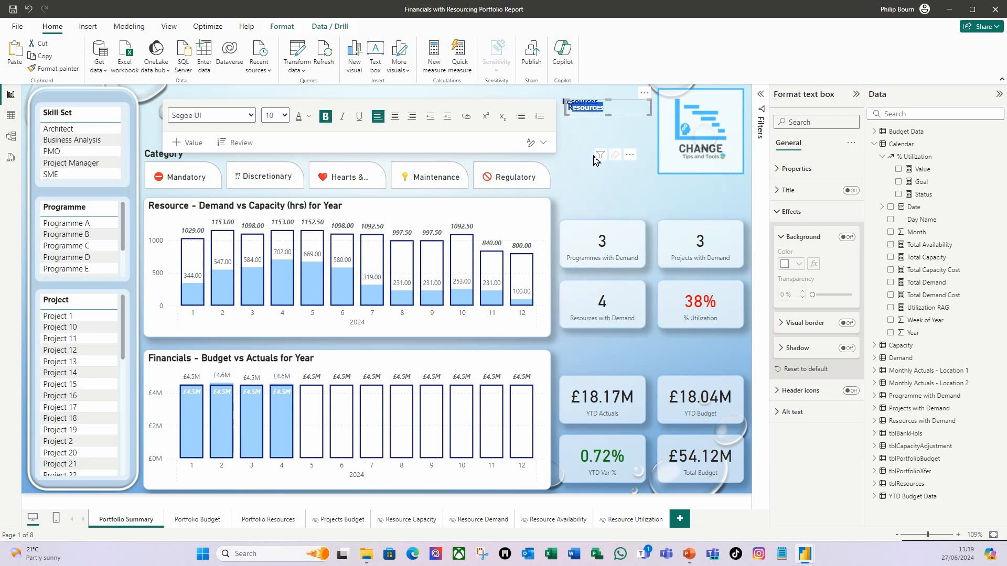
click(577, 121)
drag(576, 120, 573, 381)
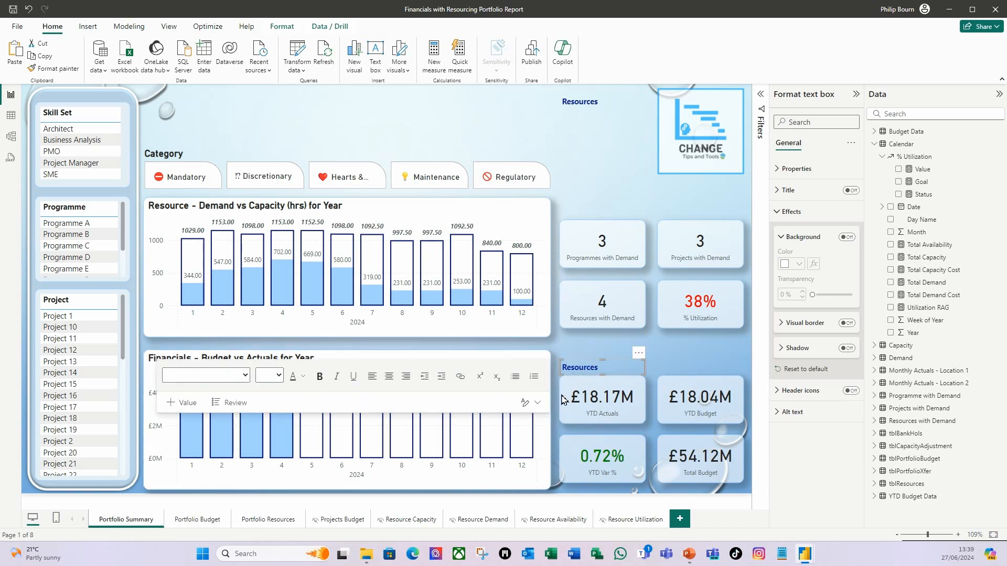
Change the text of the copied label above the financial cards to "Financials".
double_click(573, 369)
drag(574, 369, 565, 373)
text(Financials)
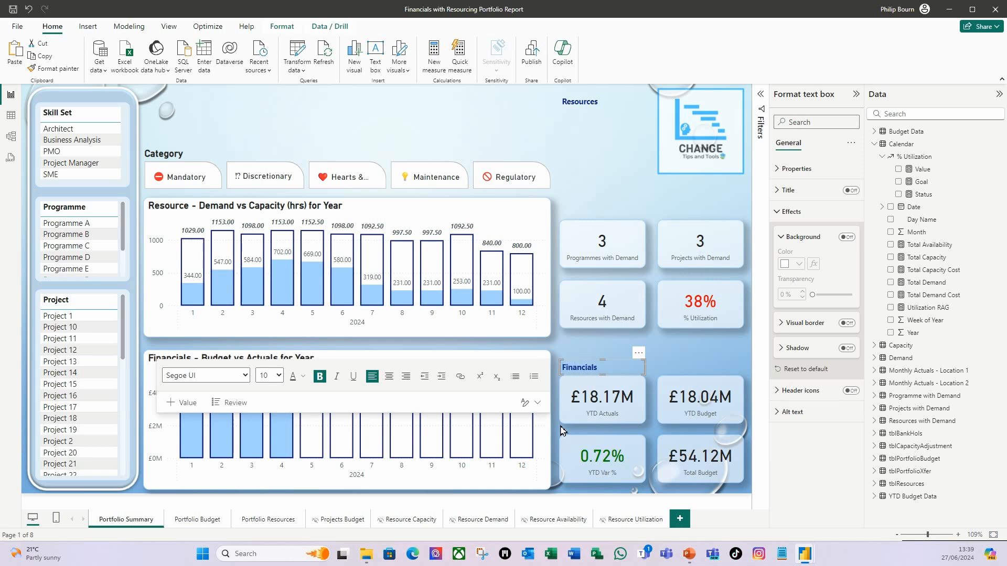
click(589, 144)
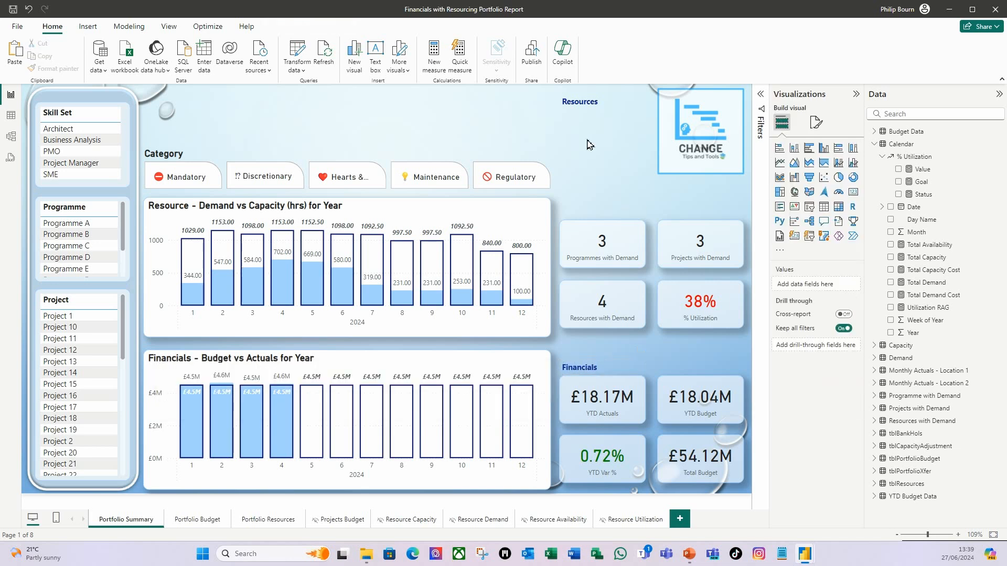
Move the Resources label directly above the Programmes with Demand card.
click(592, 107)
drag(594, 113, 595, 225)
click(602, 129)
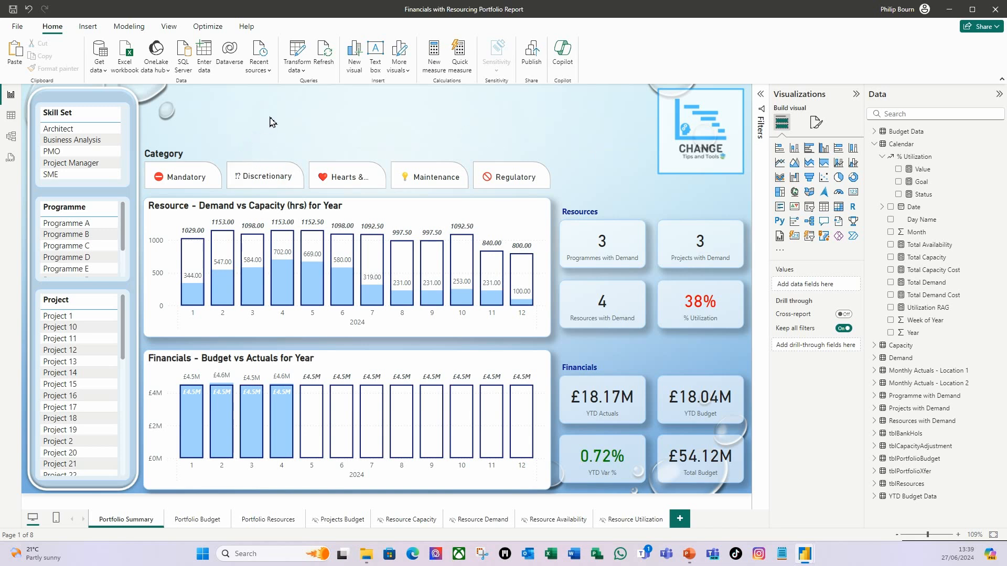
Insert a text box reading "2024 Portfolio Summary" in bold dark blue, size 28.
click(375, 61)
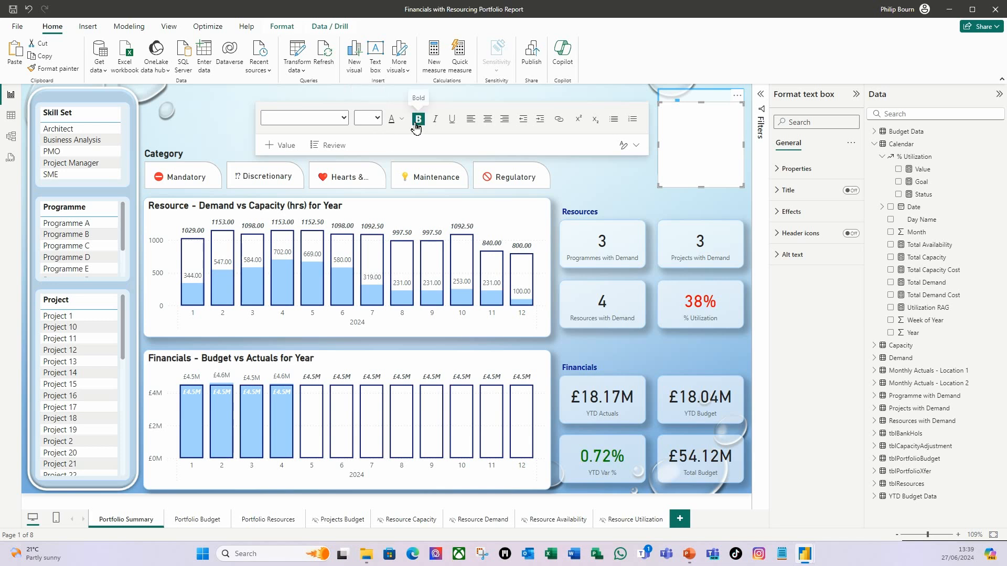
click(402, 119)
click(402, 120)
click(403, 120)
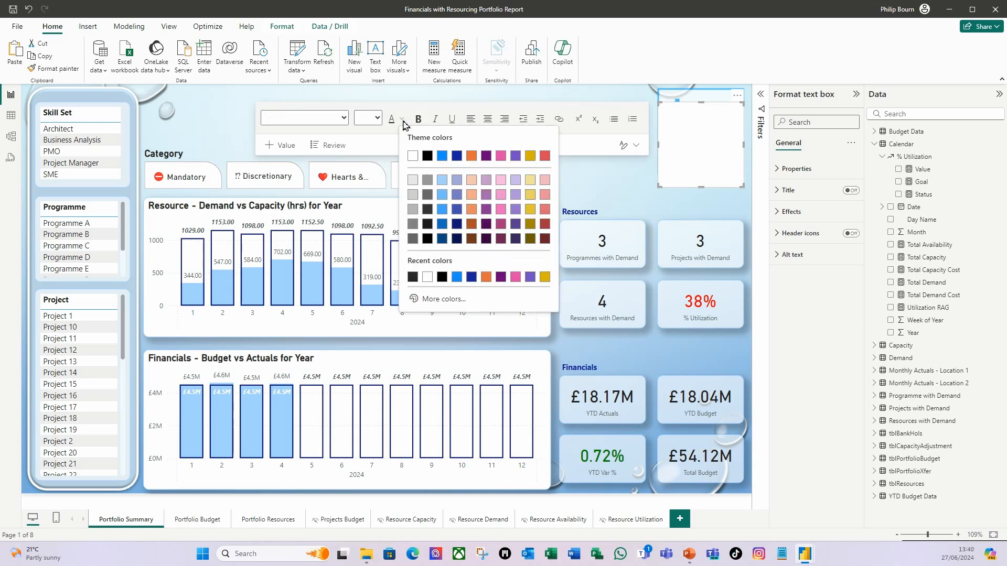
click(415, 155)
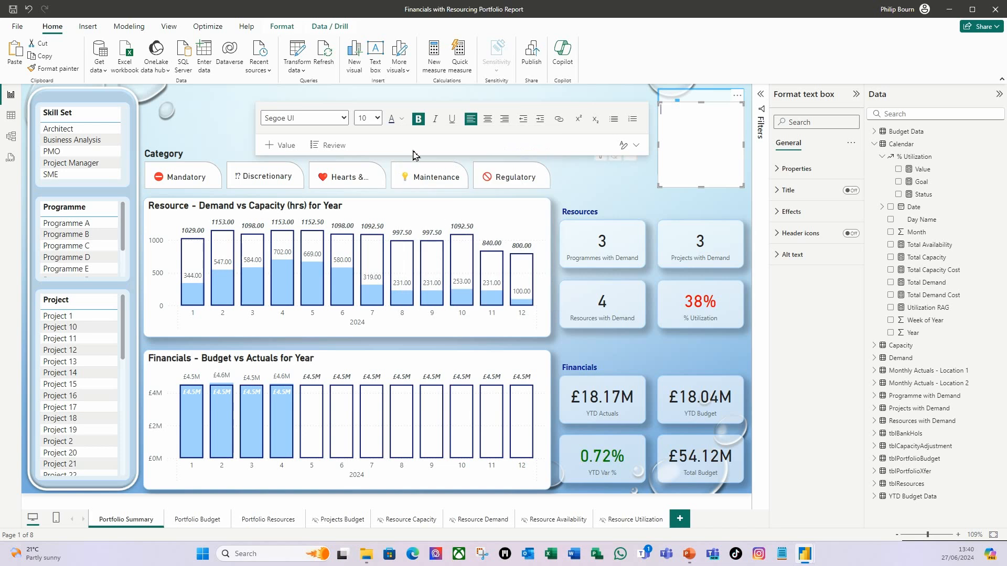
click(376, 118)
click(367, 250)
text(202)
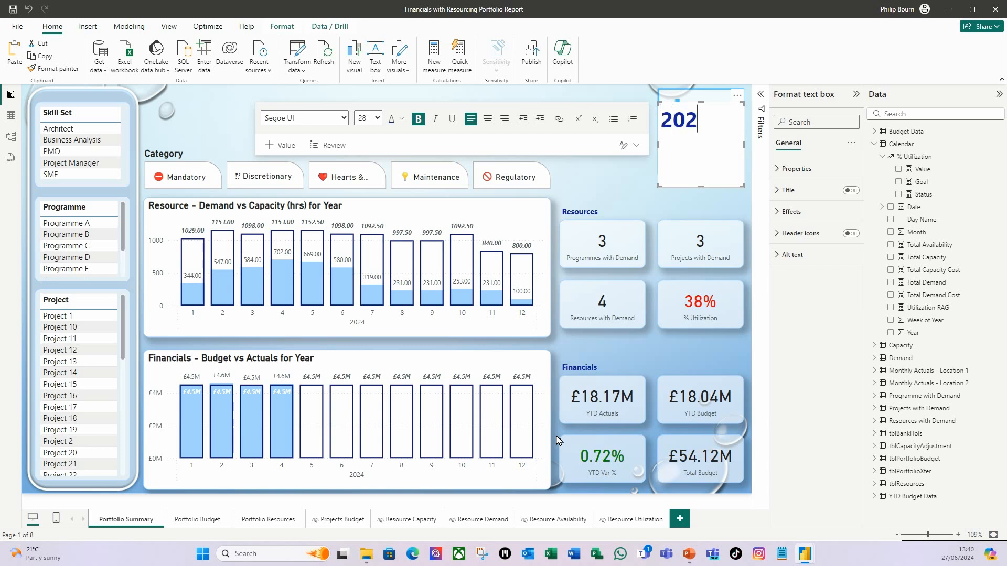
text(4 Portf)
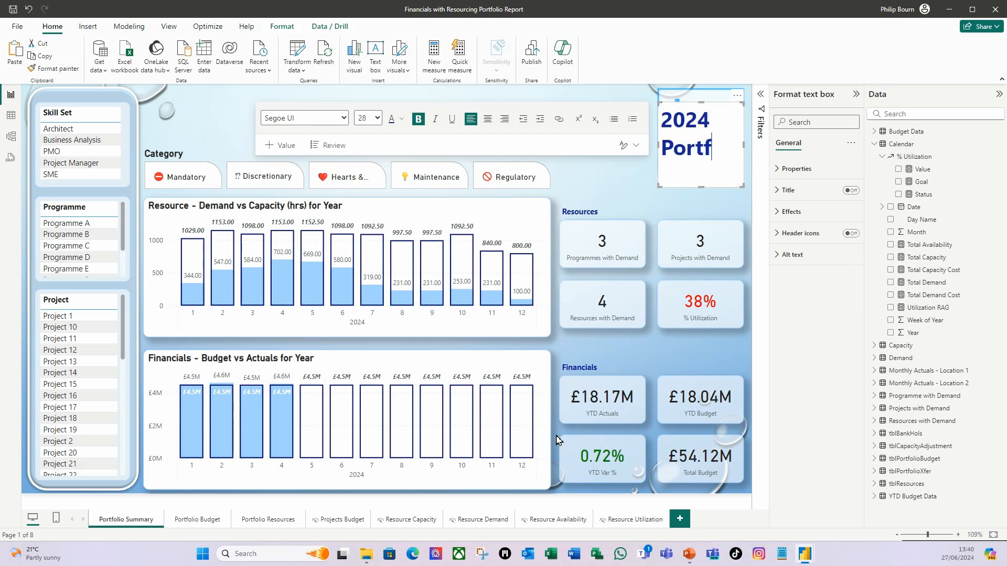
text(olio S)
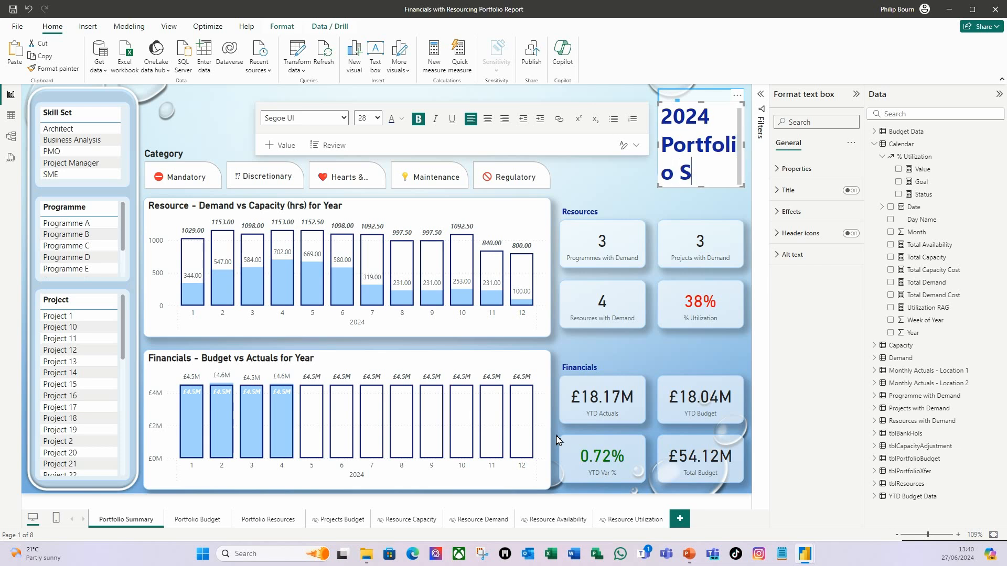
text(ummary)
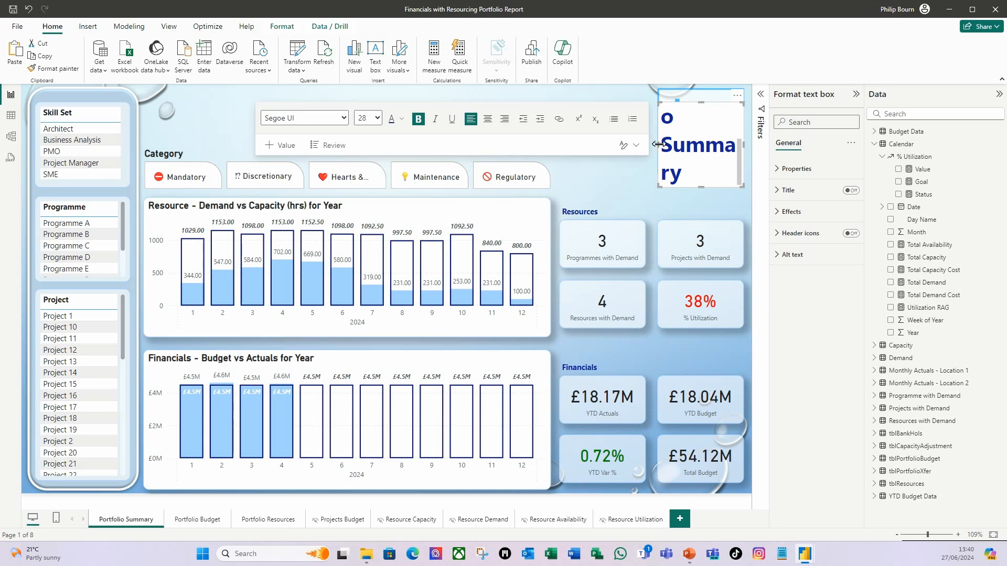
Resize the title text box to a single line, move it to the page header above the category buttons, and turn off its background.
drag(658, 144, 394, 145)
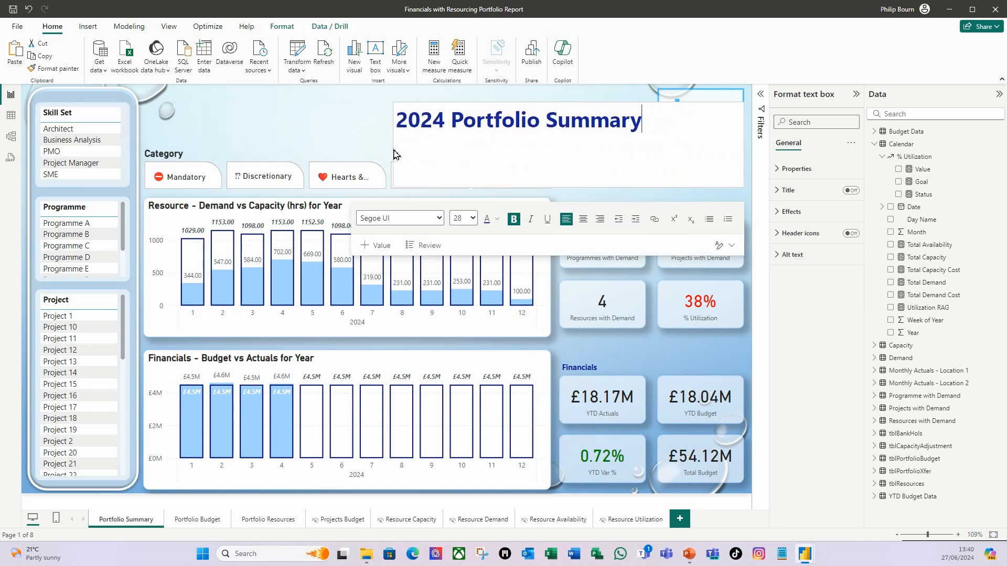
drag(570, 189, 324, 124)
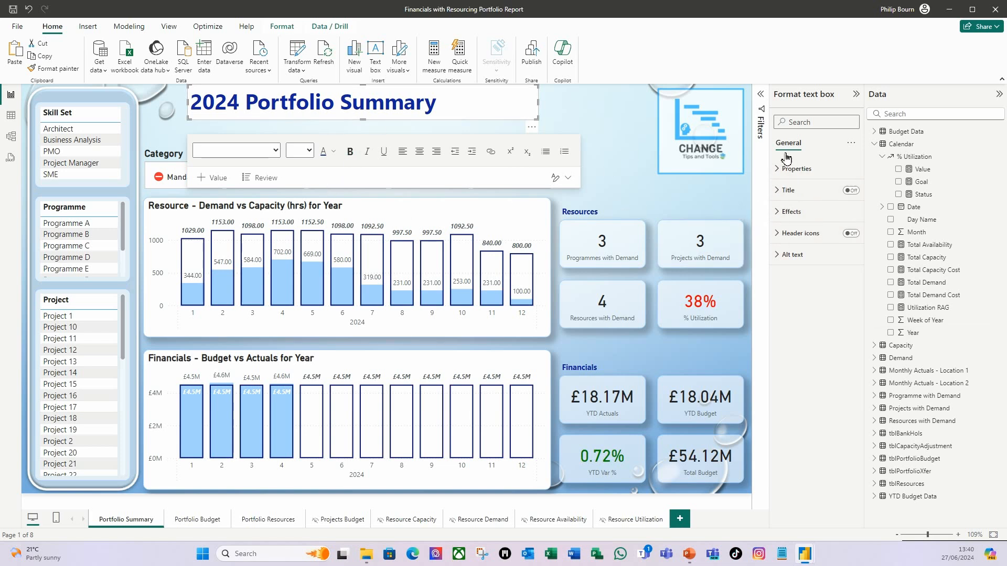
click(779, 211)
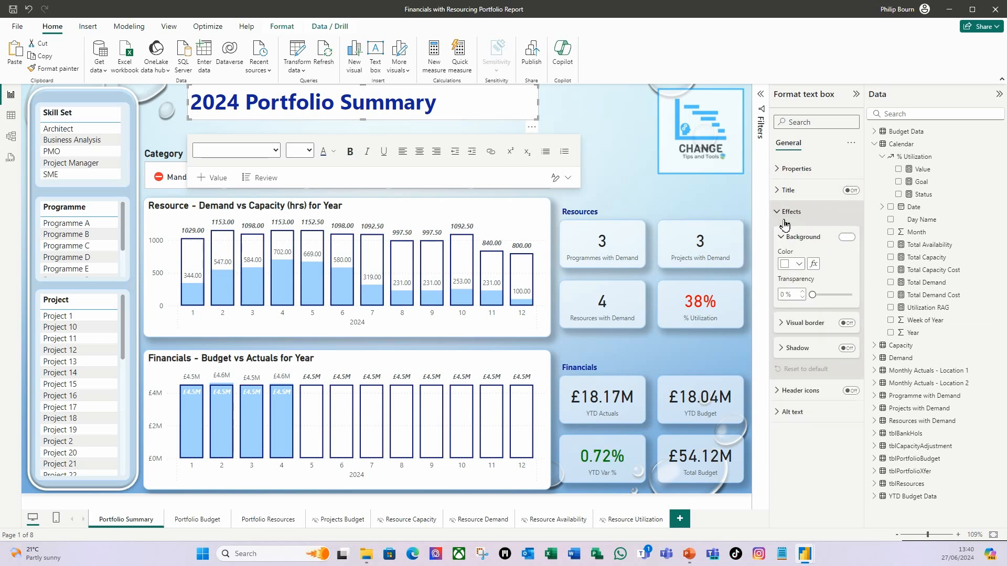
click(846, 237)
click(624, 107)
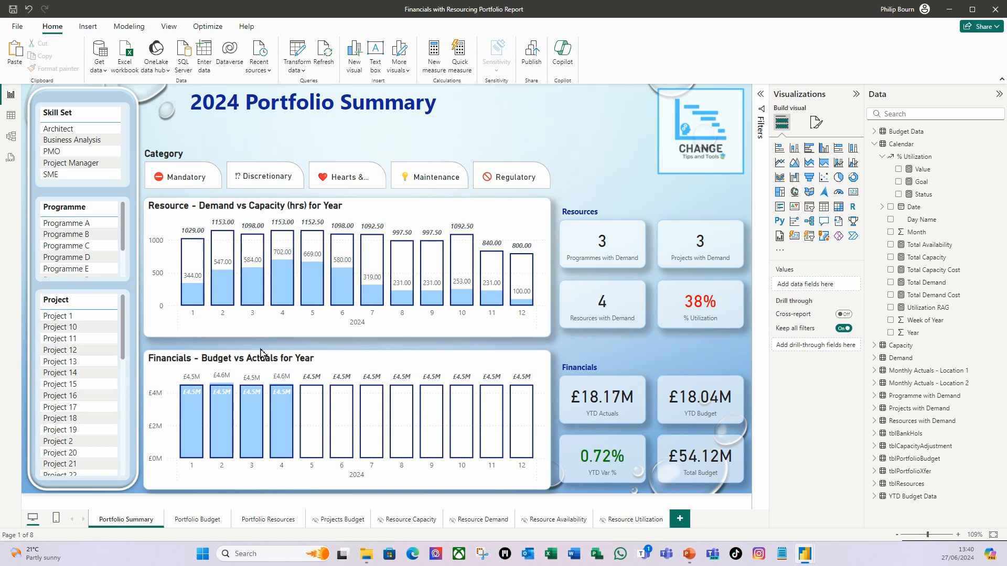
Insert a line shape, reduce its height and position it in the gap between the two charts, starting at their left edge.
click(89, 27)
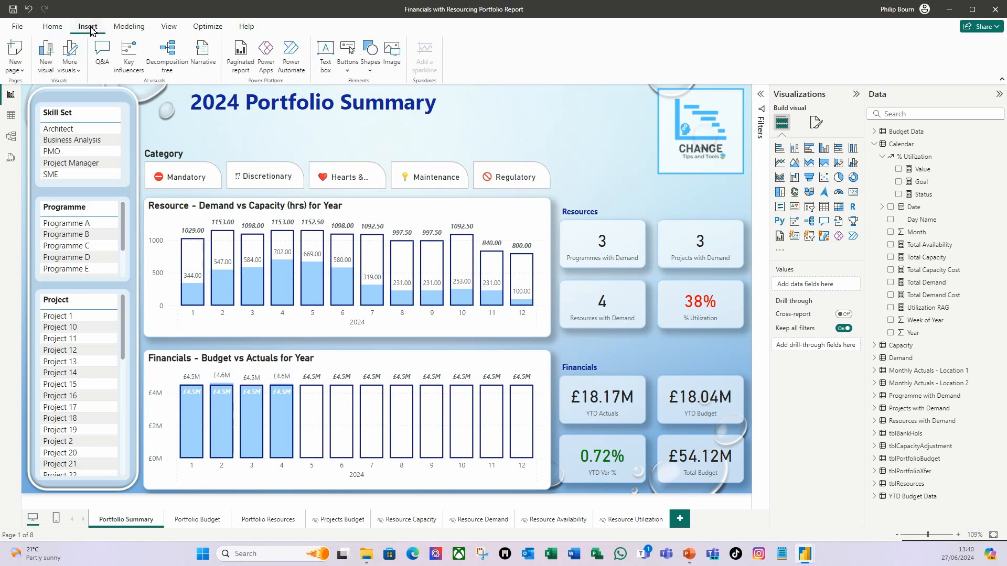
click(371, 73)
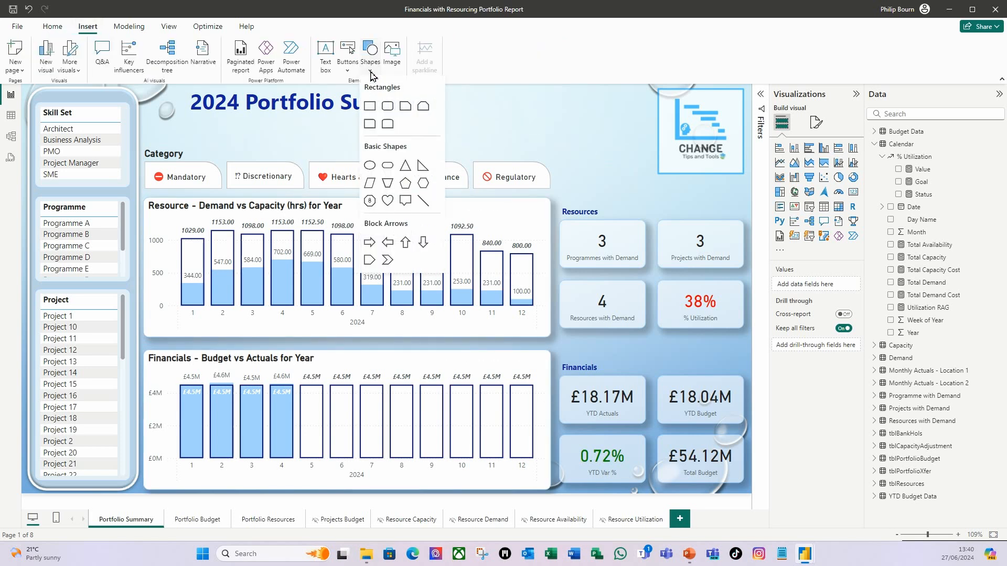
click(425, 202)
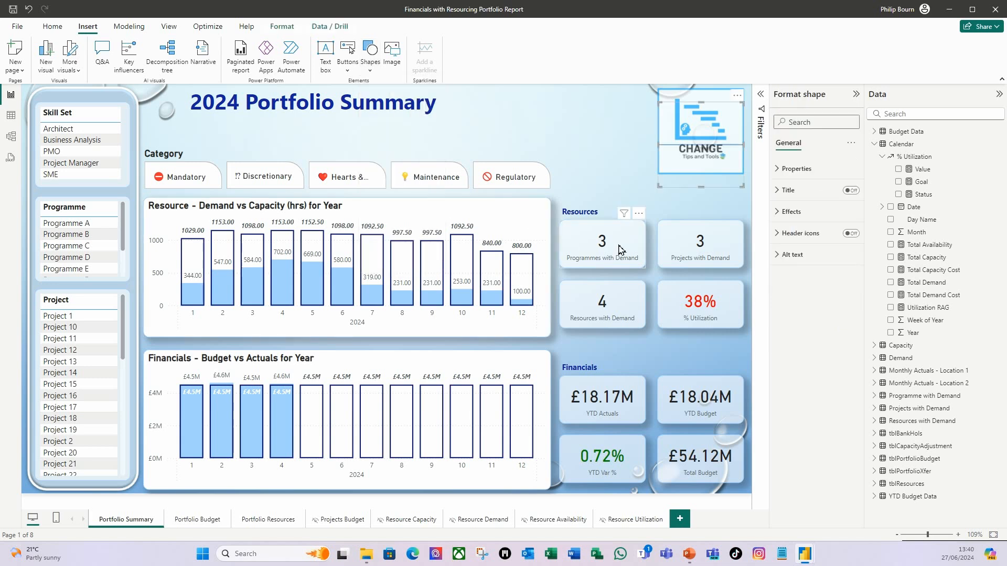
drag(670, 187, 565, 167)
drag(593, 89, 199, 351)
key(Down)
key(Down)
key(Down)
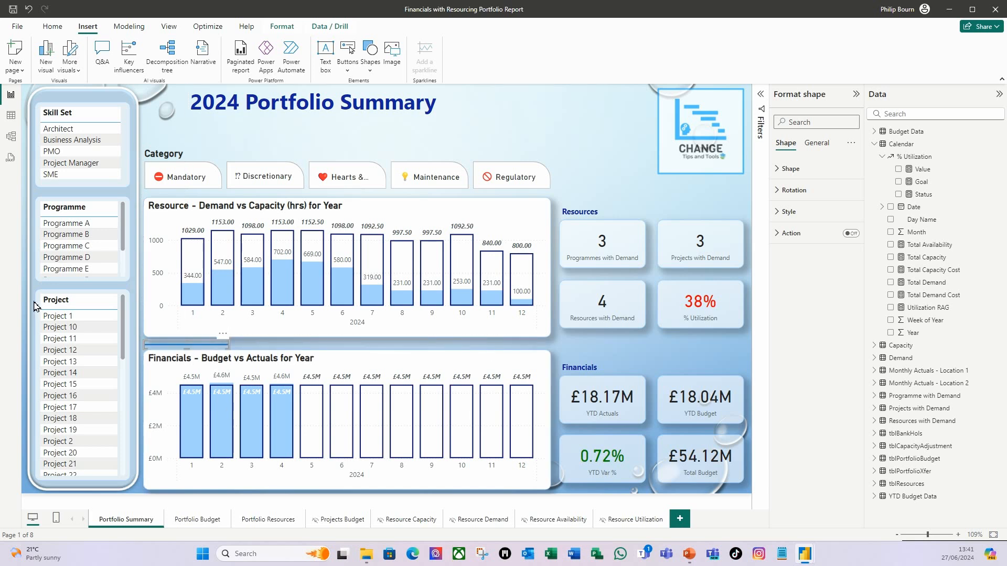
Extend the divider line across to the page's right edge so it separates the resource and financial sections.
drag(228, 342, 782, 355)
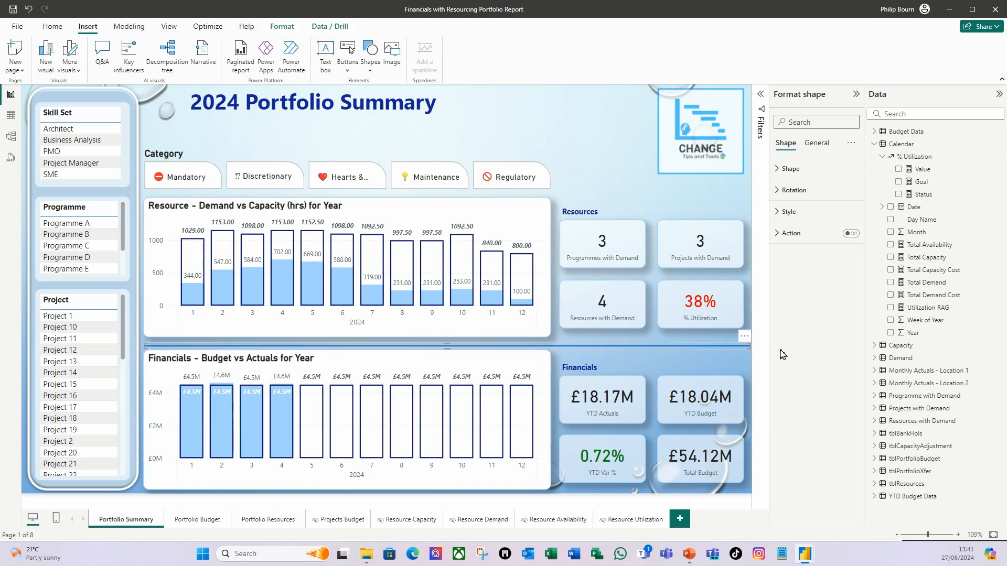
click(593, 126)
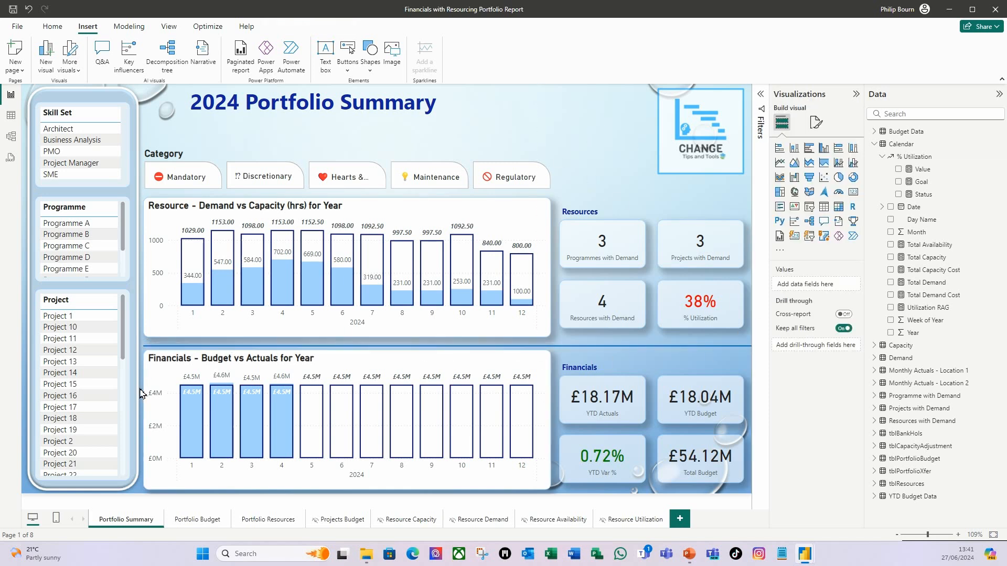
click(588, 353)
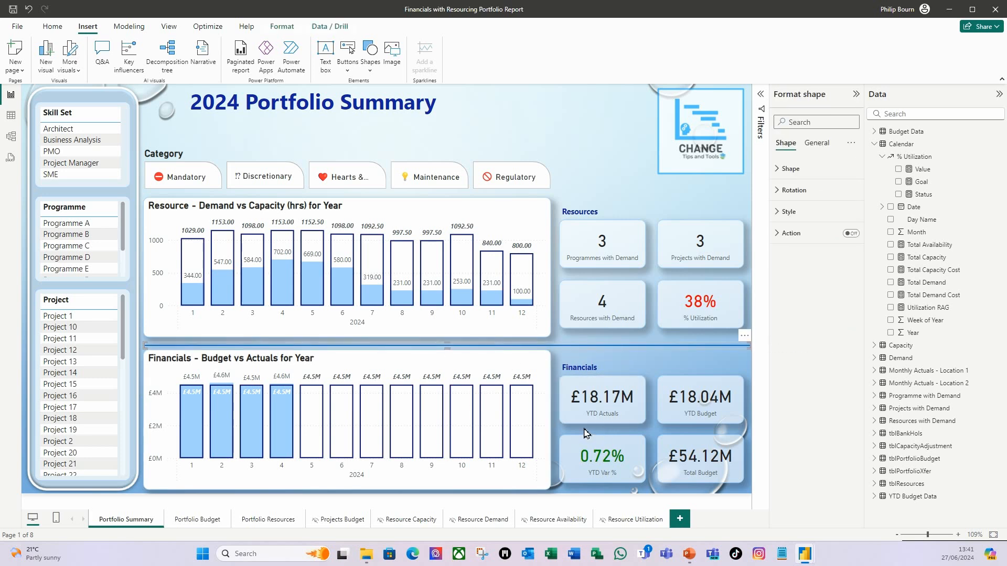
click(575, 115)
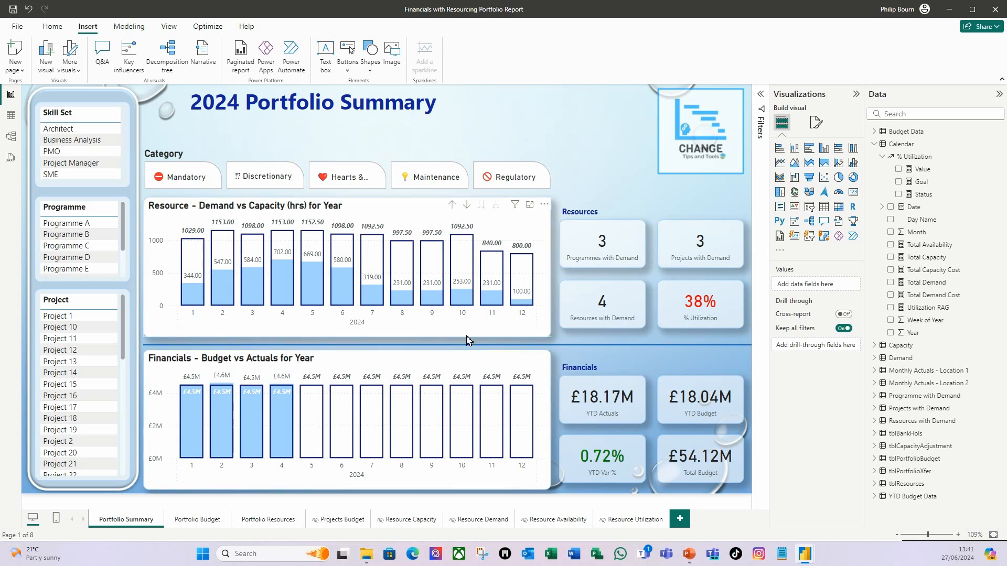
Try the built-in legend on the Resource - Demand vs Capacity chart, then turn it off.
click(495, 335)
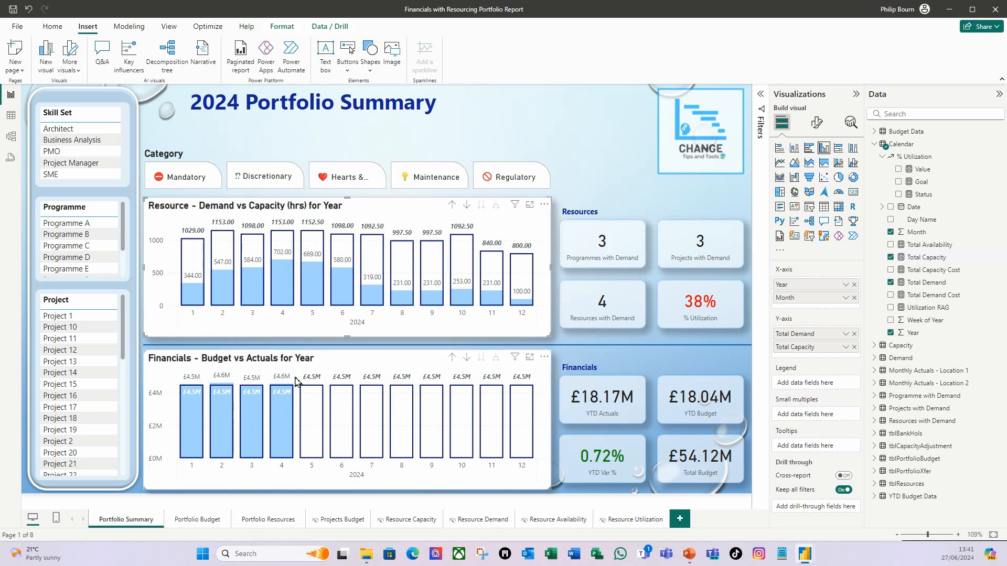
click(818, 125)
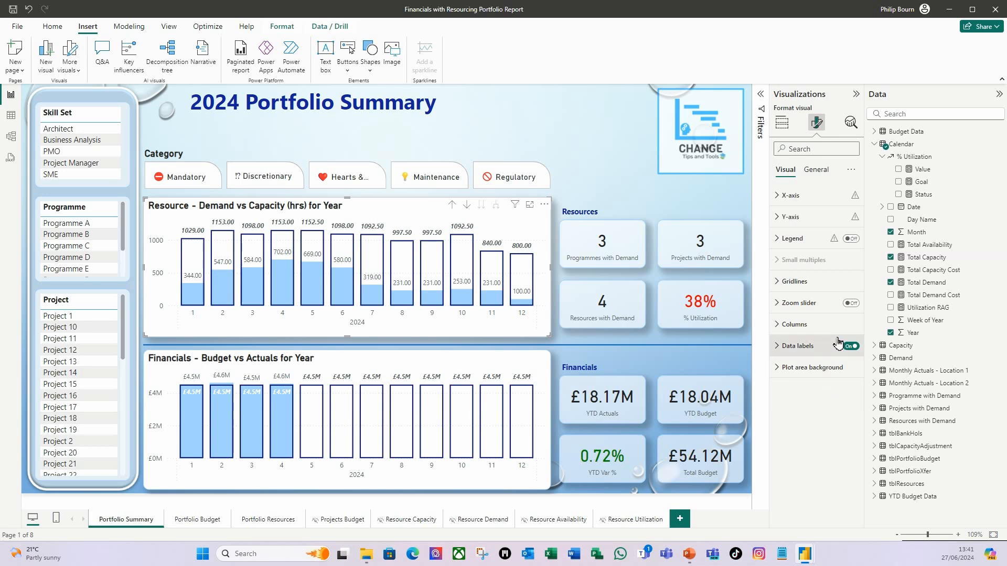
click(852, 239)
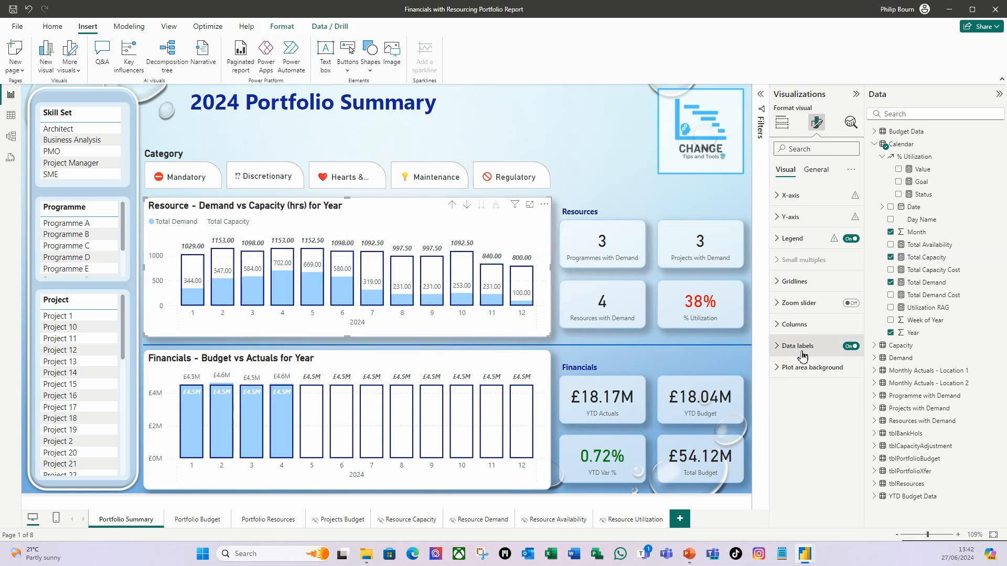
click(850, 241)
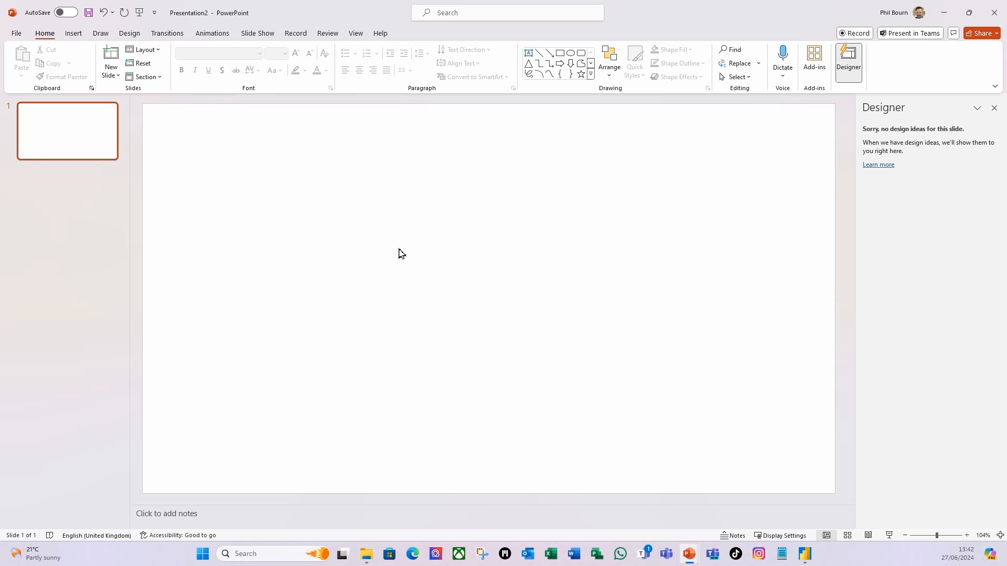
Switch to PowerPoint and draw a small rectangle about 1.59 cm wide and 1.33 cm high on the blank slide.
click(560, 53)
drag(440, 167, 474, 196)
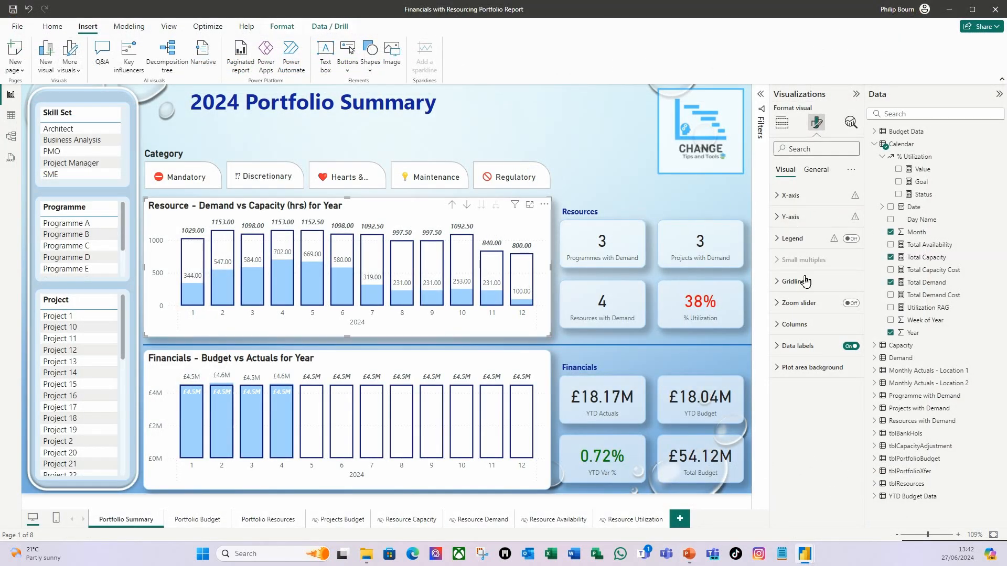
Switch back to Power BI and look up the hex code of the Total Demand column colour in the resource chart.
click(778, 325)
click(849, 378)
click(804, 405)
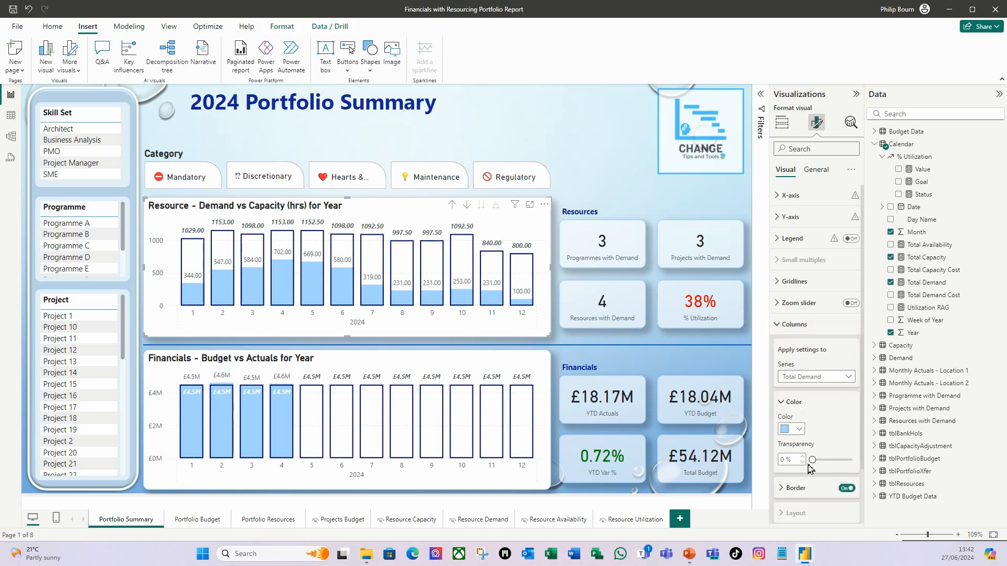
click(798, 430)
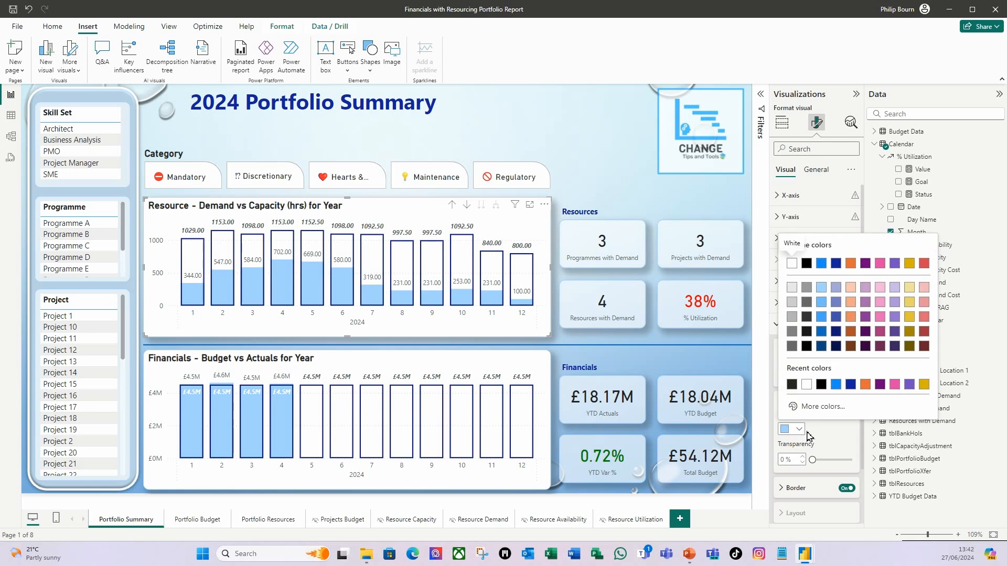
click(821, 407)
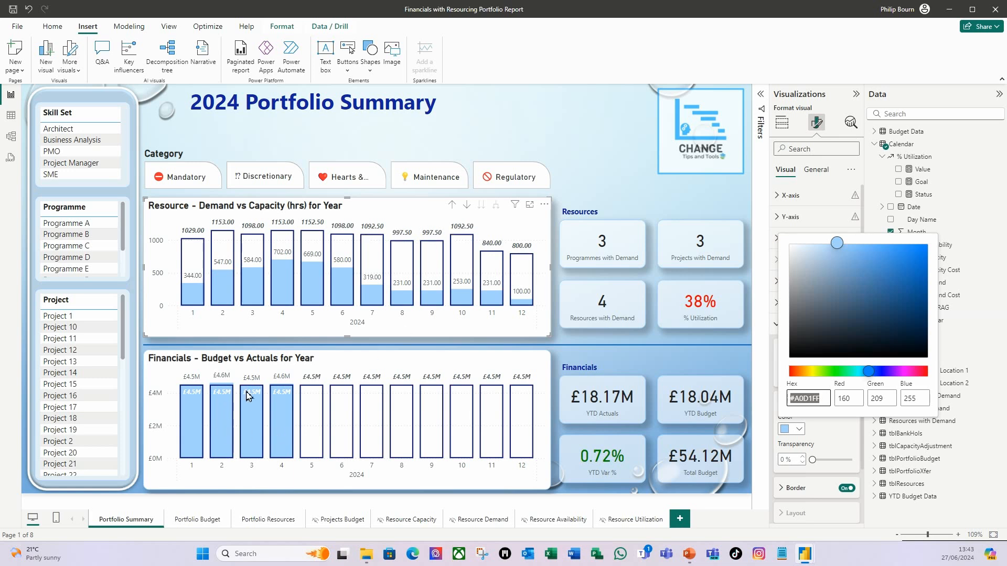
click(841, 445)
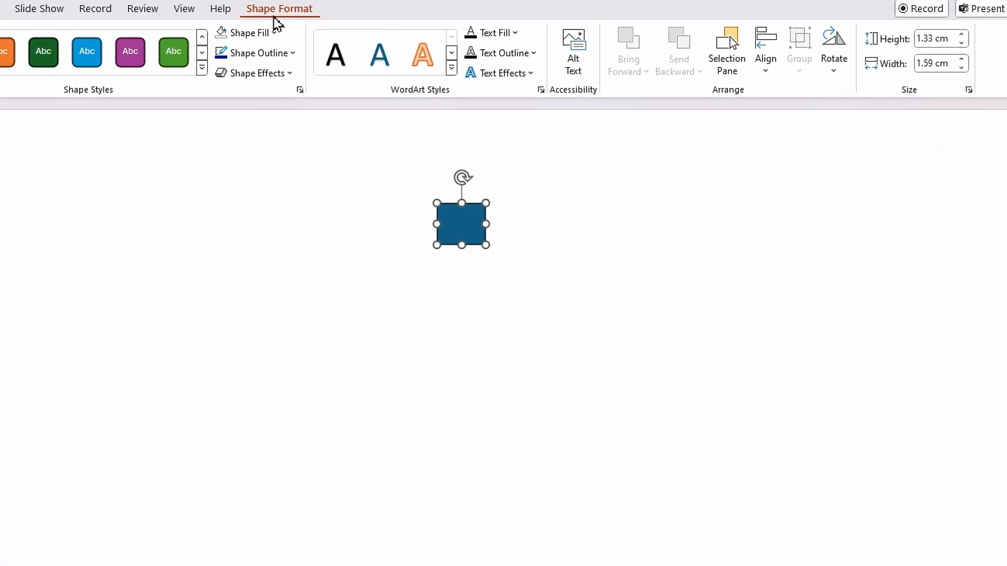
Switch to PowerPoint and fill the rectangle with the custom light blue of the Total Demand columns, hex #A0D1FF.
click(273, 38)
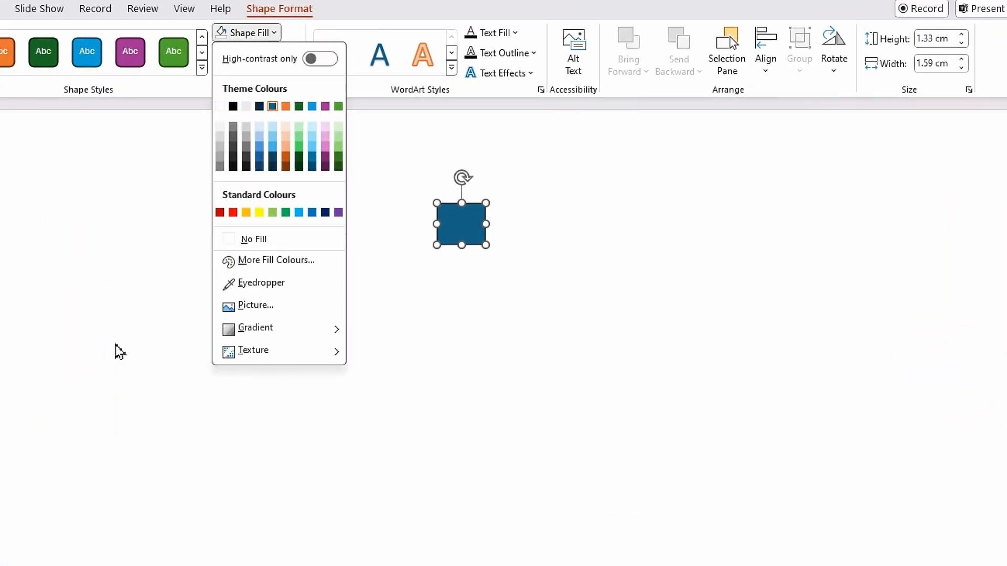
click(288, 269)
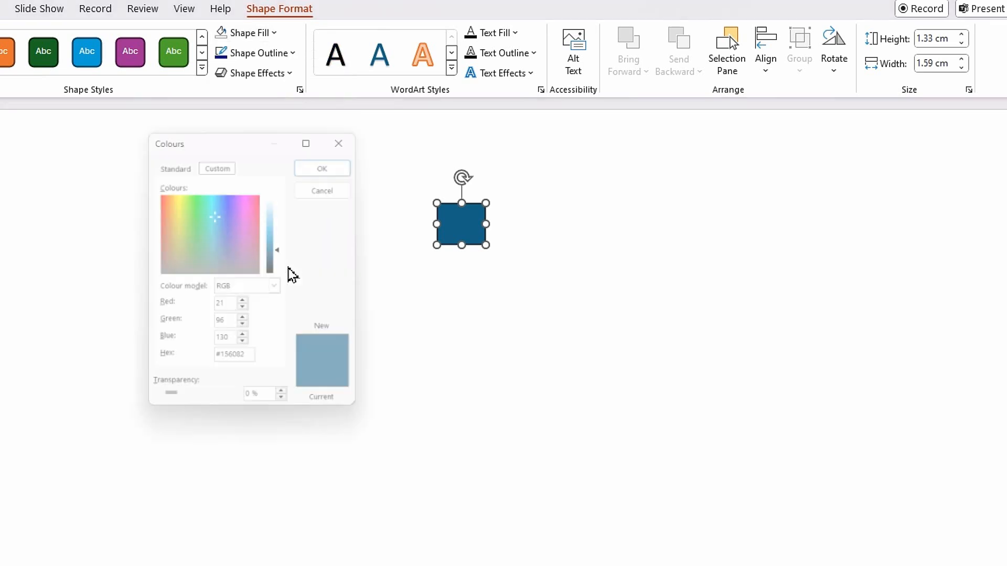
drag(249, 363, 200, 364)
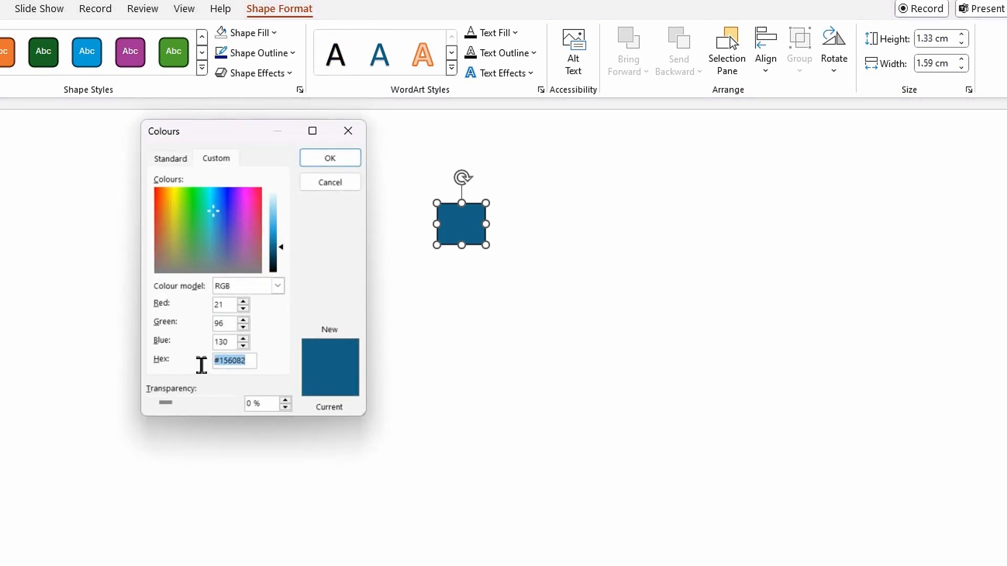
text(#)
key(Return)
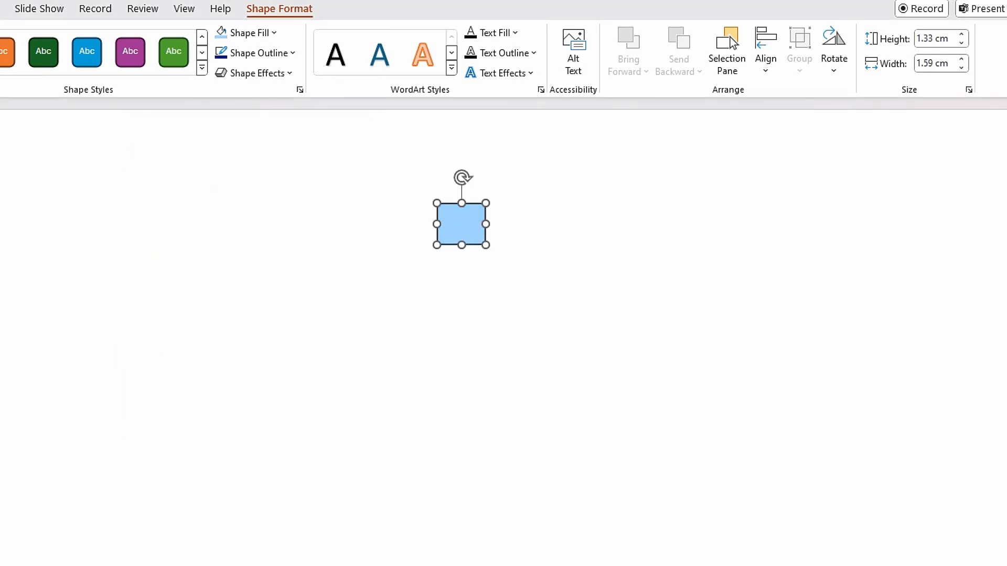
Set the rectangle's outline to the custom colour #A0D1FF and deselect the shape.
click(293, 53)
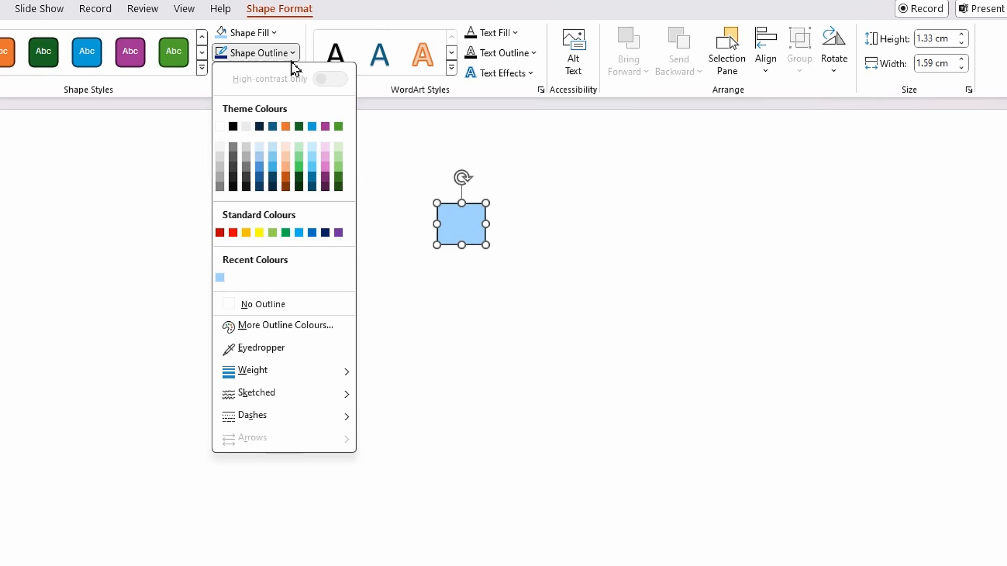
click(302, 326)
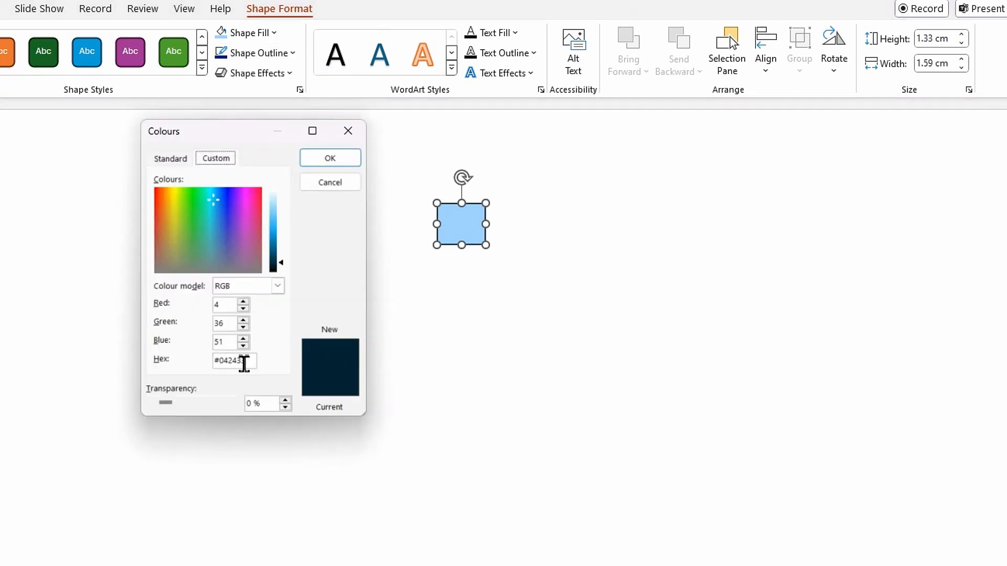
drag(251, 362, 89, 424)
text(#a0d1ff)
key(Return)
click(493, 351)
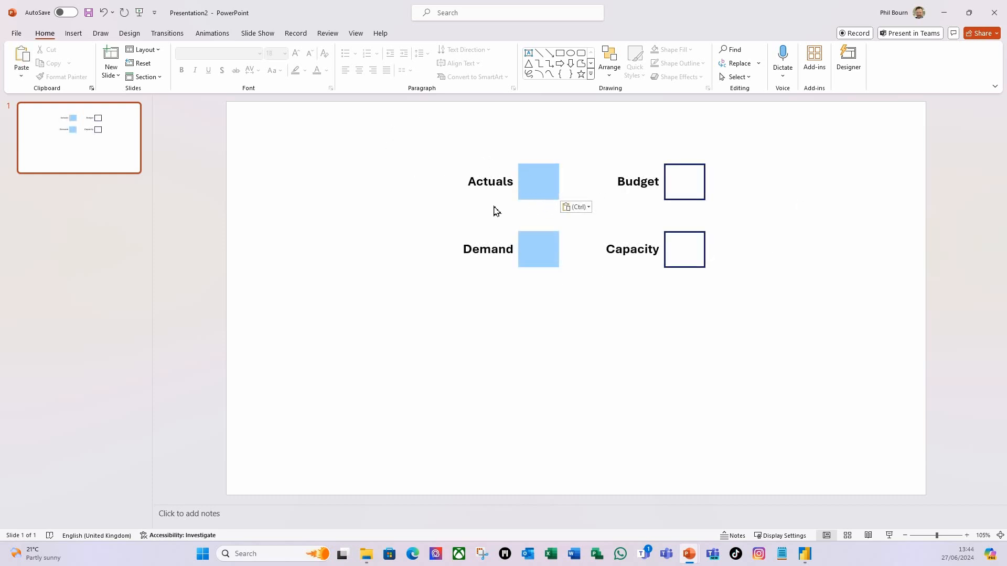
Select the Actuals and Budget labels with their swatches and bring up the option to save them as one picture.
drag(427, 140, 765, 226)
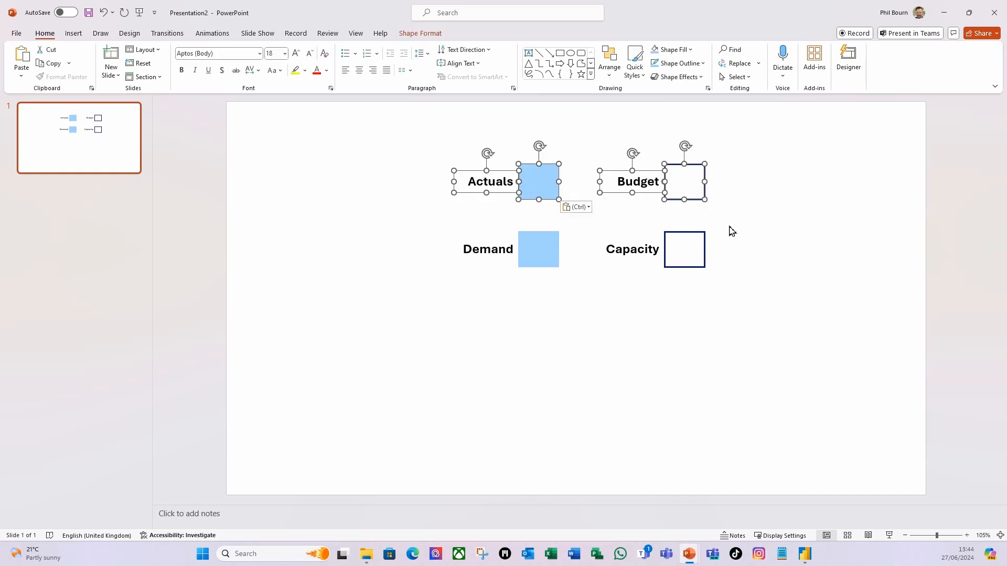
right_click(548, 200)
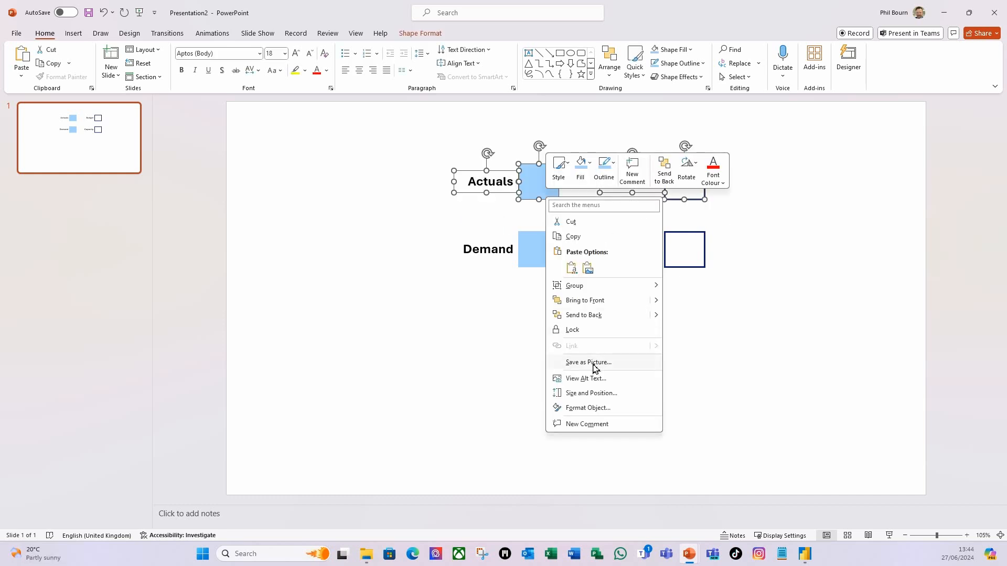
click(739, 401)
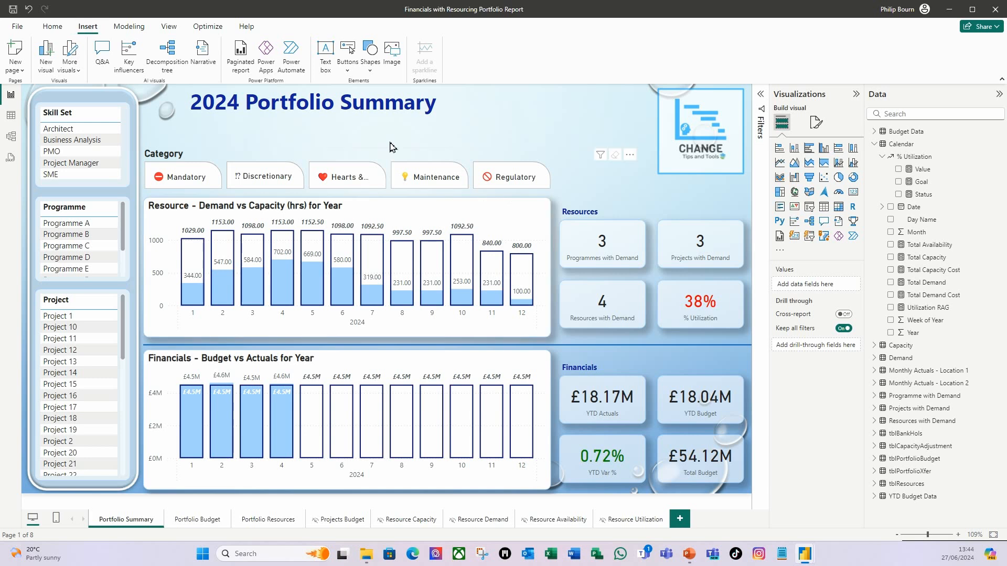
Switch to Power BI, insert the Finance Key picture, move it beside the logo and shrink its frame to fit the key.
click(395, 58)
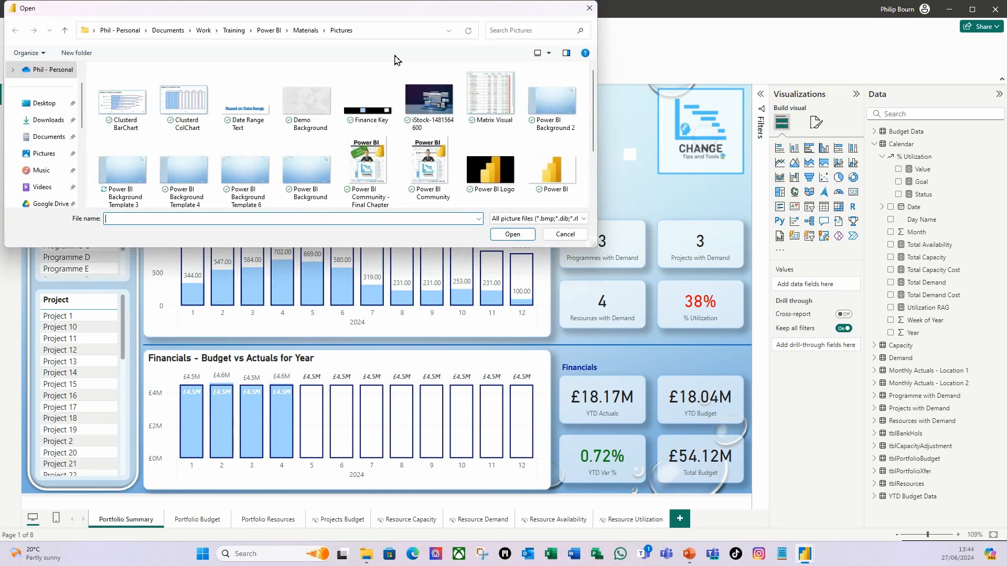
click(366, 121)
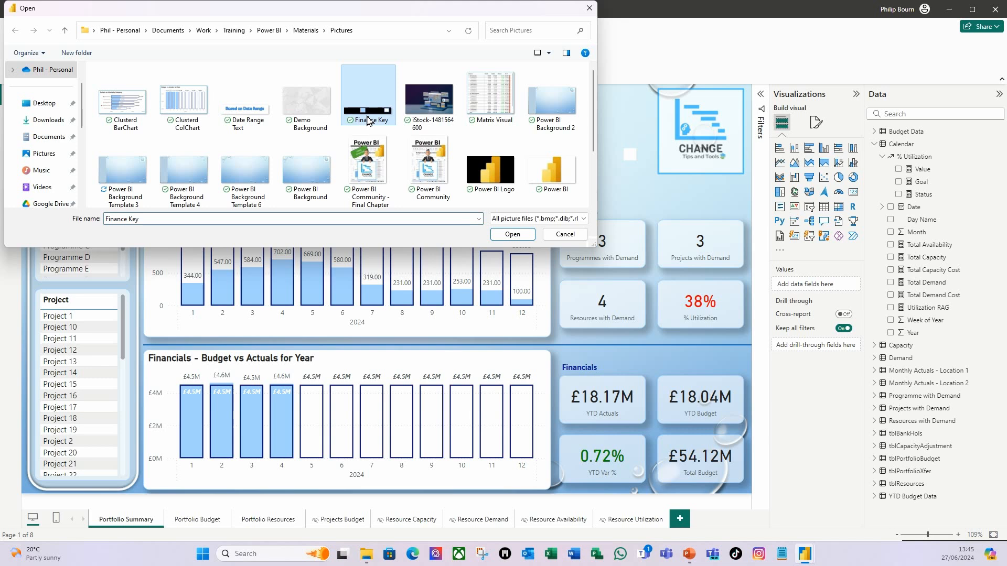
click(512, 235)
drag(680, 179, 565, 169)
drag(588, 92, 591, 157)
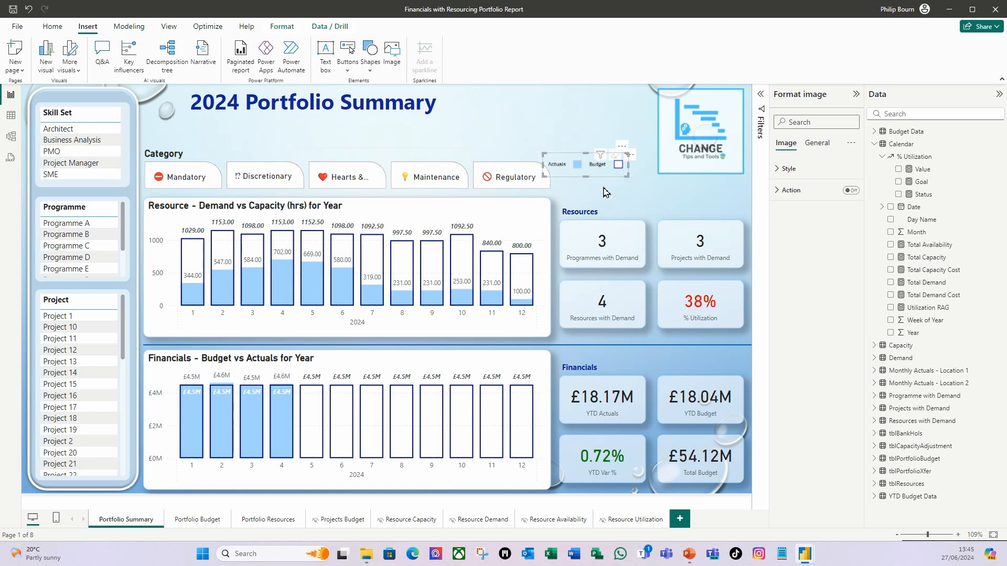
Move the Actuals/Budget key to the lower-right corner of the financials chart and nudge it down into place.
drag(610, 181, 527, 493)
key(Down)
key(Down)
key(Down)
key(Down)
key(Down)
key(Down)
key(Down)
key(Down)
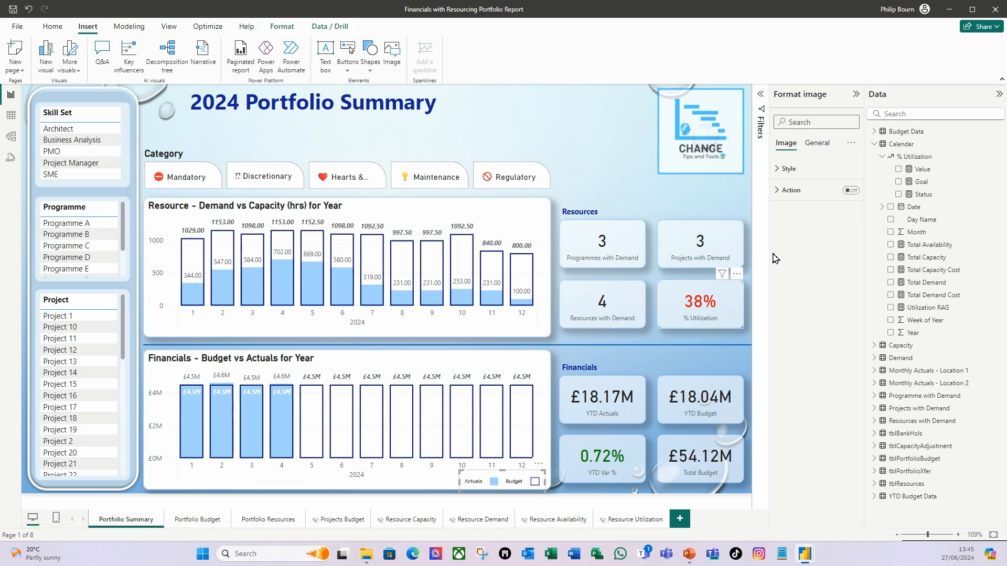
Check the height and width of the Actuals/Budget key image in its general properties.
click(825, 152)
click(789, 169)
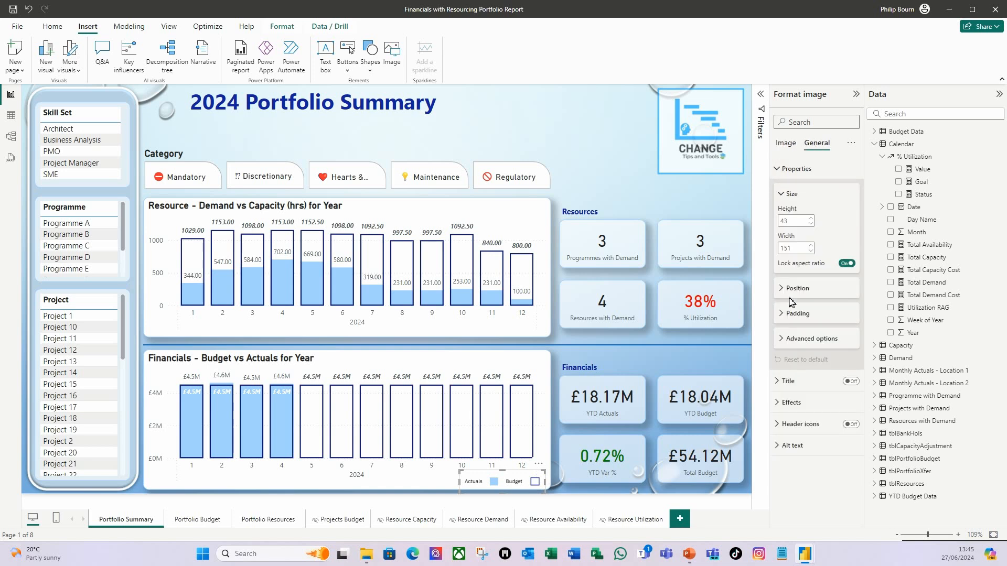
click(615, 131)
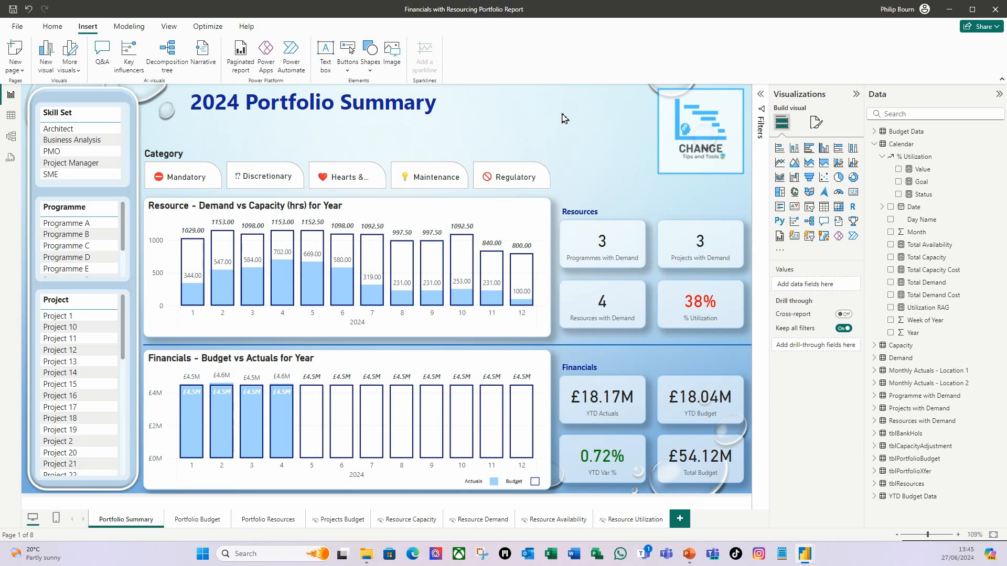
Insert the Resource Key picture and move it off the logo into the empty header space.
click(392, 57)
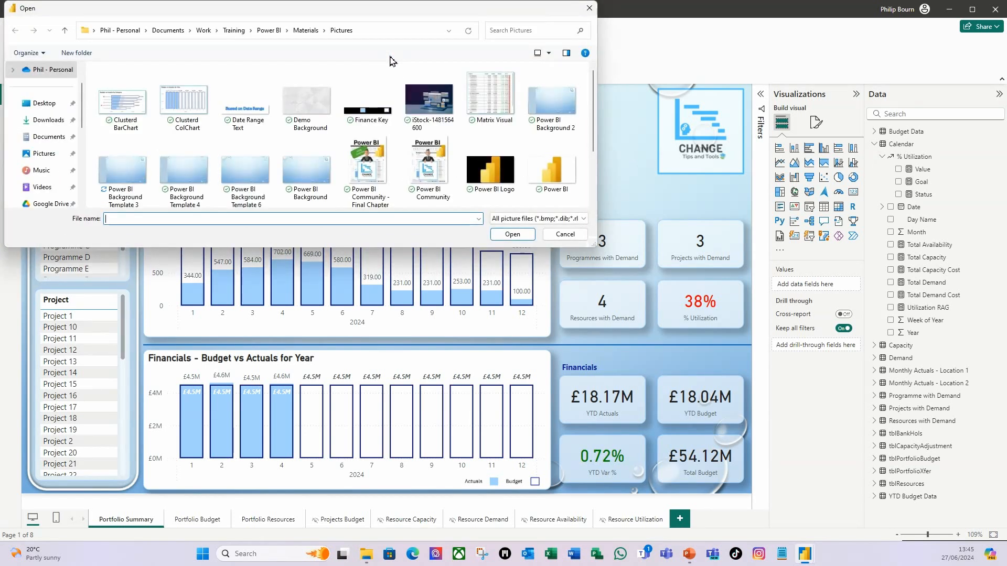
scroll(121, 194, down, 2)
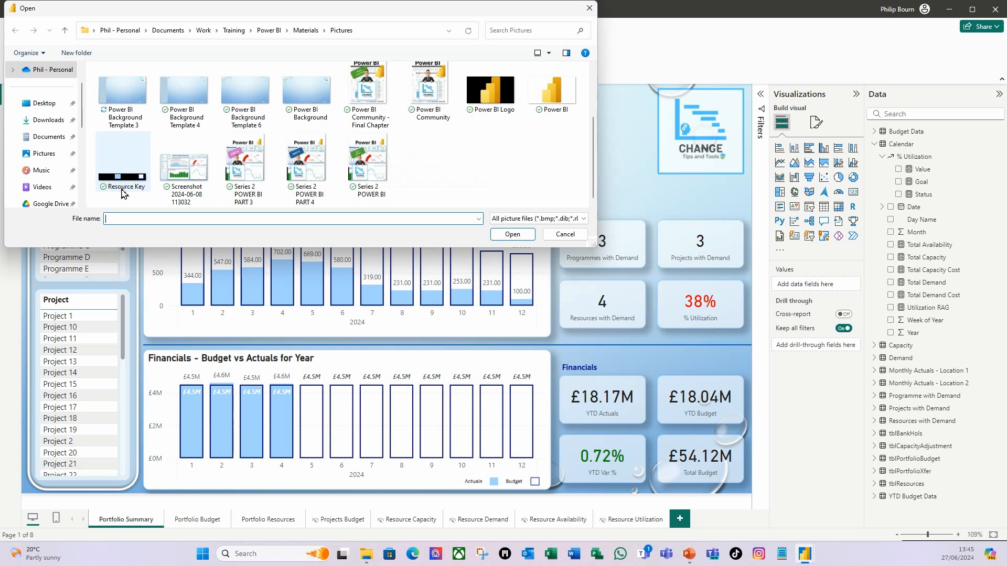
click(128, 188)
click(512, 235)
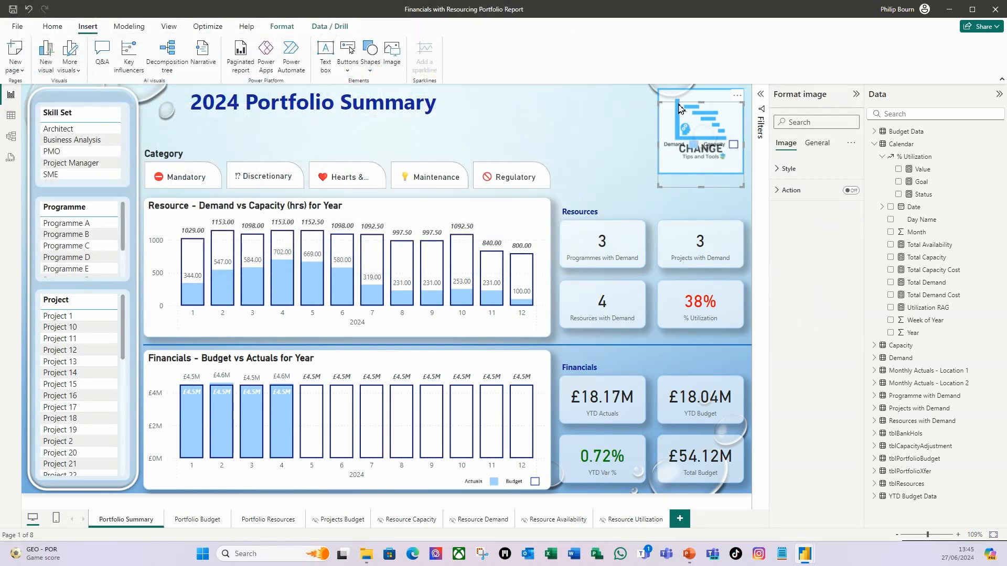
drag(680, 110, 567, 99)
Set the Demand/Capacity key image's height to 43 to match the finance key.
click(818, 143)
click(778, 170)
drag(802, 222, 752, 221)
text(43)
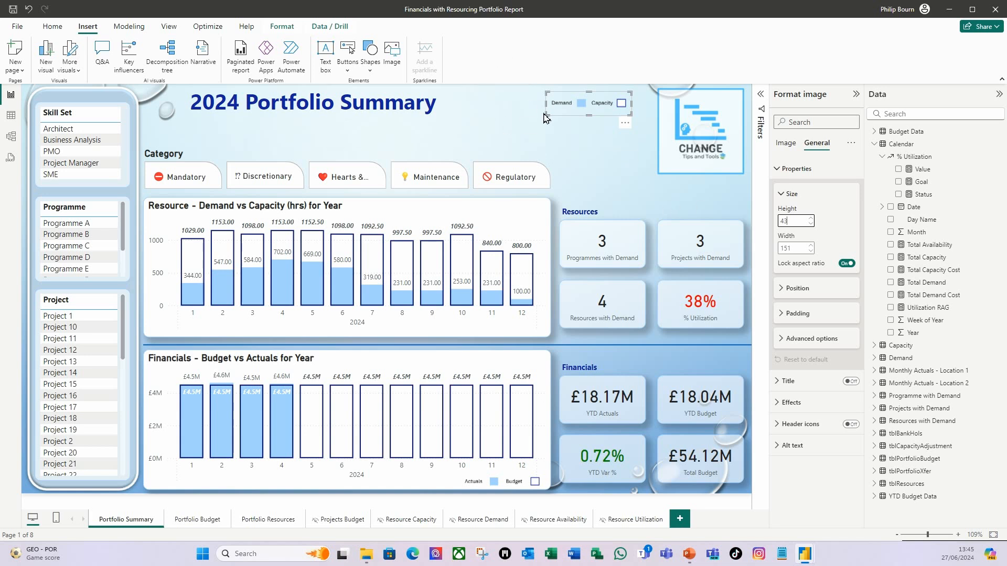
Place the Demand/Capacity key in the lower-right corner of the resource chart, fine-tune its vertical position and deselect it.
drag(561, 116, 473, 342)
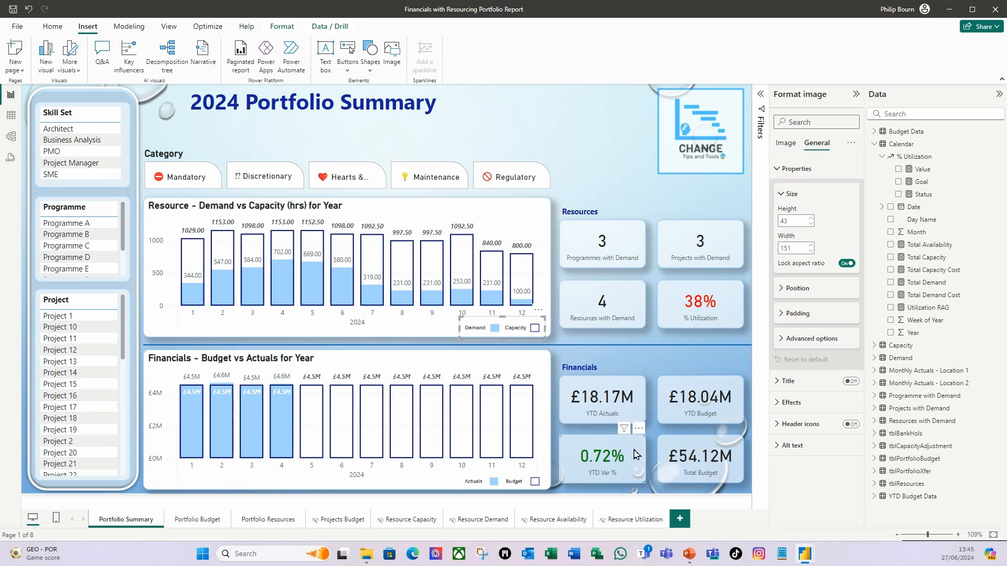
key(Down)
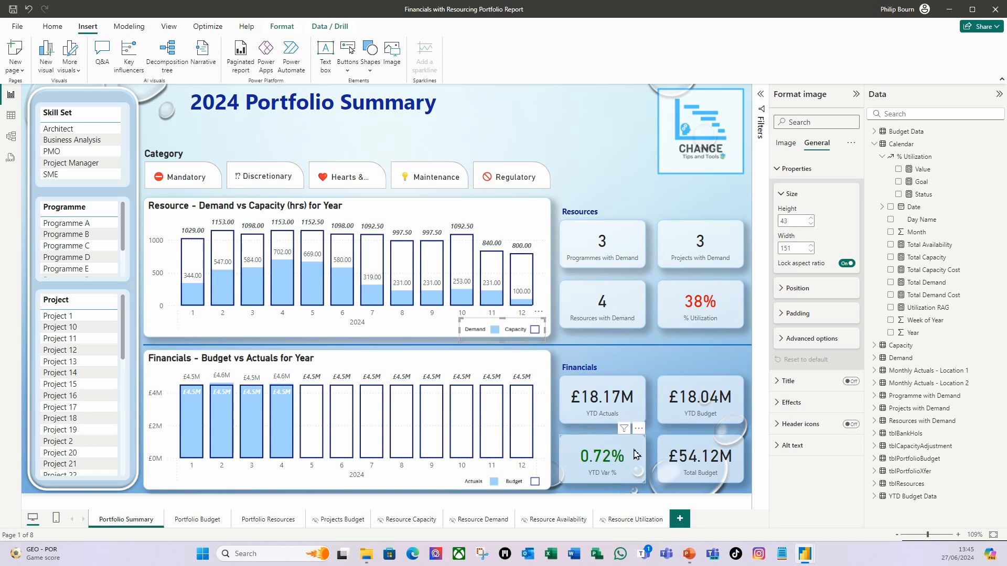
key(Up)
key(Up)
key(Up)
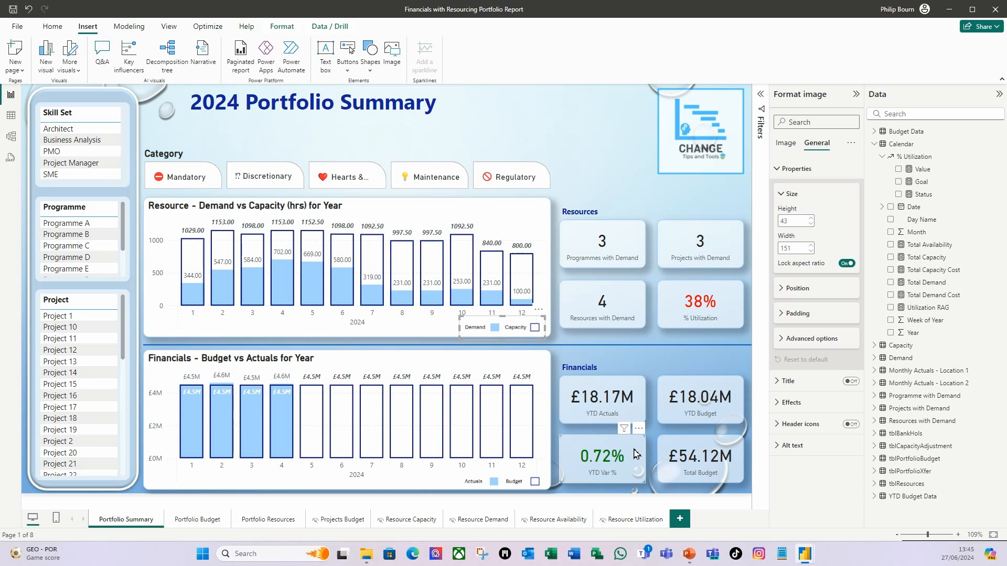
click(600, 137)
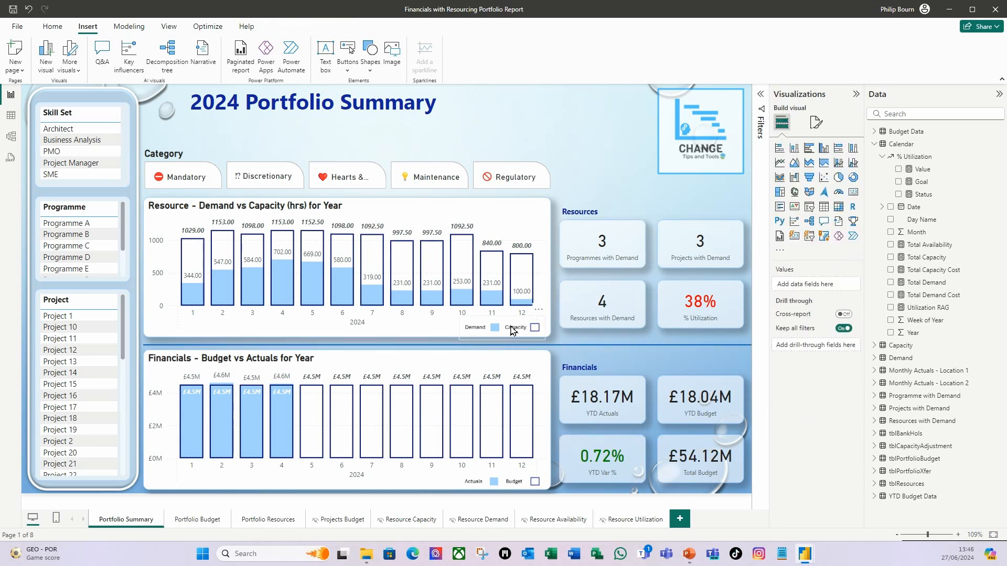
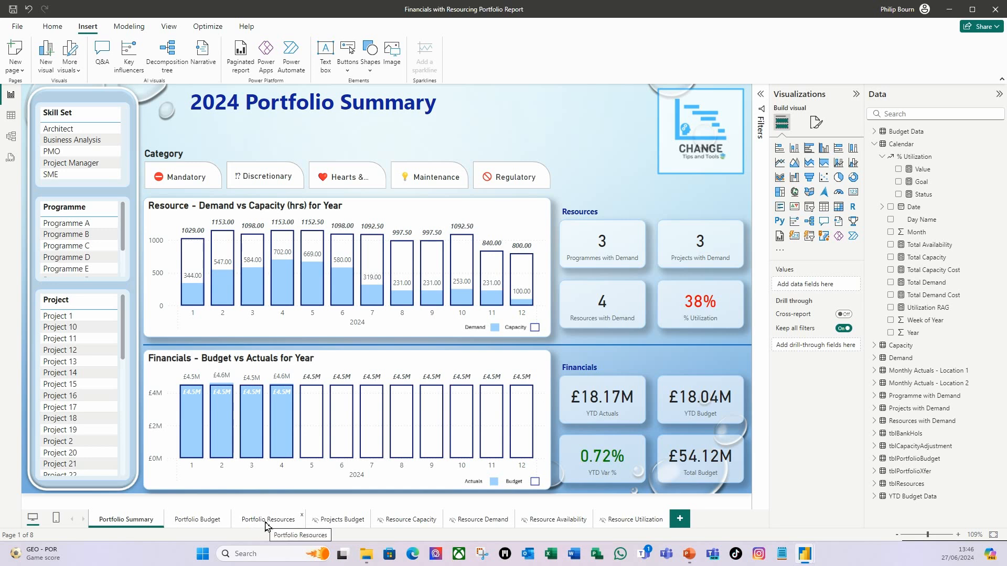
Open the Portfolio Resources page.
click(266, 520)
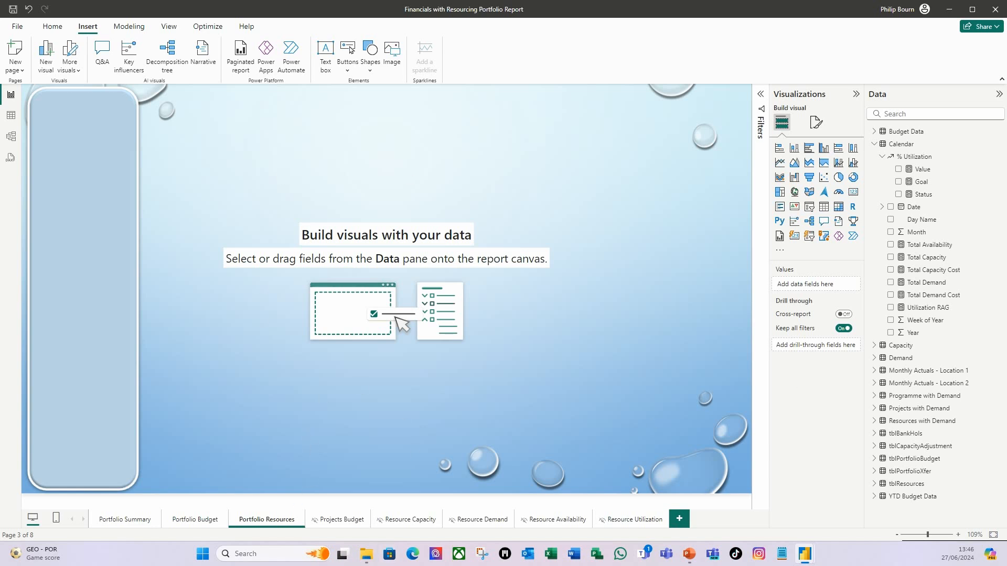
Copy the Resource - Demand vs Capacity chart from the Portfolio Summary page and paste it onto the Portfolio Resources page.
click(136, 523)
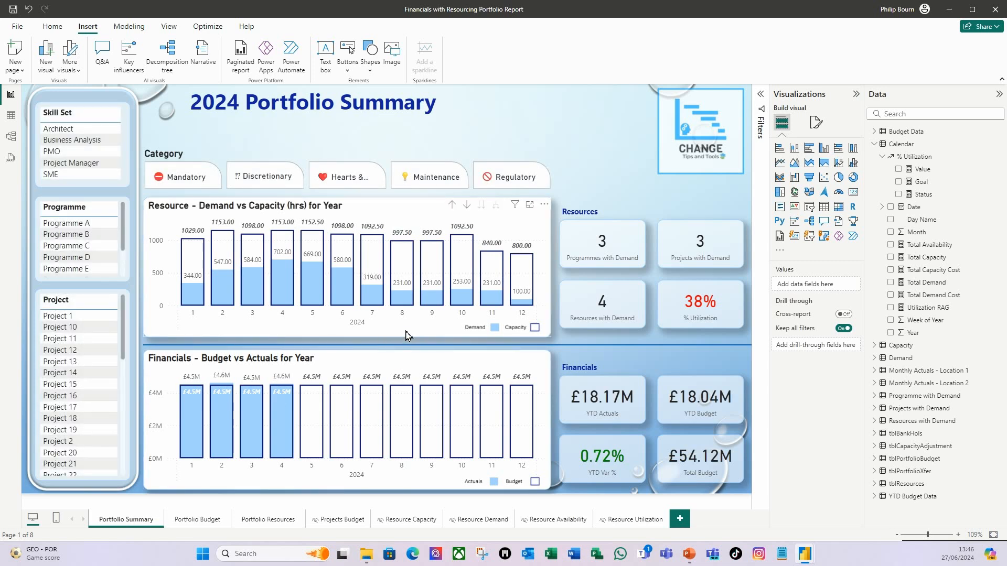
click(408, 336)
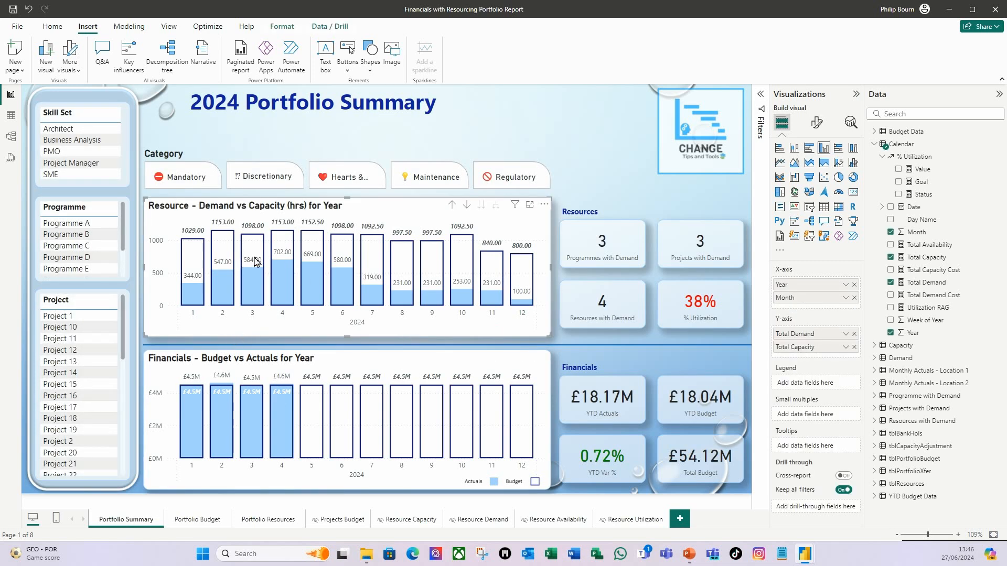
key(ctrl+c)
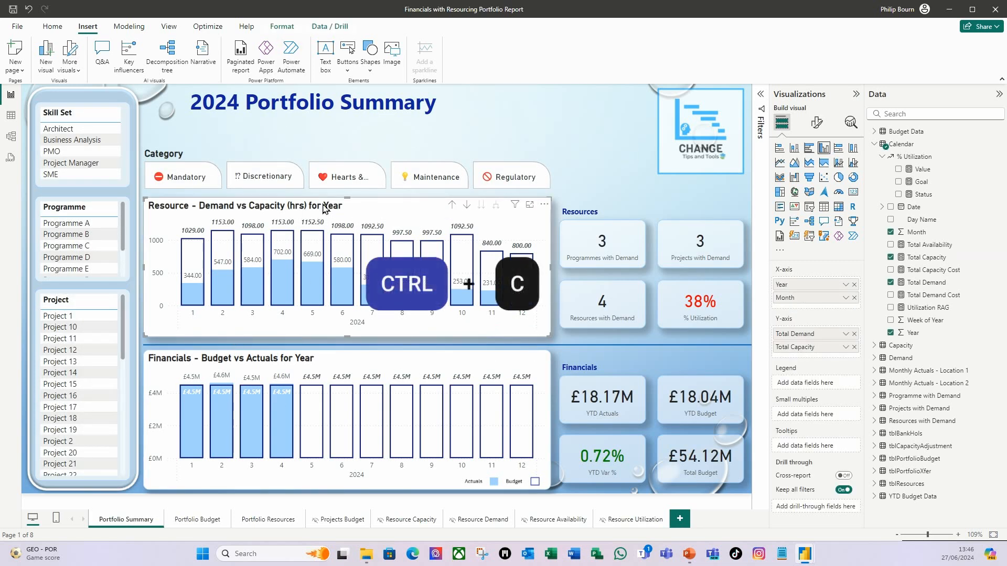
click(268, 520)
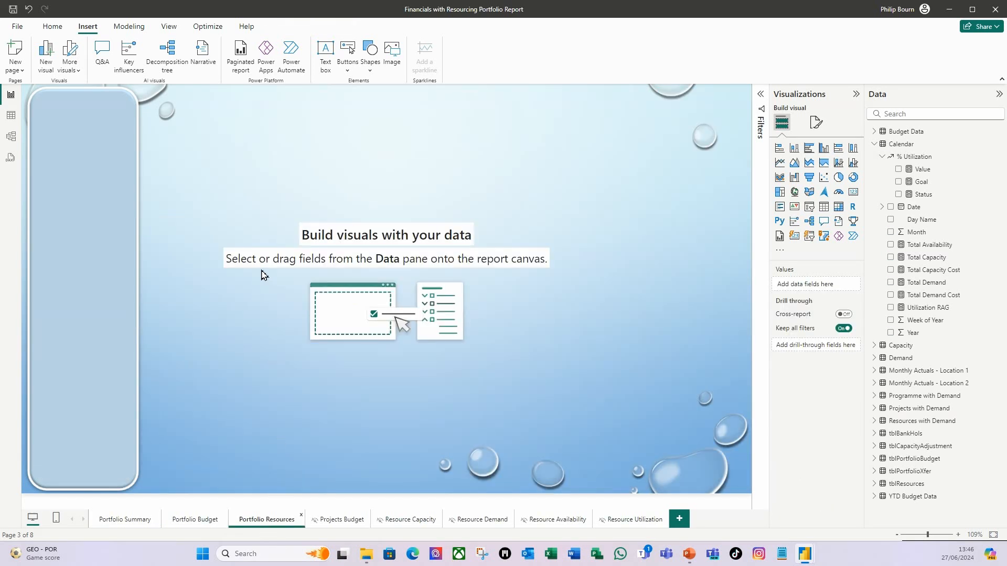
key(ctrl+v)
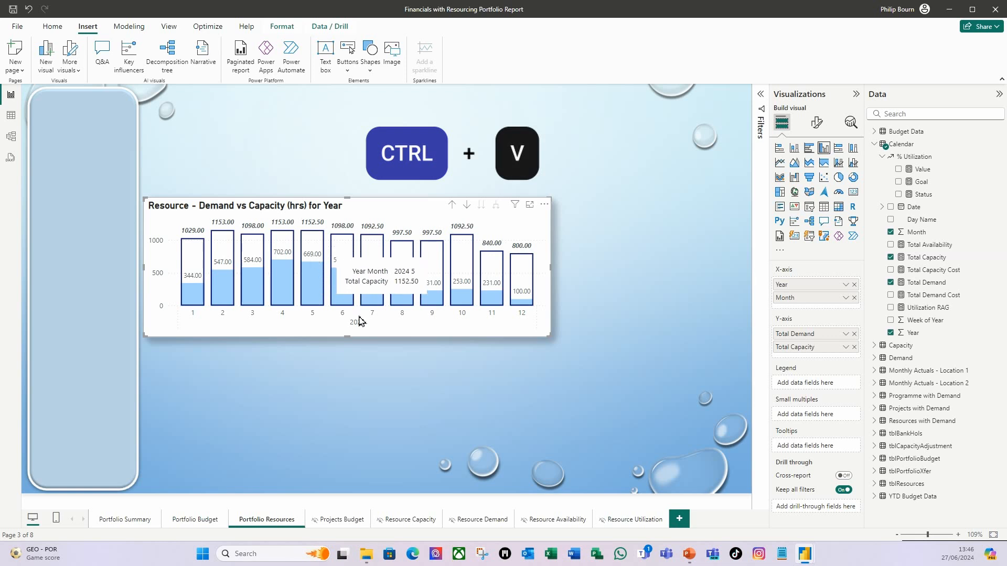
Narrow the pasted chart and shift it slightly away from the side panel, then set its height to 278 and width to 566.
drag(550, 281, 429, 279)
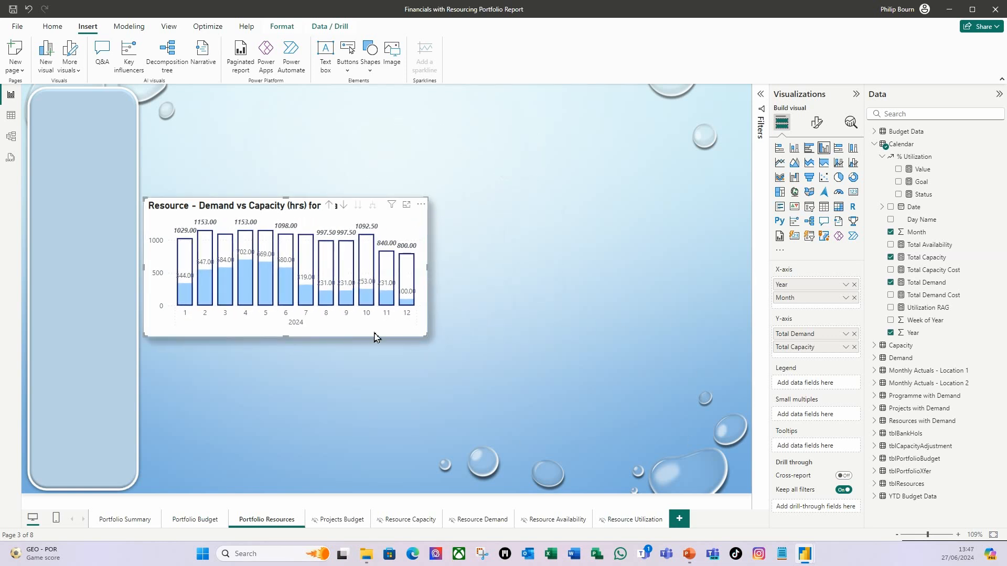
mouse_move(366, 336)
mouse_down()
mouse_move(383, 324)
mouse_move(380, 331)
mouse_up()
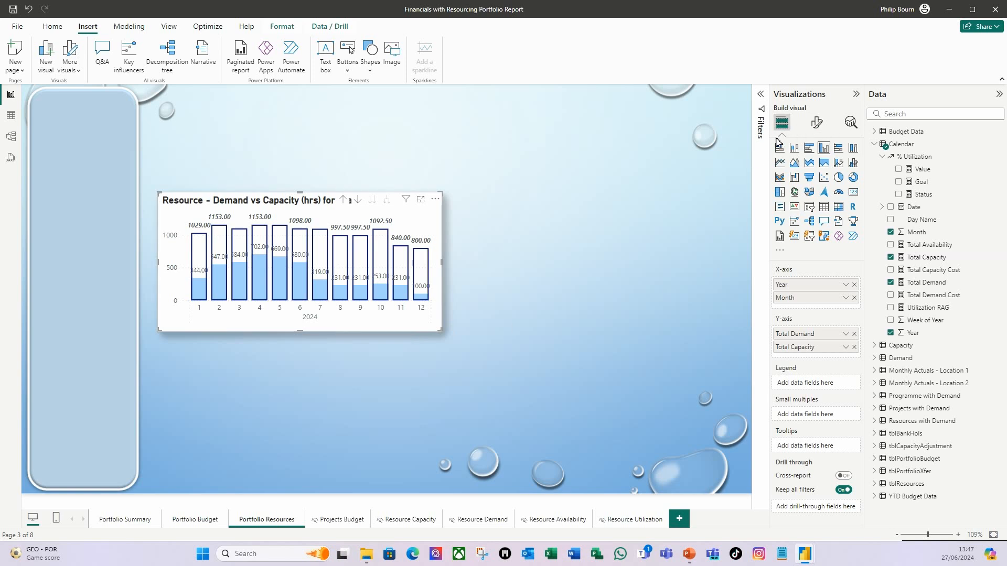
click(816, 123)
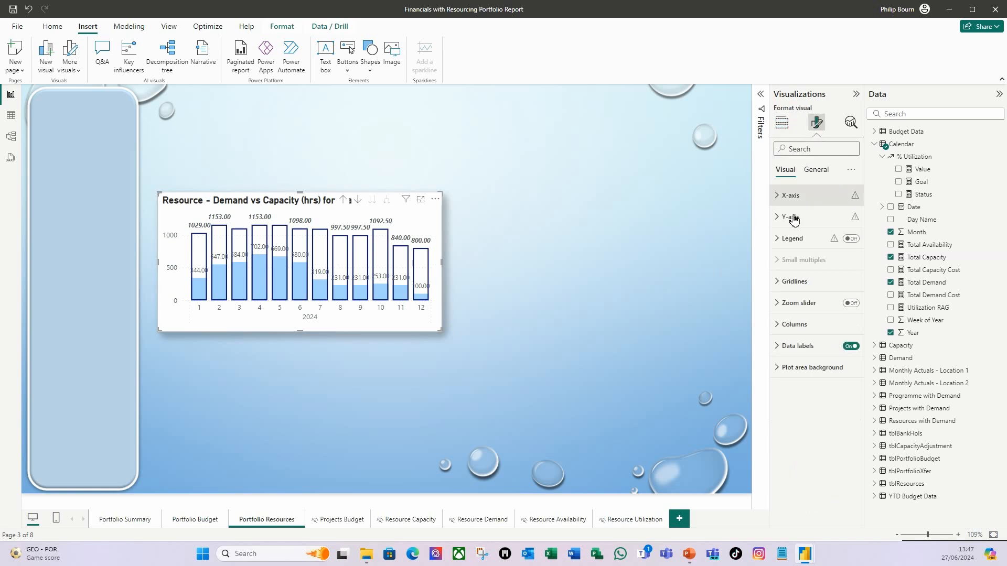
click(819, 174)
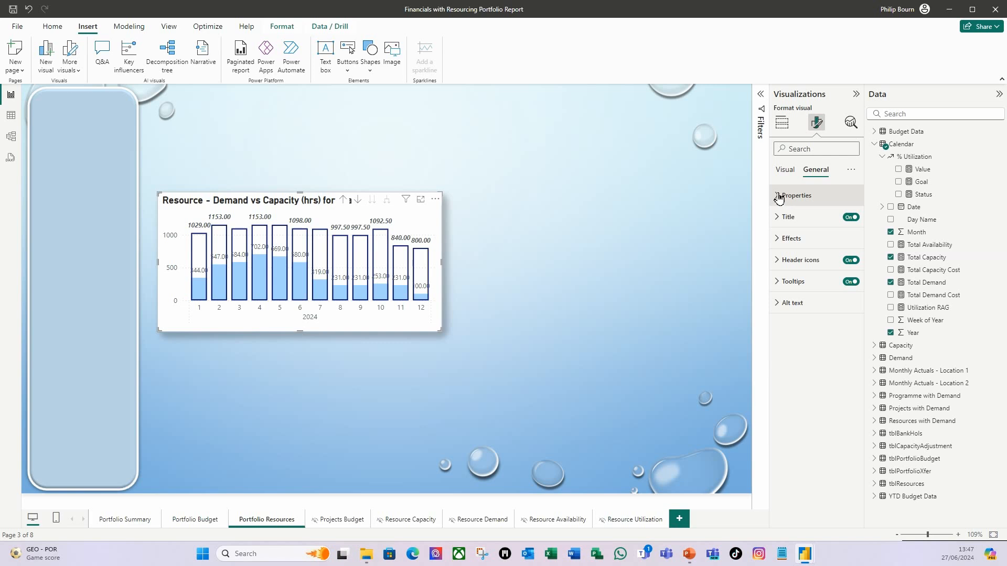
click(779, 198)
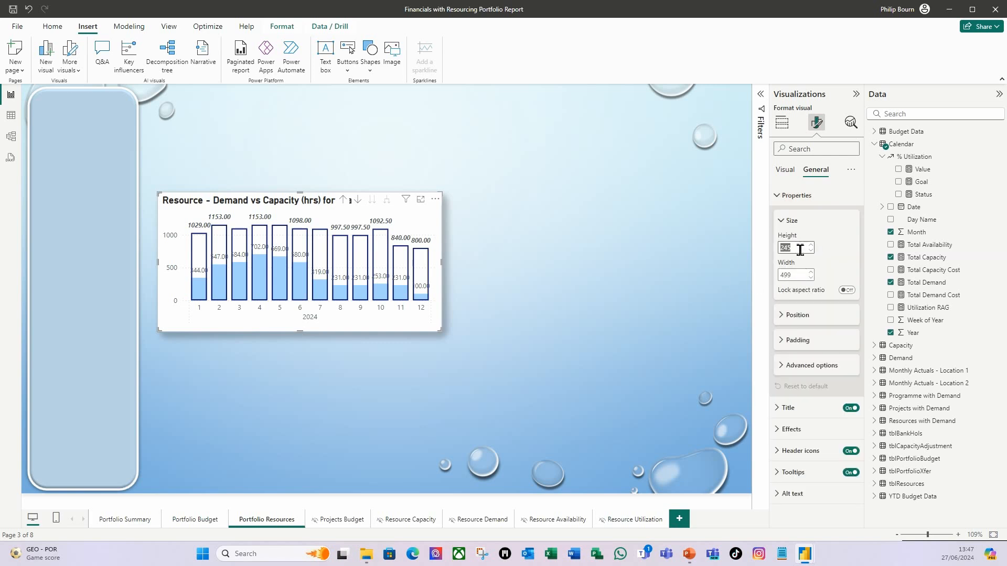
key(Tab)
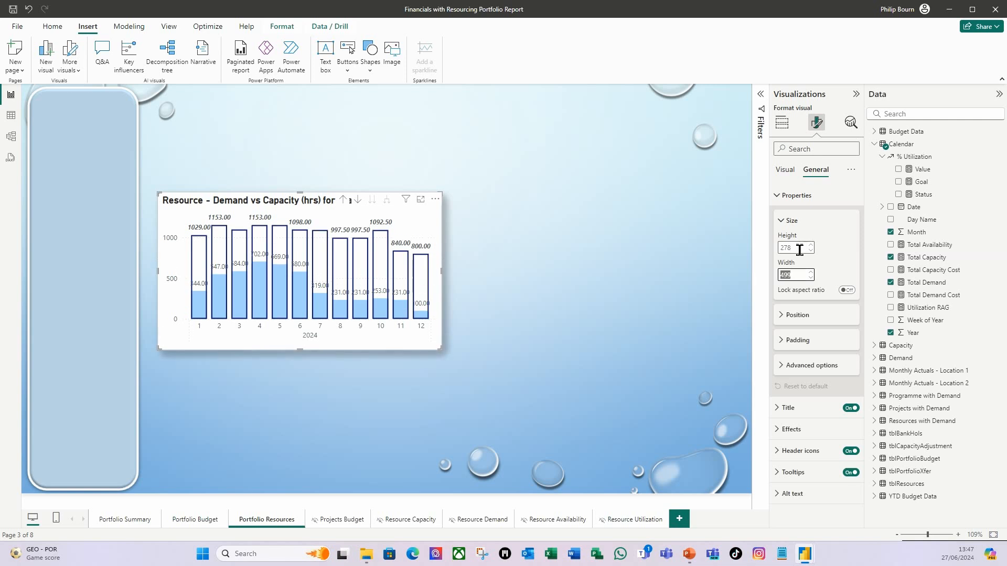
text(566)
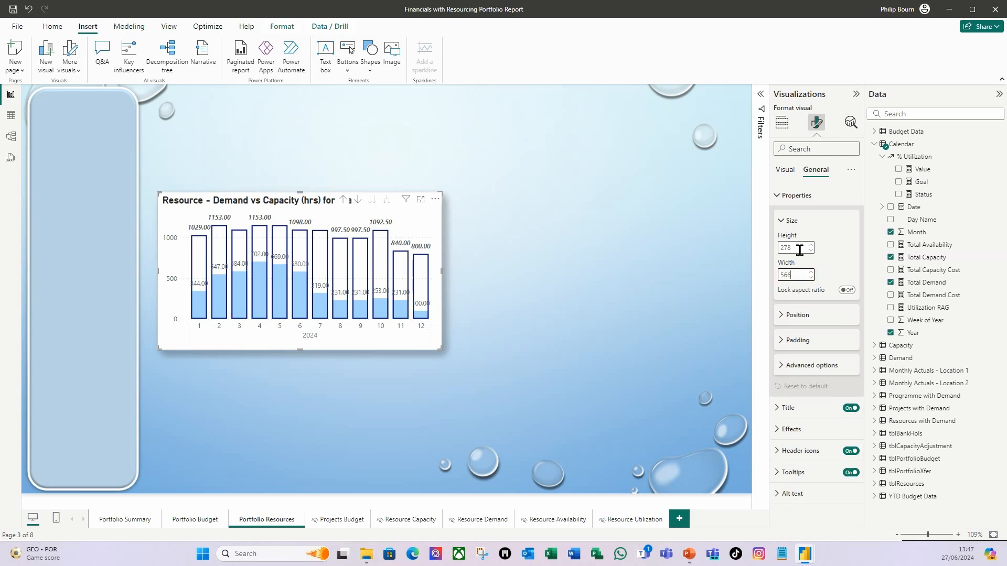
key(Tab)
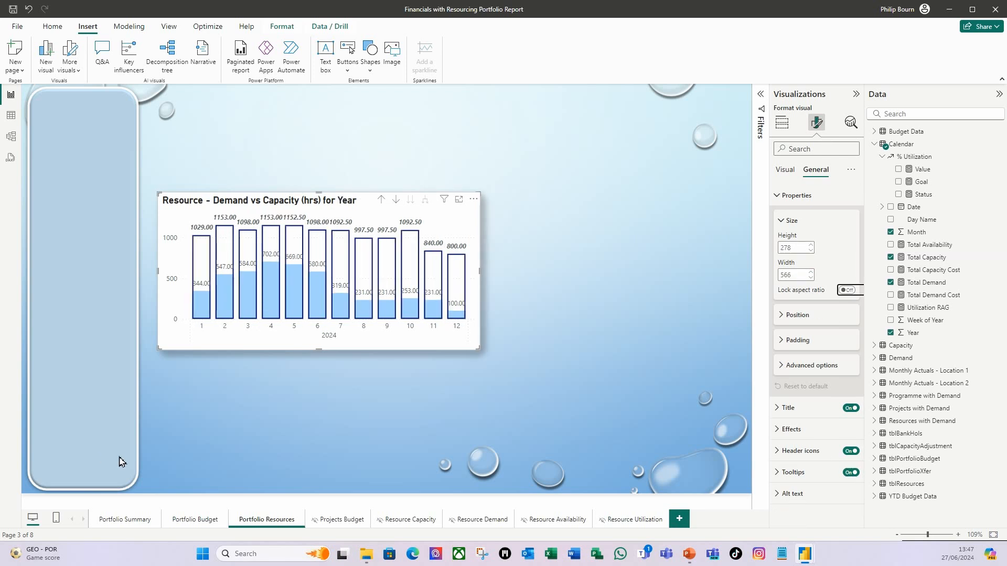
Move the resized Demand vs Capacity chart higher on the page, just beside the blue side panel.
click(255, 399)
click(274, 350)
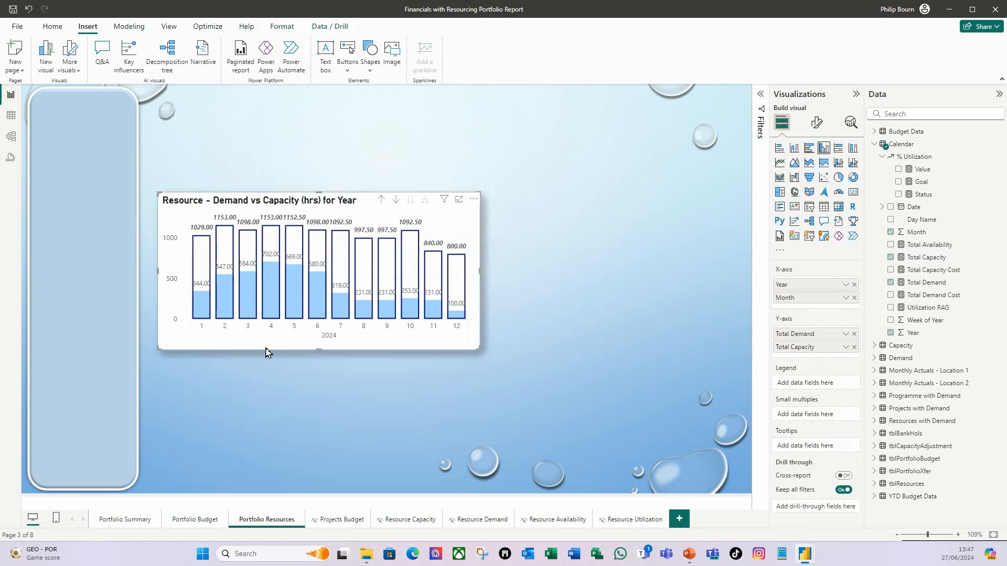
drag(274, 350, 261, 331)
click(556, 215)
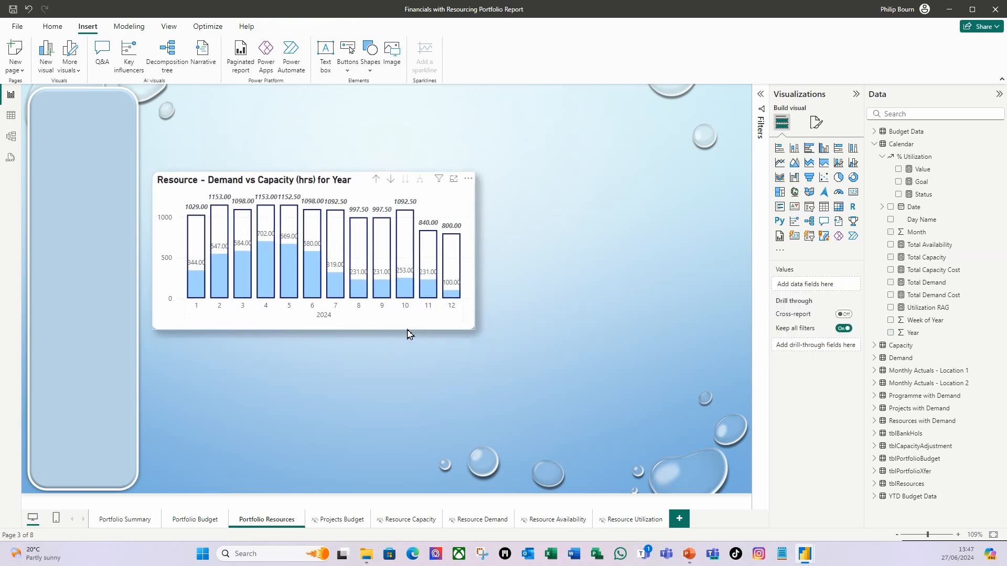
drag(410, 326, 413, 314)
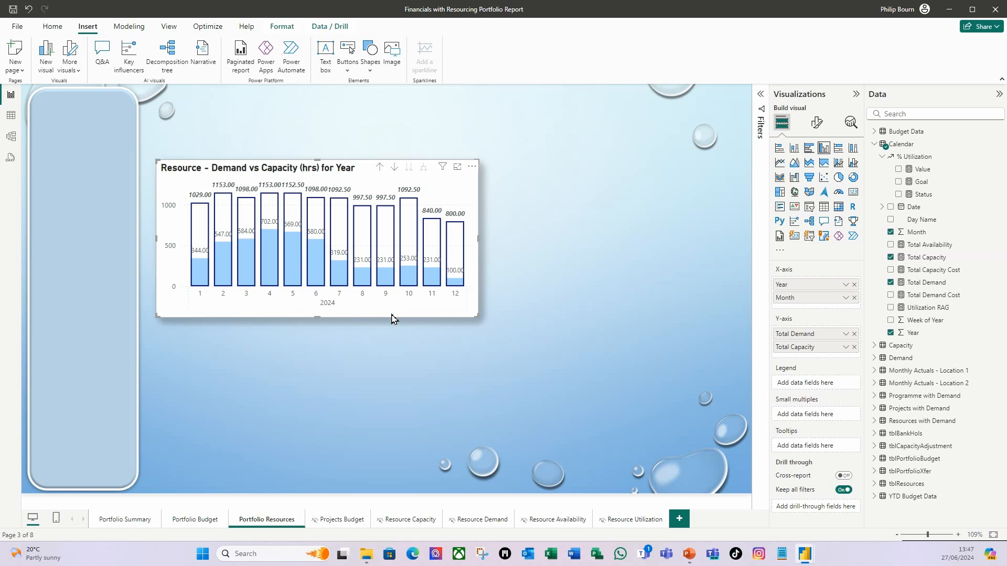
Duplicate the Resource - Demand vs Capacity (hrs) for Year chart, place the copy directly below the original, and move both charts up slightly.
key(ctrl+c)
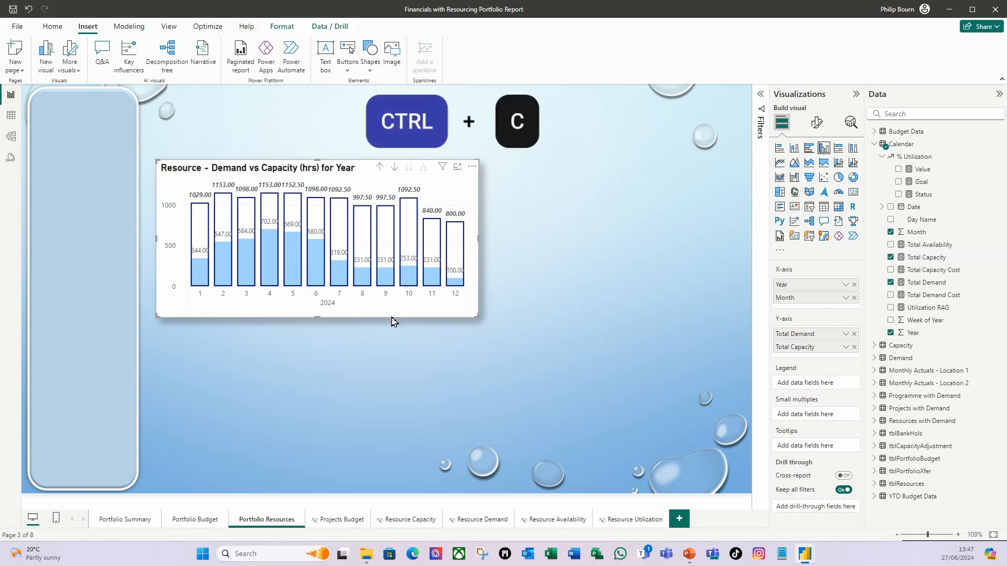
key(ctrl+v)
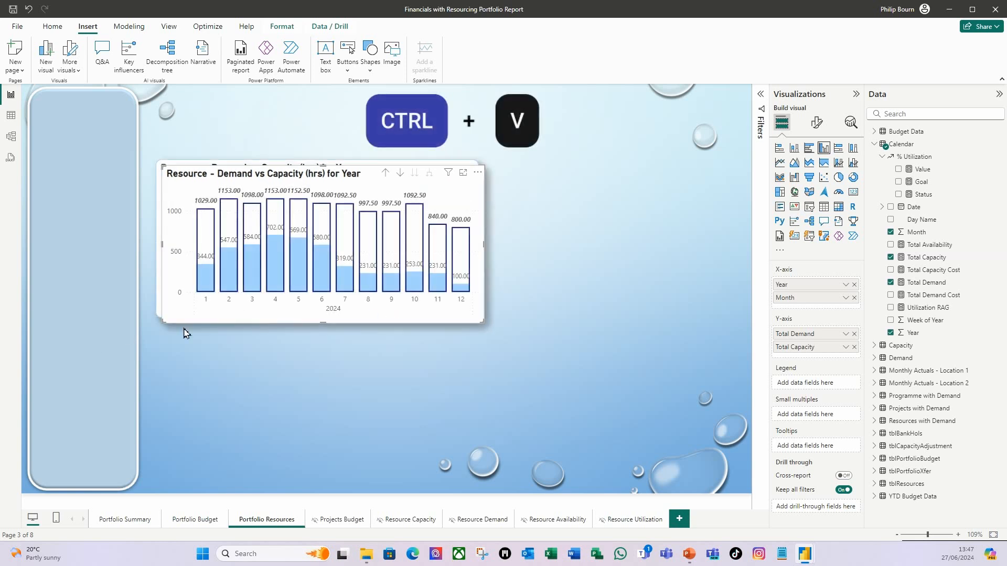
drag(194, 317, 190, 478)
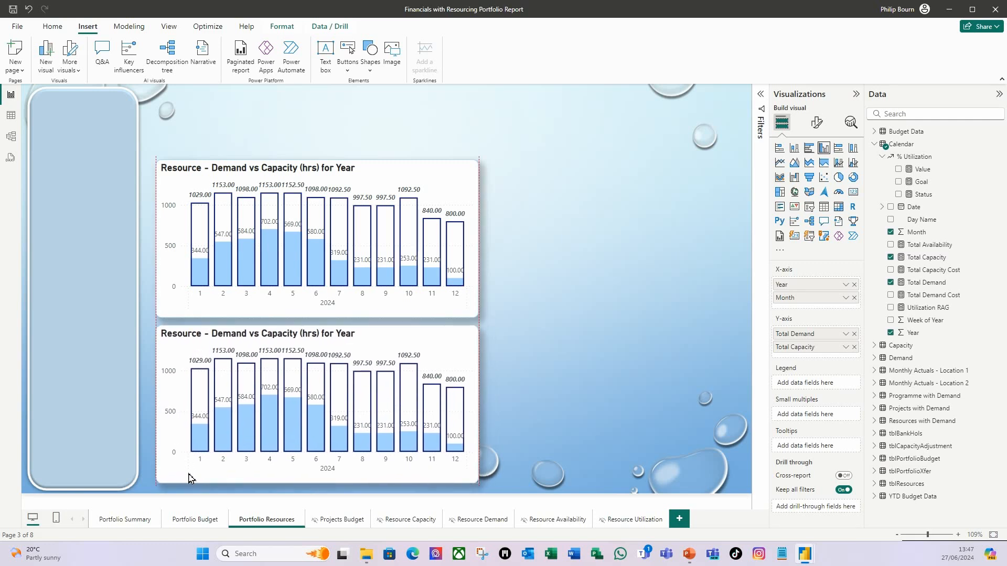
drag(166, 190, 161, 159)
mouse_move(161, 350)
mouse_down()
mouse_move(164, 331)
mouse_move(156, 342)
mouse_up()
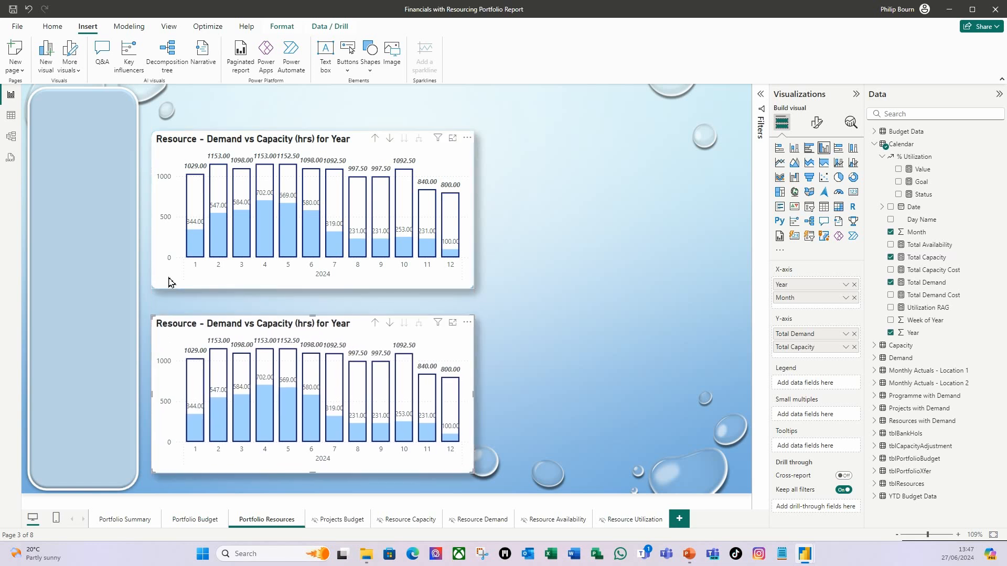
drag(168, 290, 168, 292)
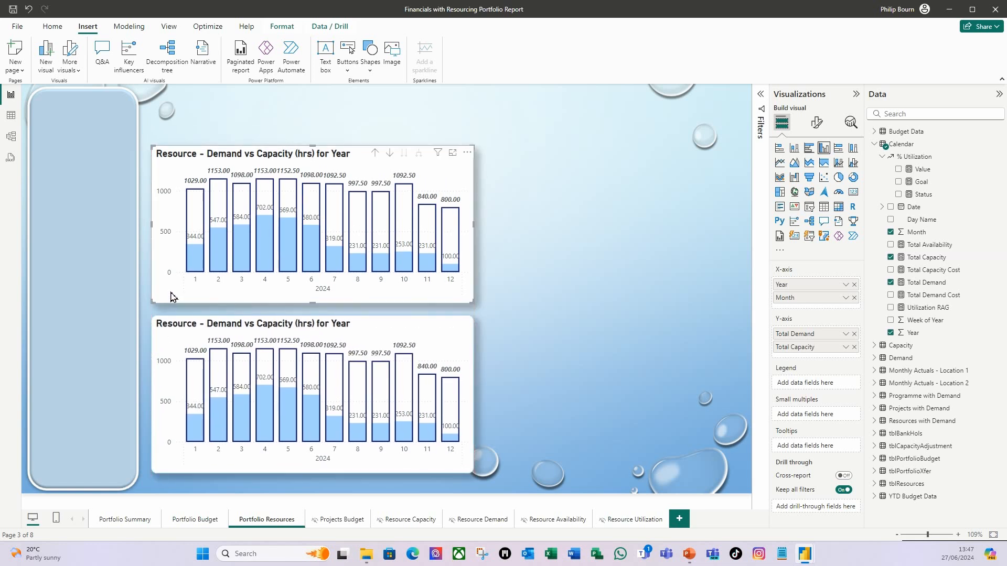
Replace Total Capacity and Total Demand on the lower chart's Y-axis with the Total Availability measure.
click(454, 349)
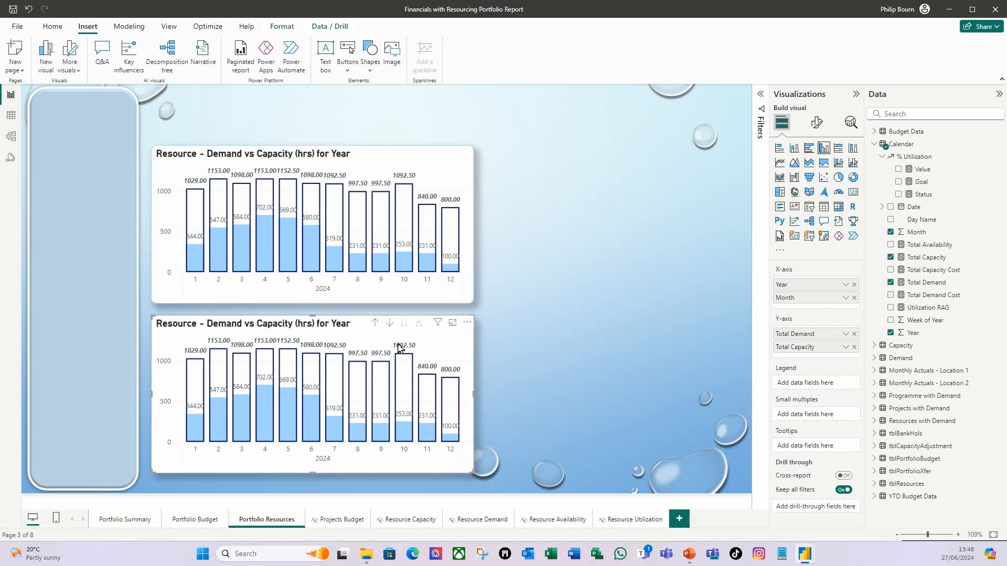
click(854, 348)
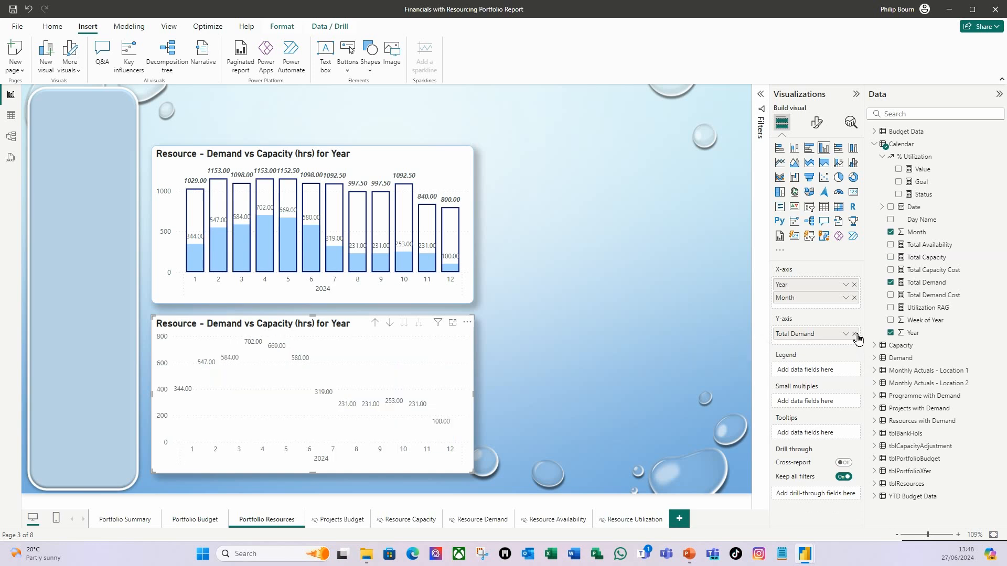
click(854, 334)
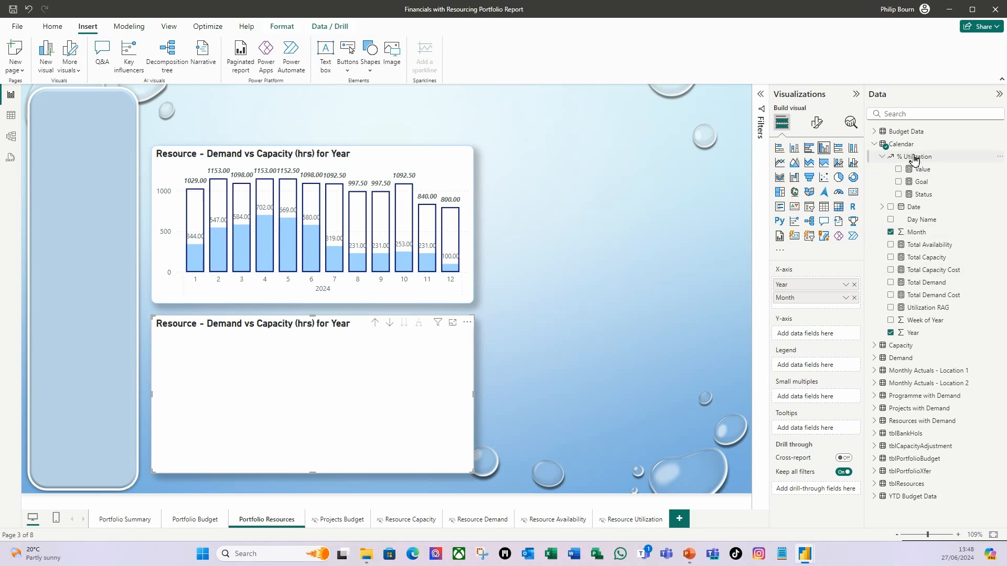
drag(937, 249, 835, 338)
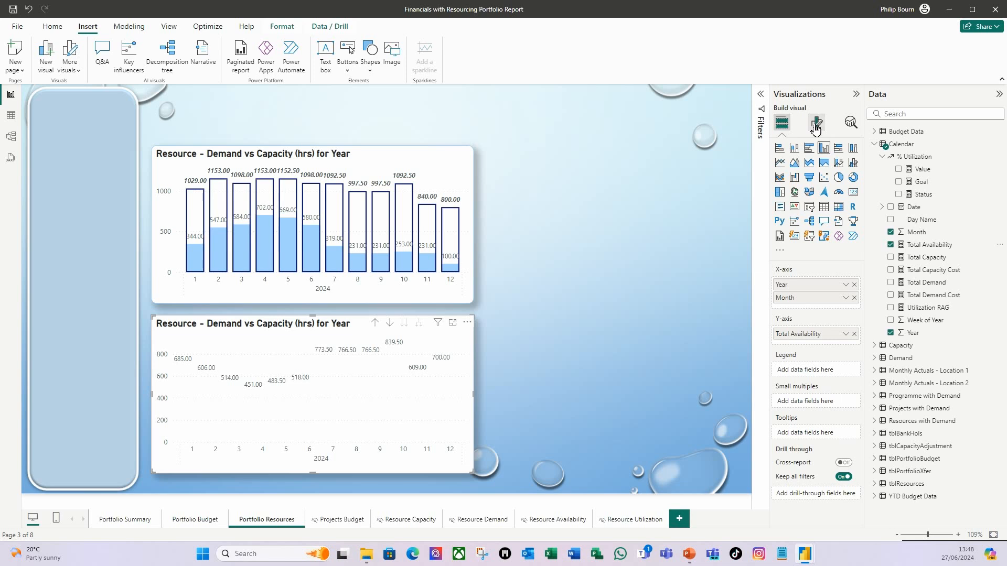
Reset the lower chart's column formatting to default.
click(817, 124)
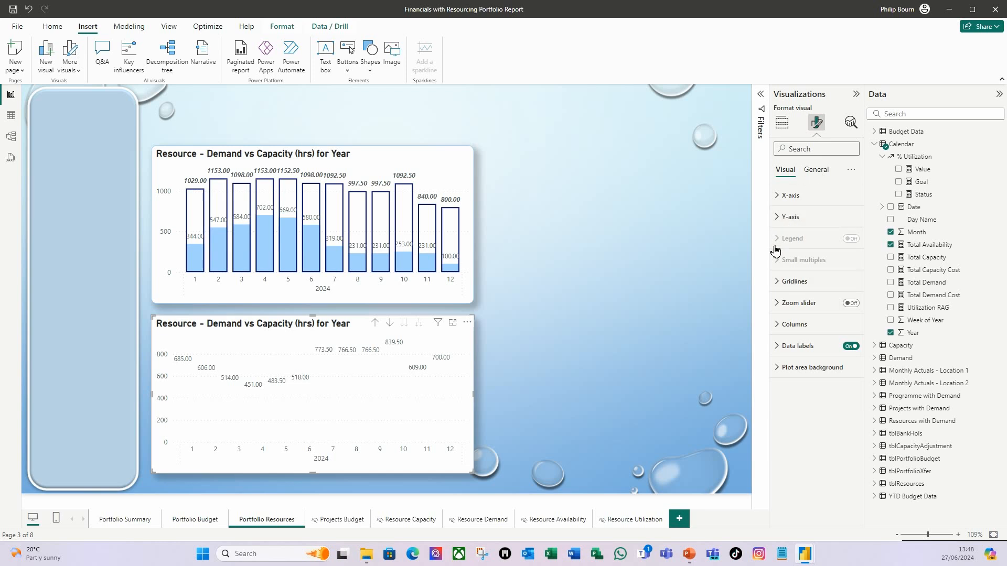
click(783, 220)
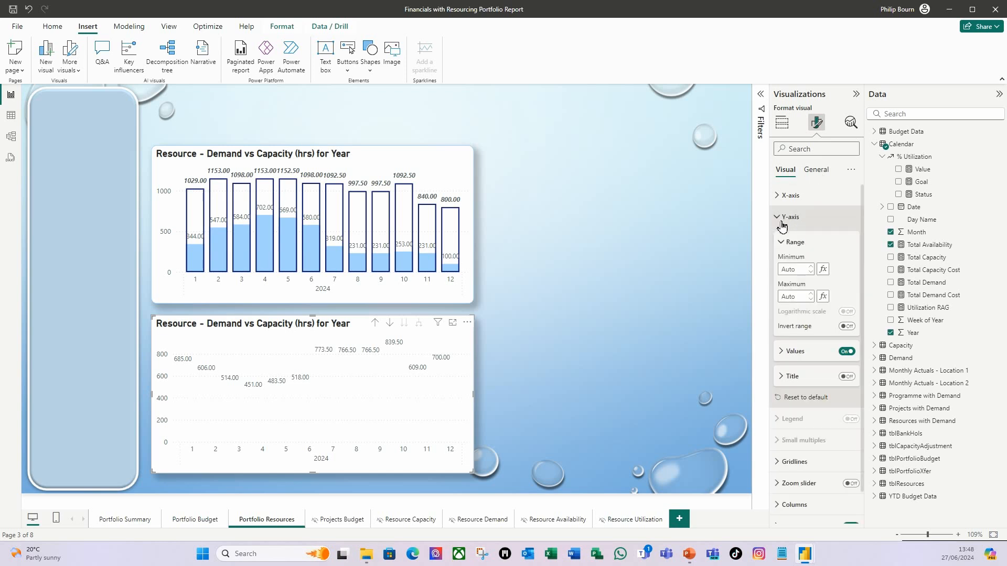
scroll(795, 389, down, 1)
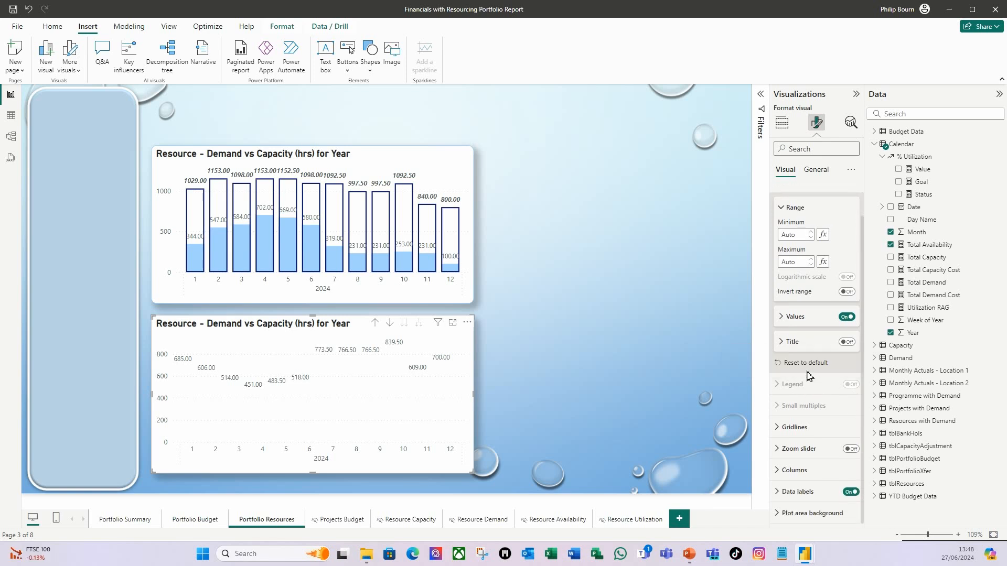
click(782, 317)
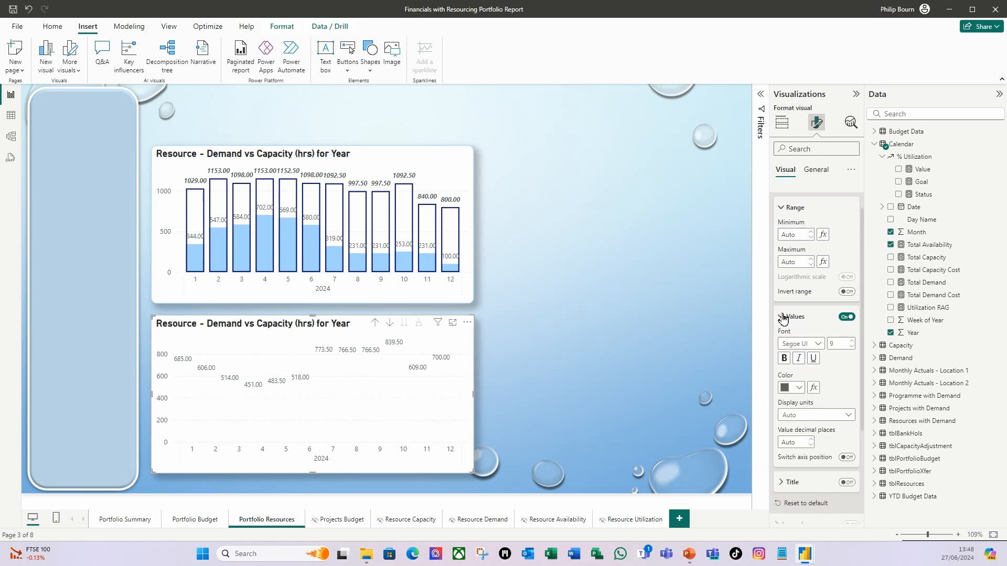
click(782, 316)
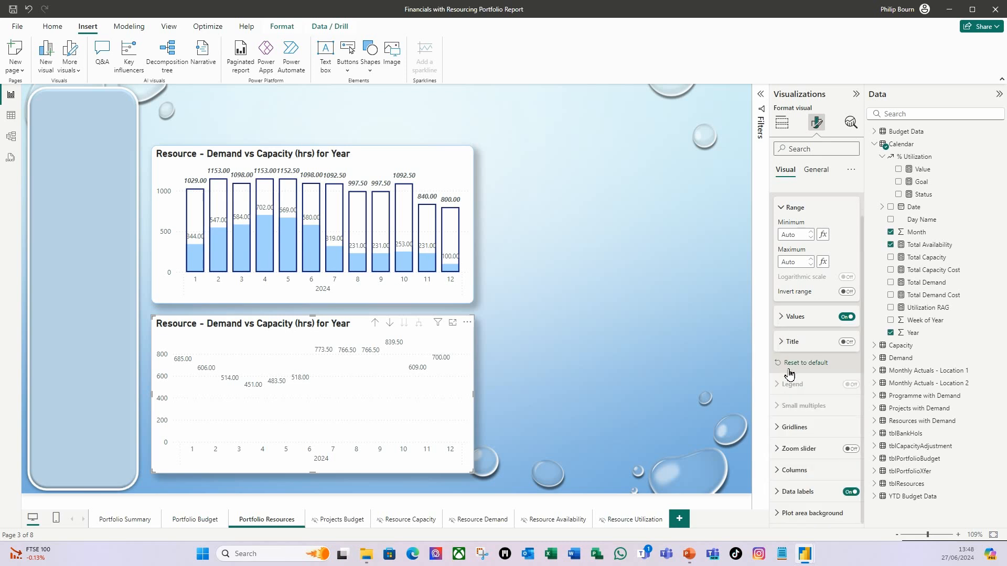
click(781, 469)
scroll(816, 422, down, 5)
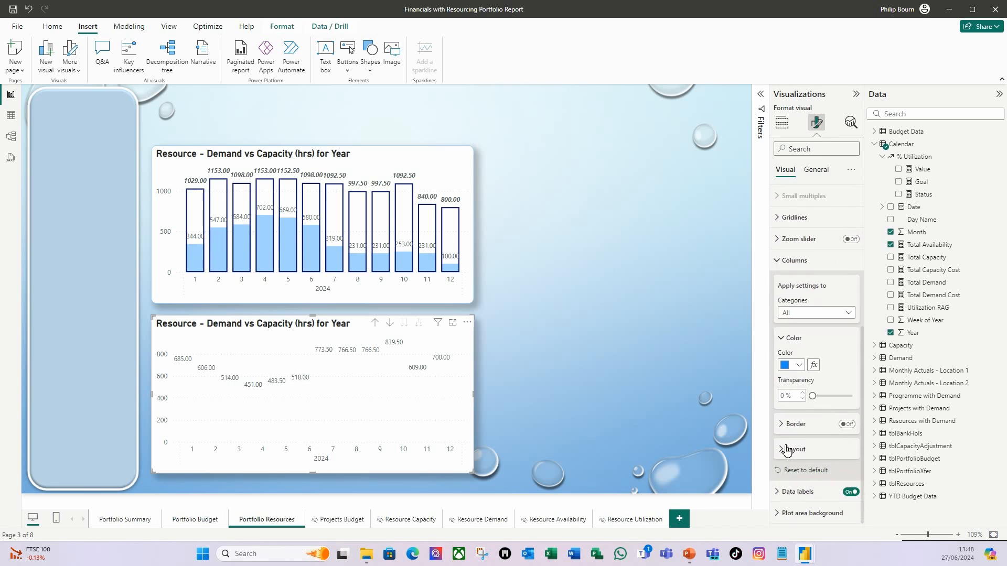
click(784, 452)
scroll(794, 428, down, 2)
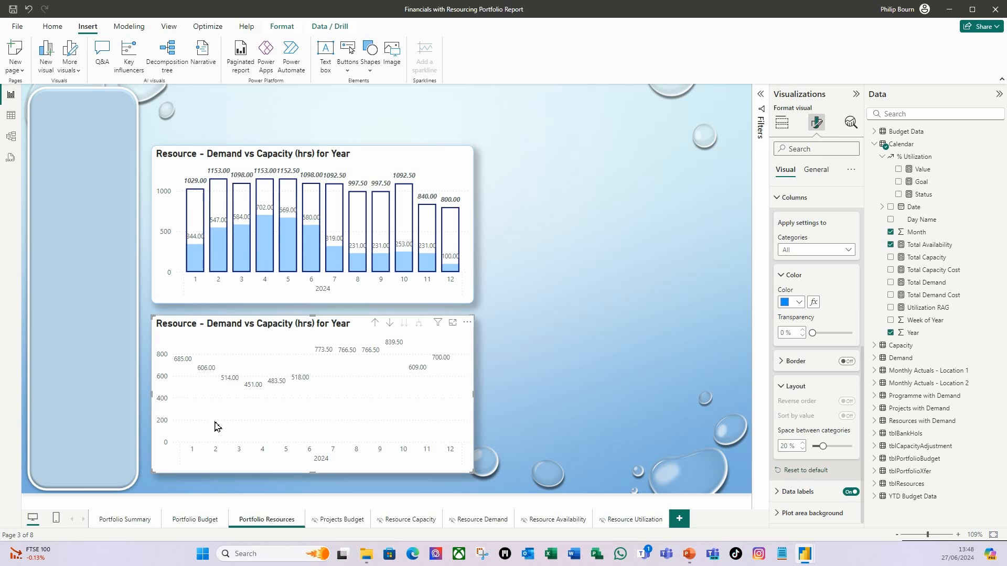
click(799, 474)
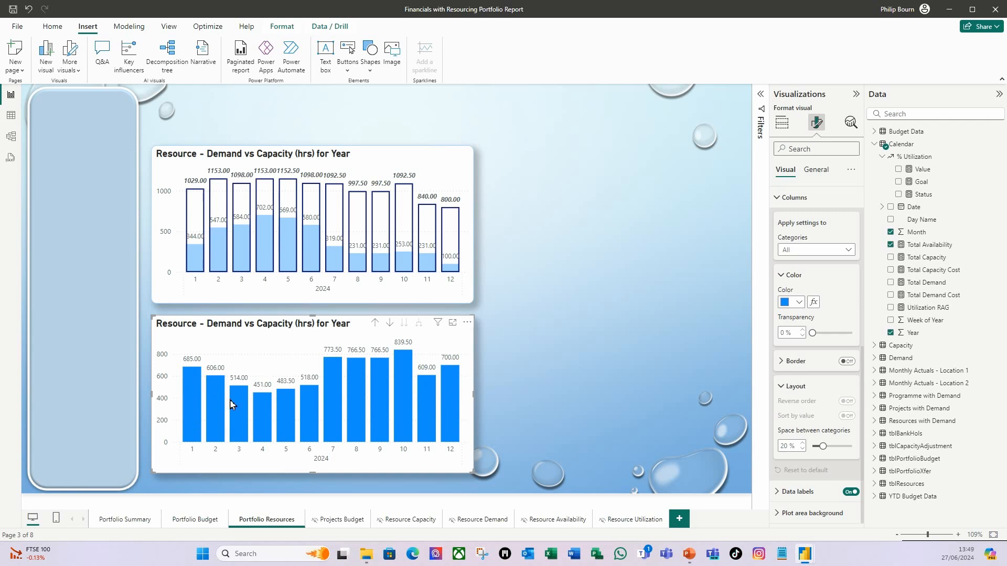
Change the lower chart's title text to "Resource Availability (hrs)".
mouse_move(224, 402)
mouse_move(216, 402)
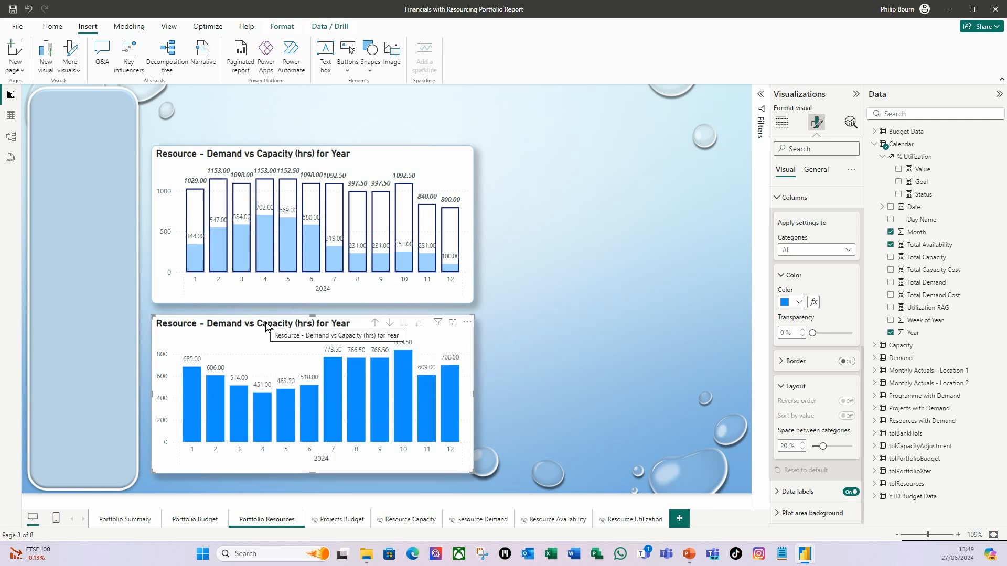
click(820, 170)
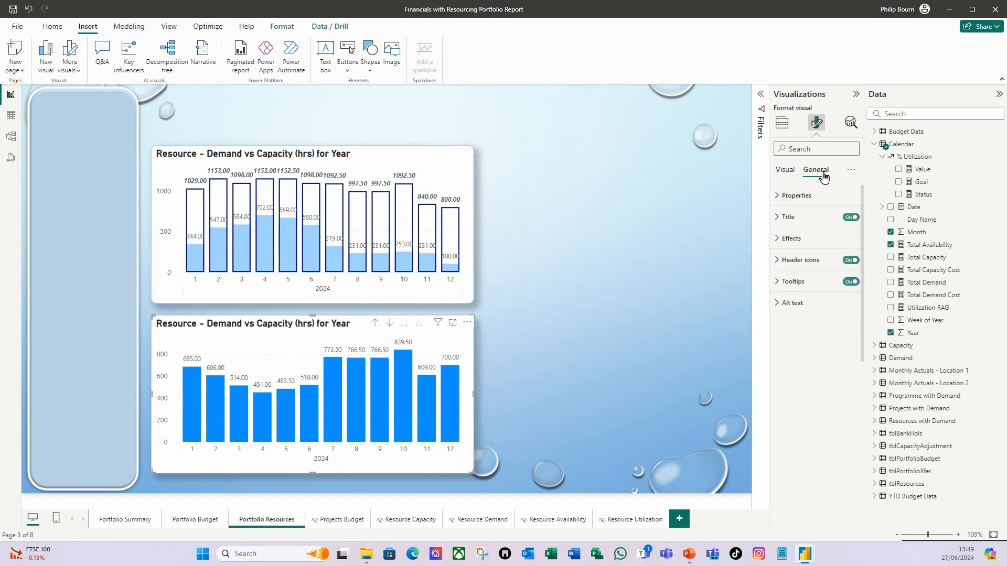
click(780, 217)
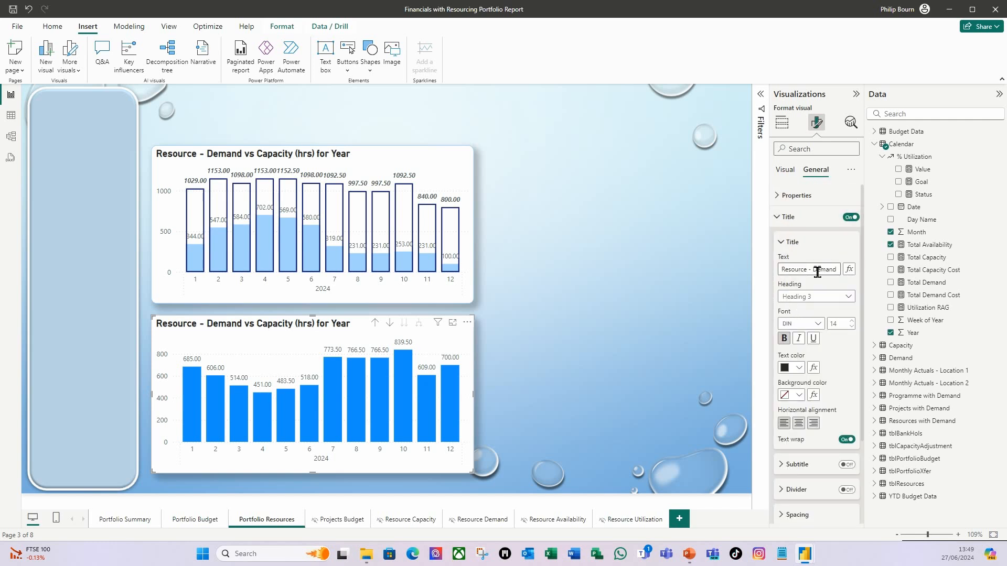
drag(817, 272, 873, 272)
text(Availa)
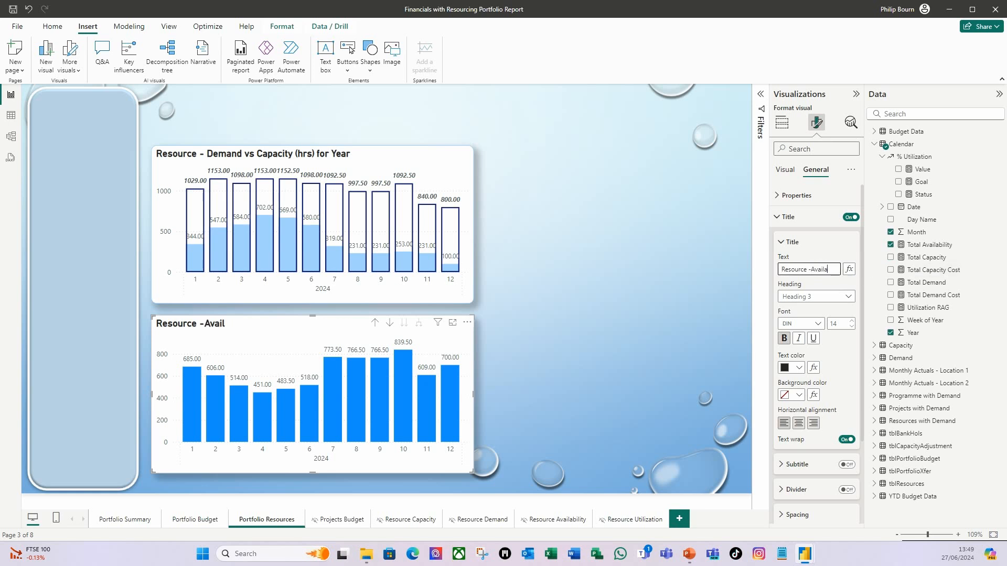
text(bility (Hrs)
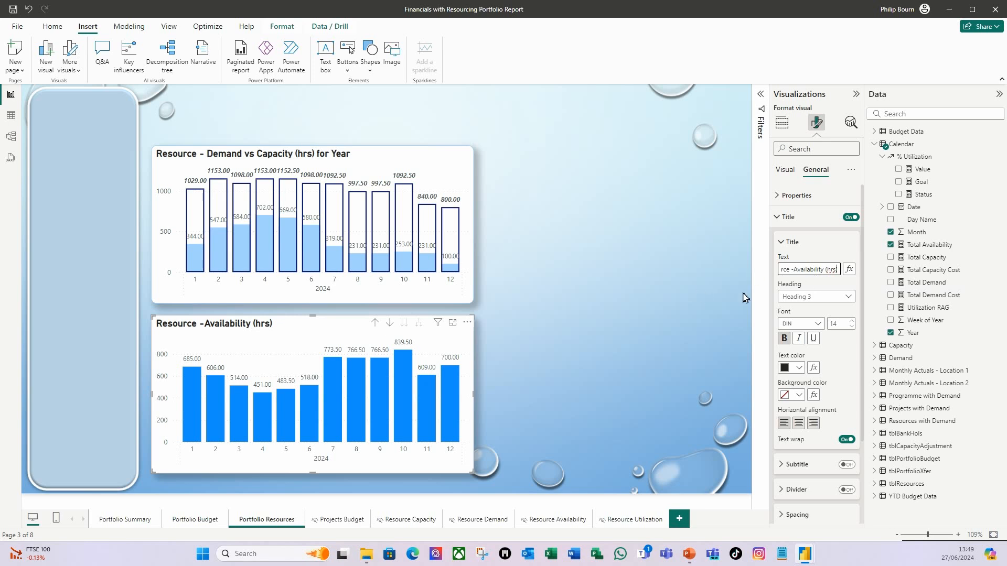
click(795, 271)
key(BackSpace)
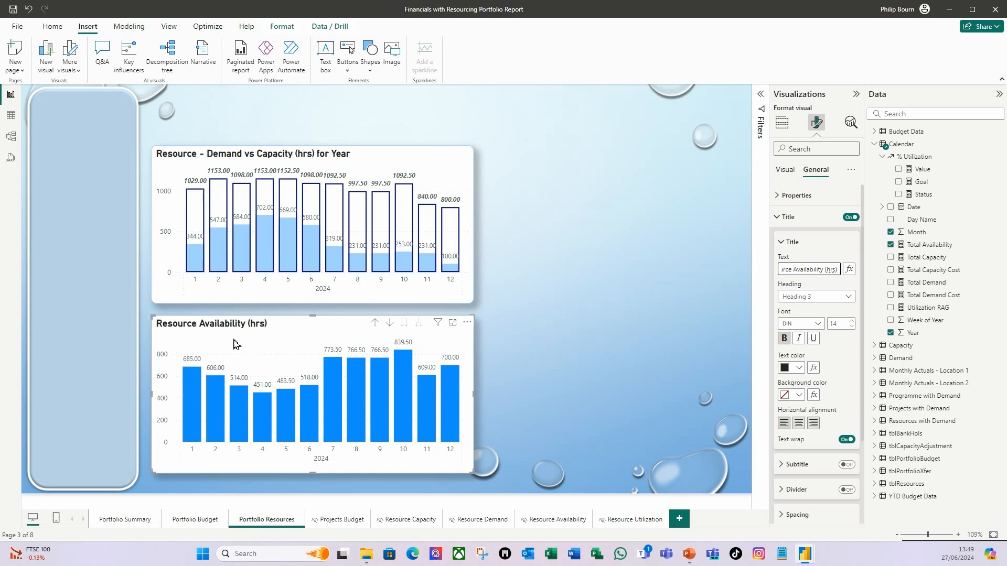
Create a new measure in the Calendar table and begin its formula with the name "Availability RAG=".
click(922, 296)
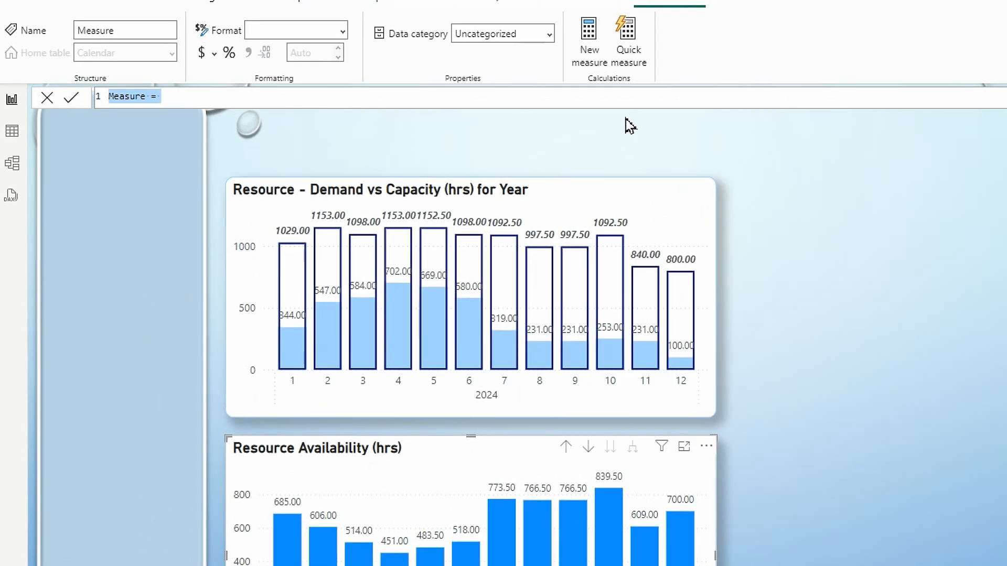
text(Av)
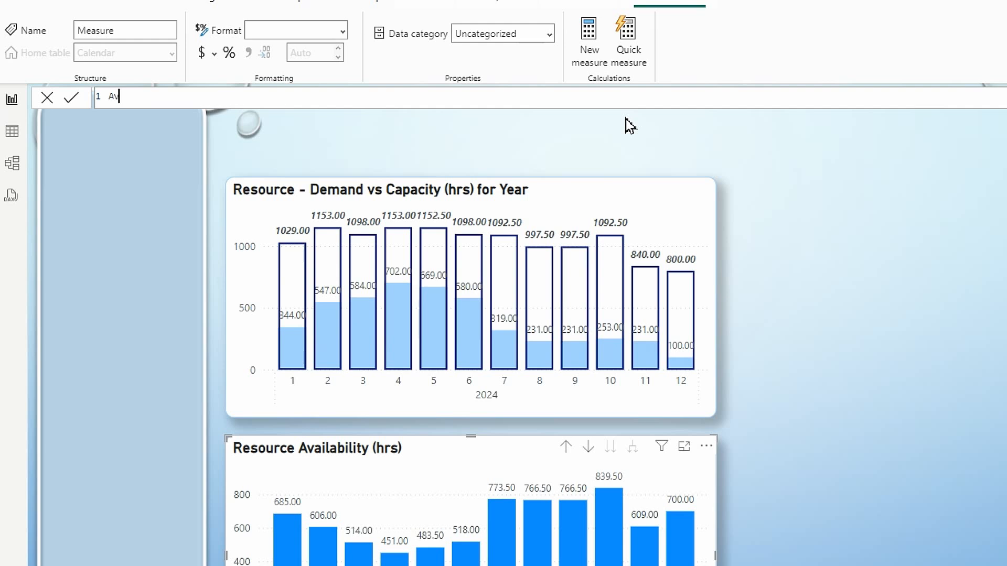
text(ailability RAG)
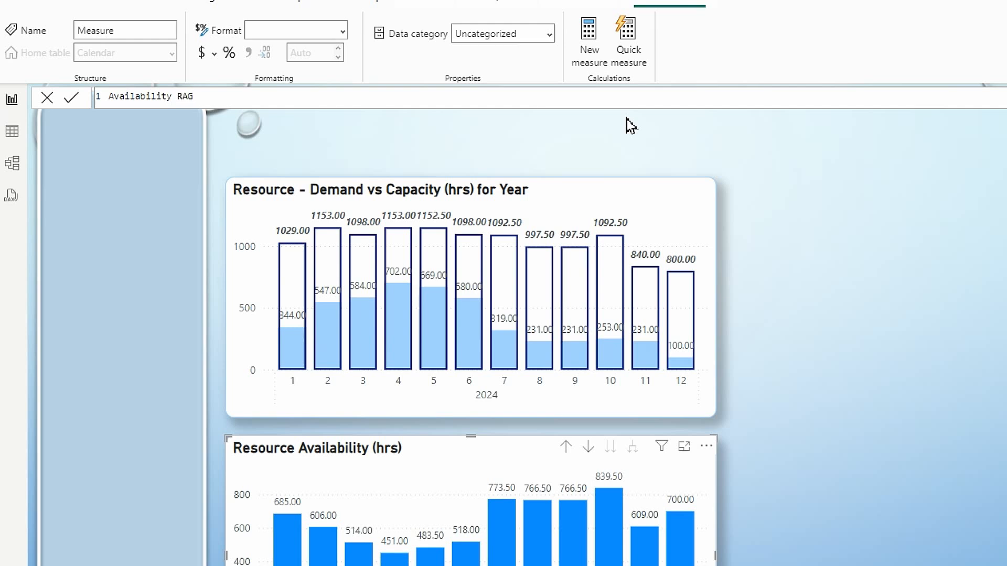
text(=)
key(alt+Return)
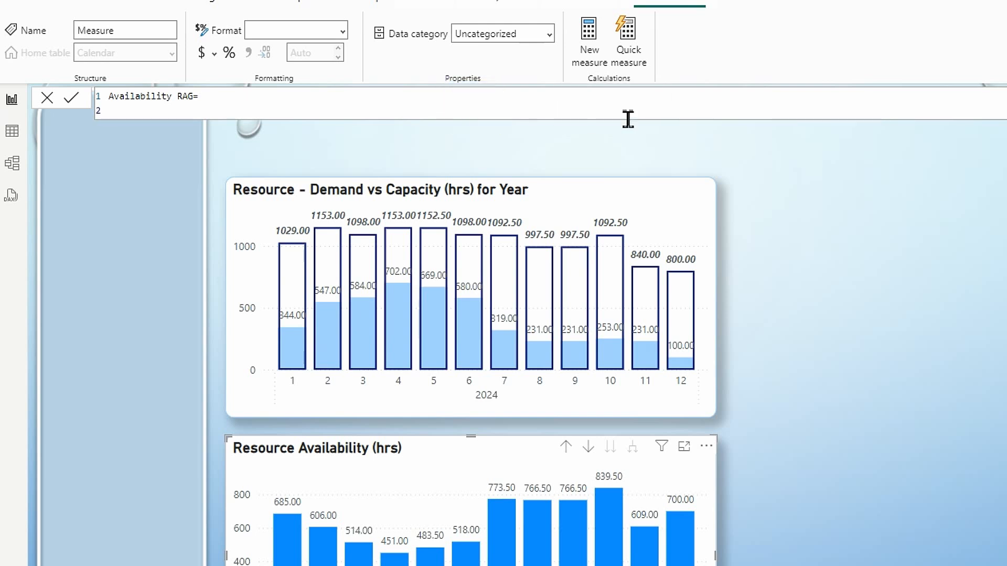
Start the Availability RAG formula with a SWITCH function that uses true() as its expression.
text(s)
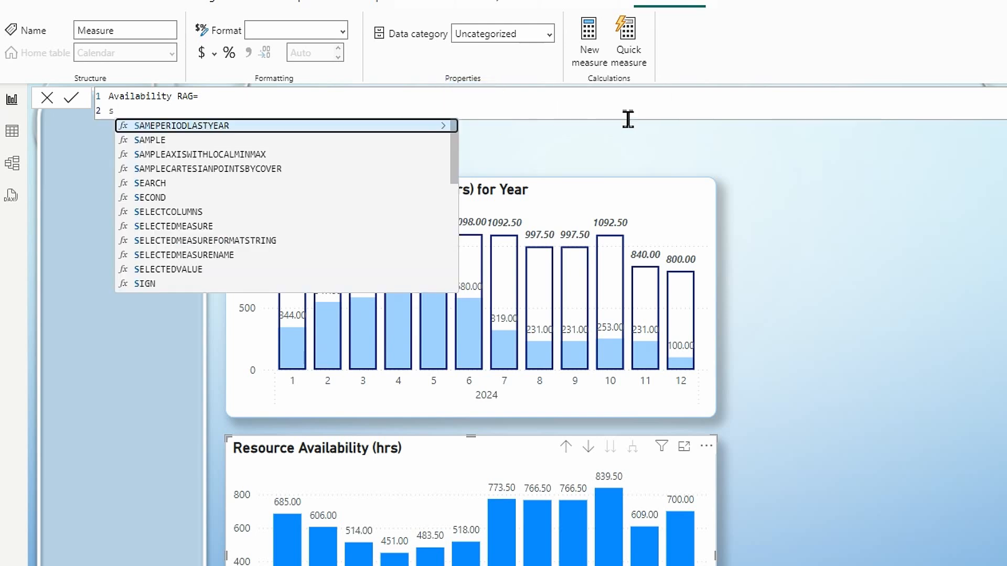
text(w)
click(153, 141)
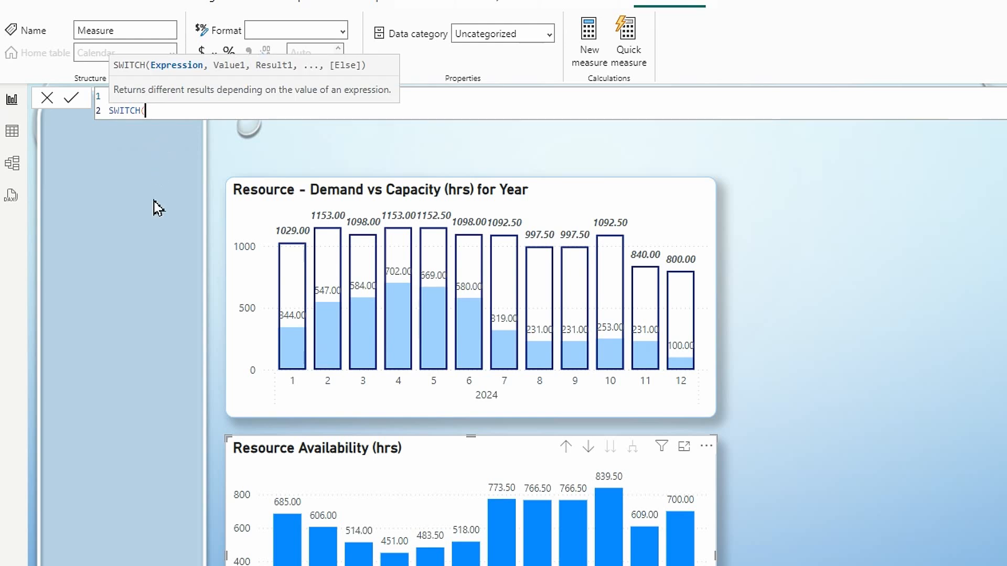
key(alt+Return)
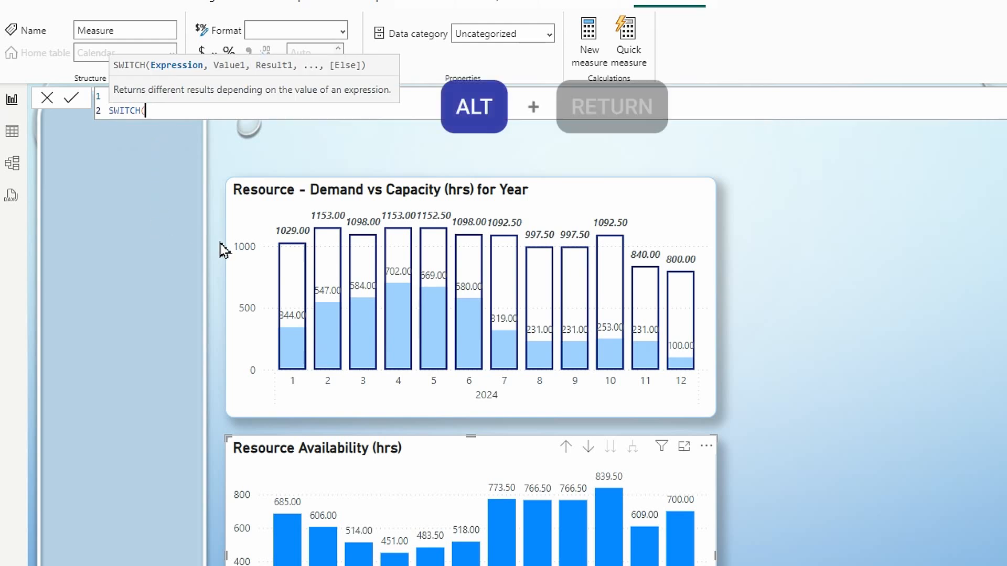
text(true())
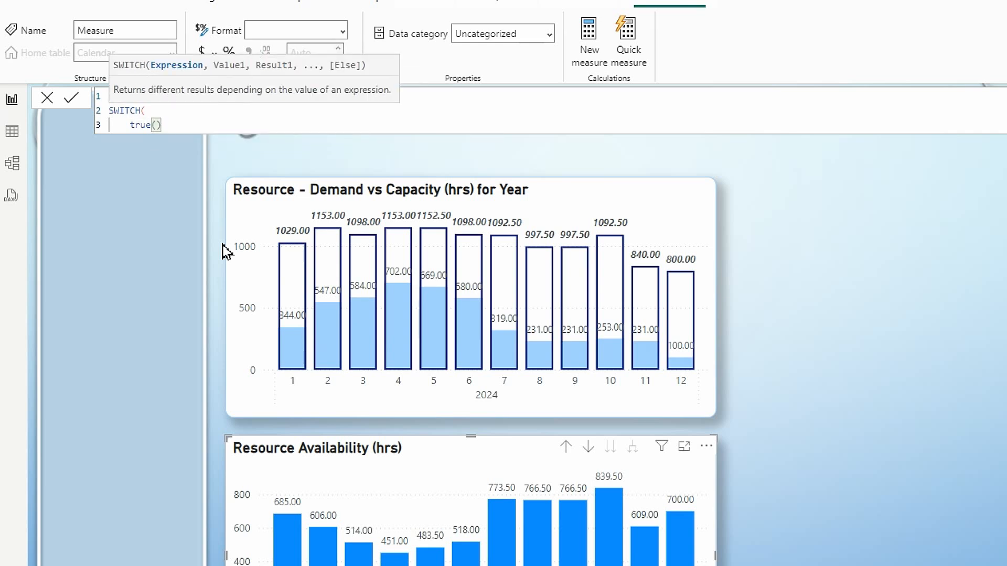
key(alt+Return)
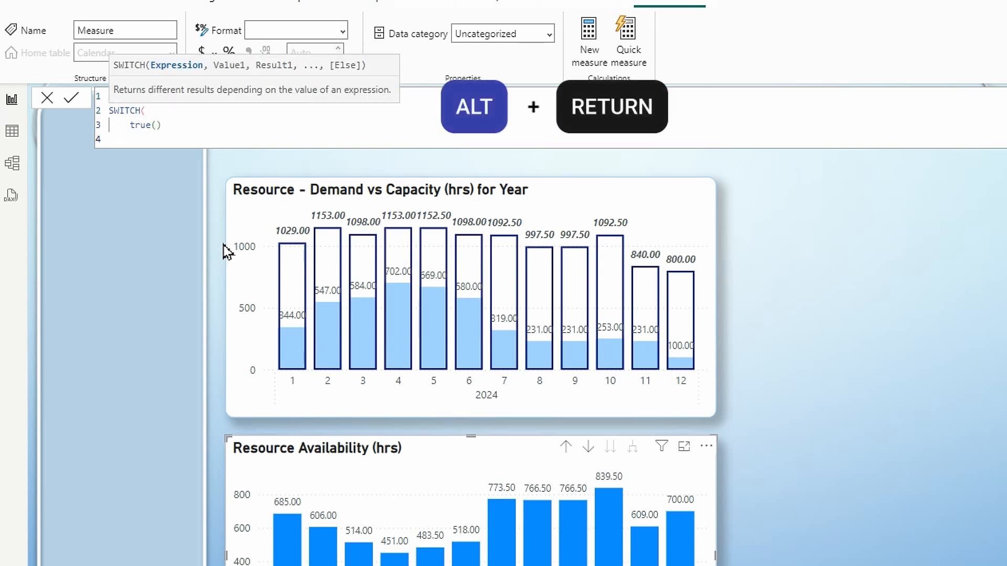
Add the SWITCH condition [Total Availability]>=0 with the result "Green" on its own line.
text(,)
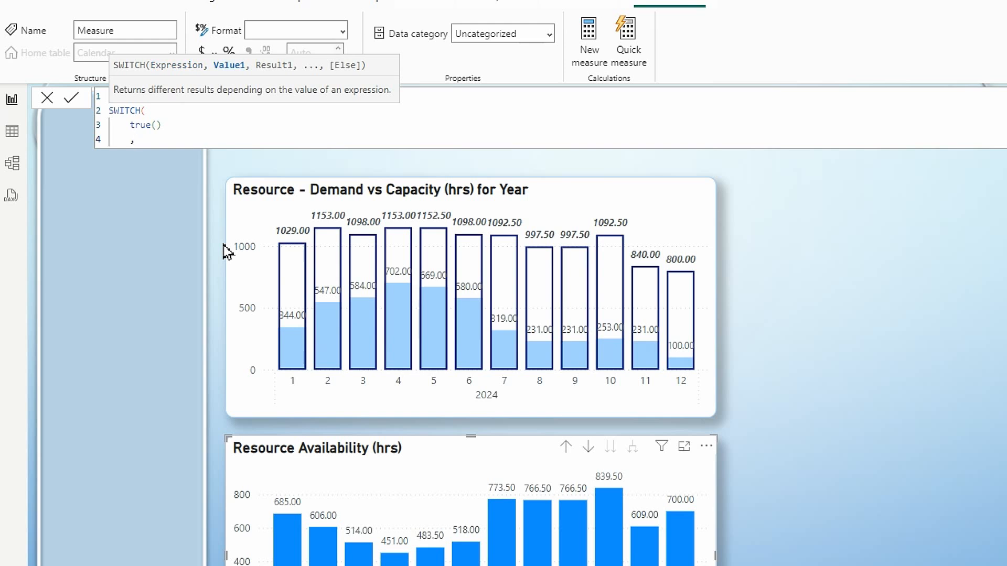
text([)
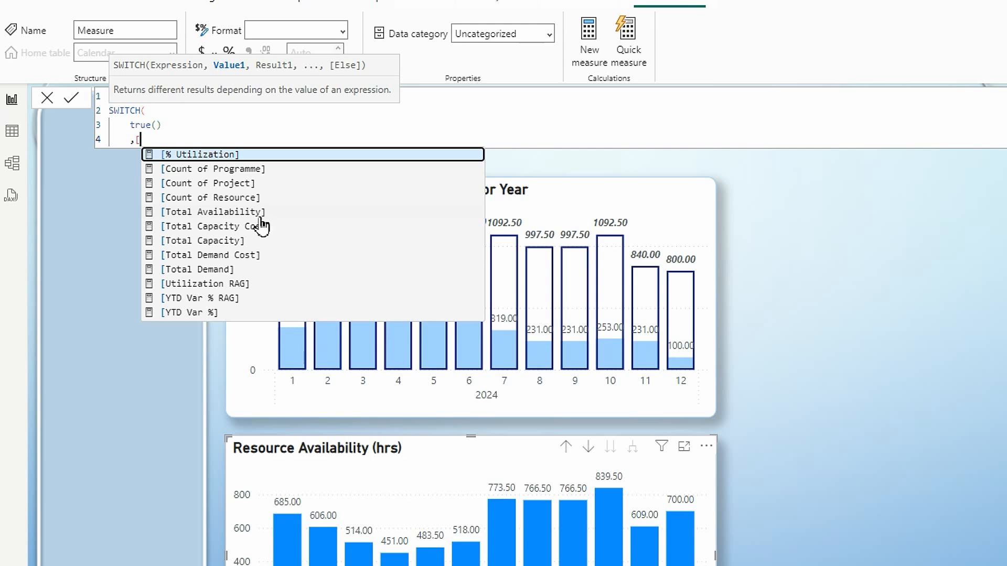
click(205, 213)
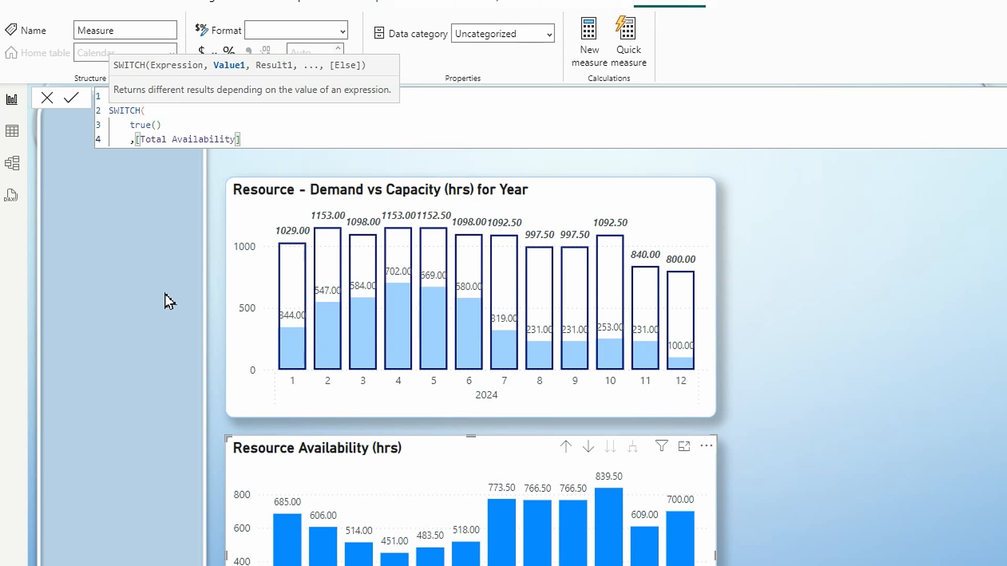
text(<)
key(BackSpace)
text(>=0,)
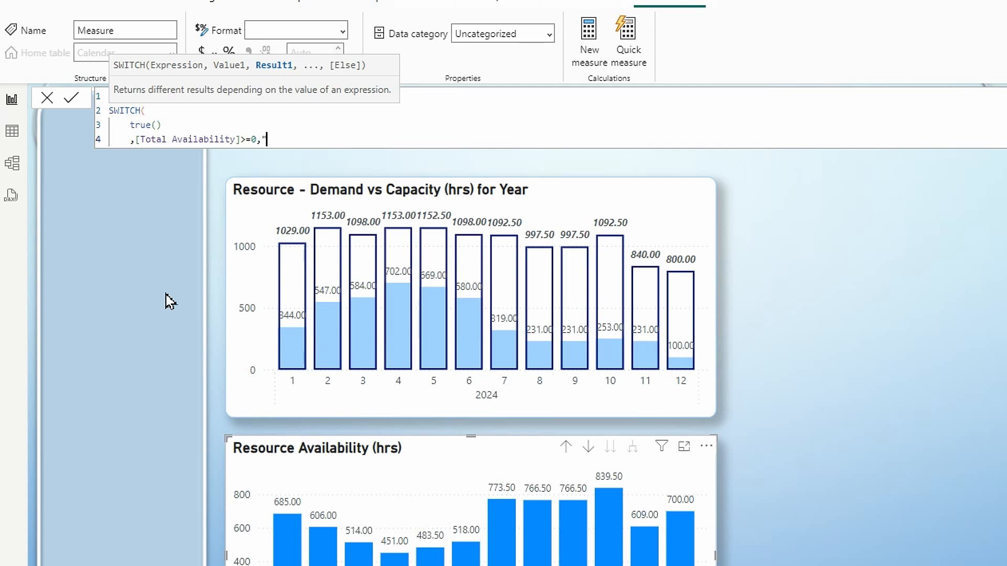
text("Green")
key(alt+Return)
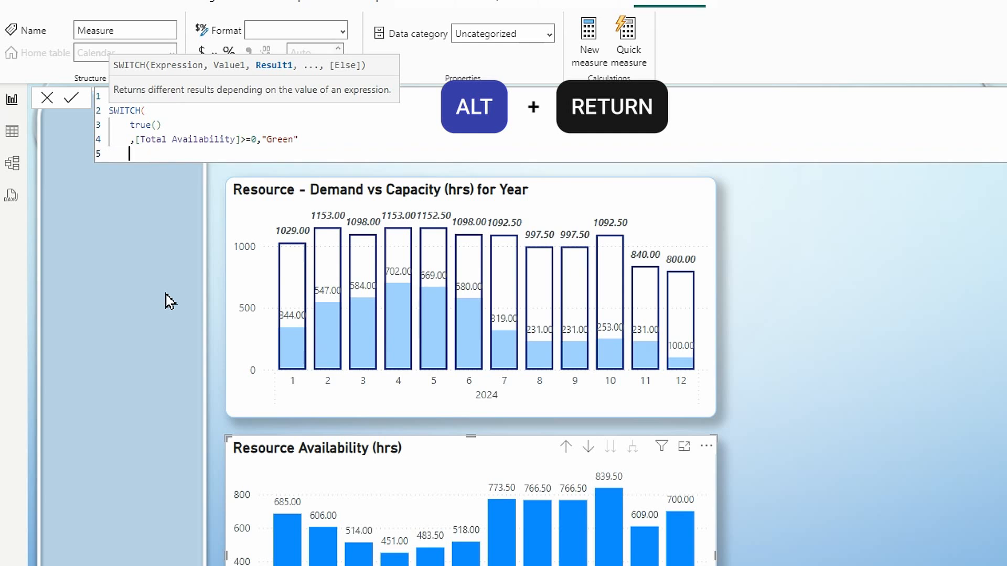
Add "Red" as the SWITCH fallback result, close the formula and commit the Availability RAG measure.
text(,"Red)
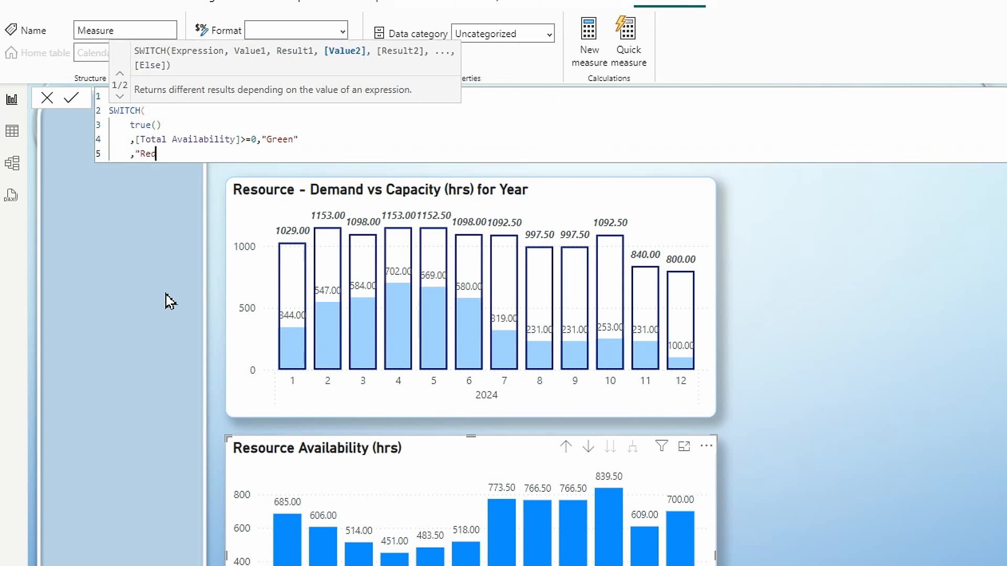
text(")
key(alt+Return)
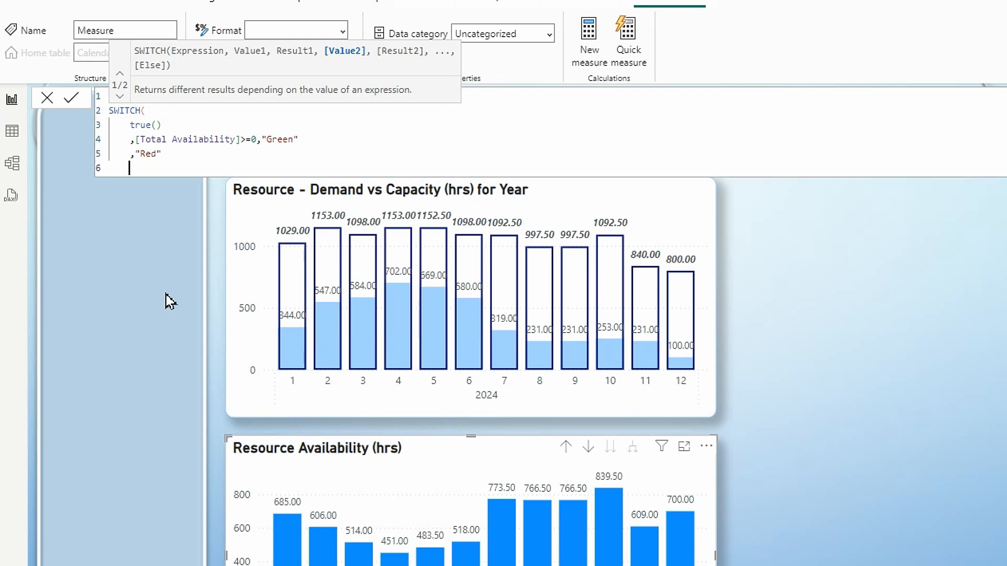
text())
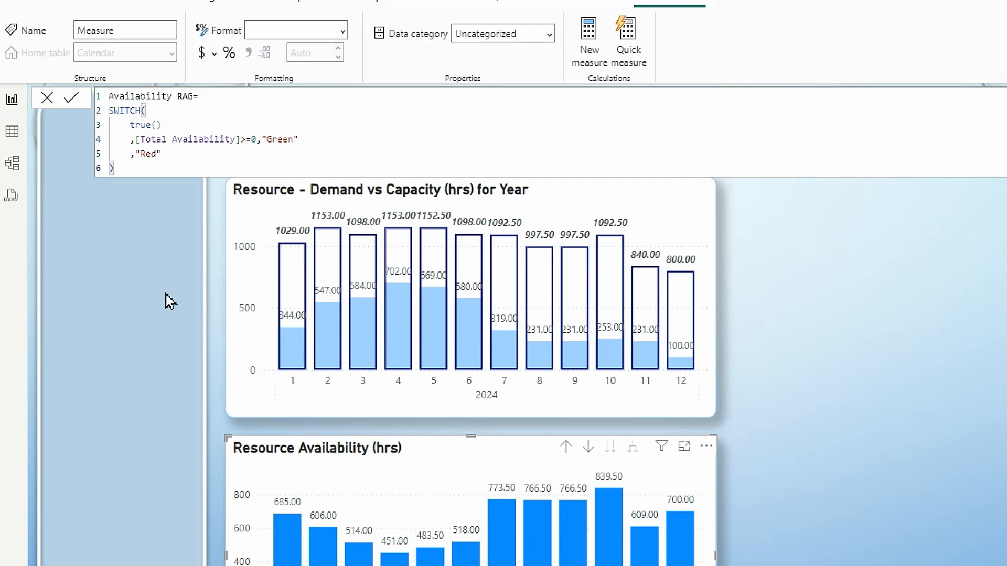
key(Return)
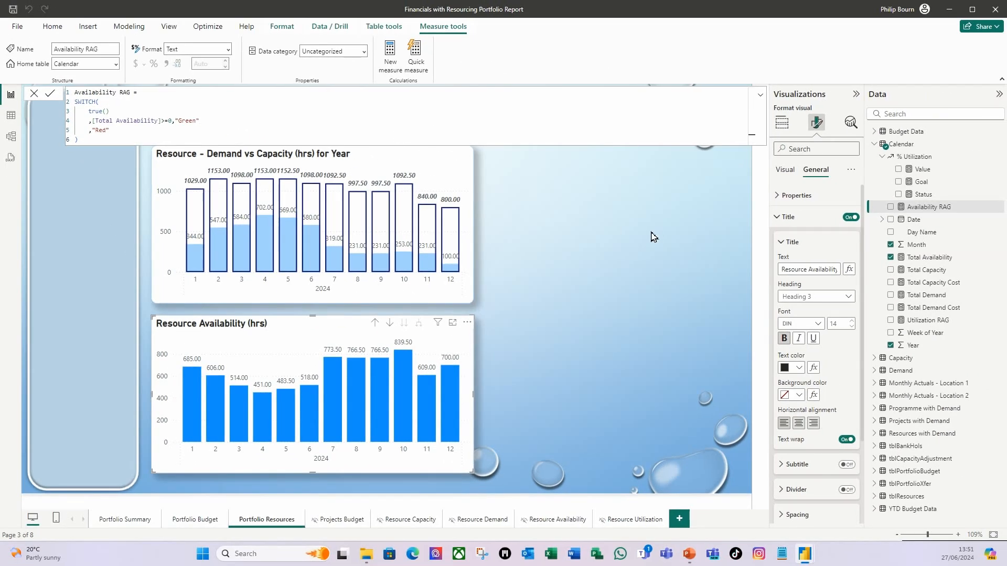
click(653, 238)
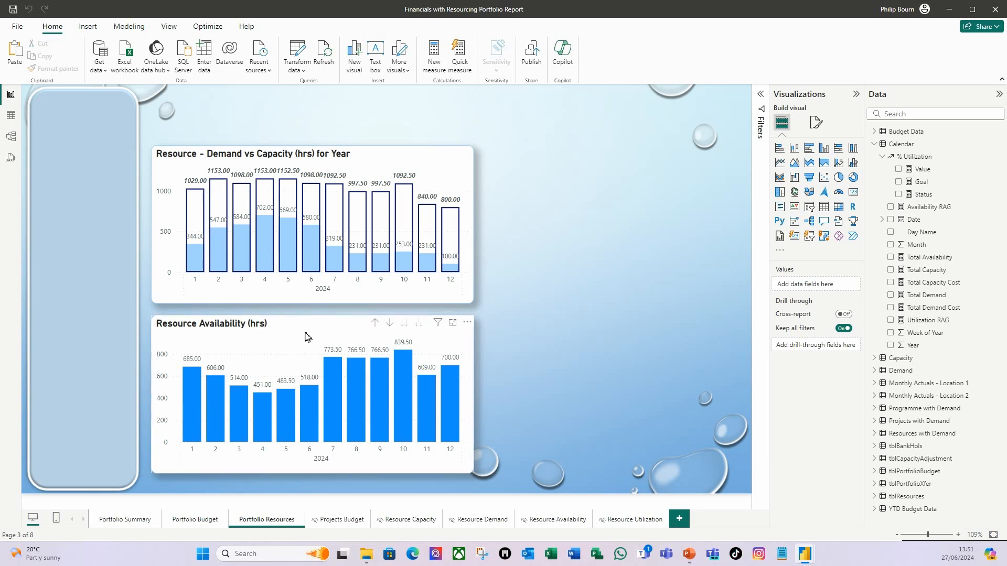
Apply conditional formatting to the Resource Availability (hrs) chart's column color, using the Field value style based on Calendar's Availability RAG measure.
click(306, 337)
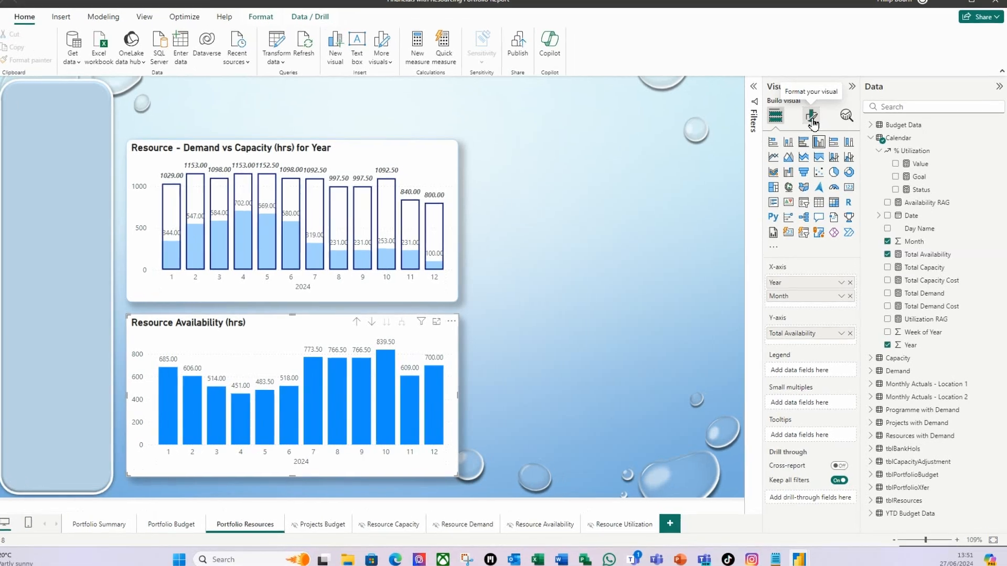
click(817, 124)
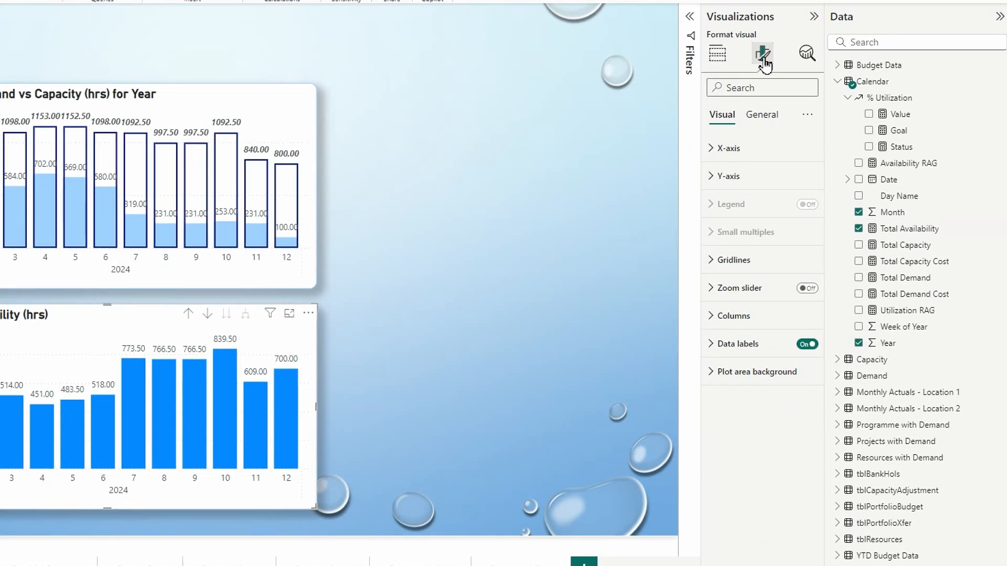
click(716, 318)
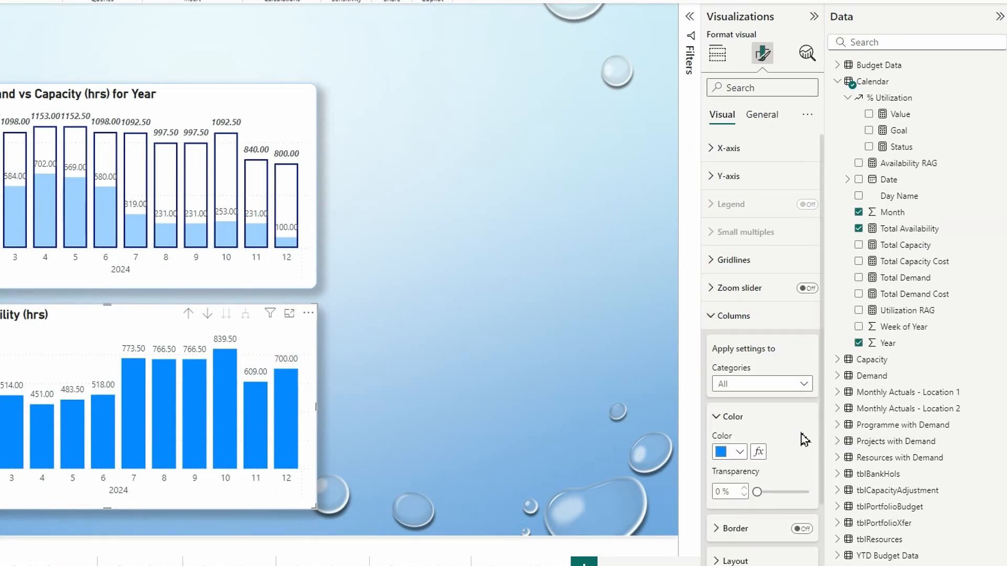
scroll(787, 456, down, 2)
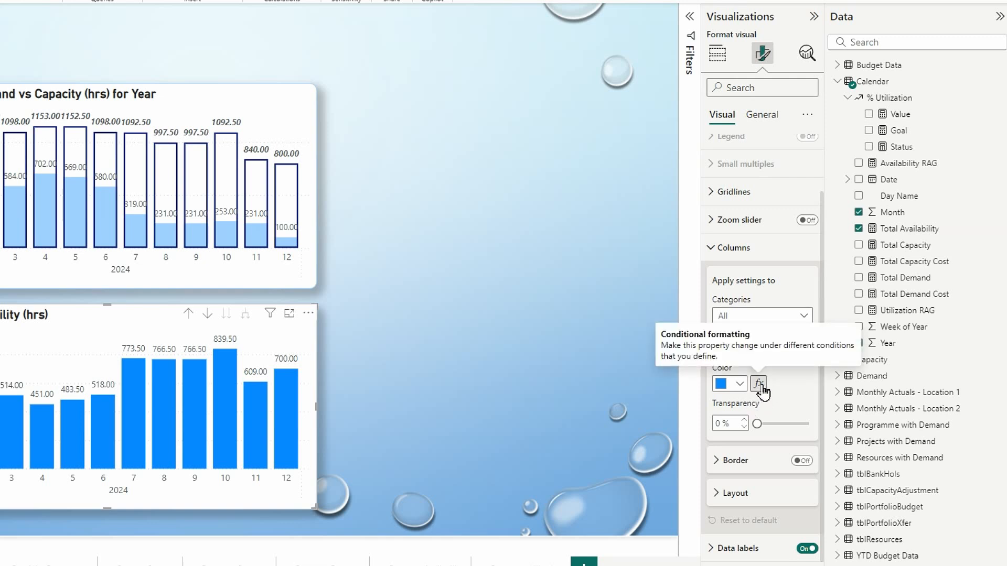
click(759, 385)
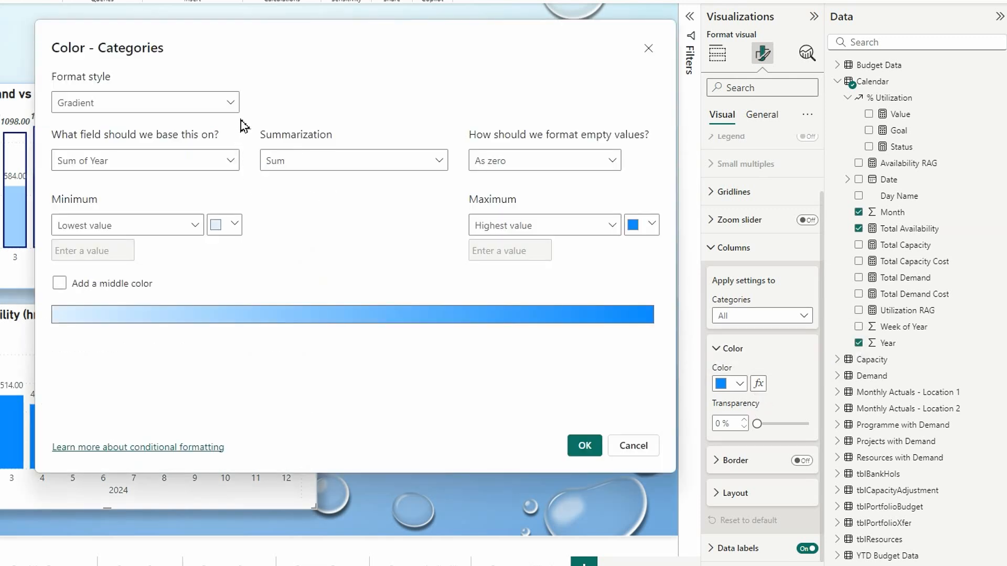
click(230, 110)
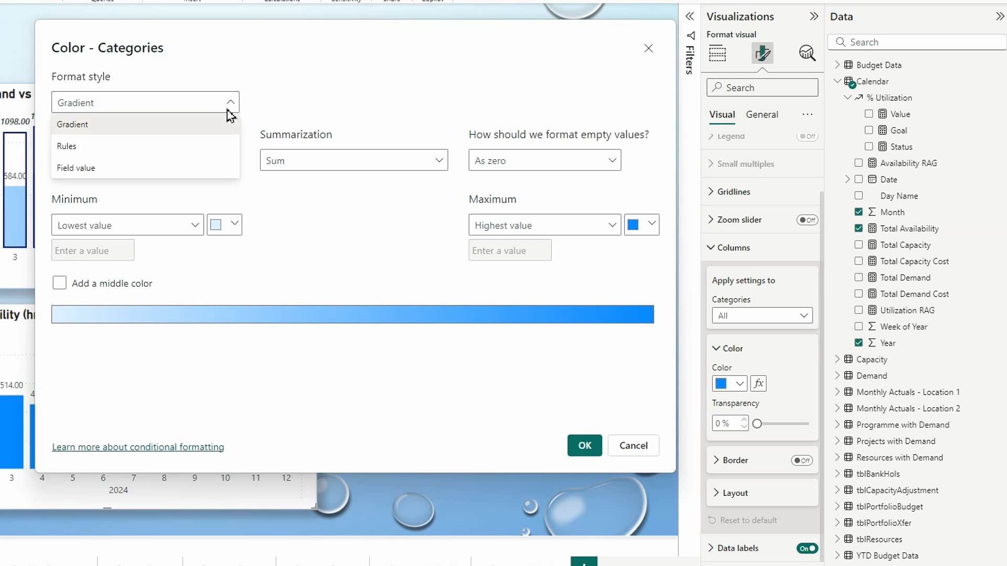
click(76, 169)
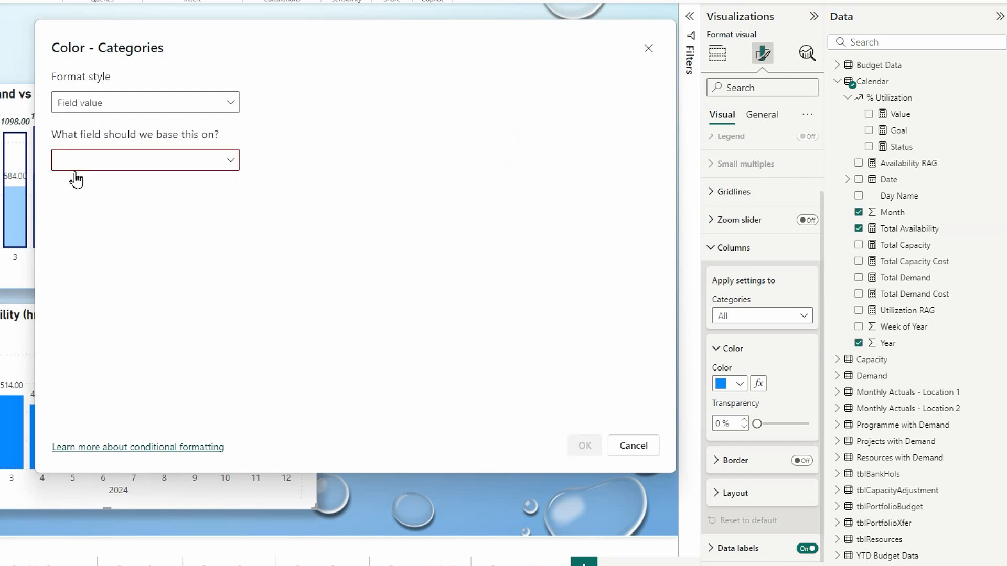
click(230, 162)
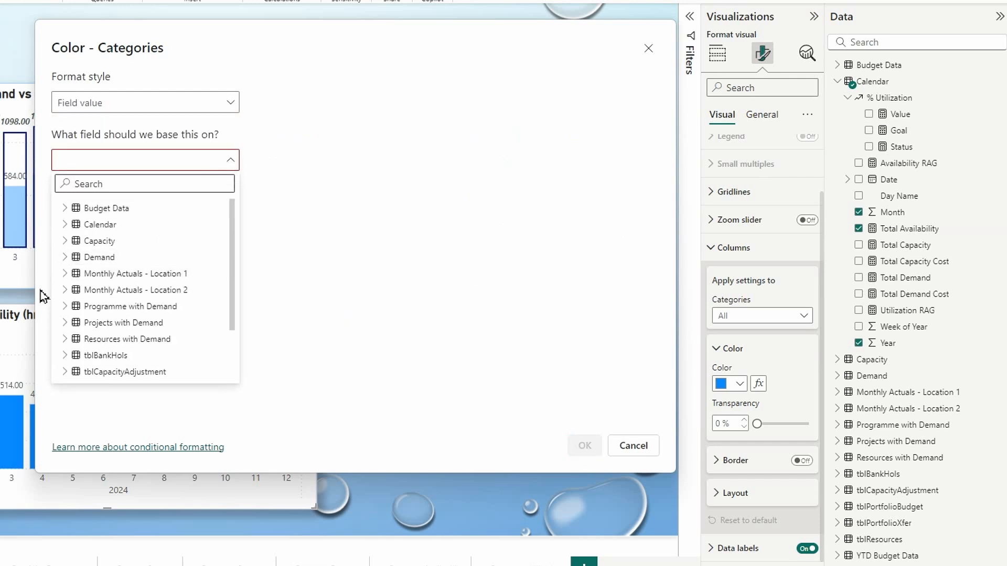
click(68, 226)
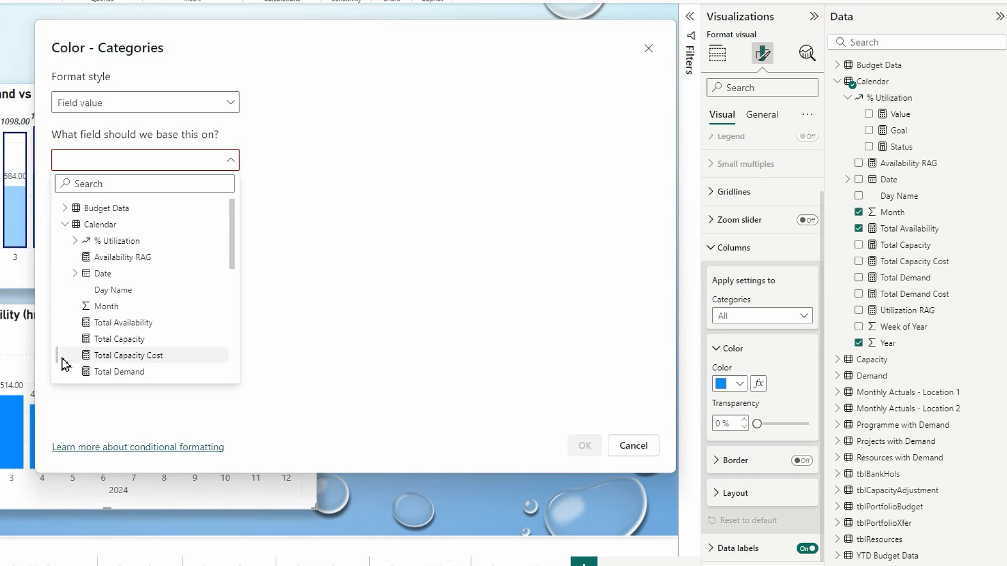
click(124, 259)
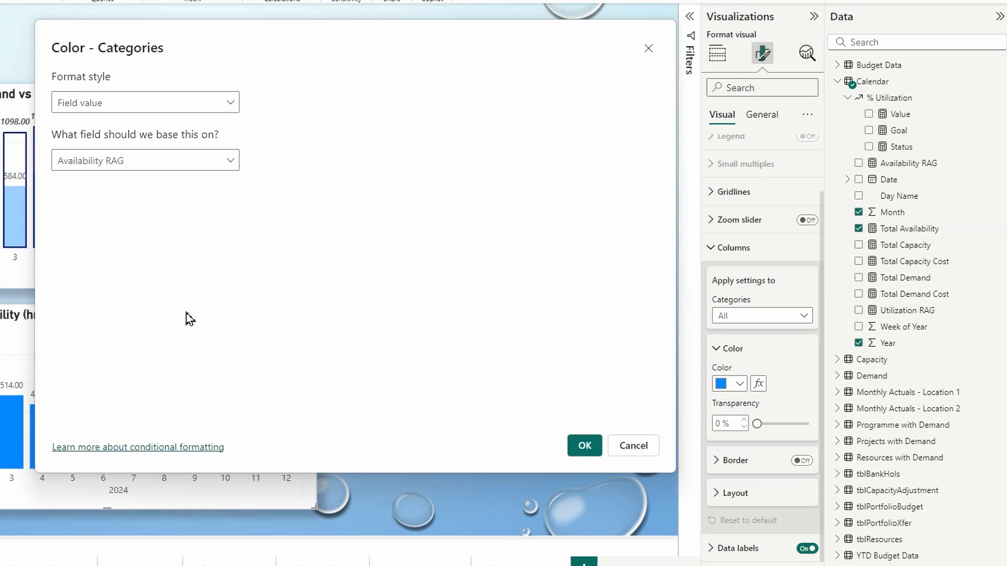
click(585, 446)
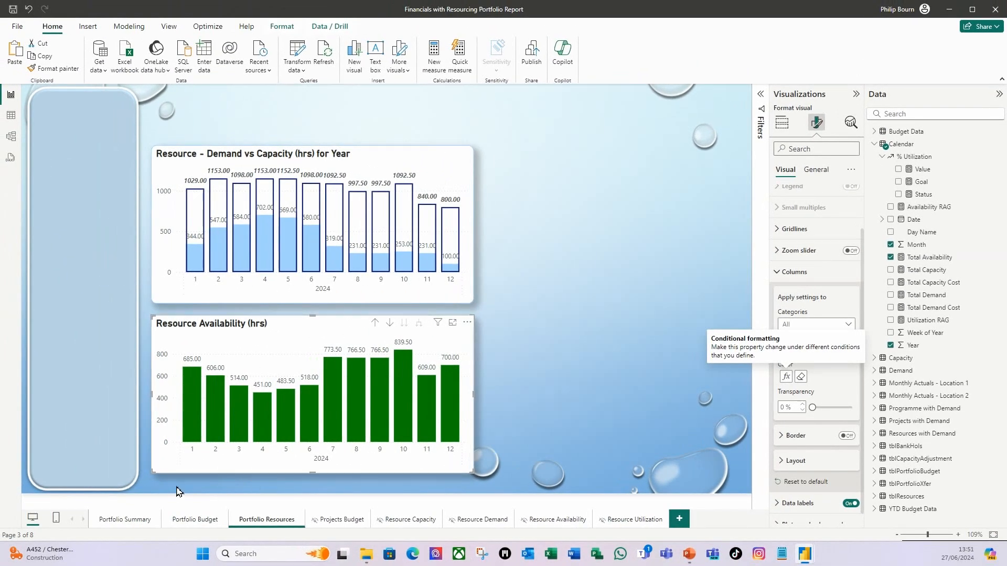
Apply conditional formatting to the Resource Availability (hrs) chart's data label value color, using the Field value style based on Calendar's Availability RAG.
mouse_move(189, 396)
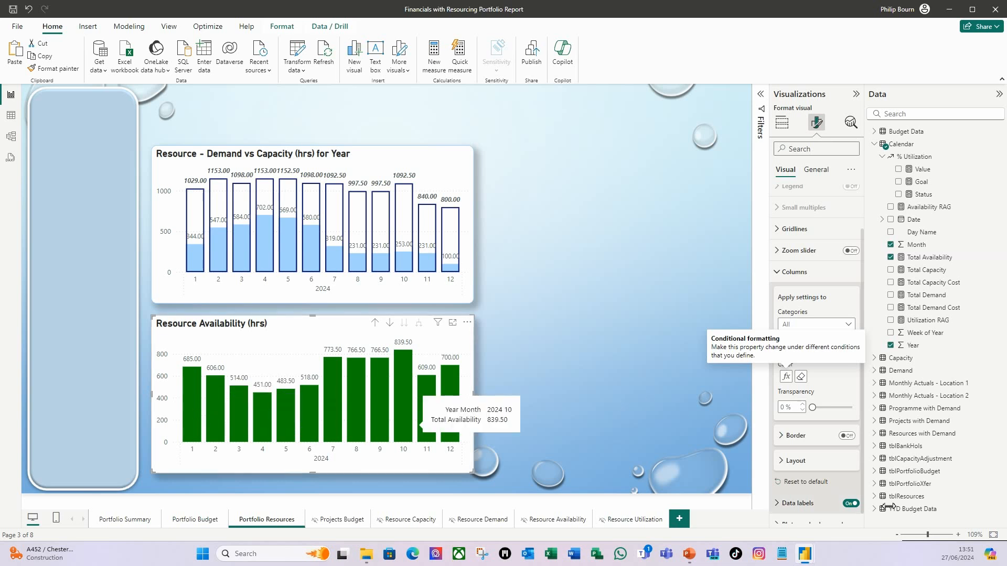
scroll(806, 458, down, 1)
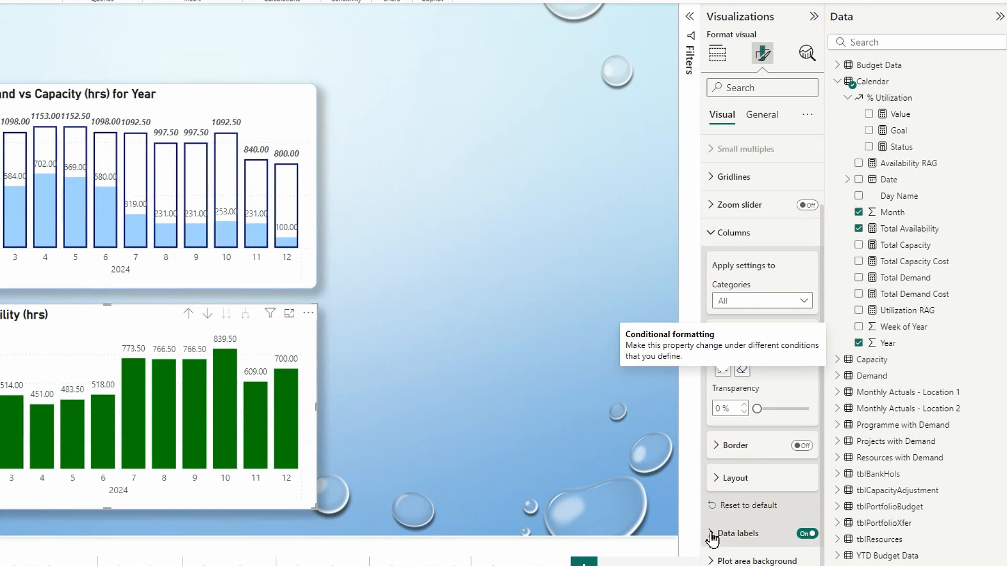
click(711, 537)
scroll(787, 493, down, 5)
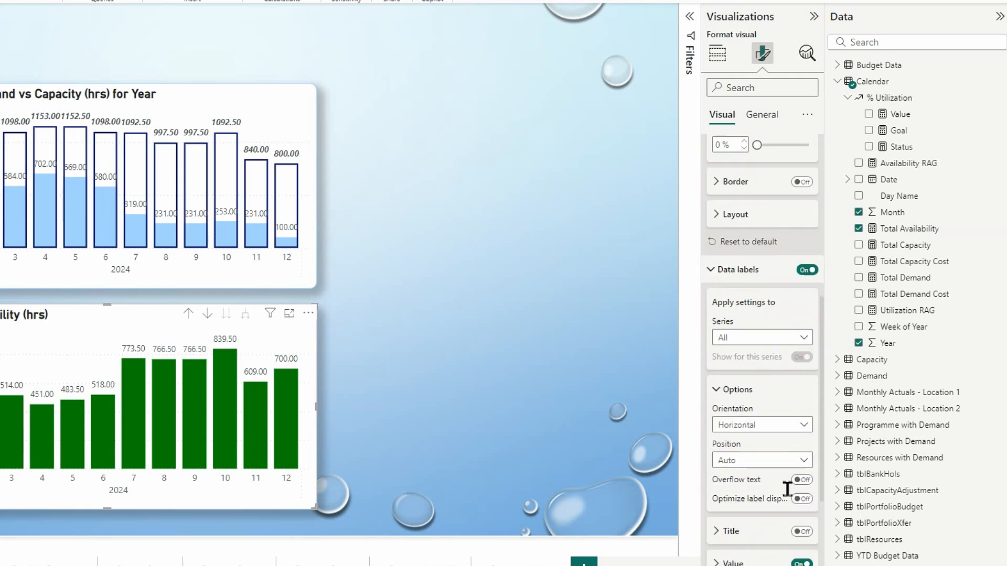
scroll(749, 455, down, 3)
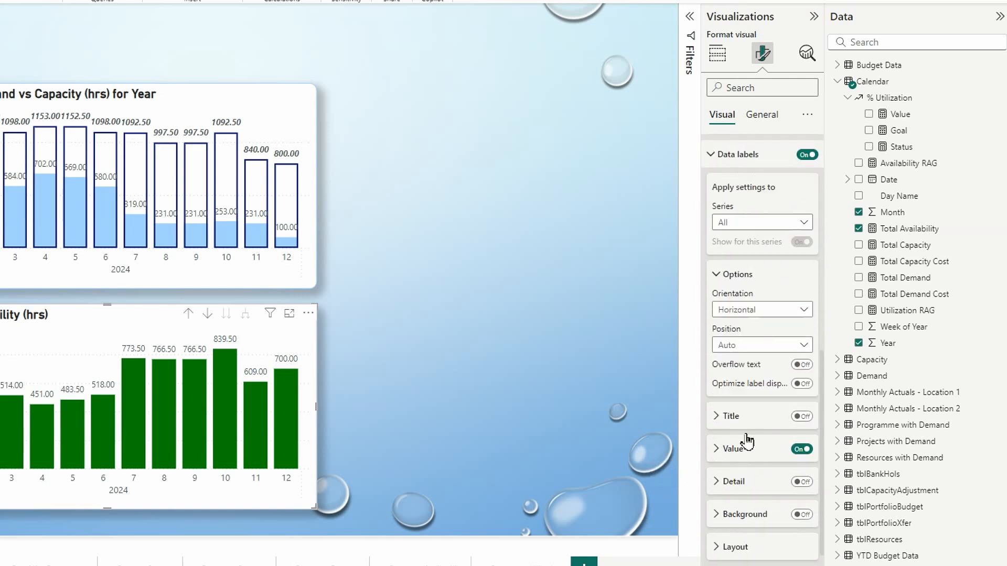
click(718, 422)
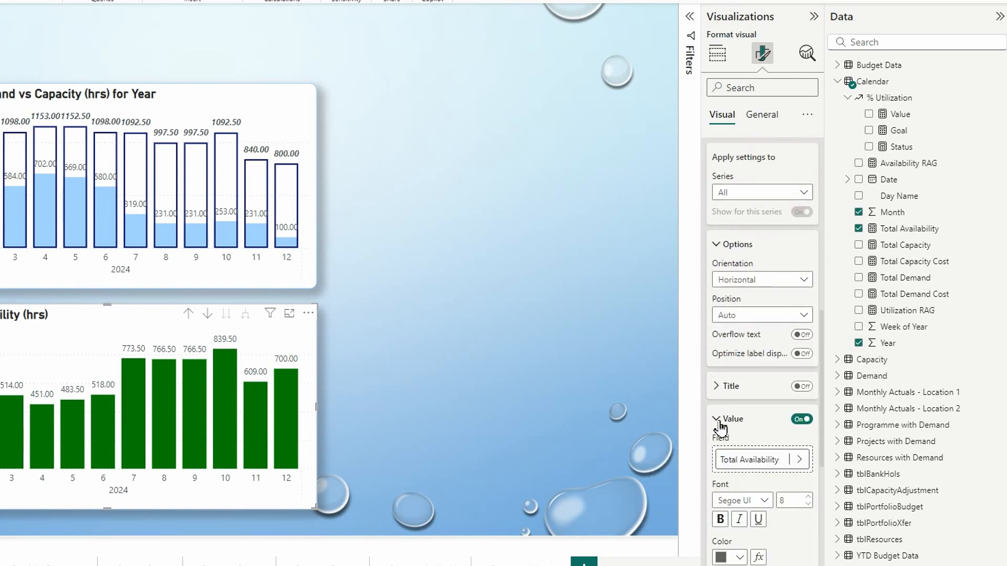
scroll(775, 498, down, 3)
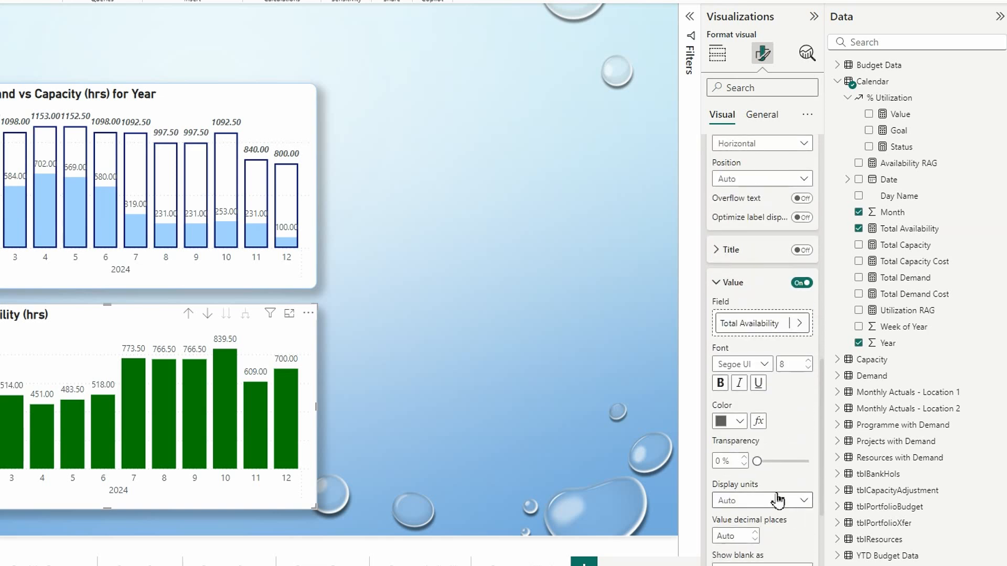
click(759, 422)
click(231, 106)
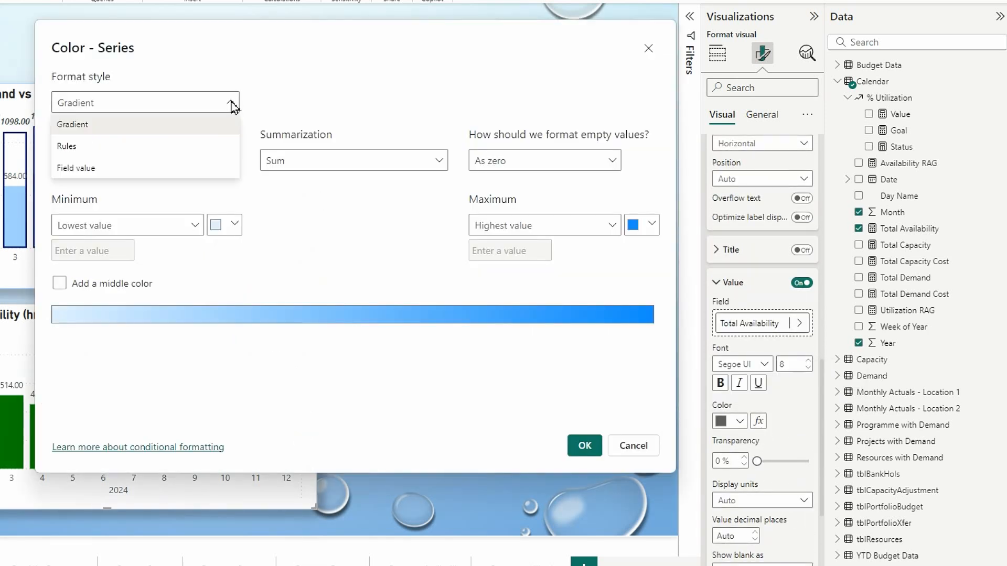
click(93, 167)
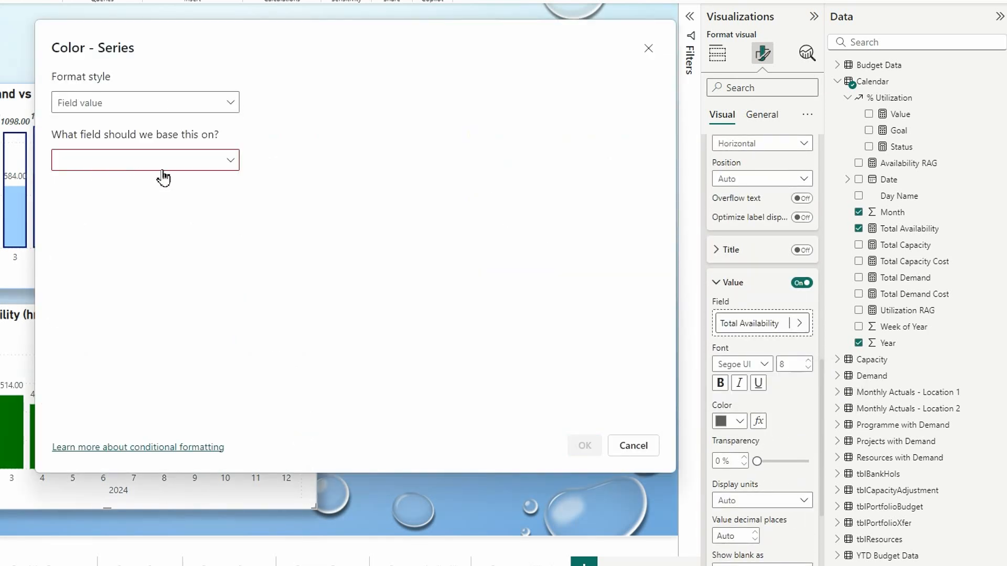
click(239, 169)
click(68, 225)
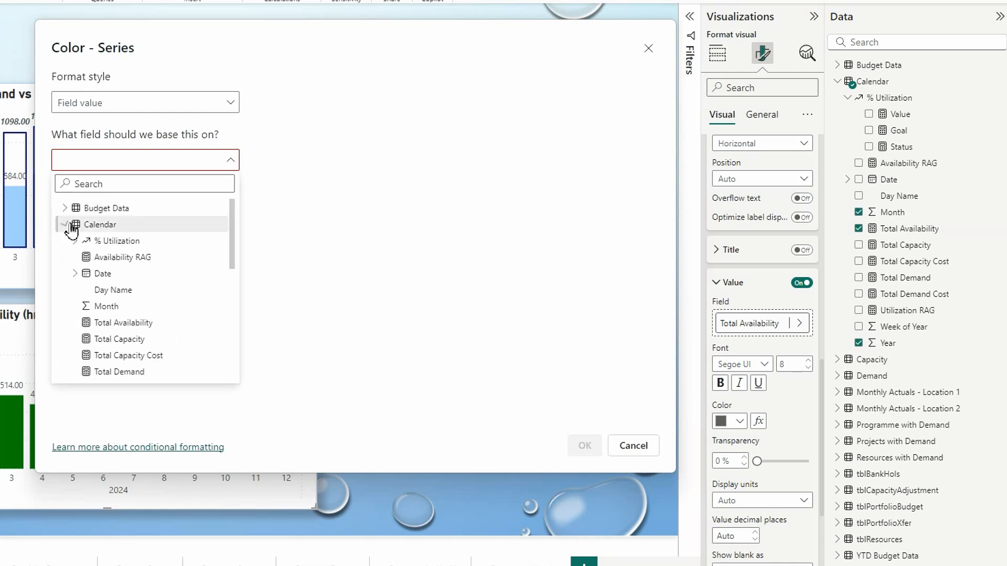
click(133, 259)
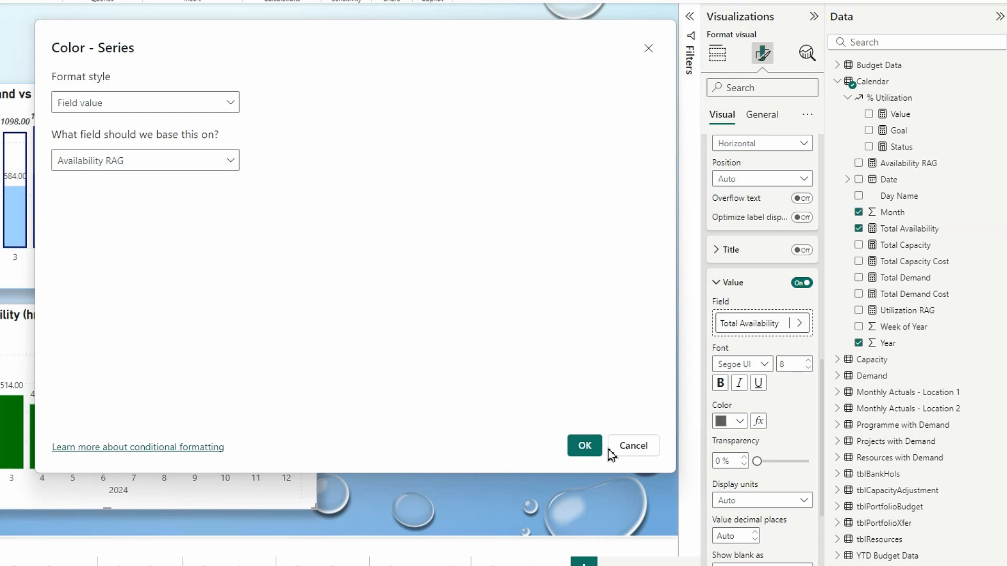
click(588, 446)
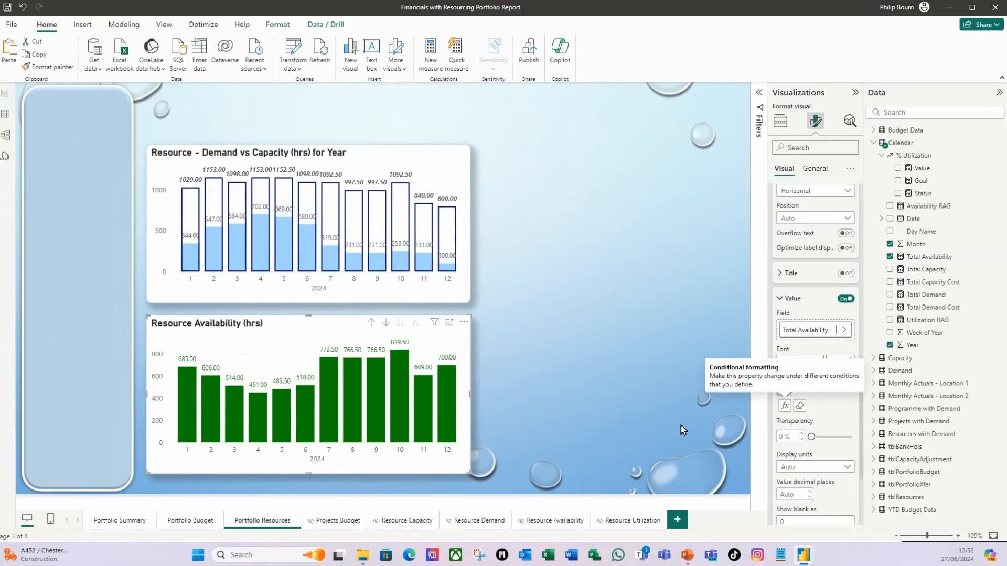
click(628, 233)
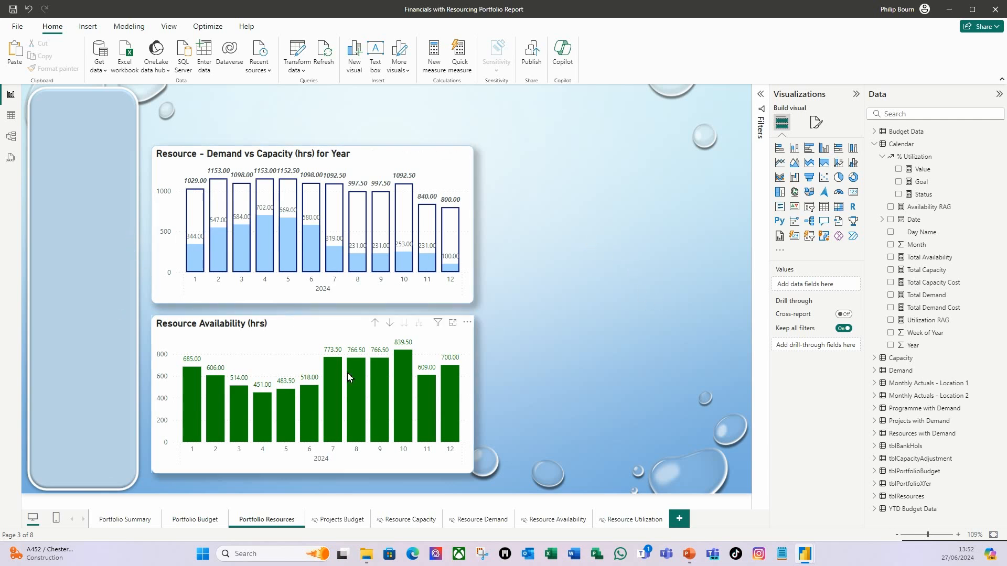
Copy the Skill Set table from the Portfolio Summary page onto the Portfolio Resources page.
click(126, 520)
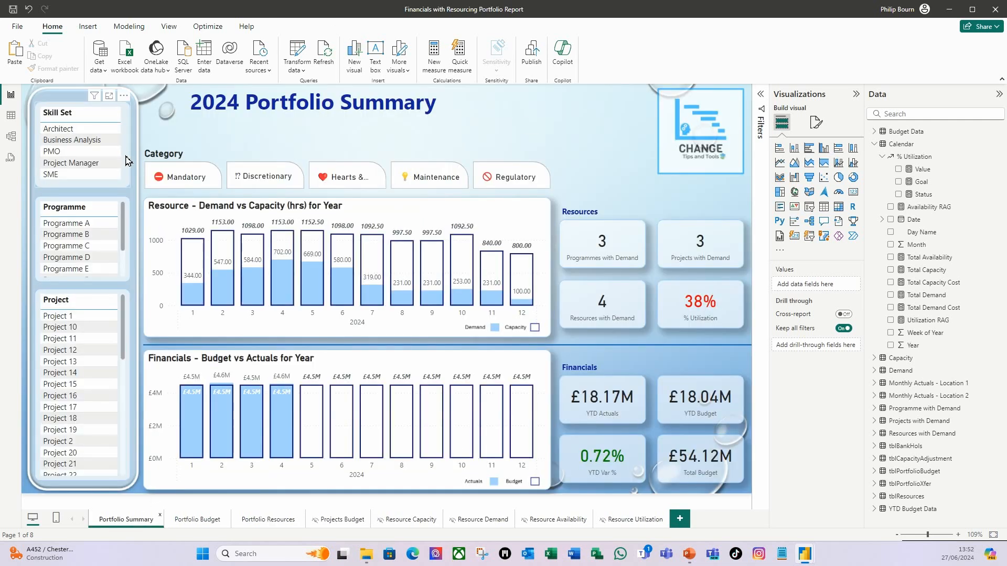
click(128, 162)
key(ctrl+c)
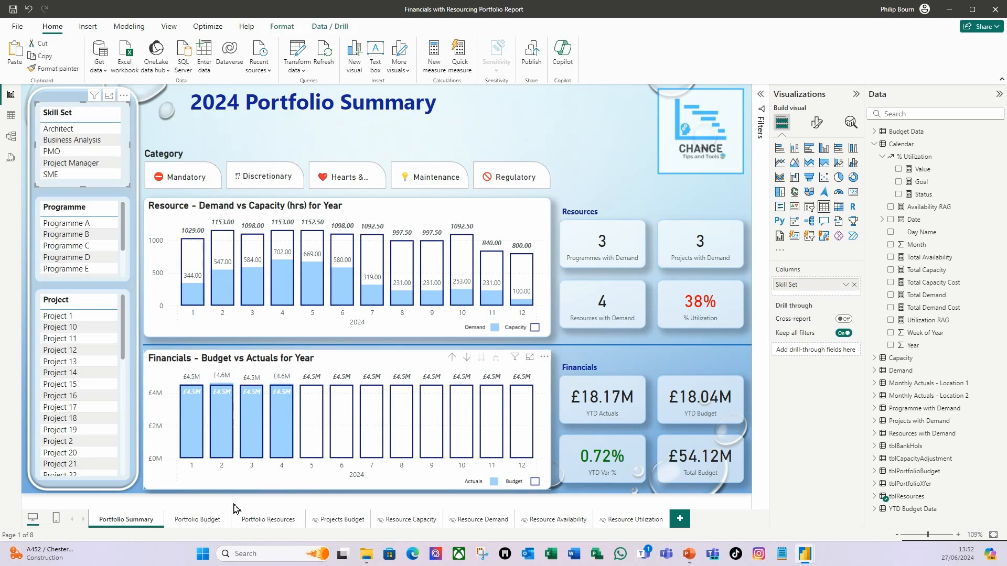
click(268, 522)
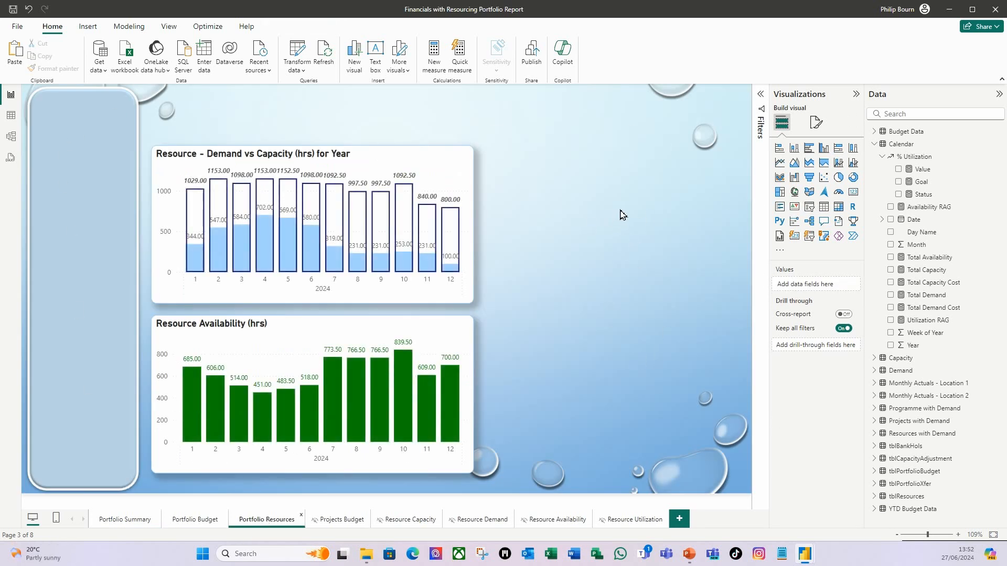
key(ctrl+v)
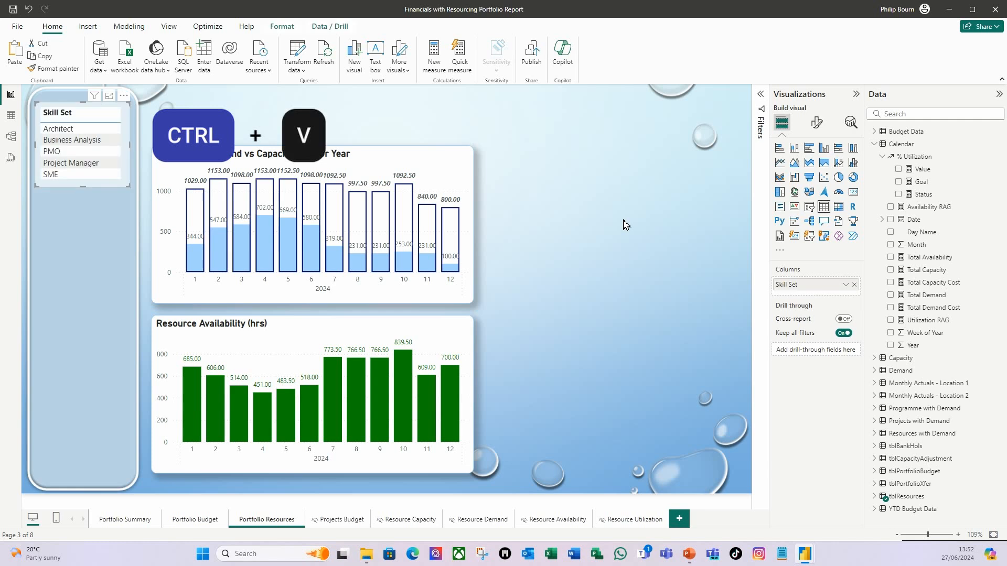
click(273, 118)
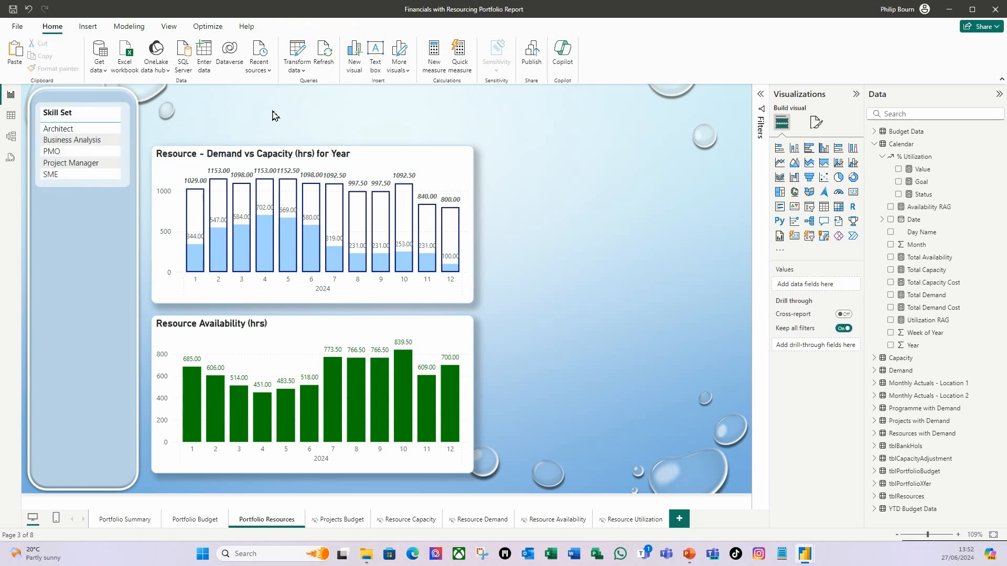
Paste a second Skill Set table directly beneath the first and stretch it down to fill the rest of the side panel.
click(118, 192)
key(ctrl+v)
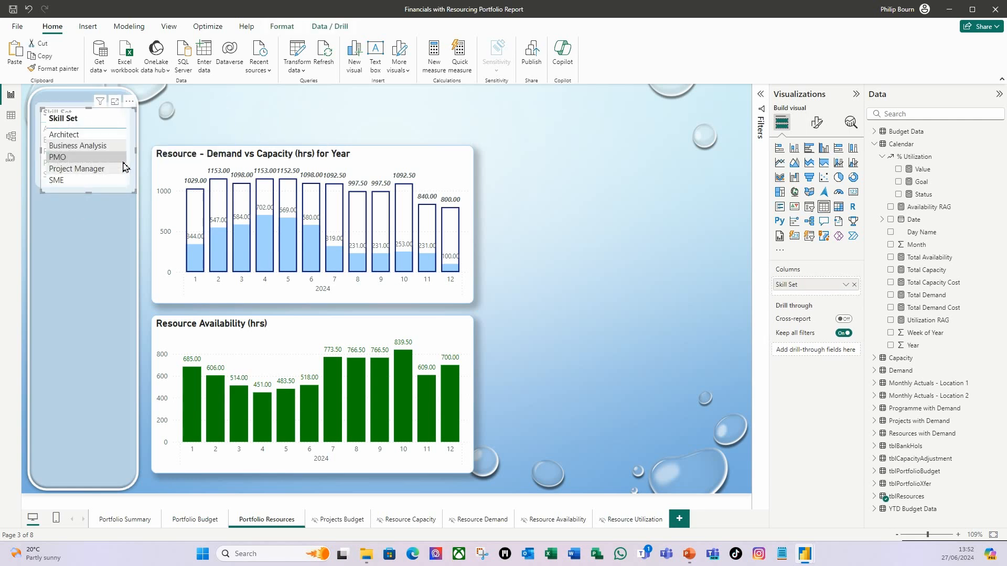
drag(107, 194, 100, 281)
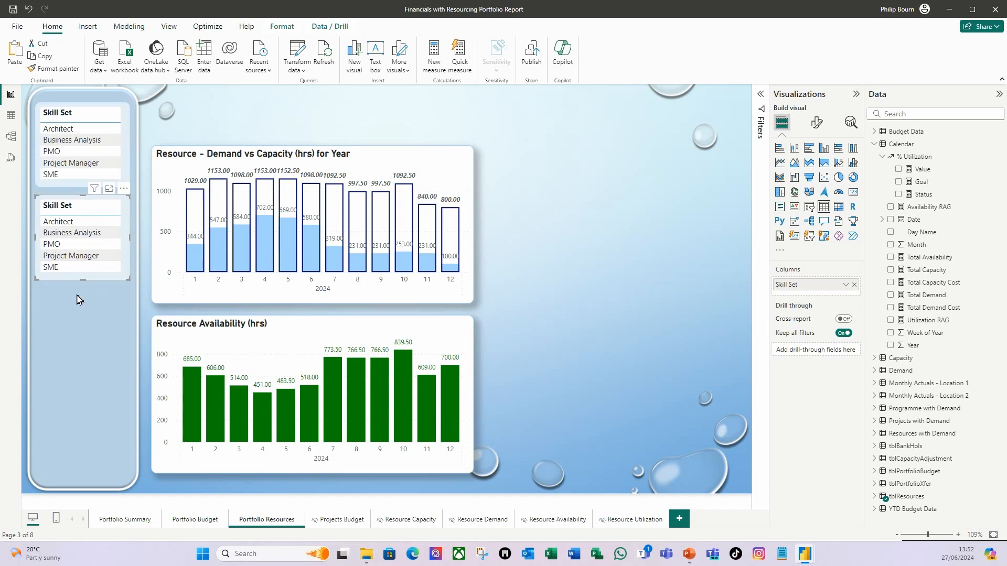
drag(84, 286, 61, 477)
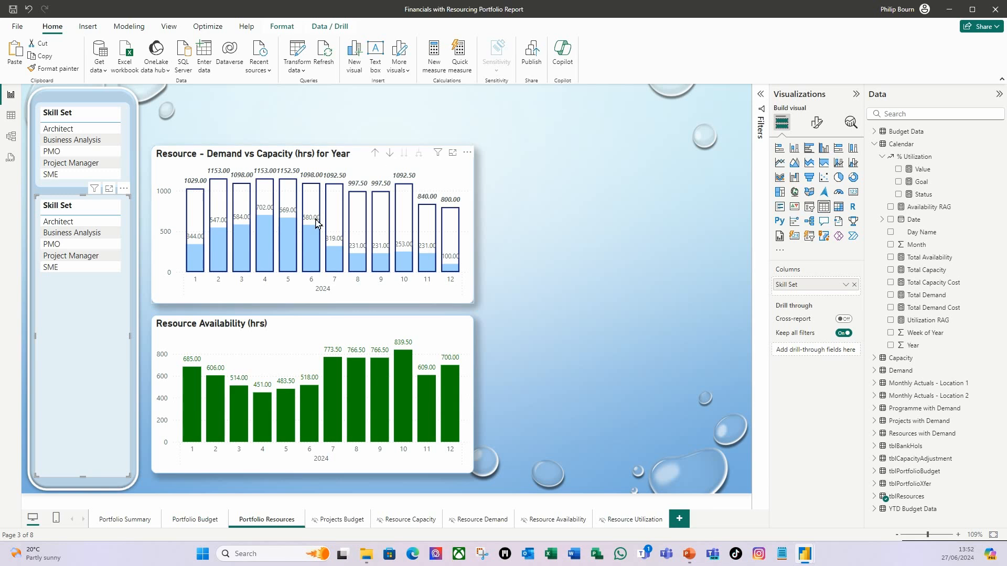
Replace the lower table's Skill Set field with Resource from tblResources and widen its column to span the table.
click(854, 284)
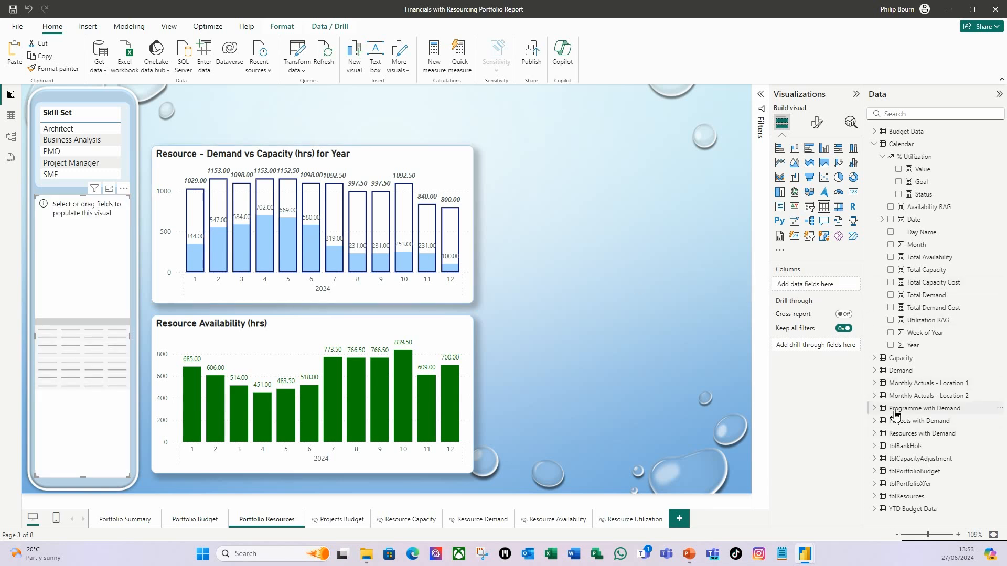
click(875, 497)
scroll(929, 418, down, 2)
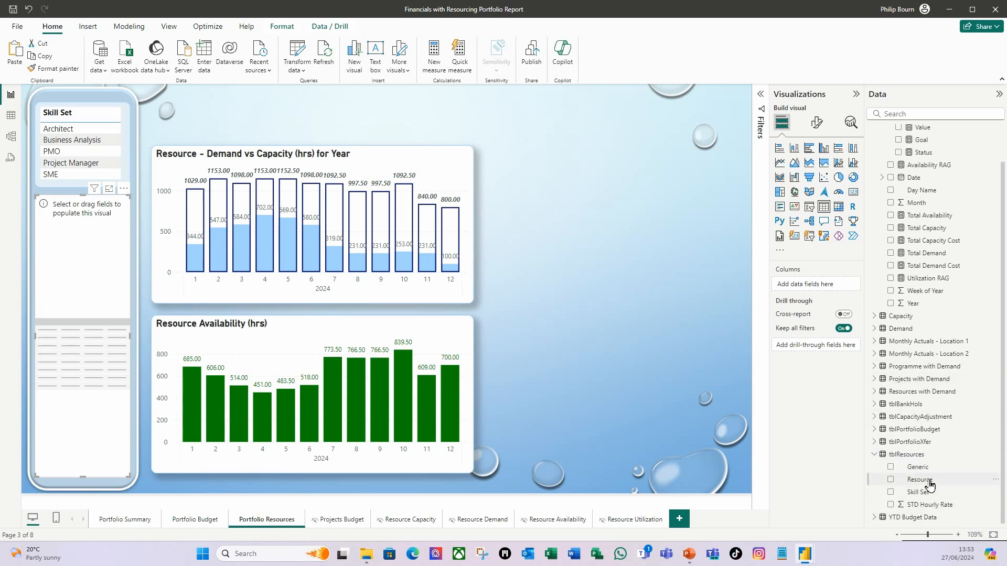
drag(929, 485, 821, 287)
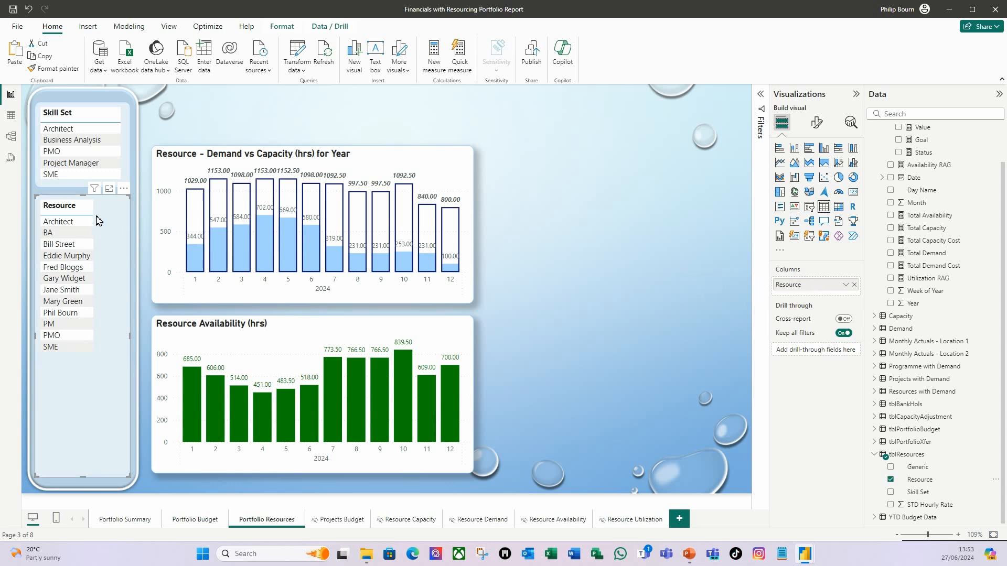
drag(95, 215, 121, 216)
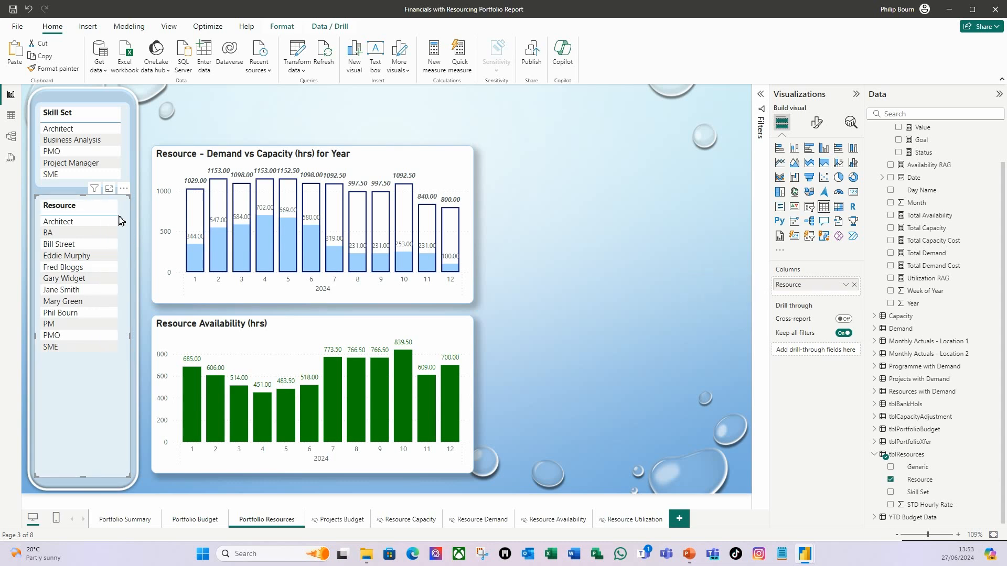
Check how the Skill Set and Resource tables interact with the page's other visuals in interaction editing mode, and leave that mode.
click(99, 108)
click(281, 27)
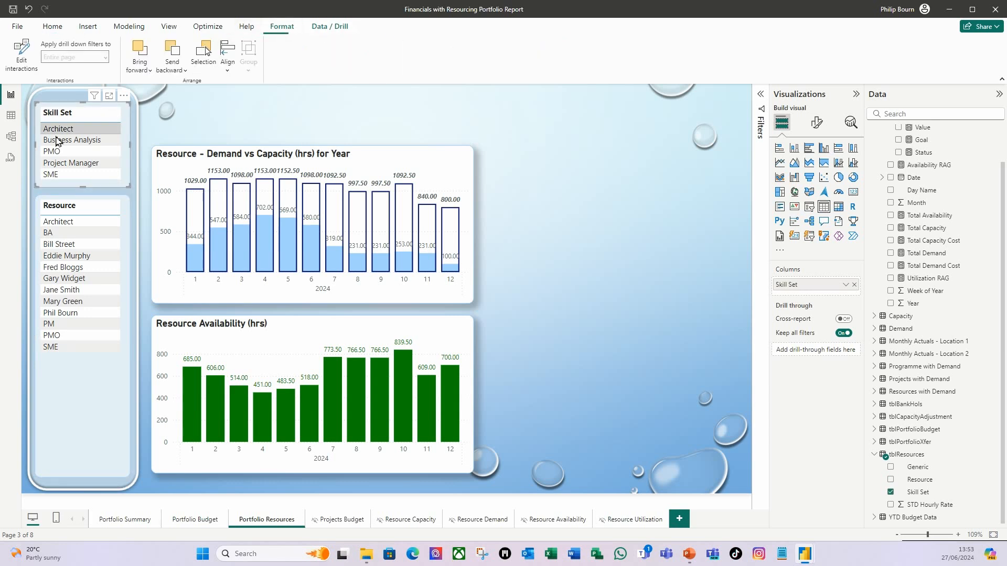
click(26, 65)
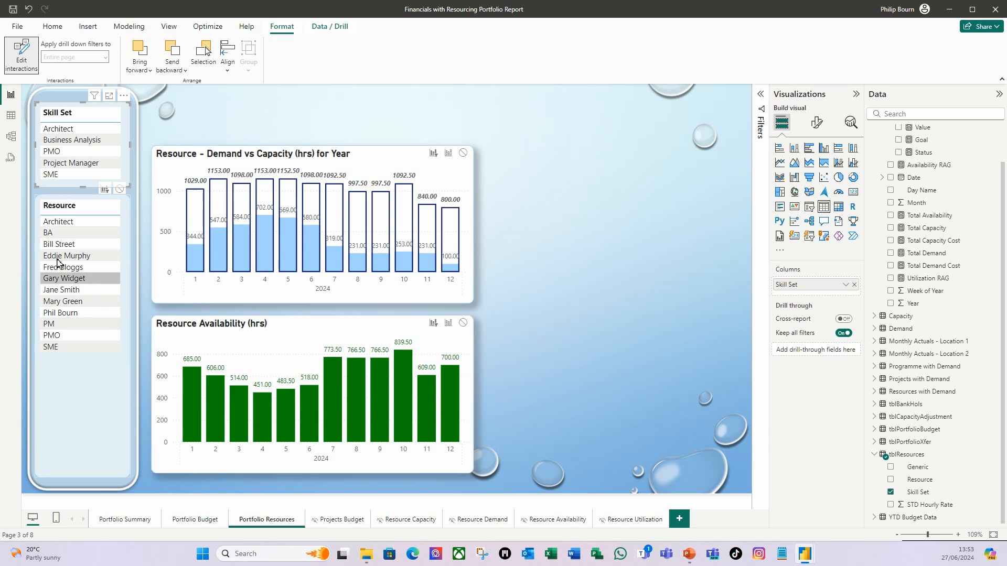
click(82, 198)
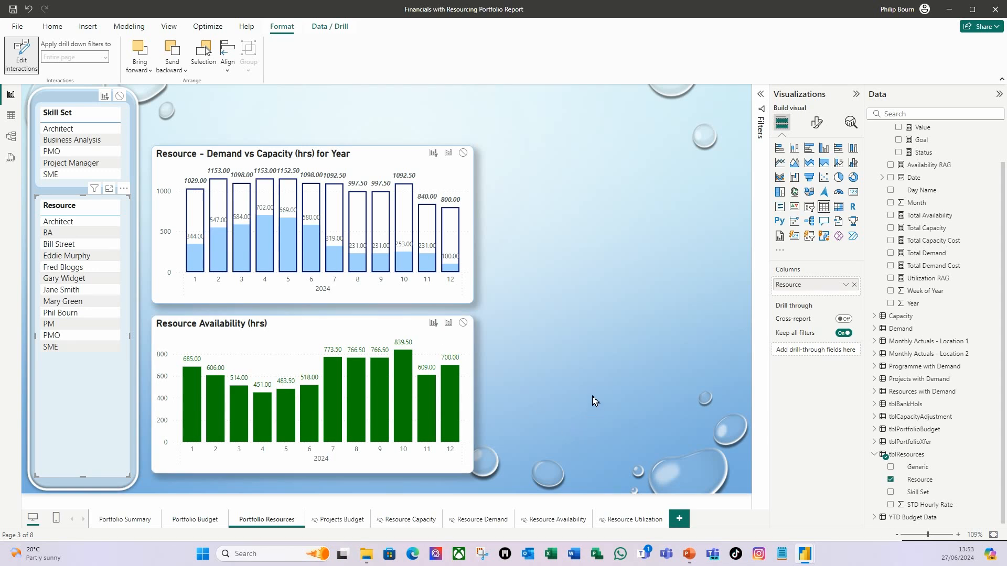
click(21, 55)
click(266, 123)
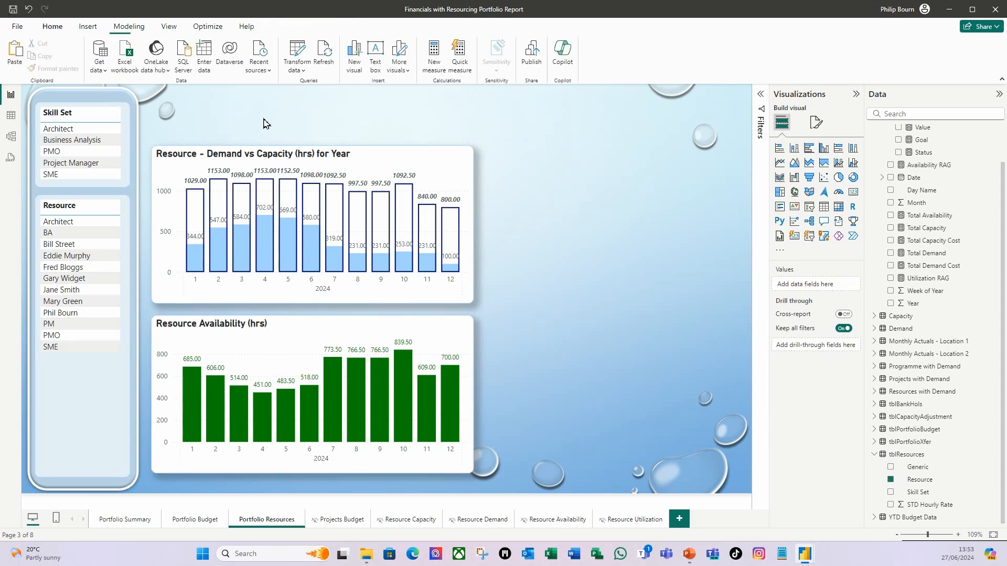
Test the Skill Set table by filtering the page to Architect, clear the filter and deselect the table.
click(55, 133)
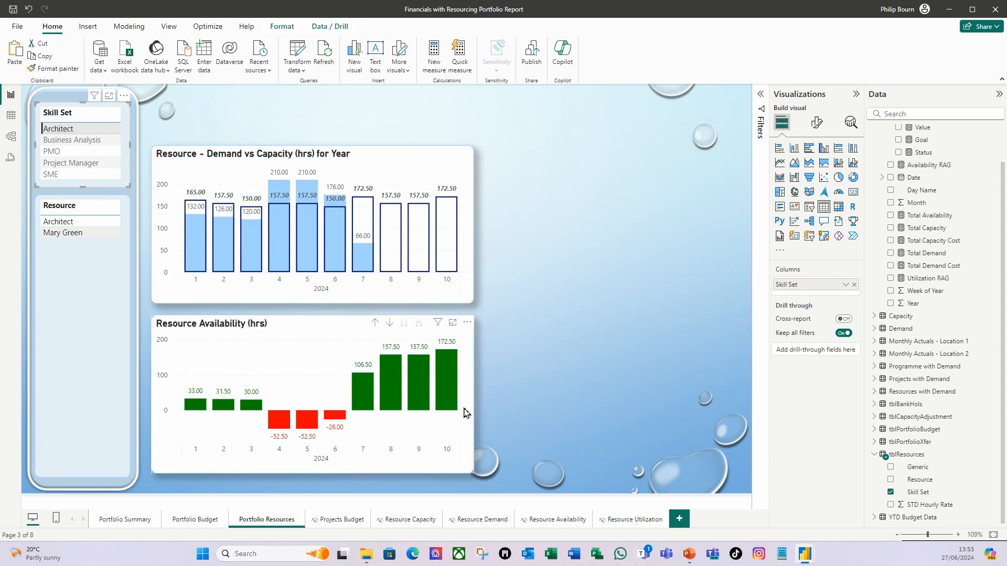
click(69, 132)
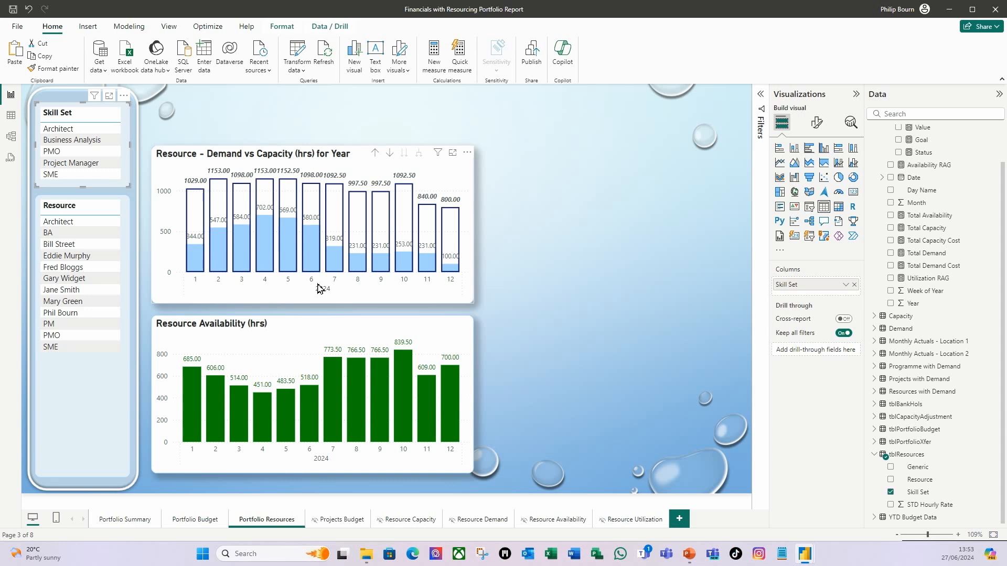
click(585, 222)
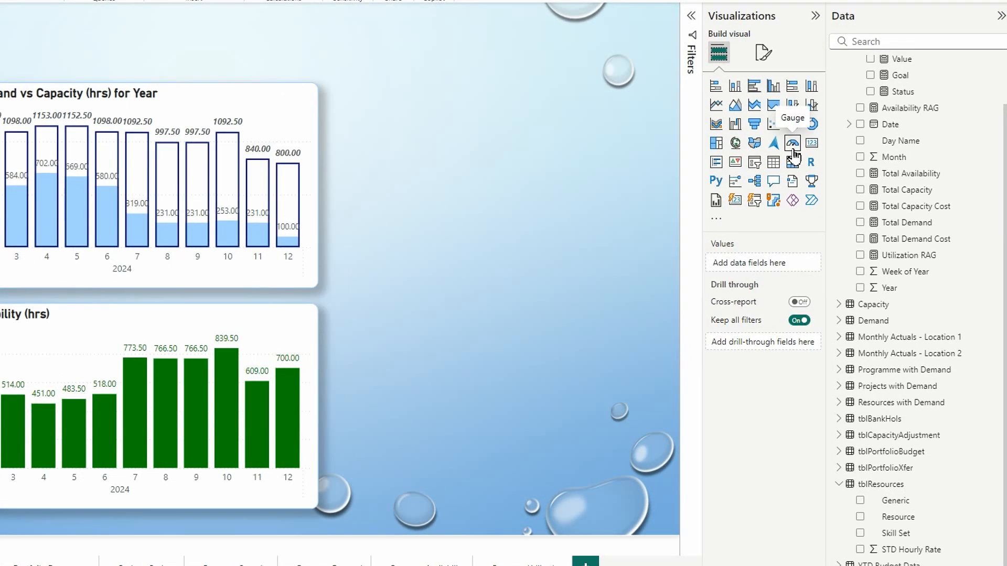
Add a gauge visual with the % Utilization Value as its value and the % Utilization Goal as its target value.
click(792, 143)
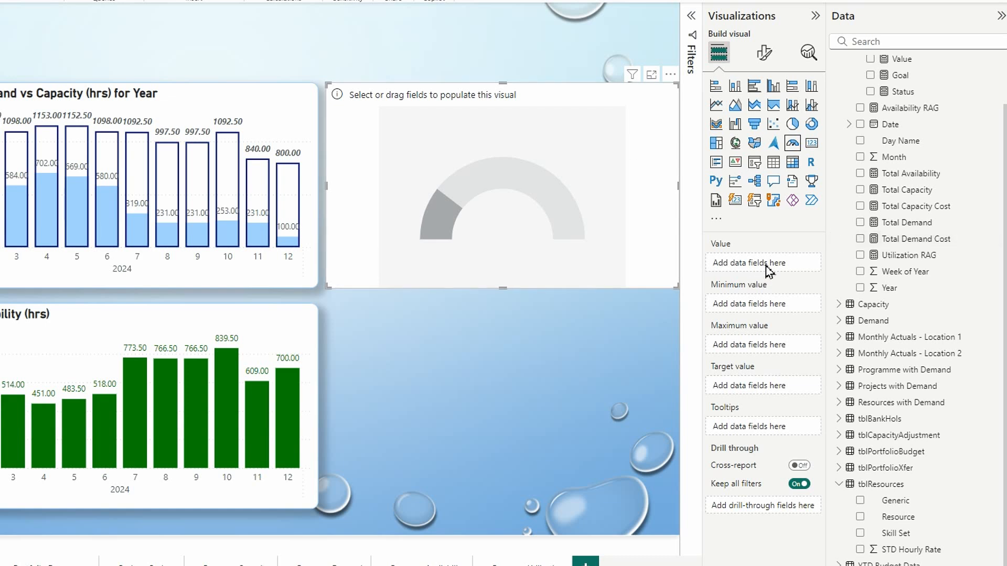
scroll(917, 184, up, 2)
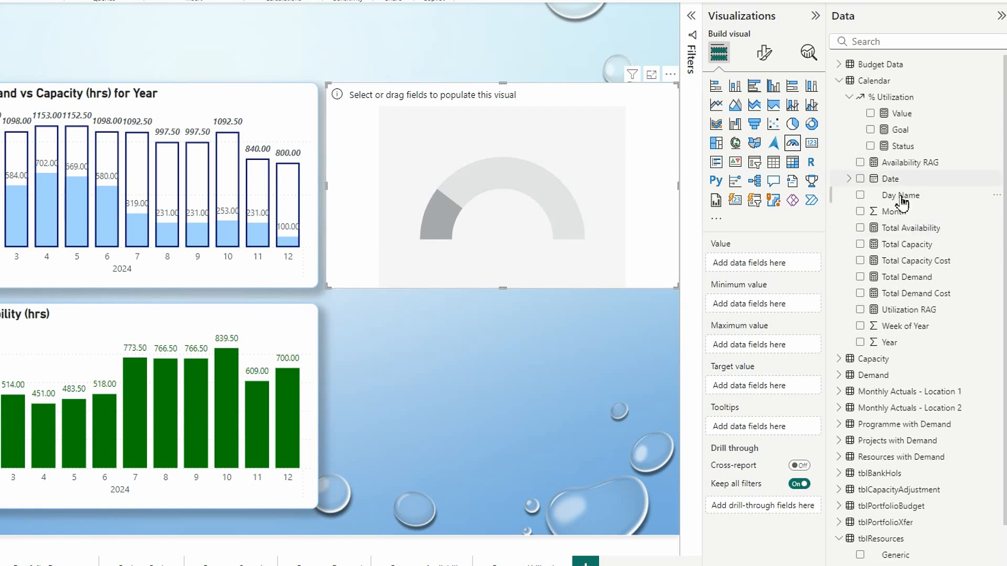
drag(901, 113, 770, 268)
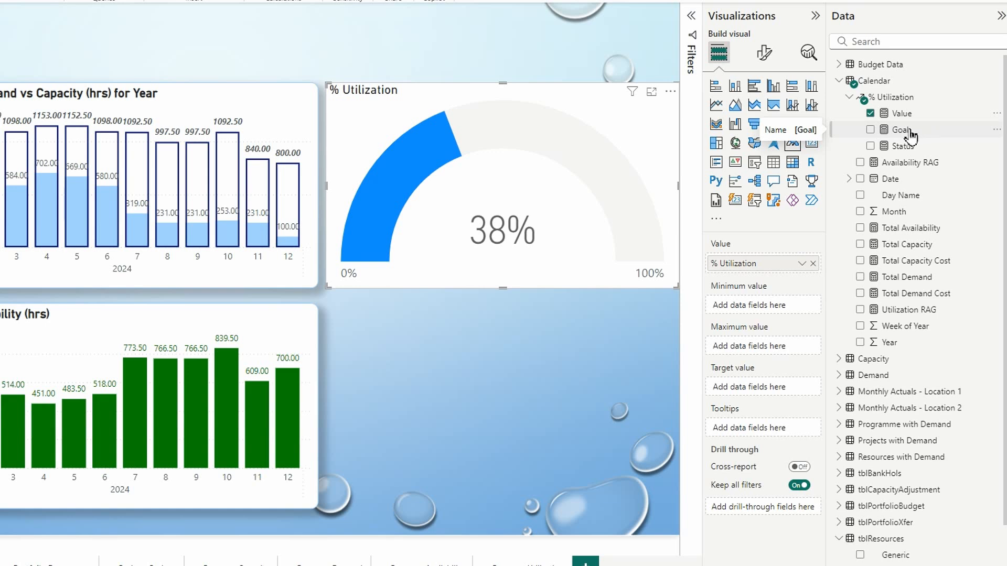
drag(911, 138, 771, 390)
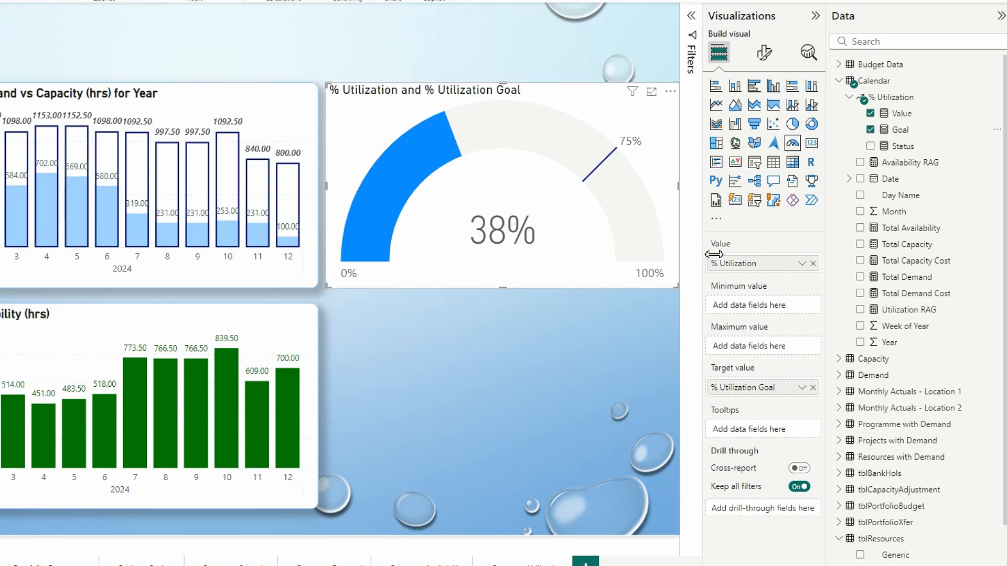
Shorten the gauge's title to "% Utilization" and make it bold.
click(762, 56)
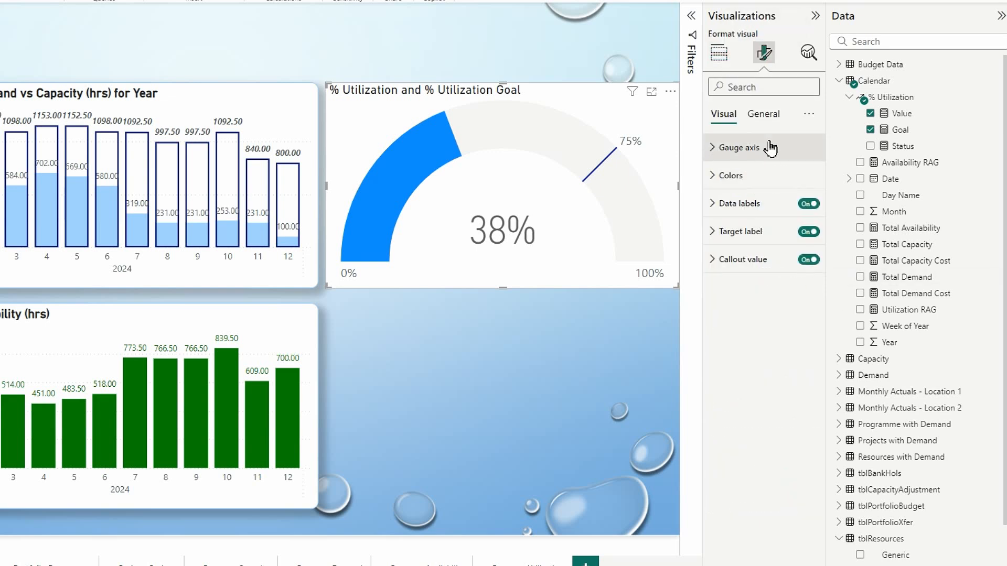
click(767, 114)
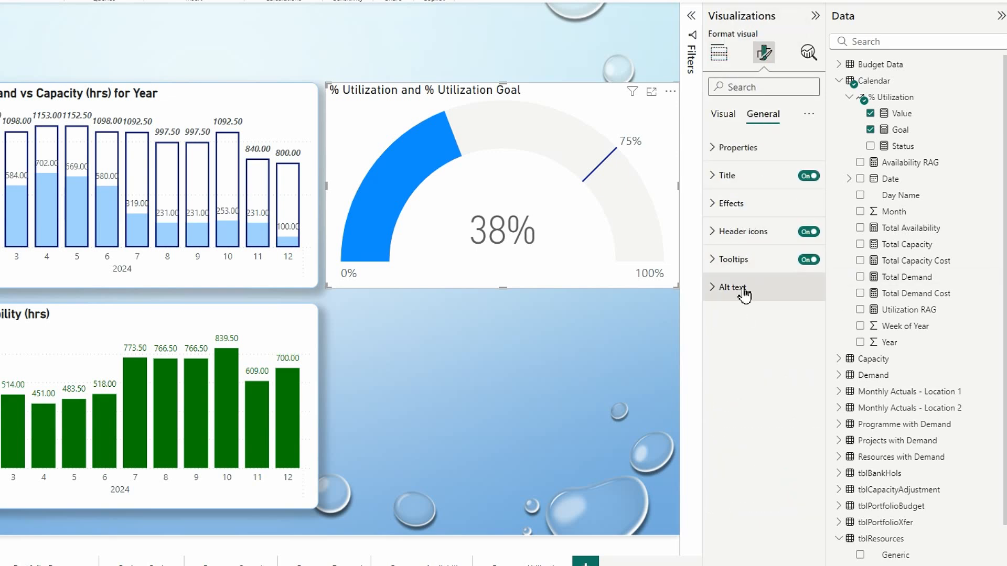
click(714, 176)
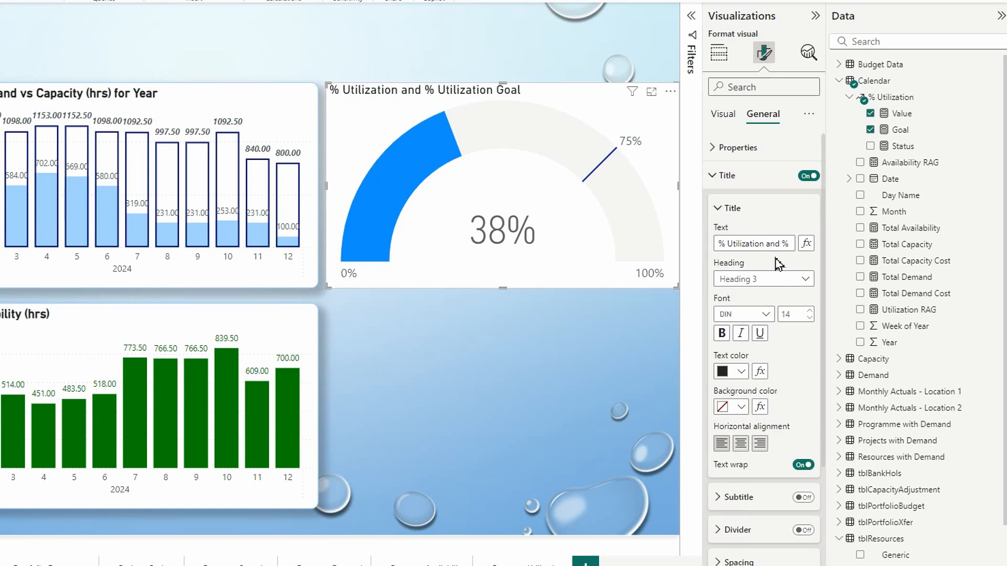
drag(766, 243, 850, 252)
key(BackSpace)
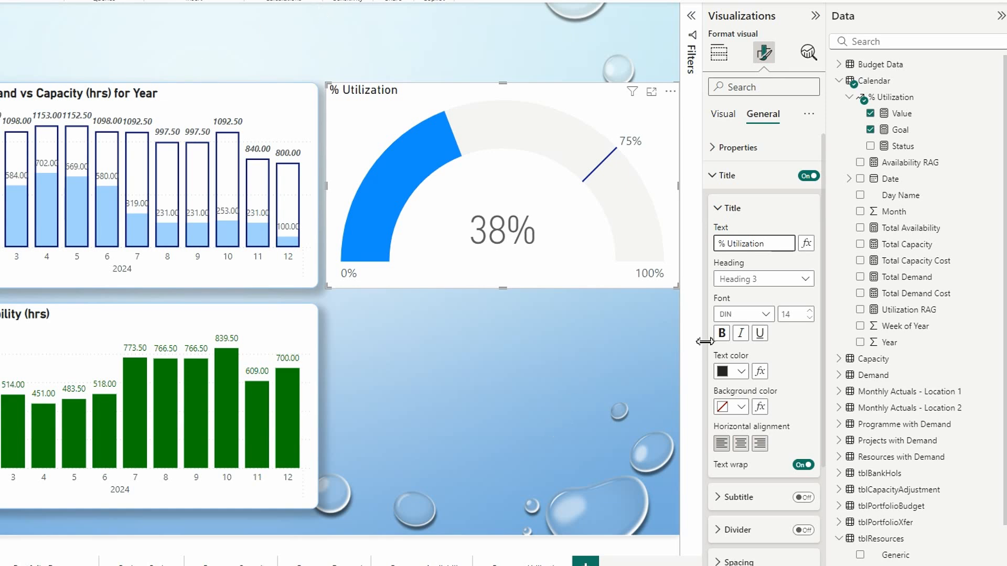
click(722, 333)
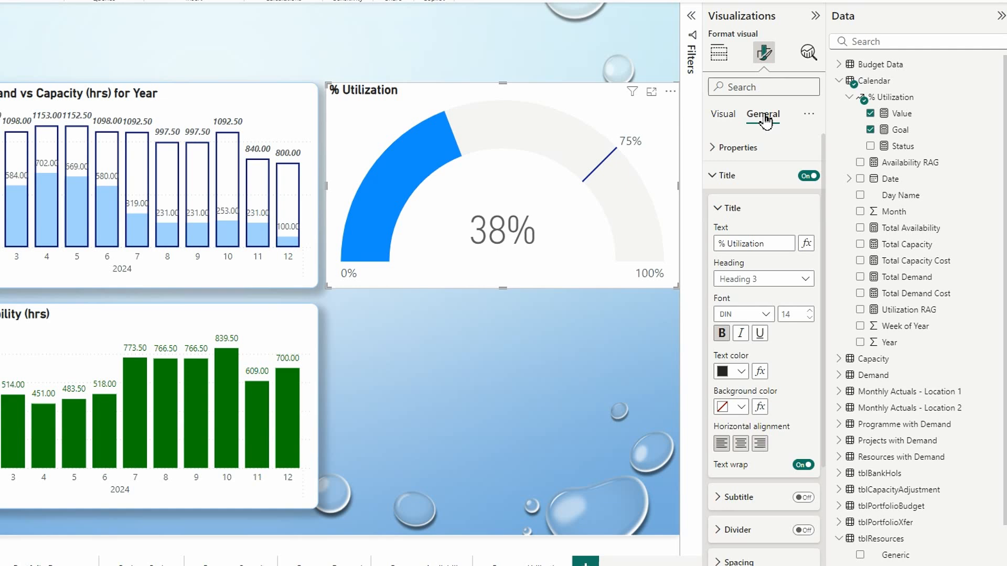
Set the gauge's height to 180 and width to 400, widen it to about 460, and deselect it.
click(736, 148)
click(734, 216)
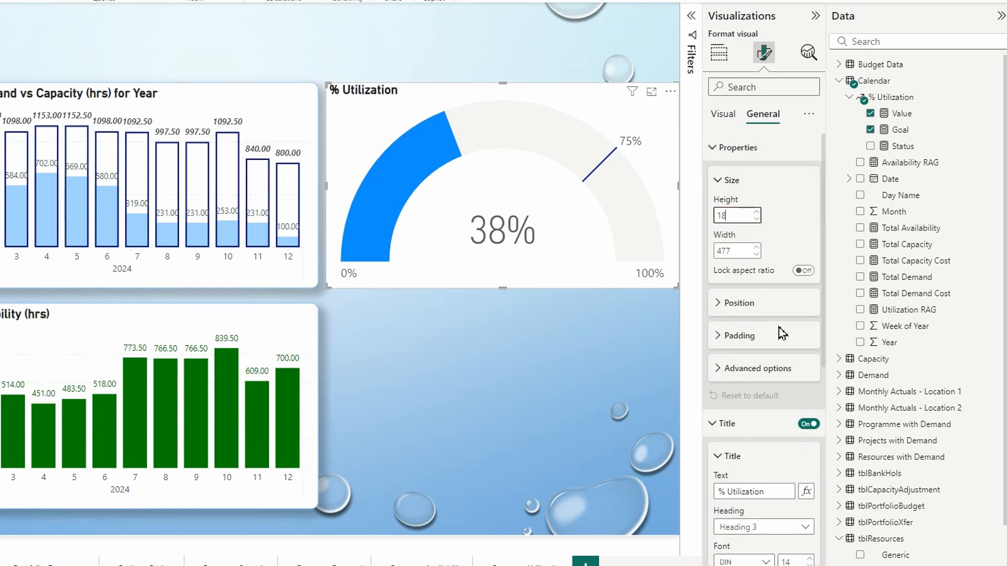
text(180)
key(Tab)
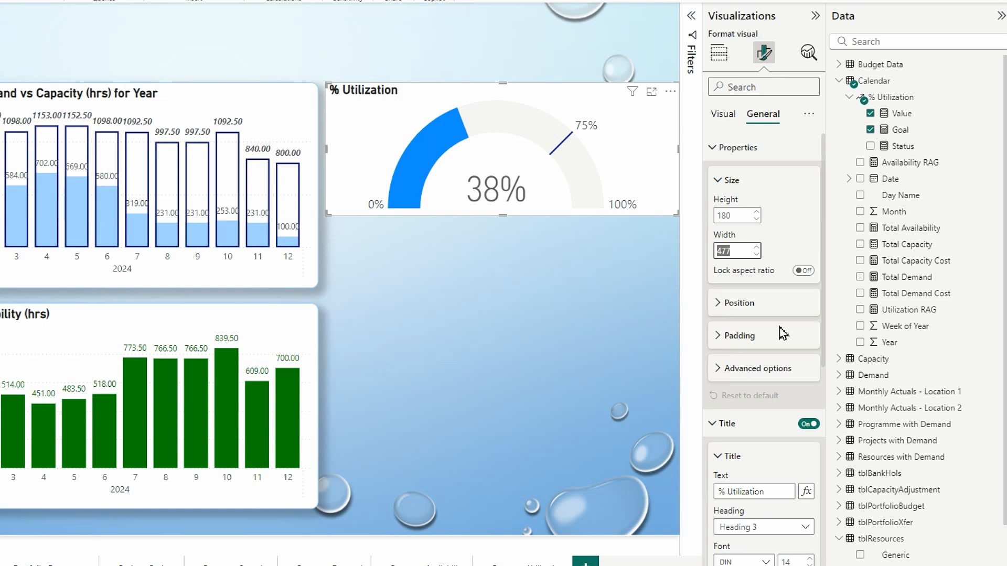
text(4)
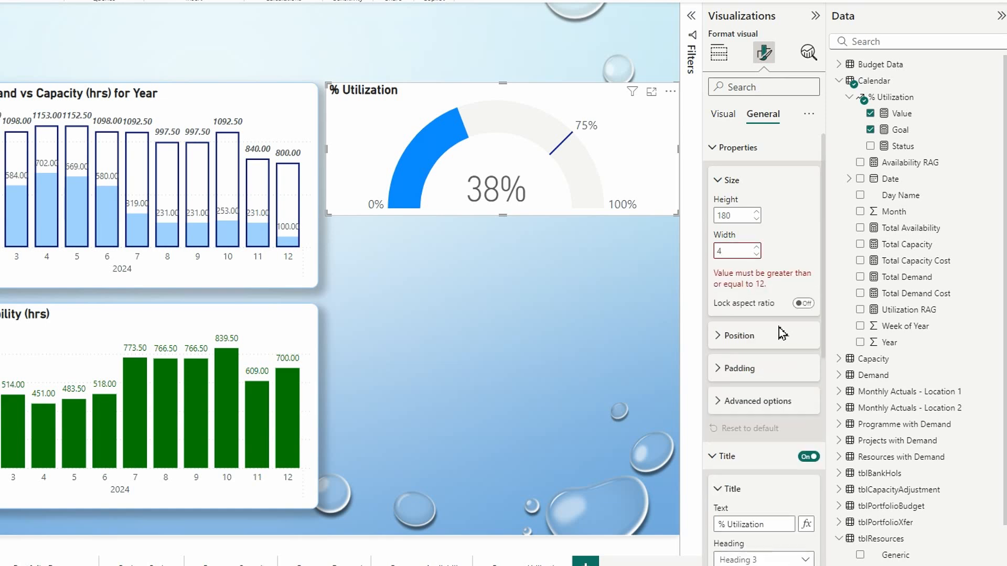
text(00)
key(Tab)
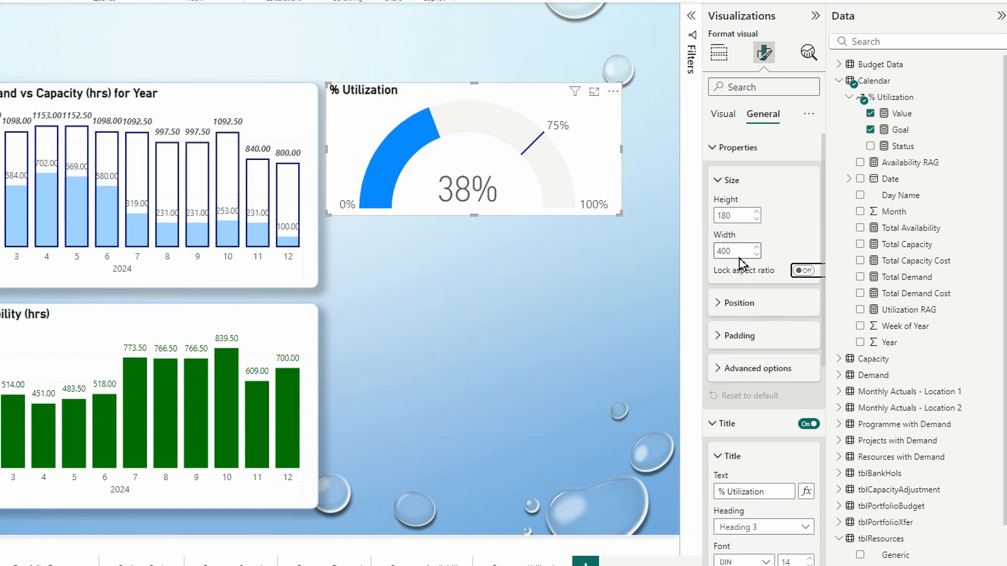
drag(623, 147, 669, 151)
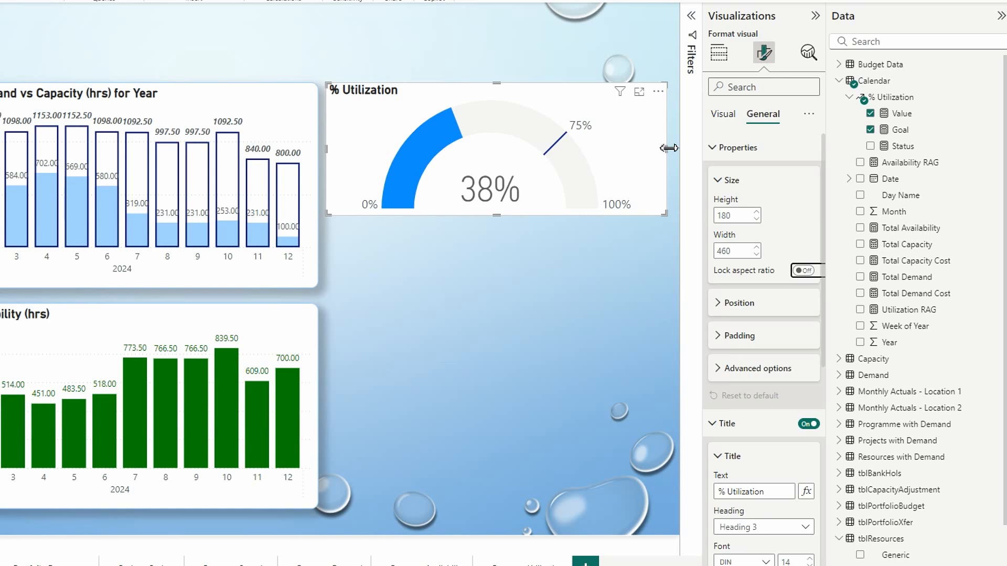
click(490, 302)
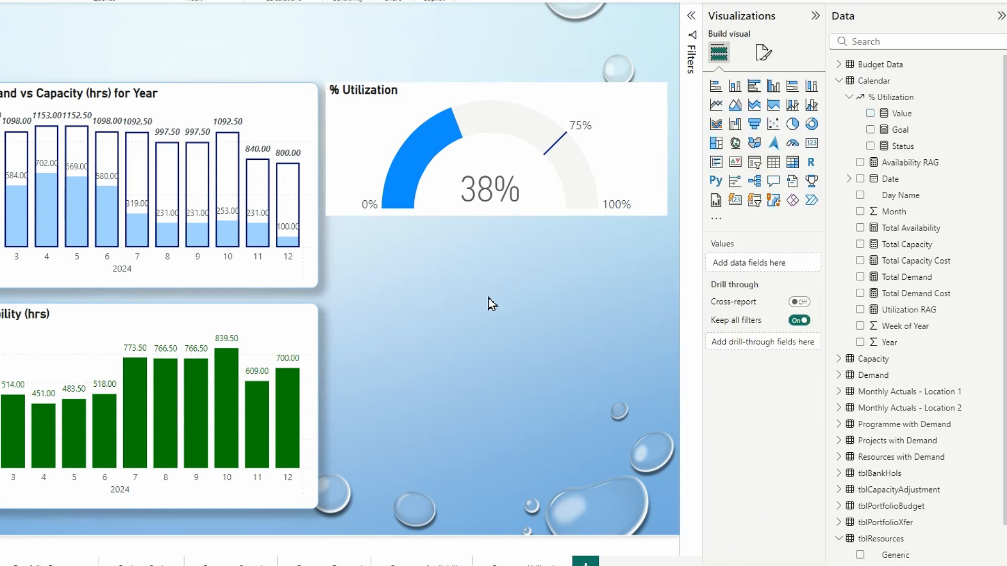
Nudge the % Utilization gauge slightly to the right, away from the demand versus capacity chart, and deselect it.
click(539, 213)
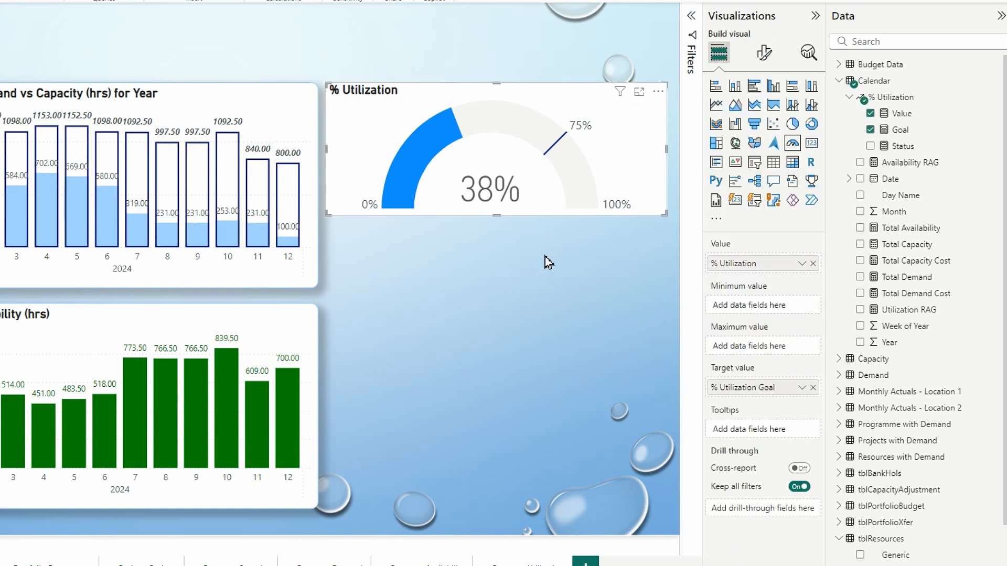
key(Right)
key(Right)
key(Right)
key(Right)
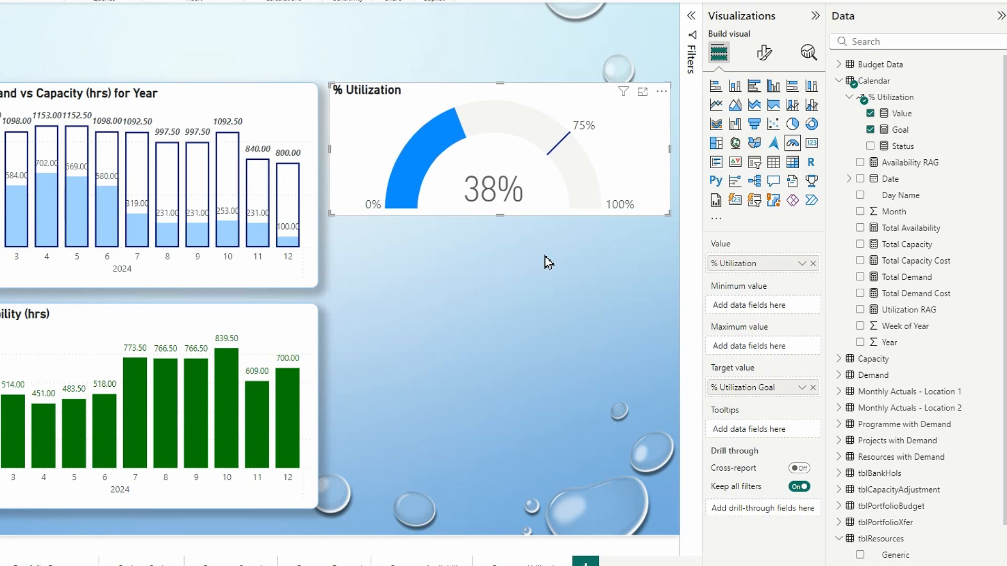
click(600, 251)
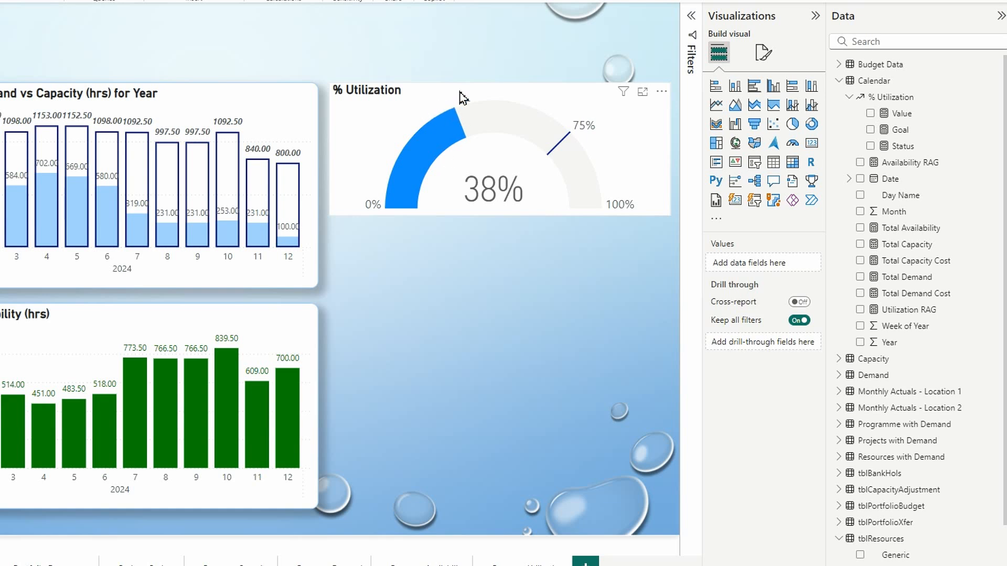
Apply conditional formatting to the gauge's fill color by field value, based on Utilization RAG from the Calendar table.
click(507, 96)
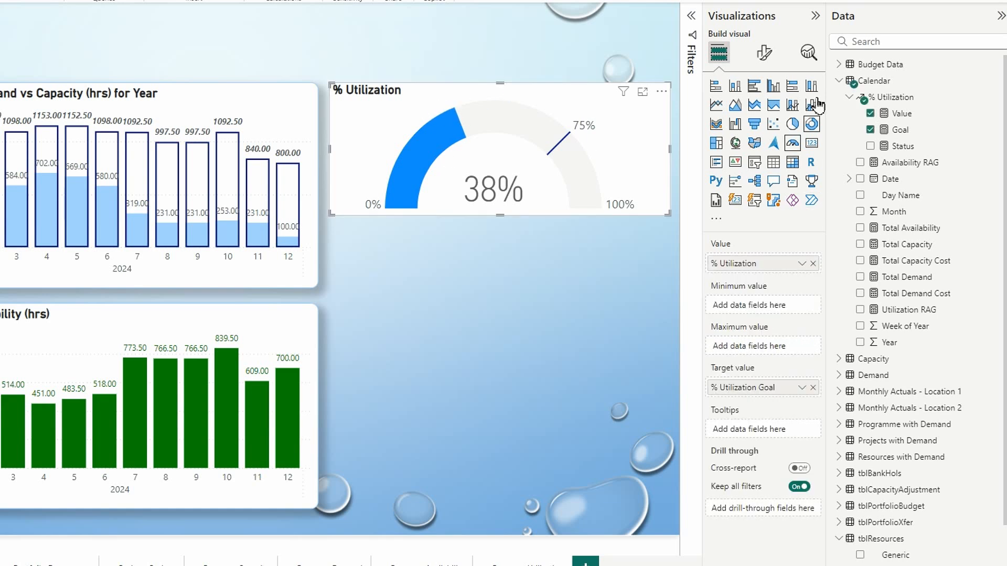
click(764, 55)
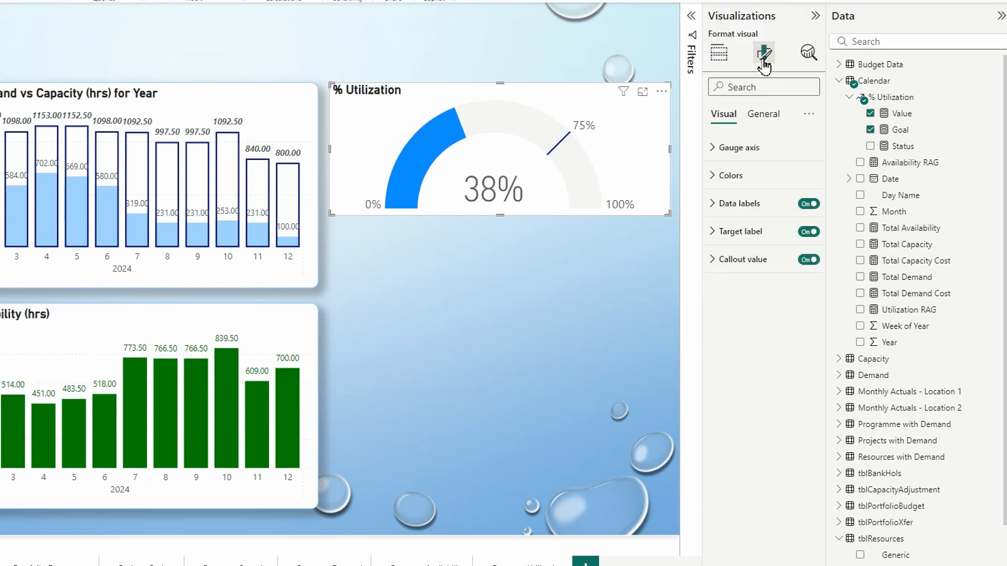
click(719, 179)
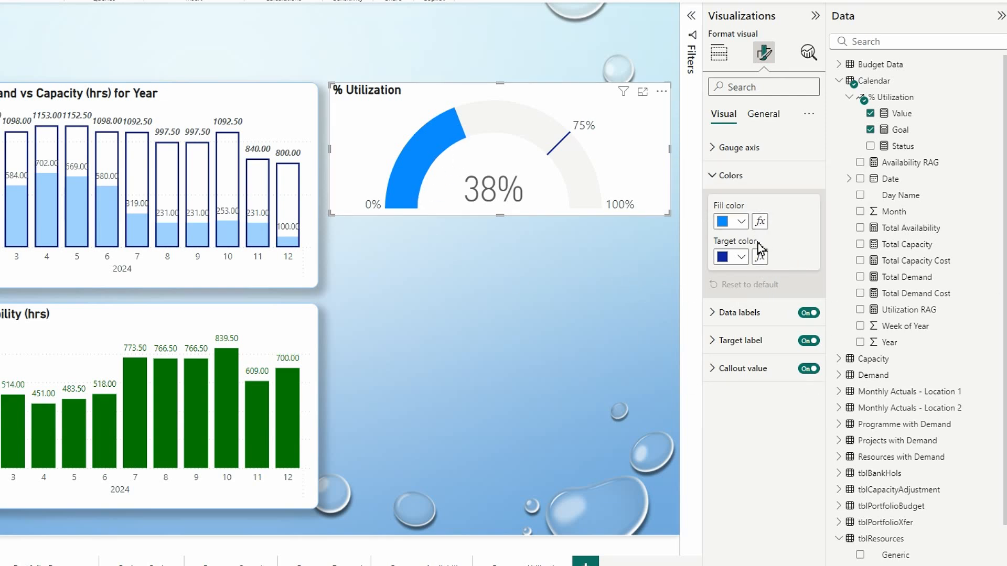
click(760, 221)
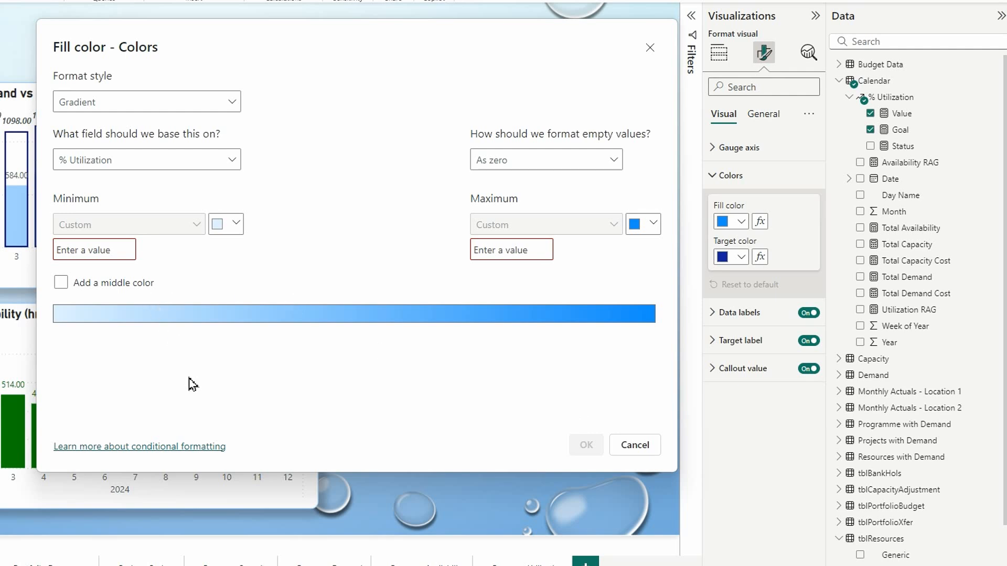
click(234, 107)
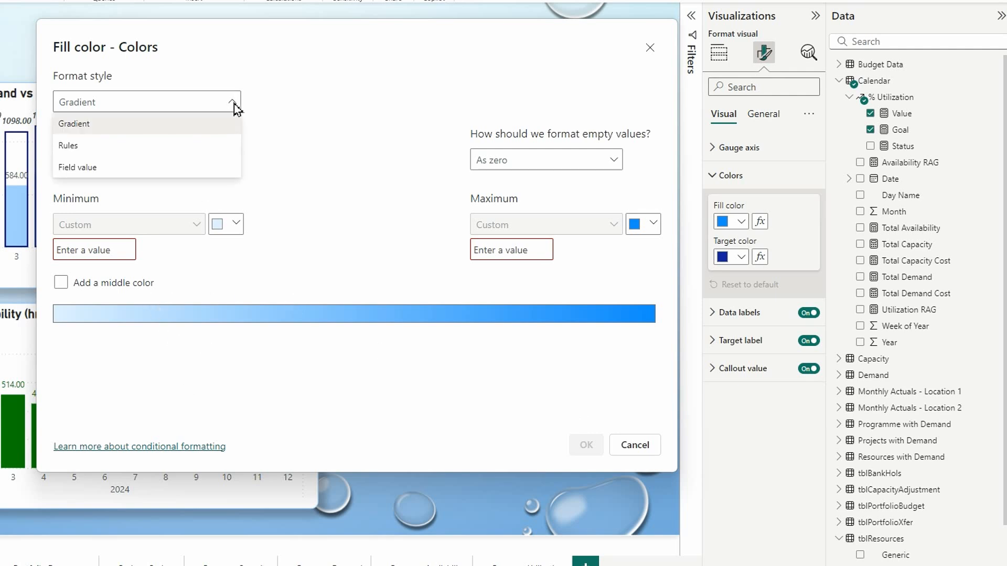
click(99, 167)
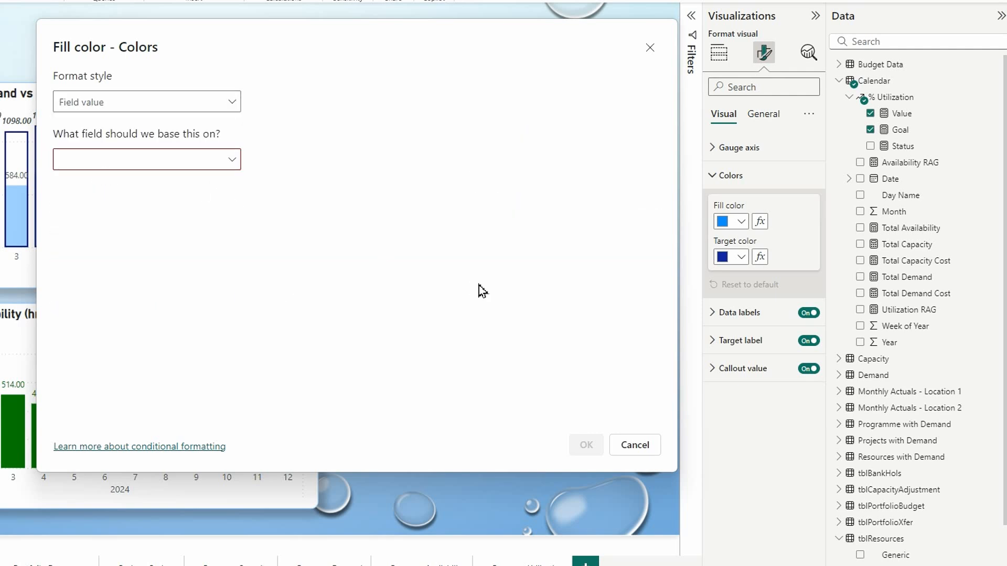
click(234, 169)
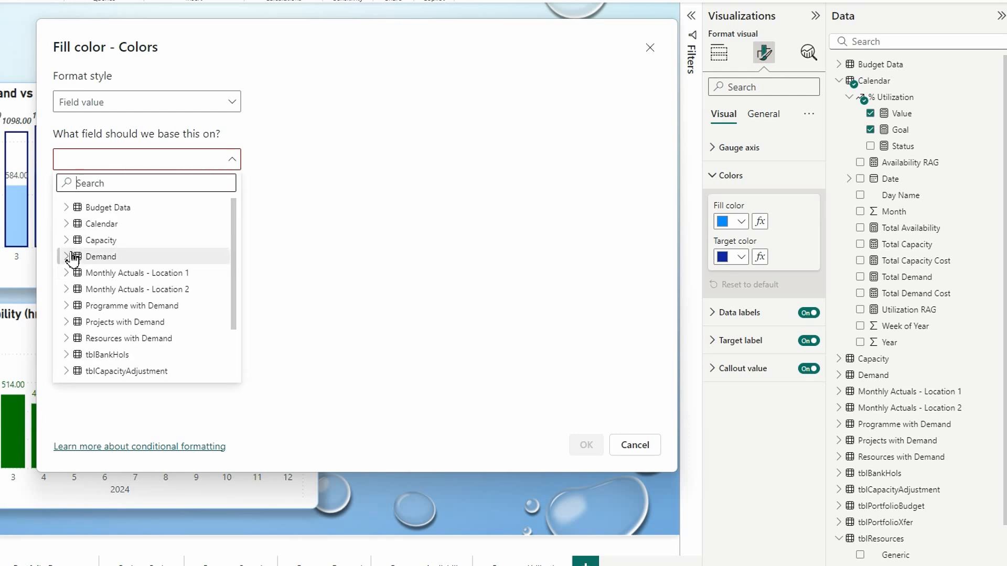
click(67, 224)
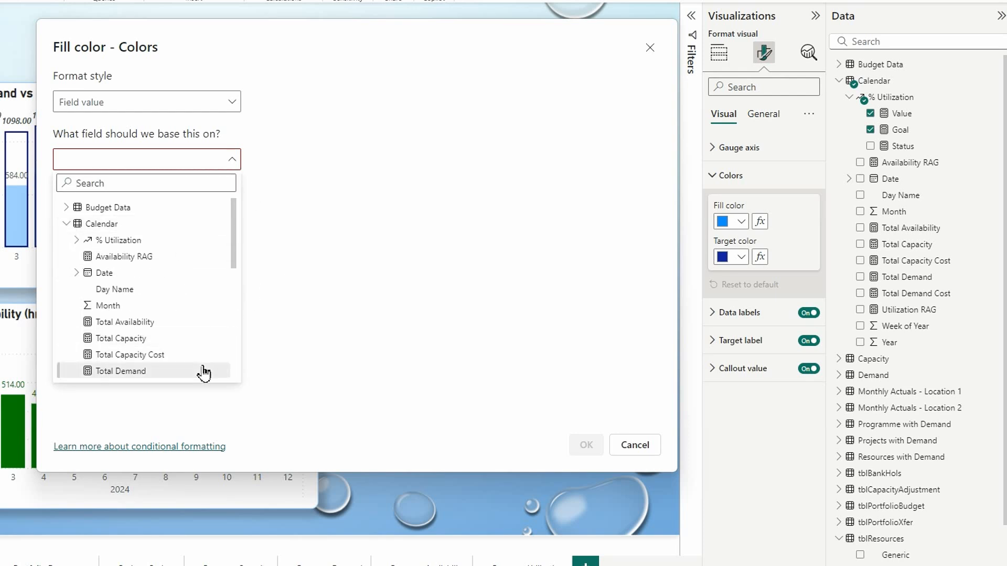
scroll(190, 302, down, 2)
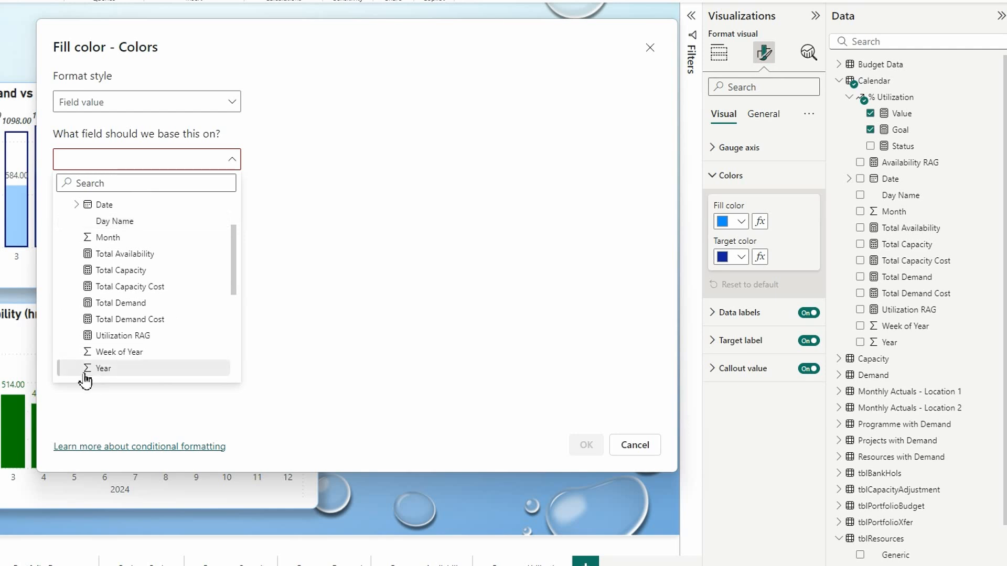
click(133, 336)
click(586, 445)
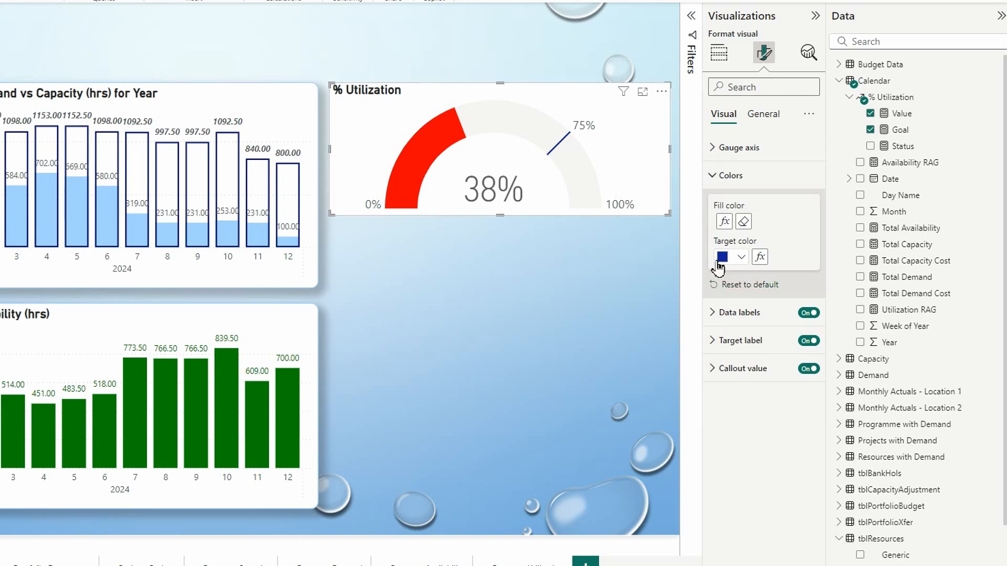
Color the gauge's callout value by field value, based on the Calendar table's Utilization RAG measure.
click(719, 374)
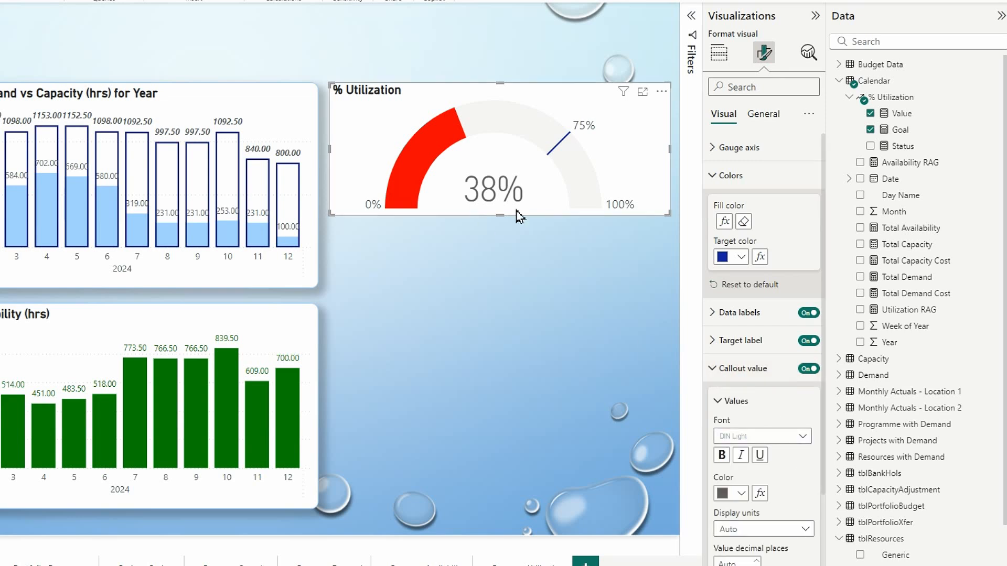
click(760, 493)
click(231, 105)
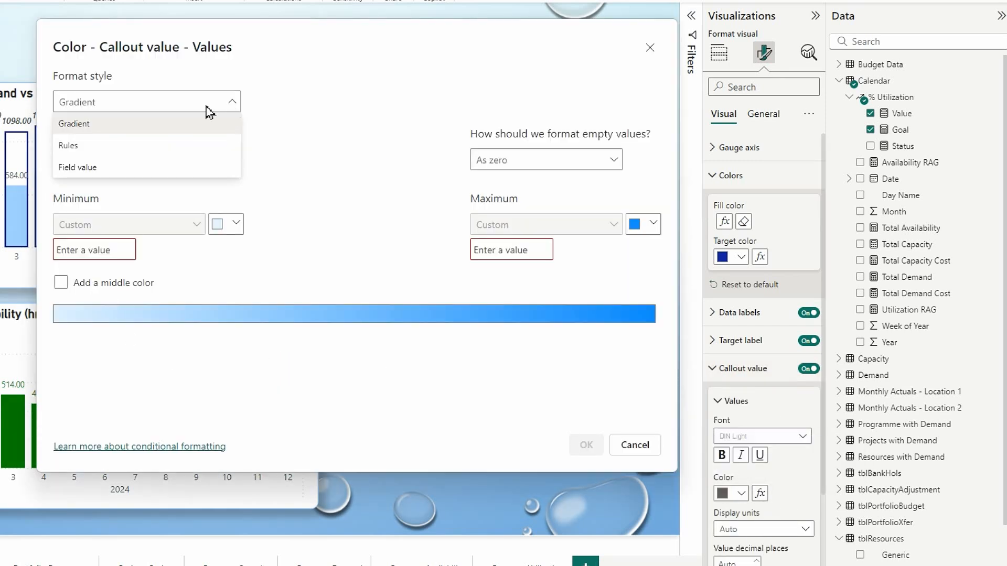
click(77, 167)
click(234, 160)
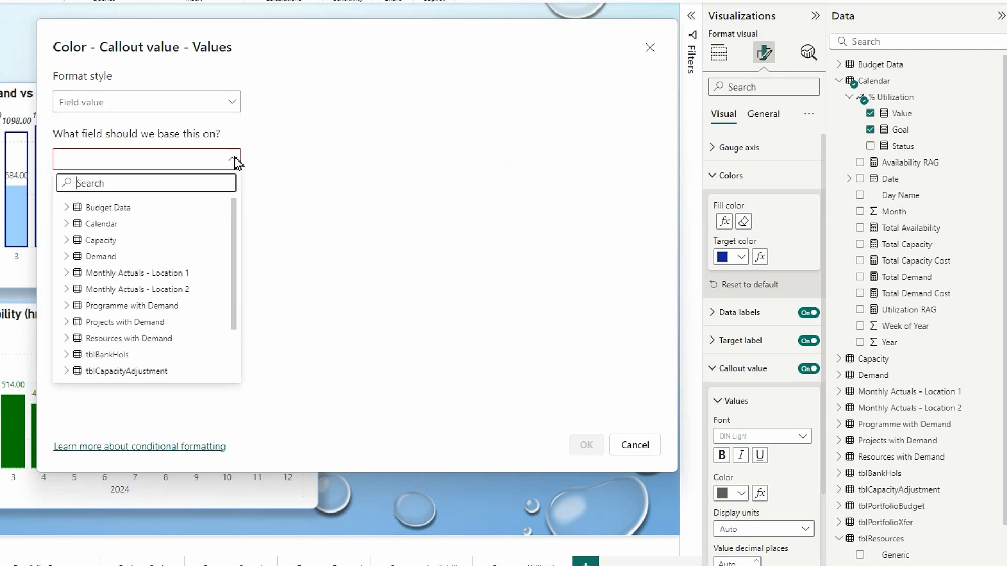
click(67, 224)
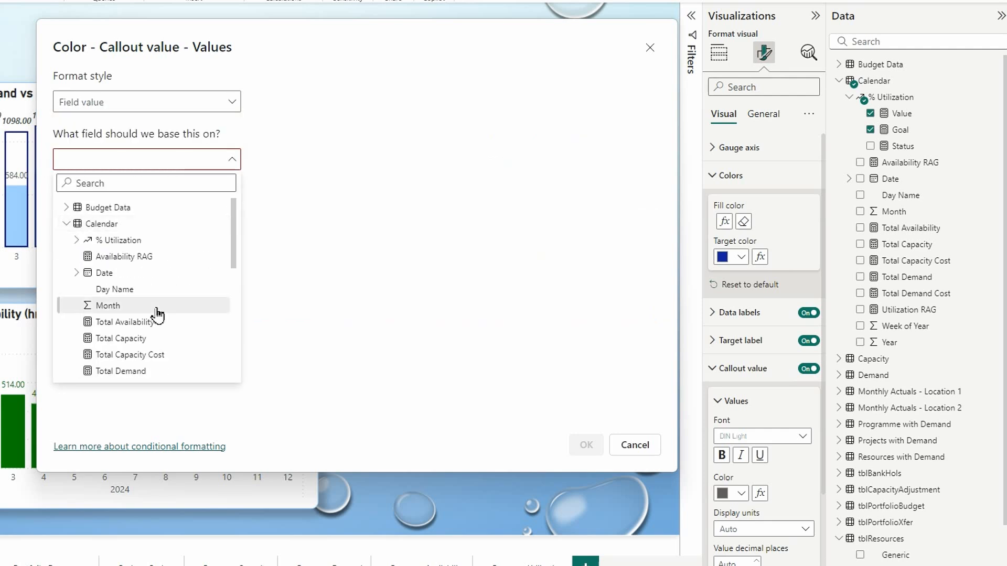
scroll(157, 315, down, 3)
click(130, 268)
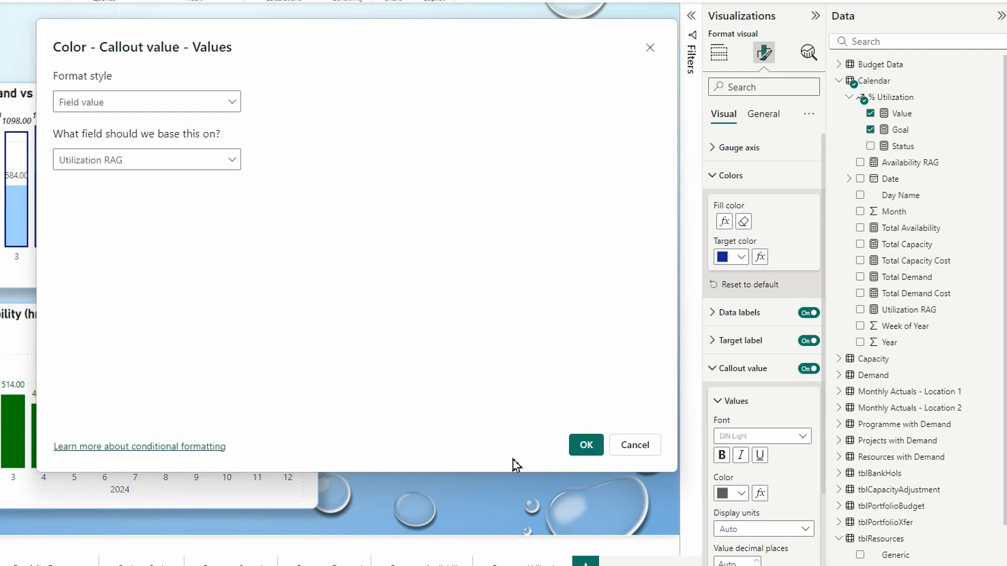
click(586, 445)
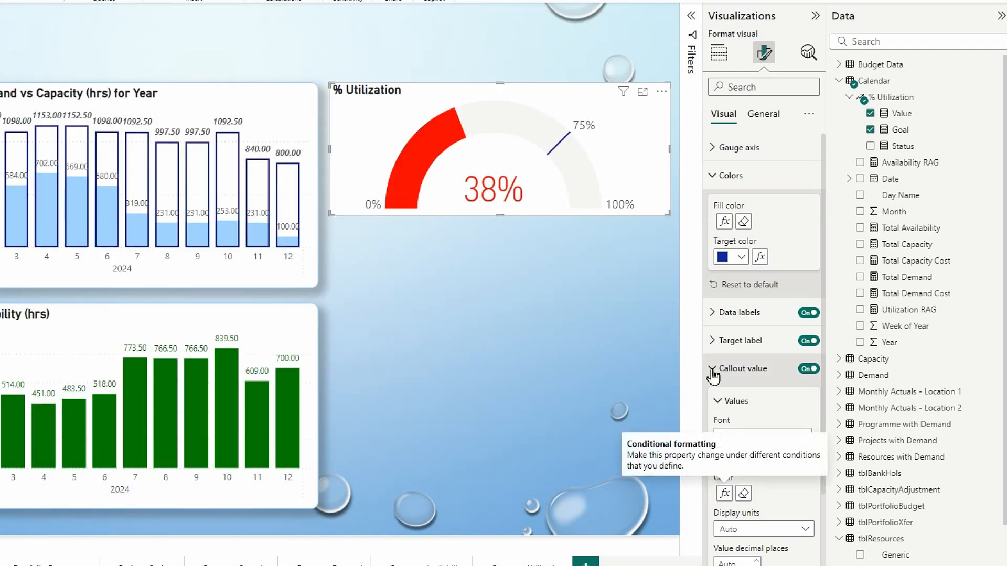
Make the gauge's target label bold and give it the custom green #13BD21.
click(712, 341)
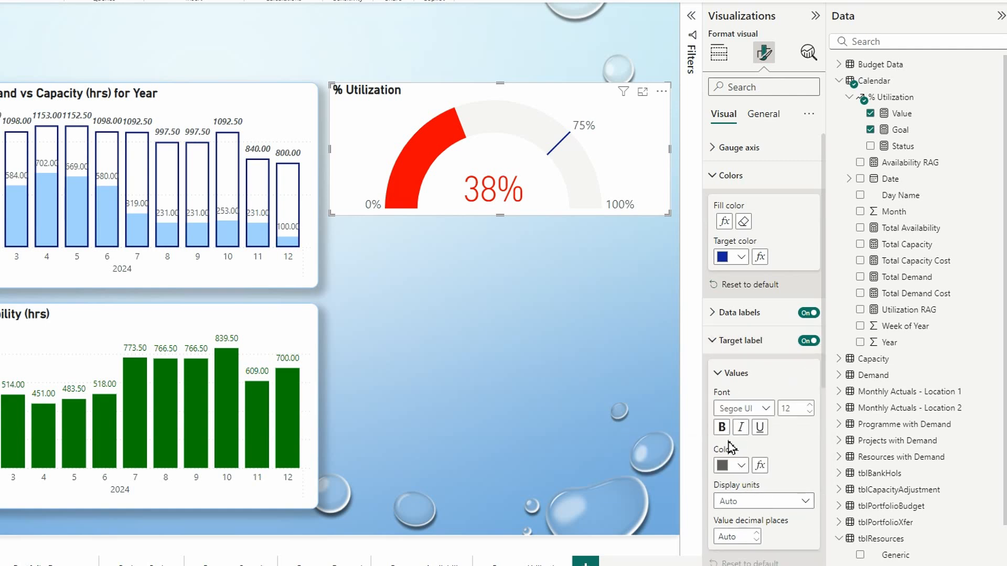
click(722, 428)
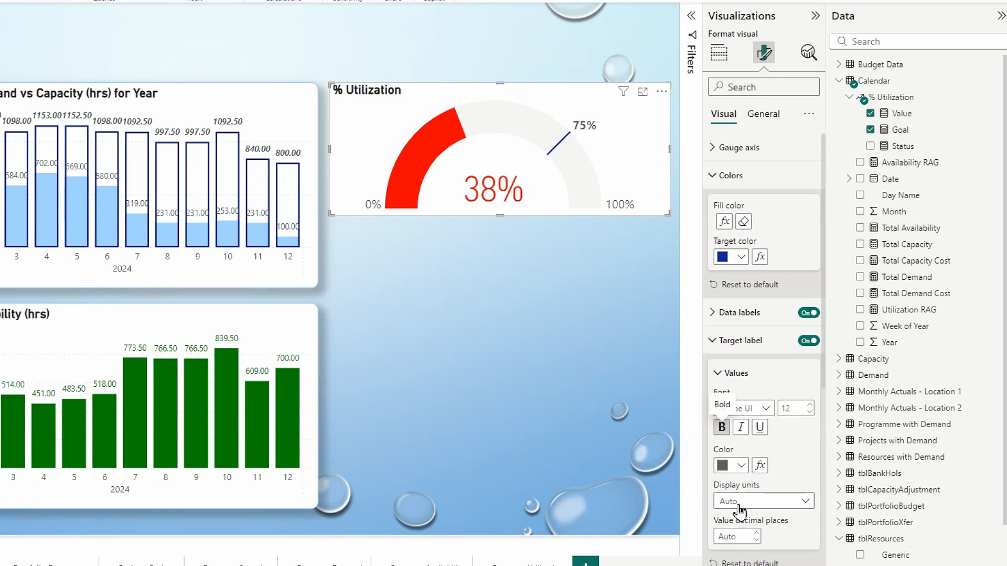
click(725, 469)
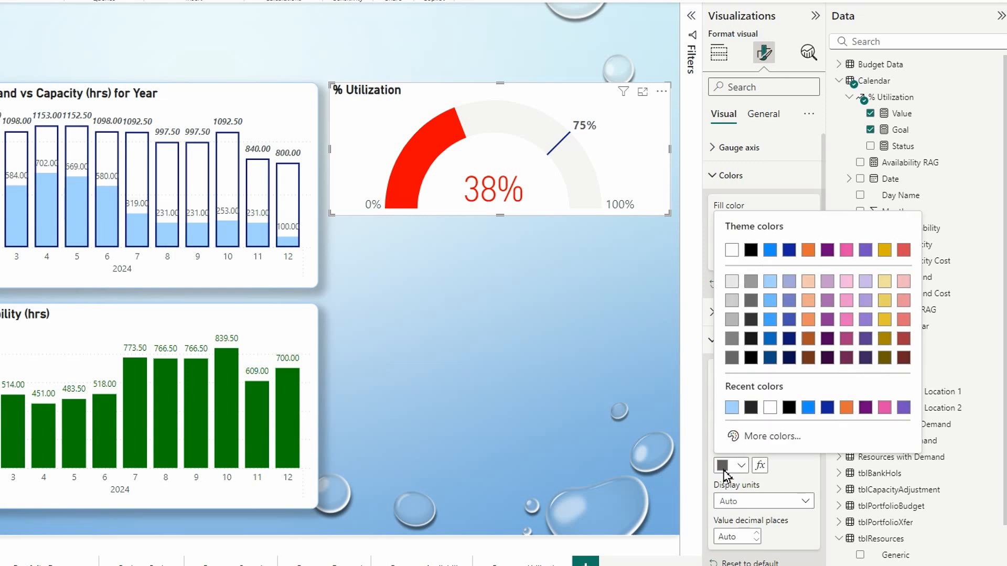
click(780, 441)
click(791, 391)
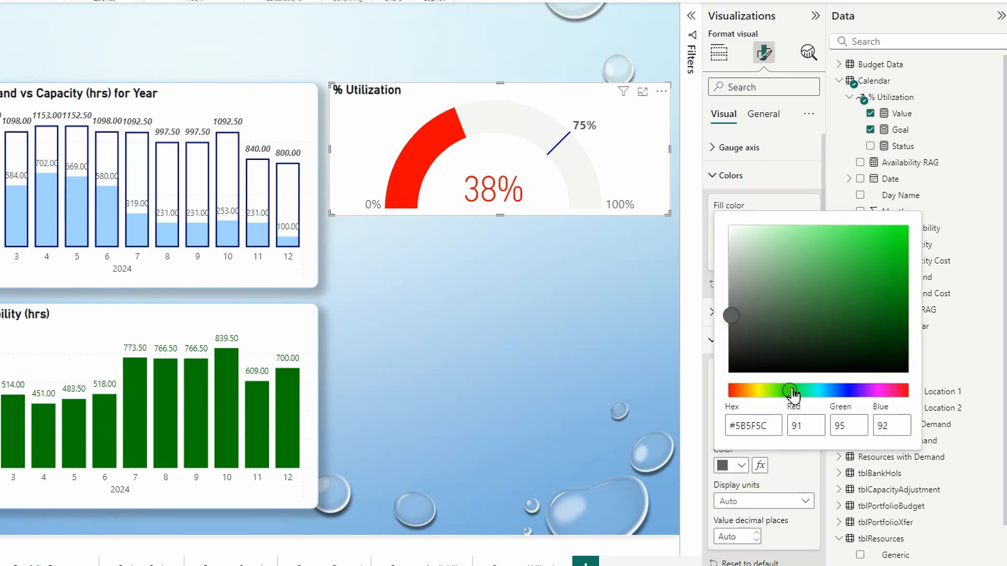
drag(734, 317, 889, 265)
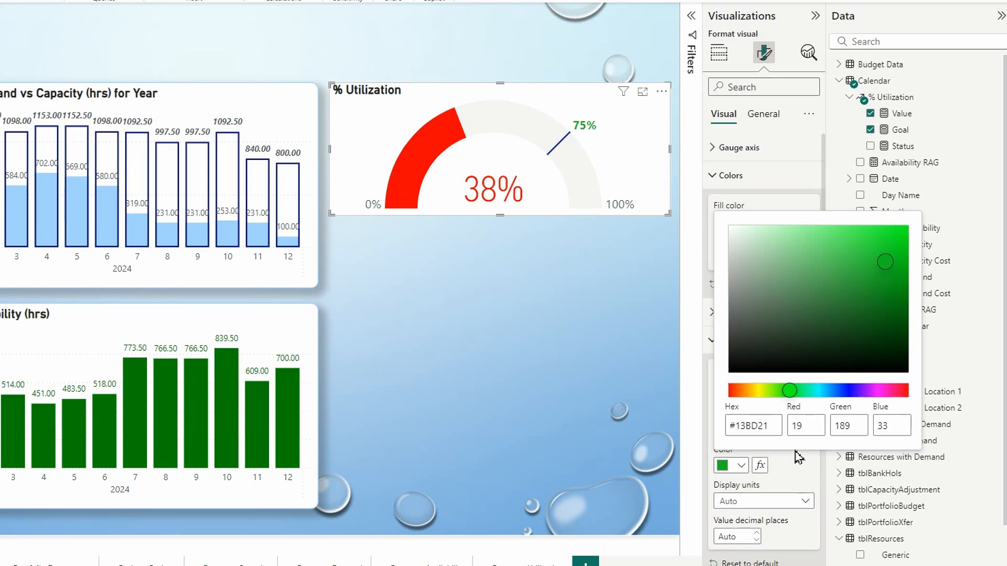
Increase the font size of the % Utilization gauge's target label to 17.
click(802, 477)
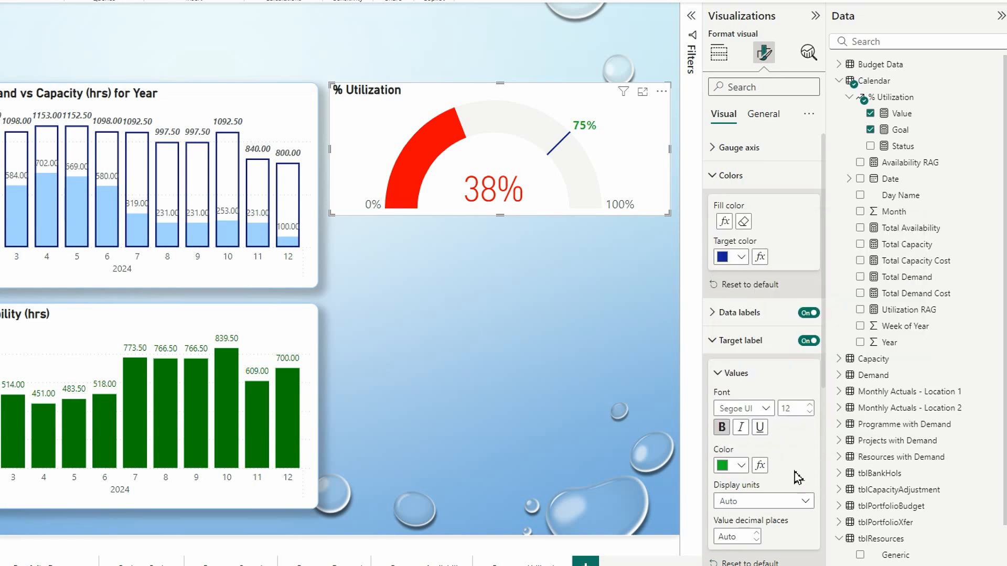
click(810, 409)
click(809, 409)
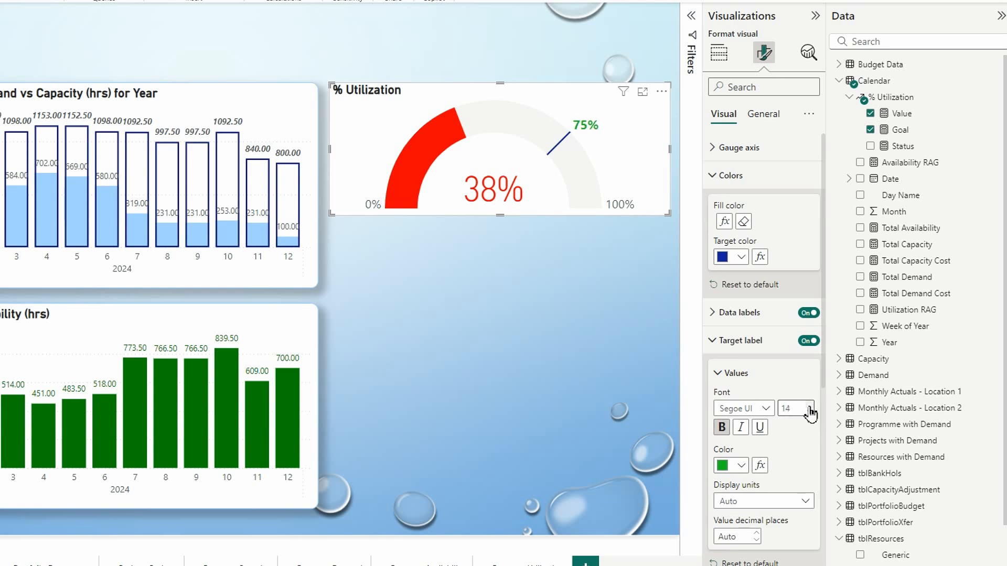
click(809, 409)
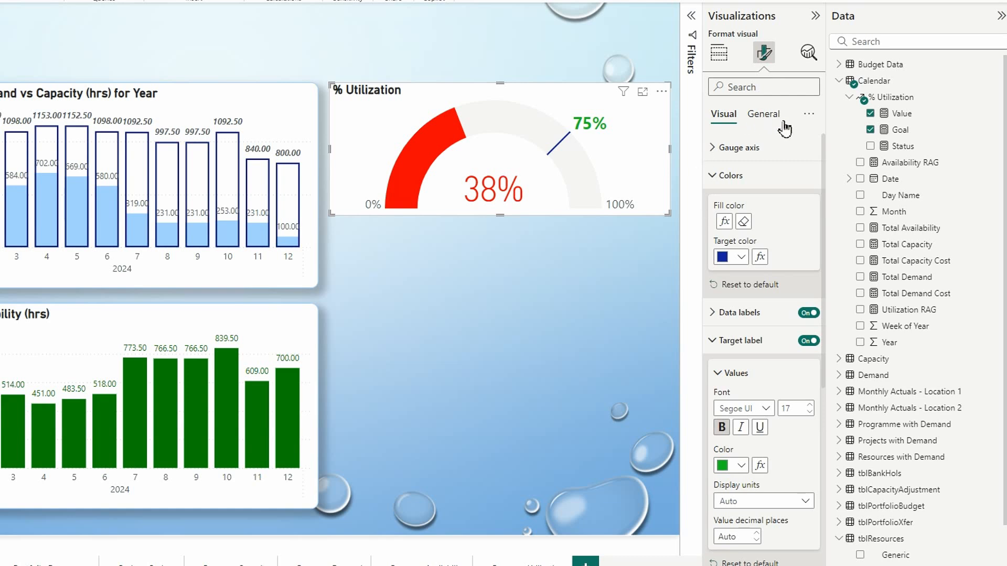
Give the % Utilization gauge a light blue border with 10 px rounded corners and a shadow, and deselect it.
click(769, 115)
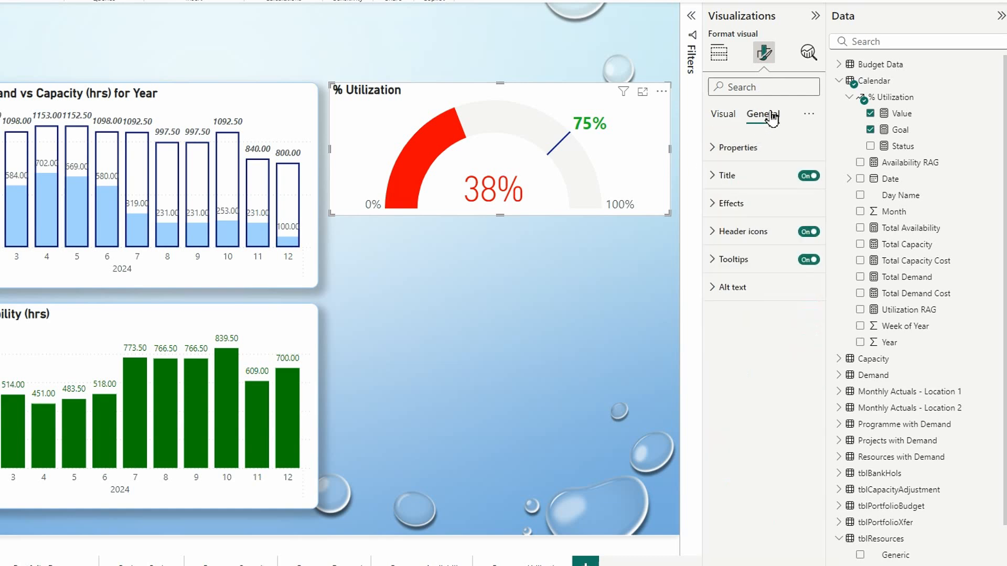
click(715, 210)
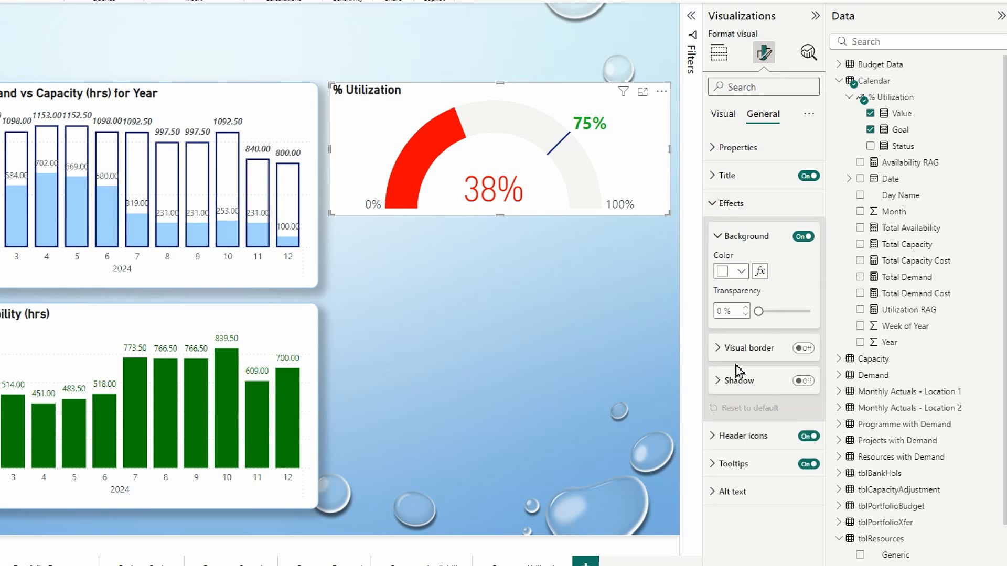
click(803, 348)
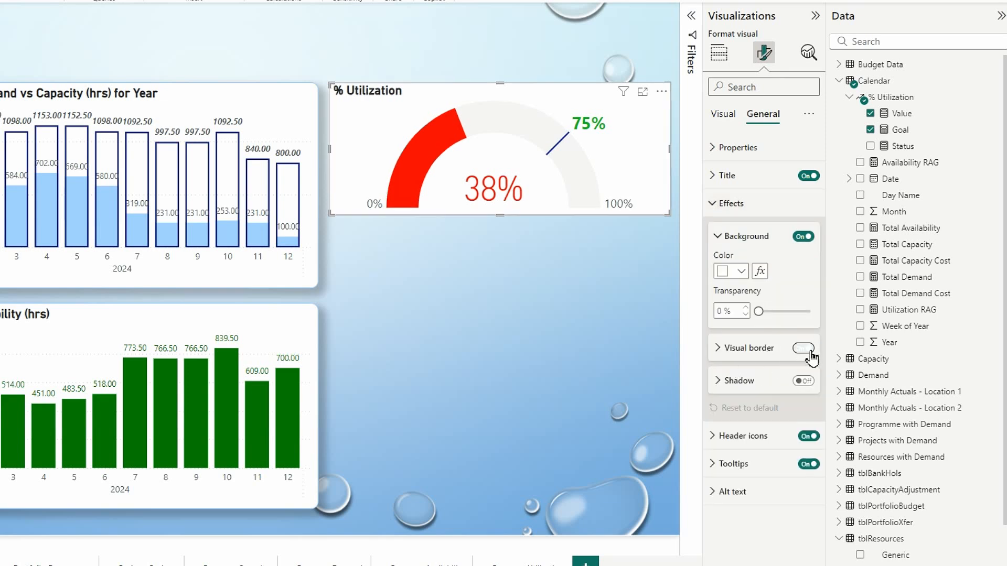
click(717, 349)
click(741, 383)
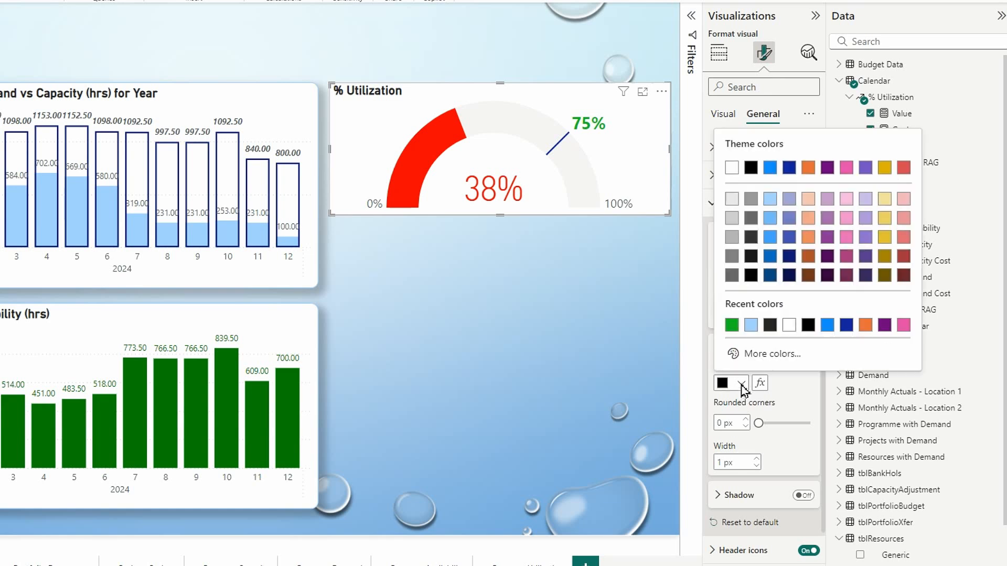
click(770, 198)
click(723, 424)
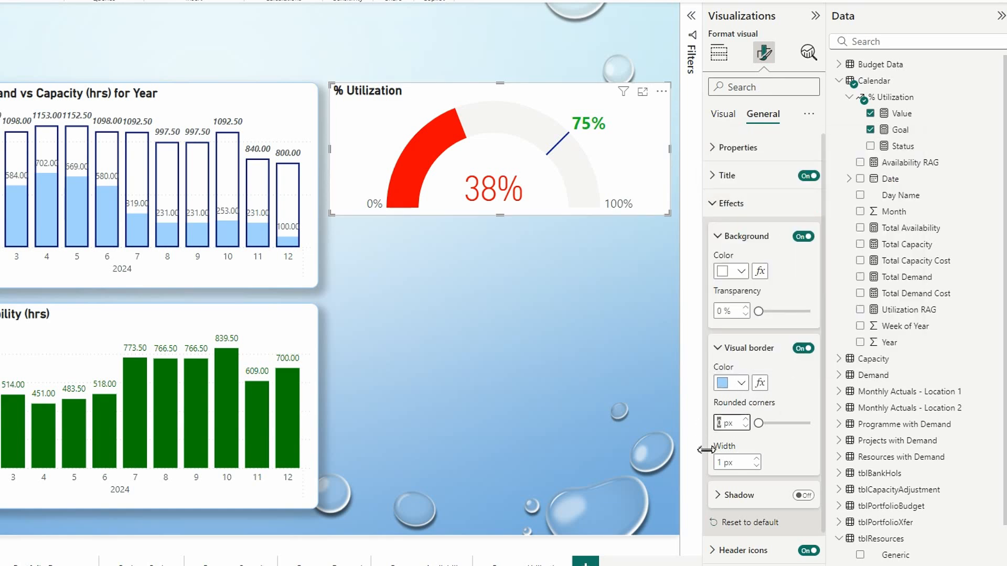
text(10)
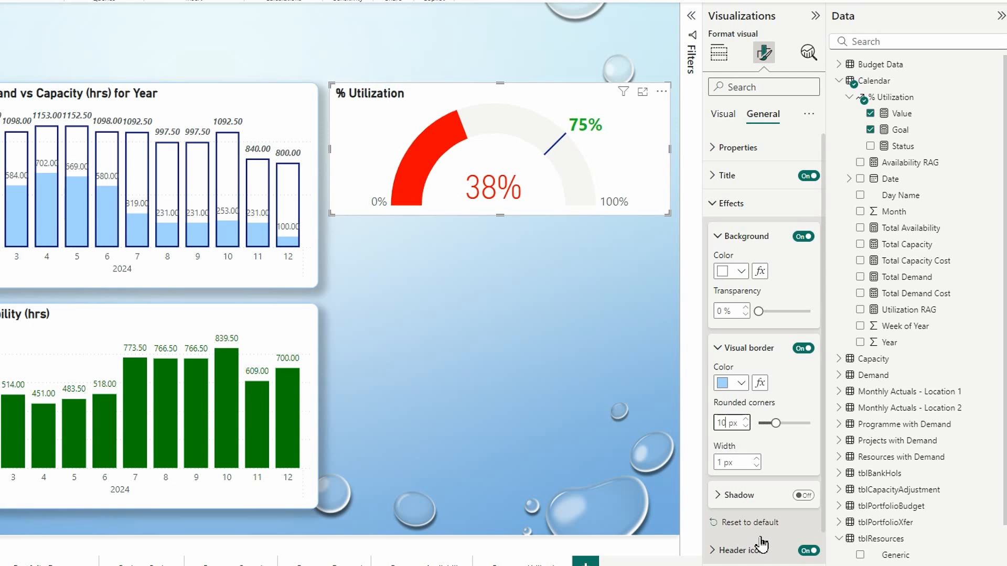
click(803, 496)
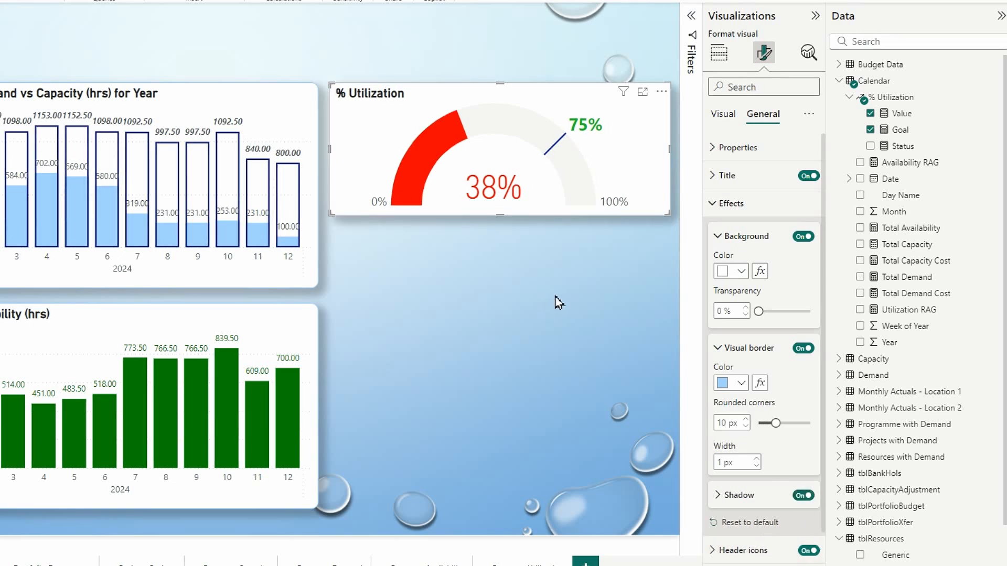
click(465, 405)
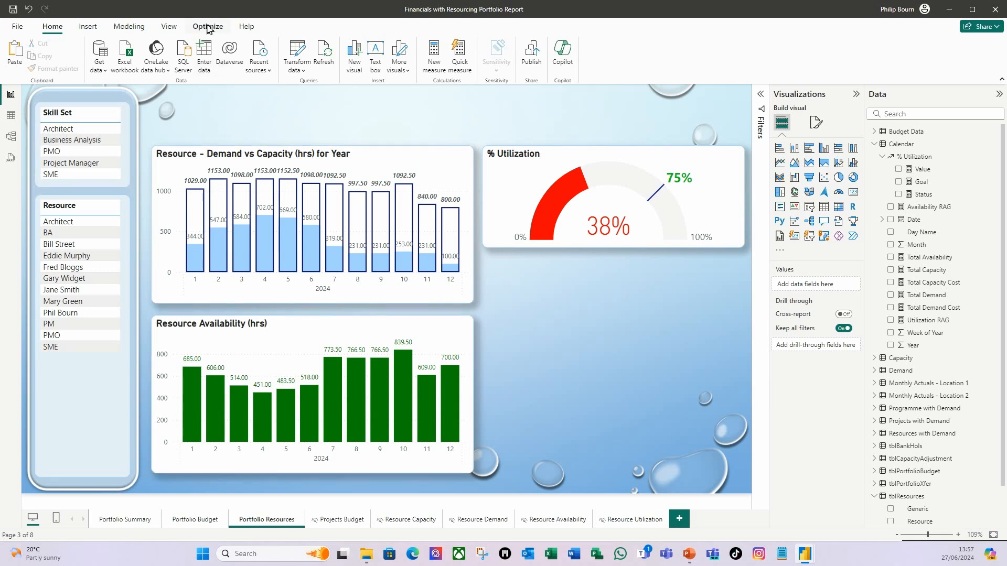
Turn on interaction editing and stop the Resource - Demand vs Capacity chart from affecting the % Utilization gauge.
click(80, 110)
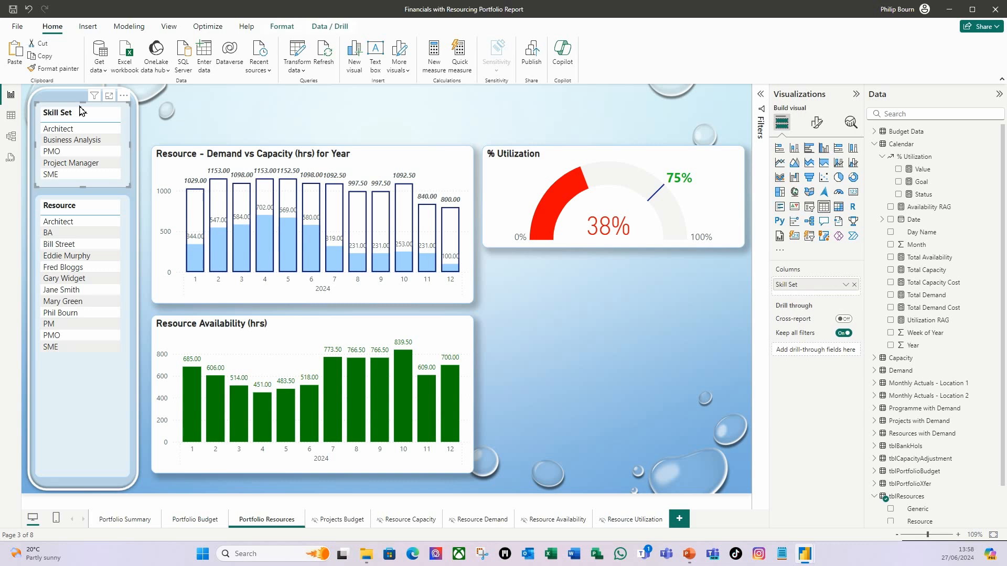
click(281, 27)
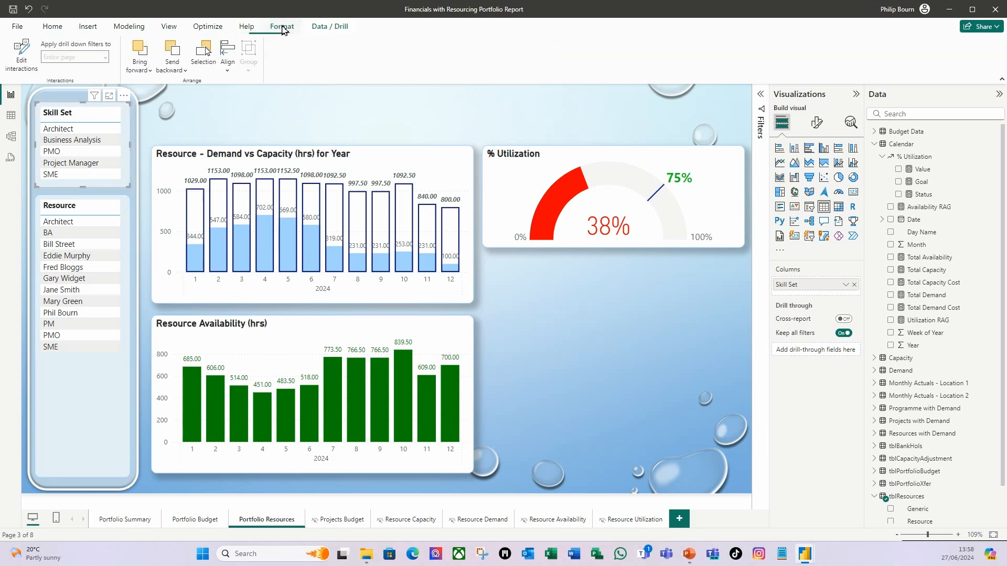
click(21, 62)
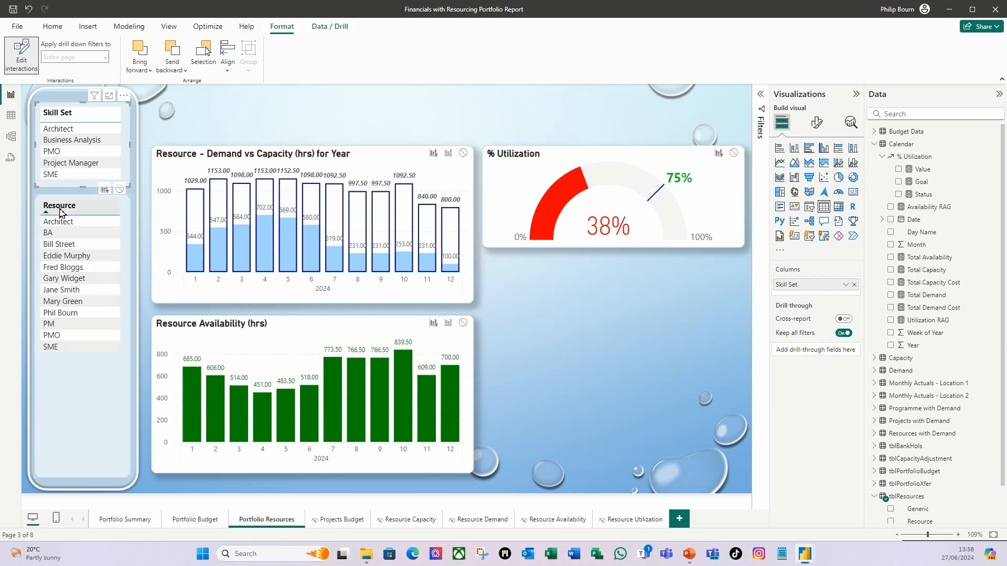
click(83, 203)
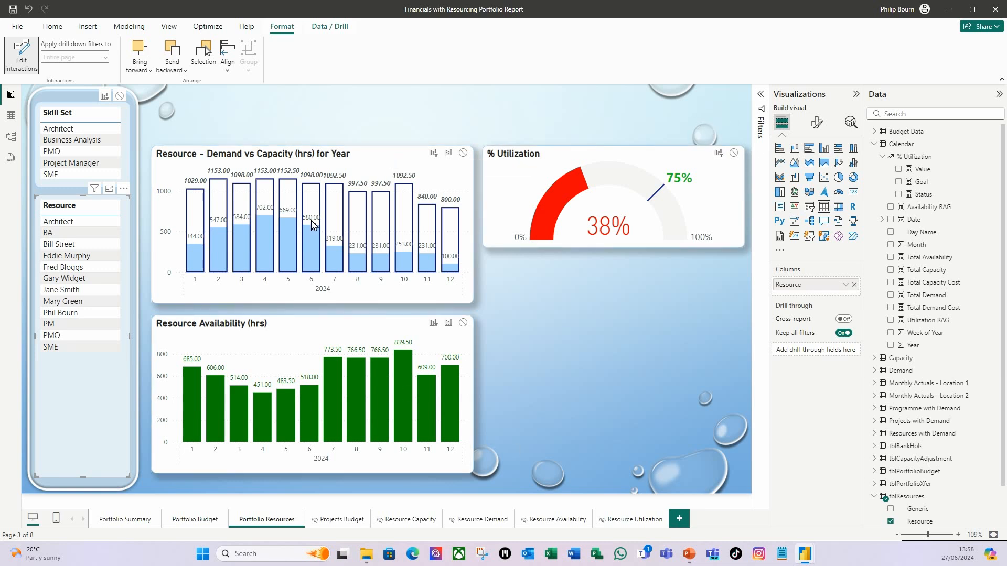
click(379, 155)
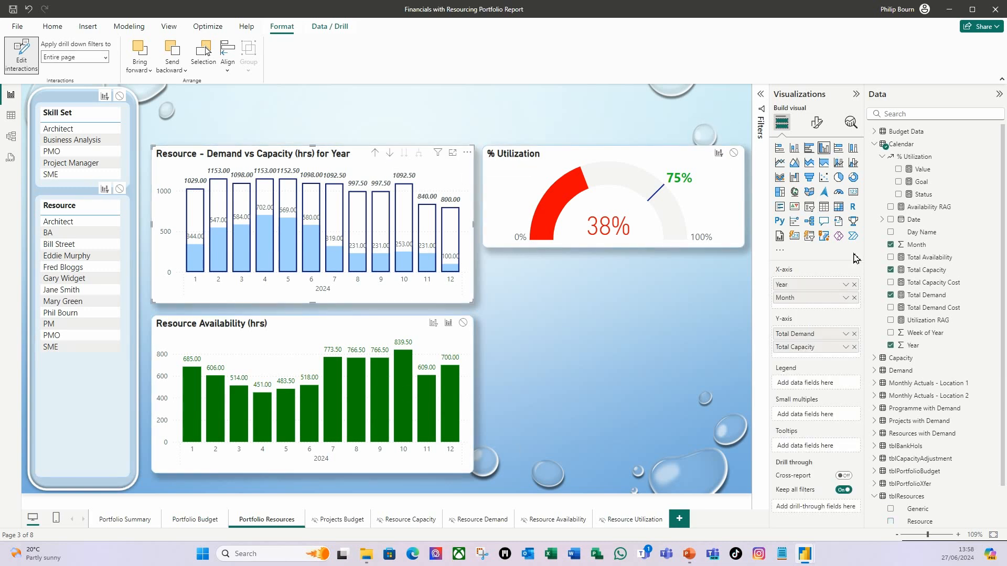
click(734, 153)
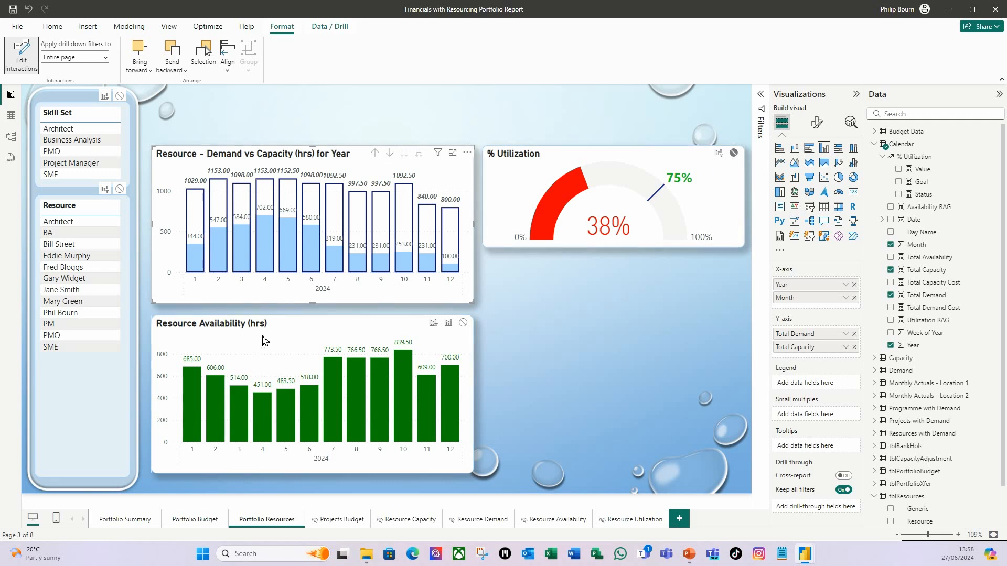
Stop the Resource Availability chart from affecting the % Utilization gauge, recheck the Demand vs Capacity chart's interactions, and deselect everything.
click(314, 323)
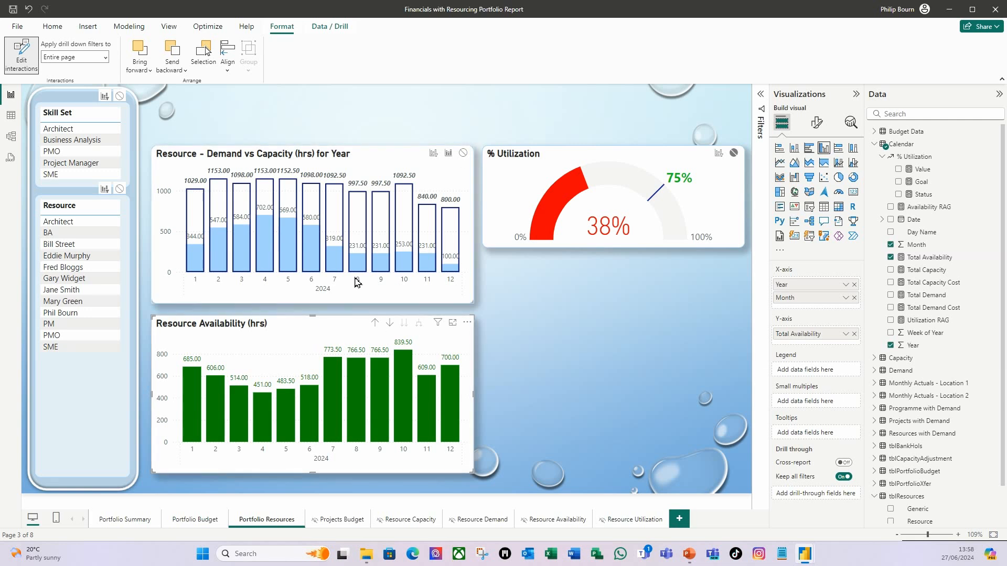
click(414, 157)
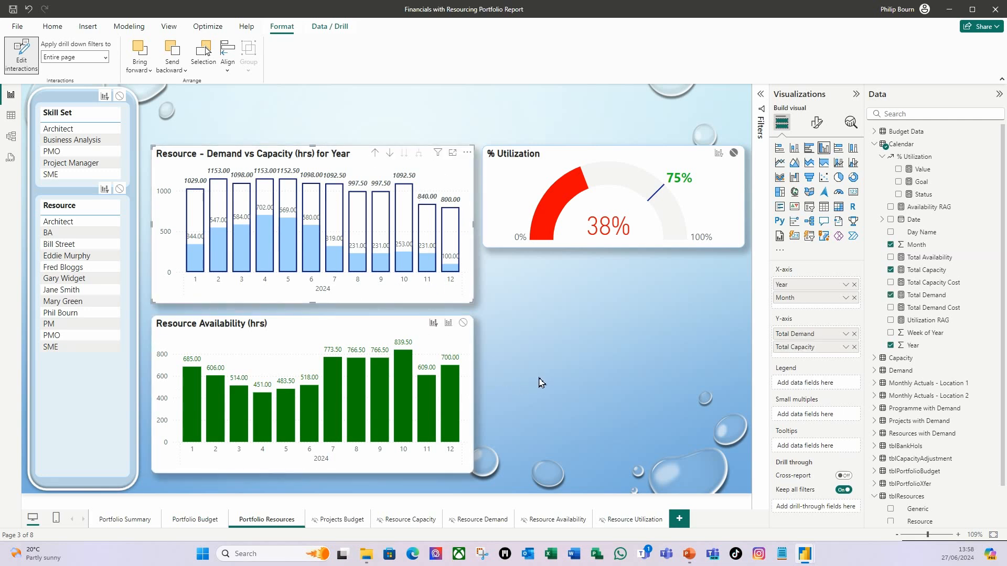
click(563, 313)
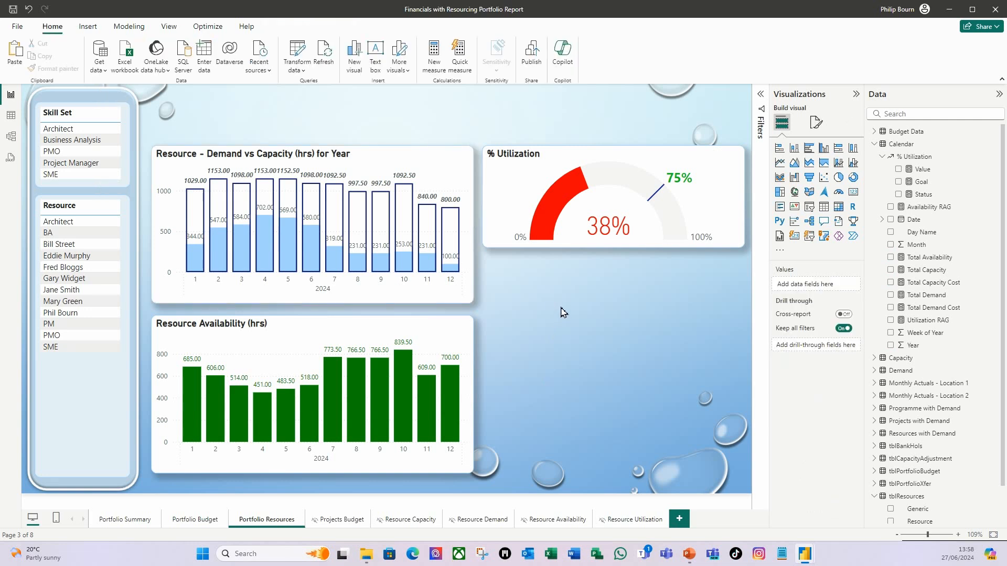
Test the Skill Set table by filtering on Architect, Business Analysis and Project Manager in turn, and clear the filter.
click(95, 130)
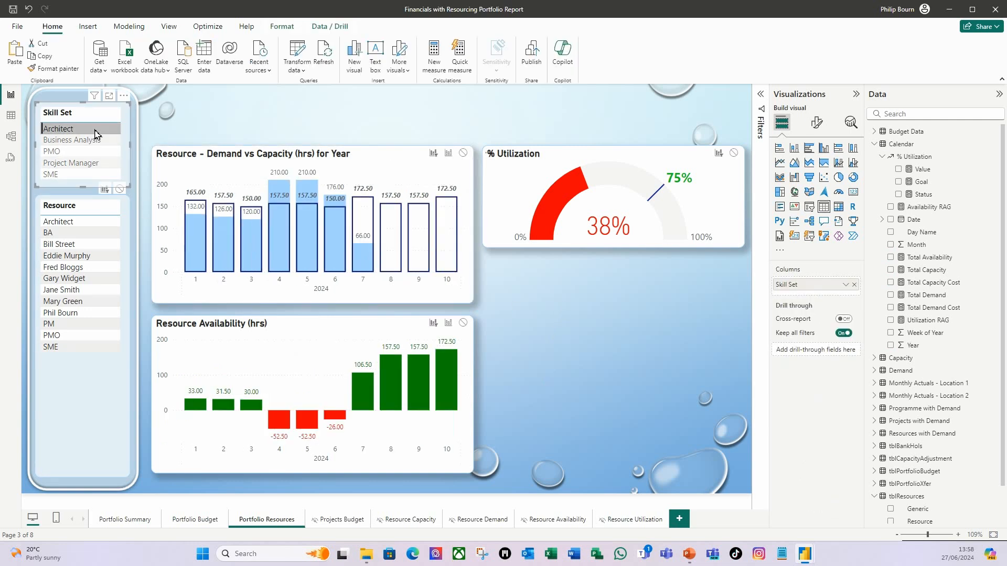
click(75, 141)
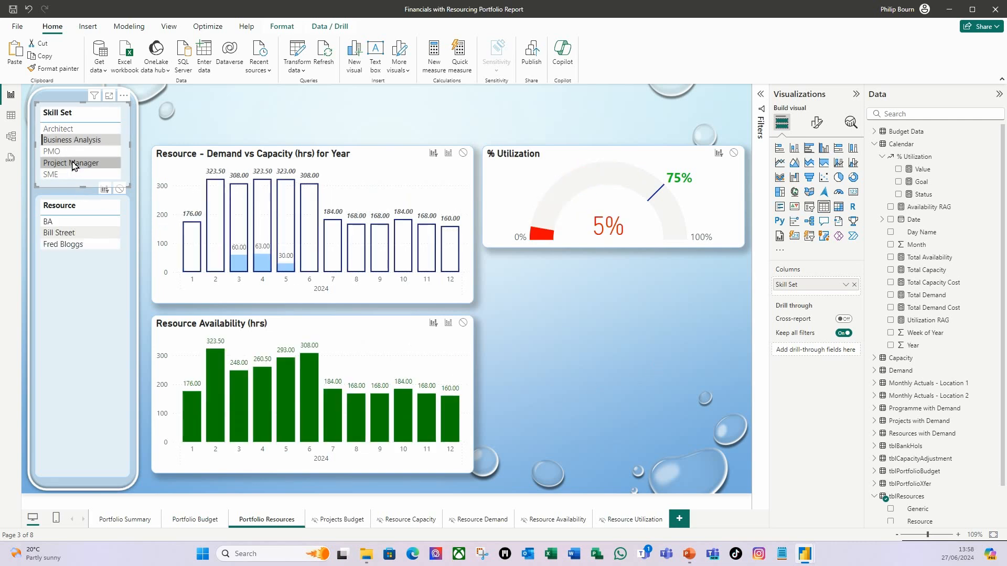
click(74, 165)
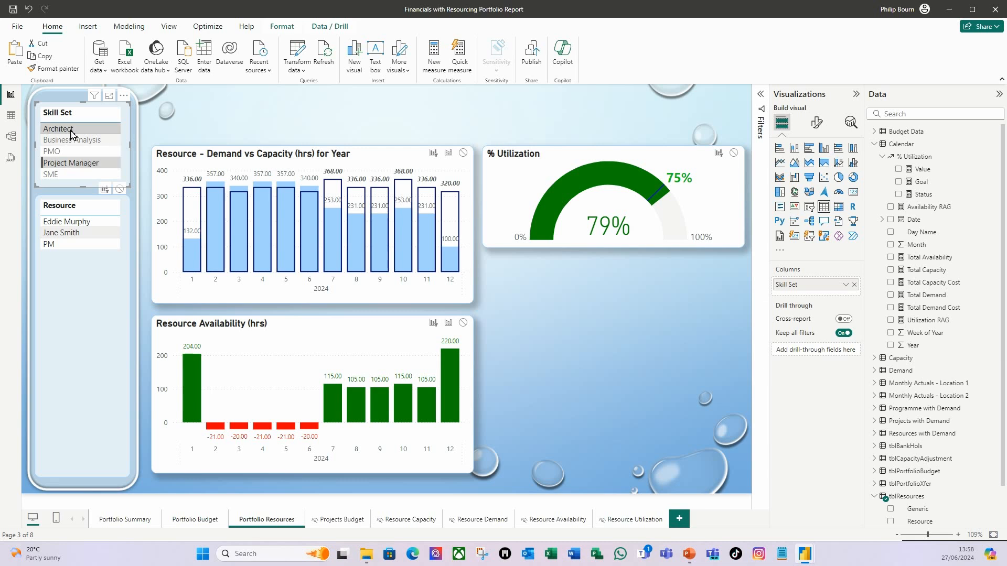
click(69, 163)
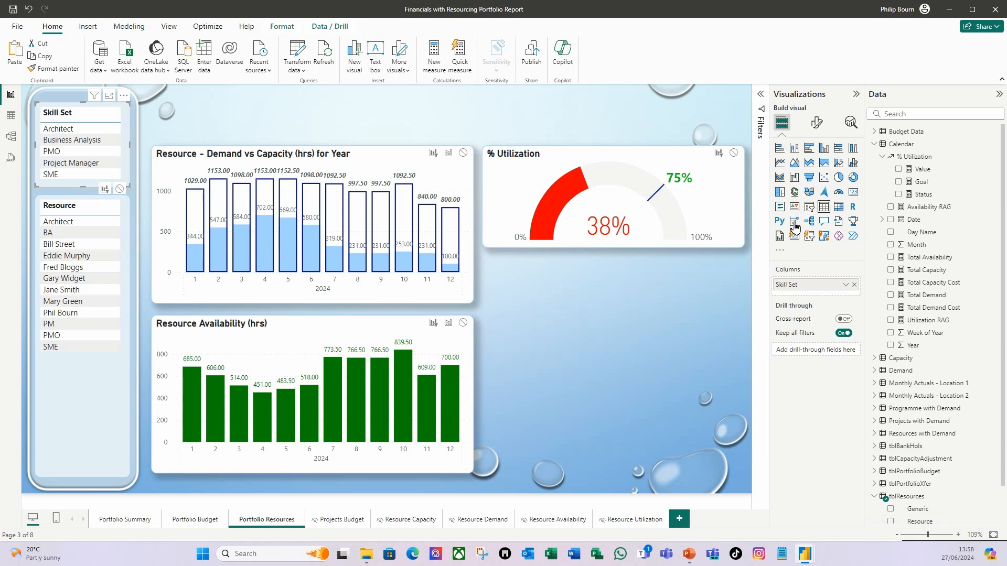
click(781, 164)
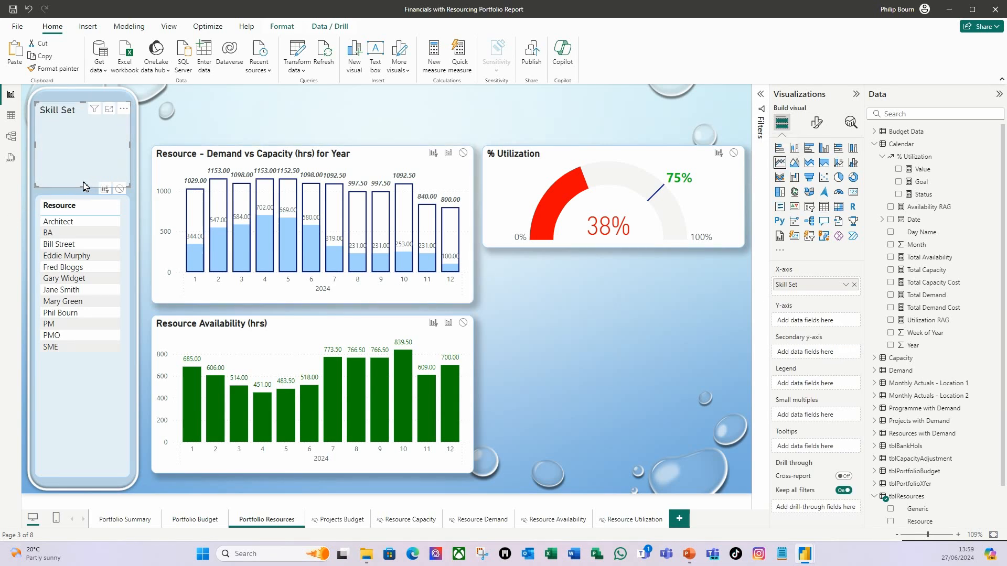
drag(97, 186, 179, 233)
key(ctrl+z)
key(ctrl+z)
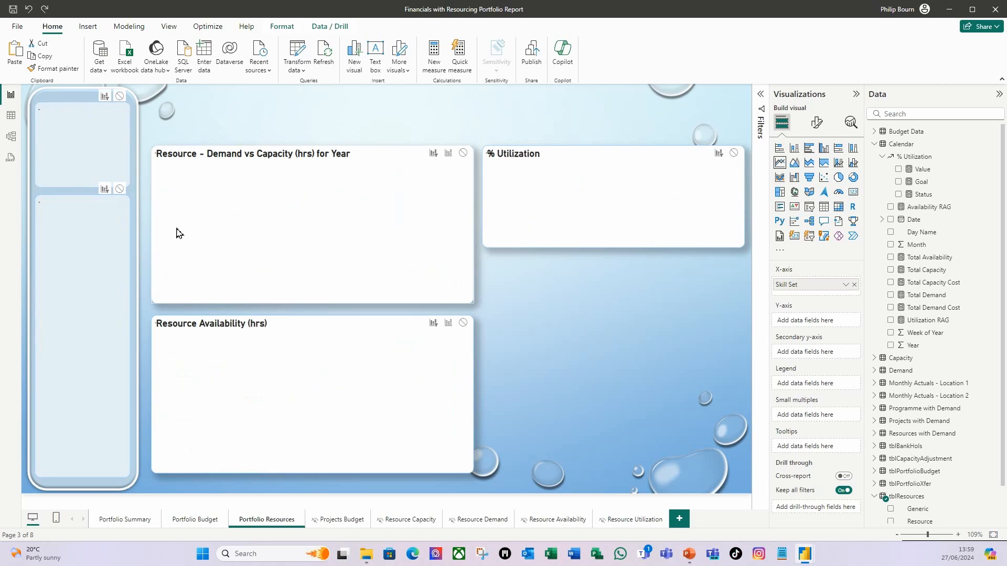
Insert a line chart in the empty space under the % Utilization gauge and extend it upward to just below the gauge.
click(531, 301)
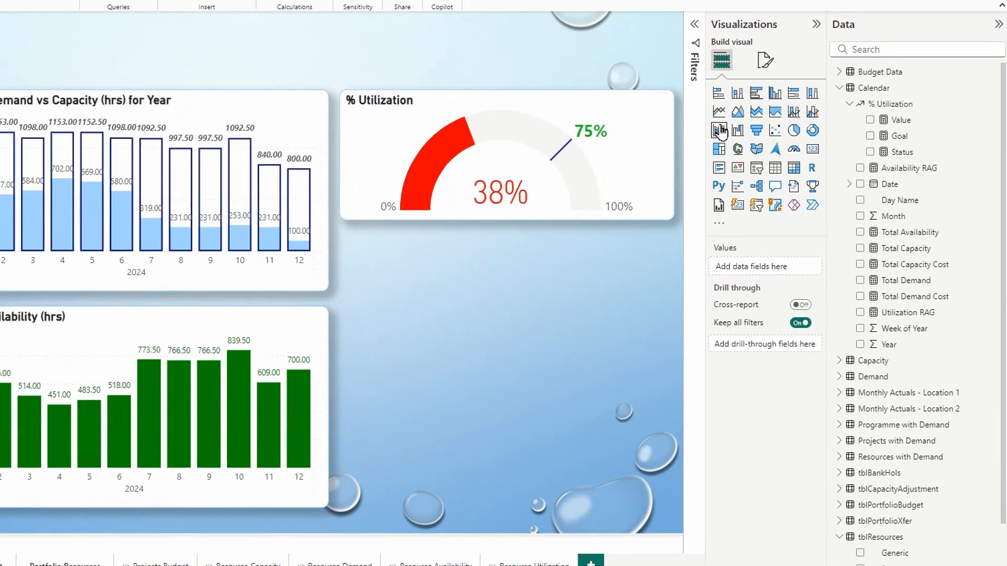
click(714, 108)
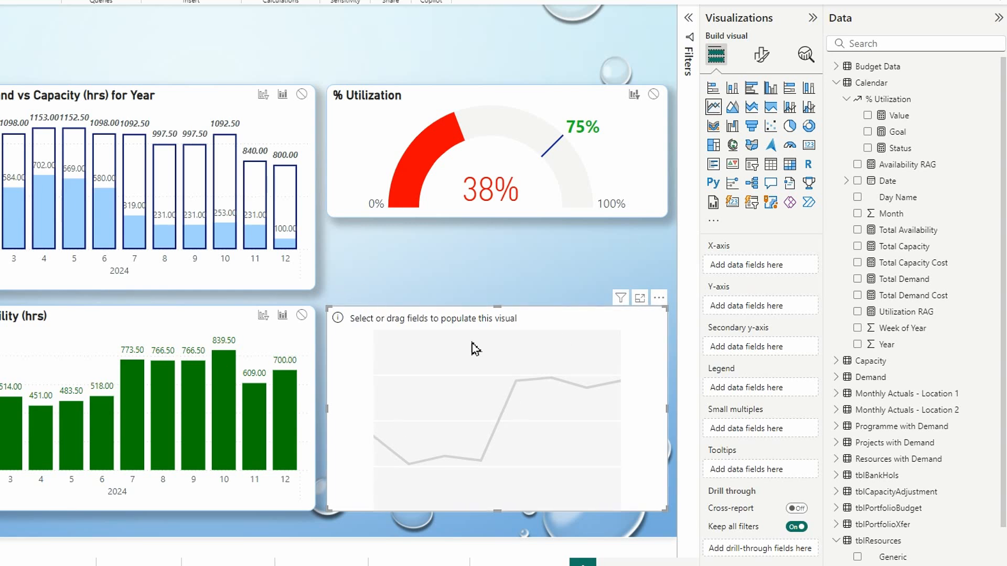
drag(497, 308, 489, 244)
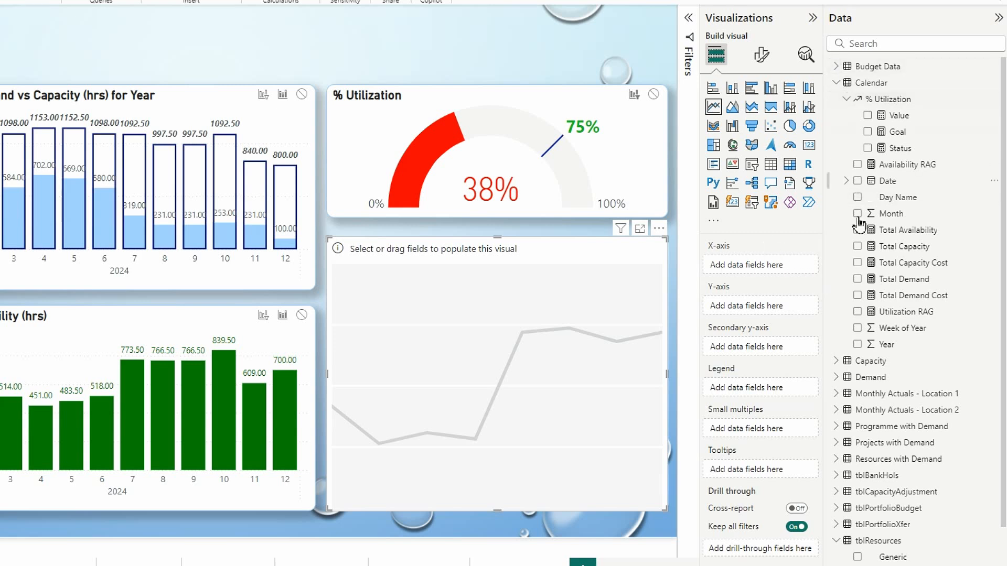
Put the Calendar table's Year and Month on the line chart's X-axis and adjust its axis sorting.
drag(889, 346, 698, 265)
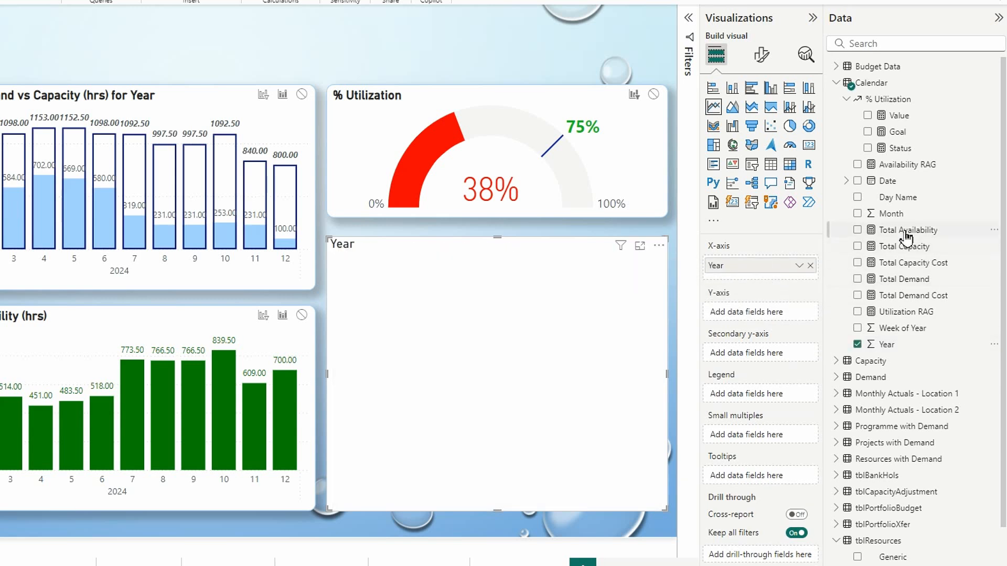
drag(896, 215, 771, 281)
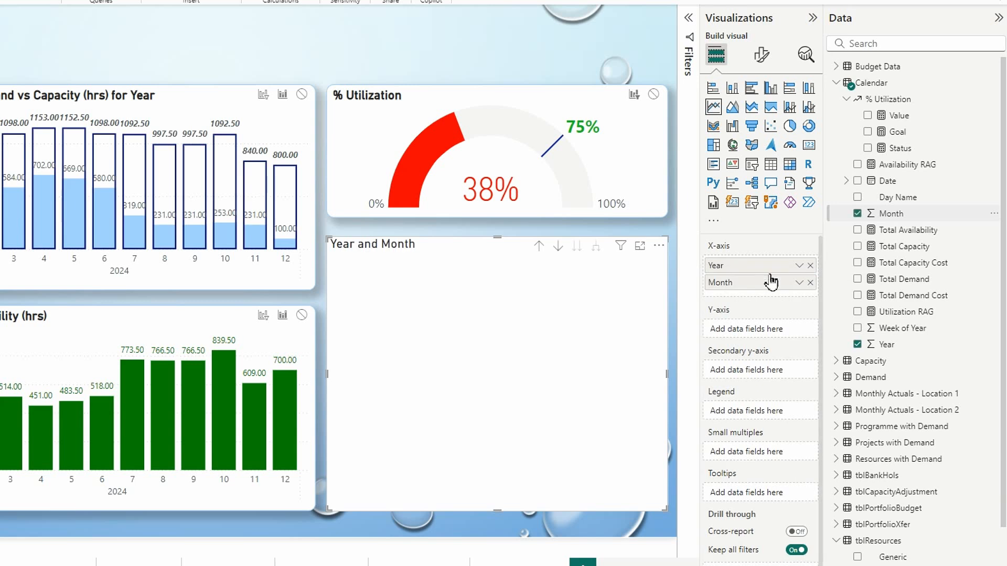
click(660, 247)
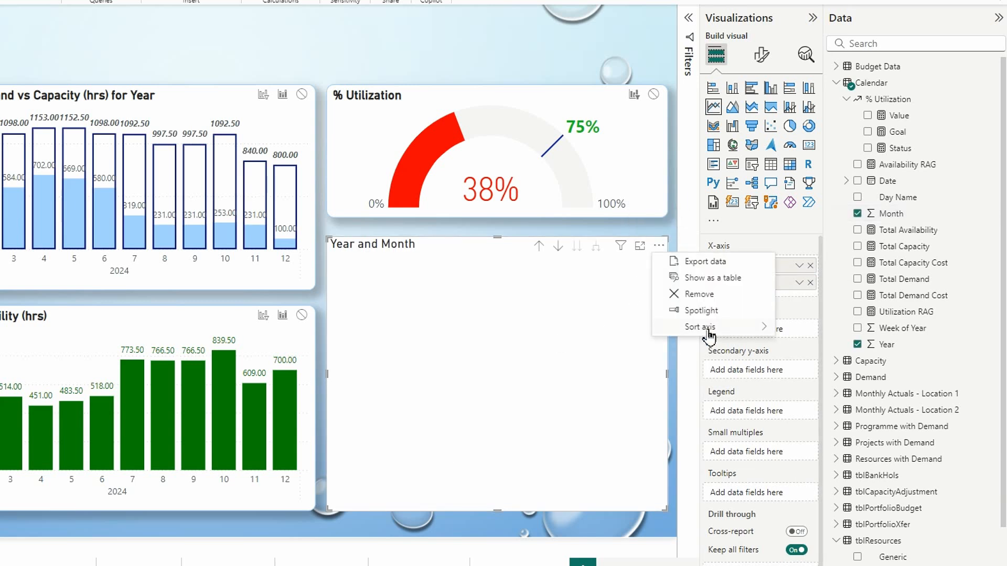
mouse_move(712, 328)
click(827, 362)
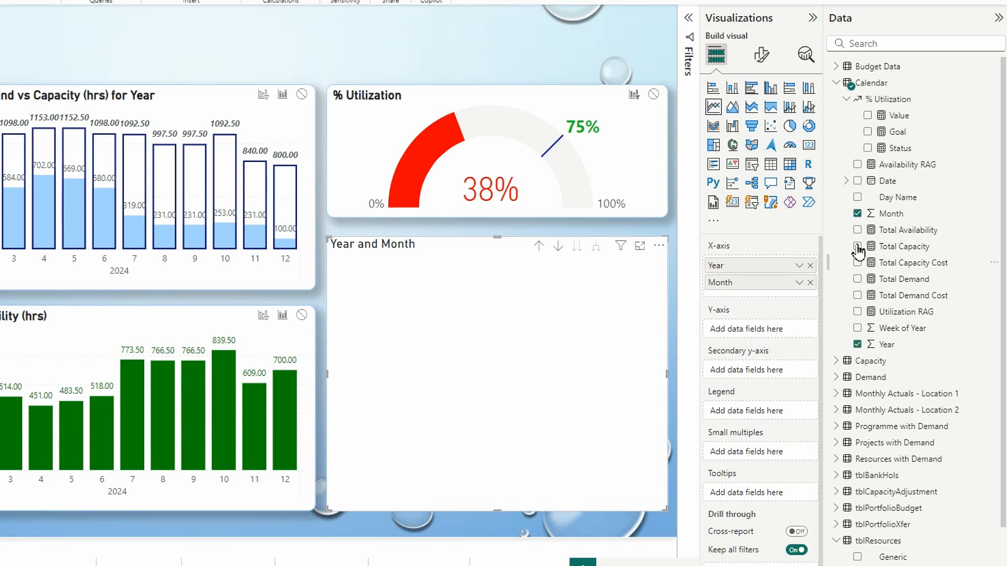
Plot the % Utilization value and the % Utilization goal on the line chart's Y-axis.
drag(896, 121, 767, 335)
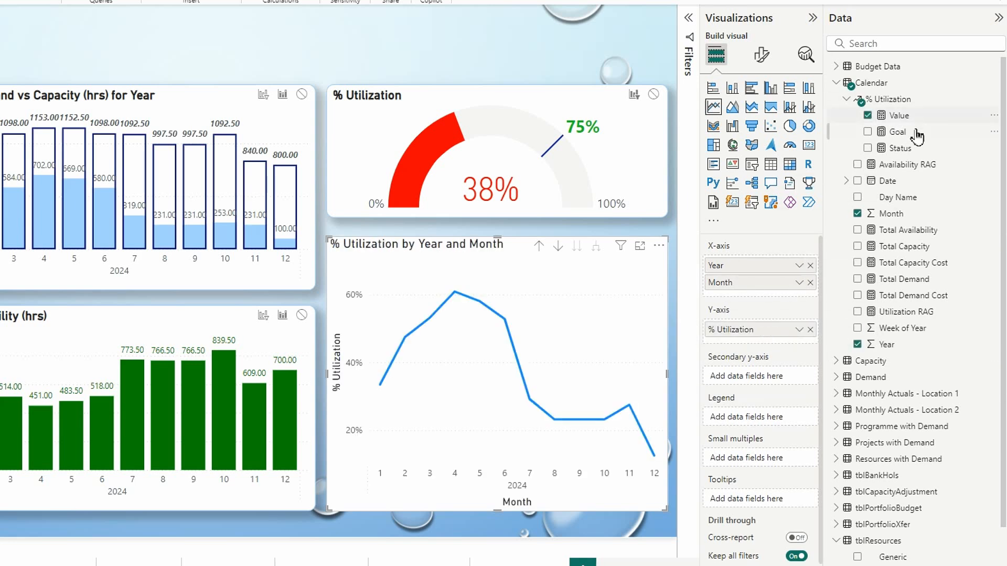
drag(906, 135, 782, 345)
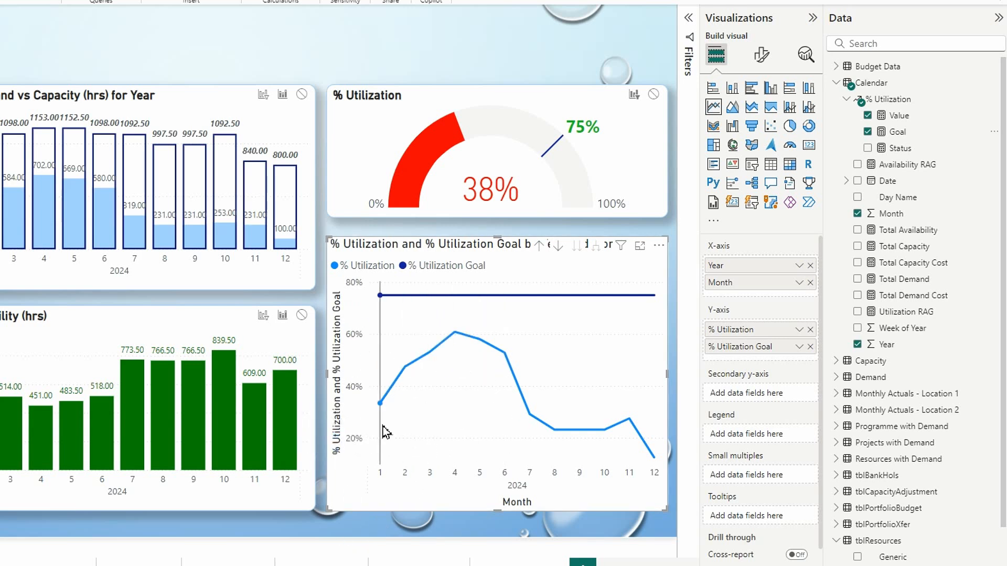
Shorten the line chart's title to "% Utilization".
click(762, 55)
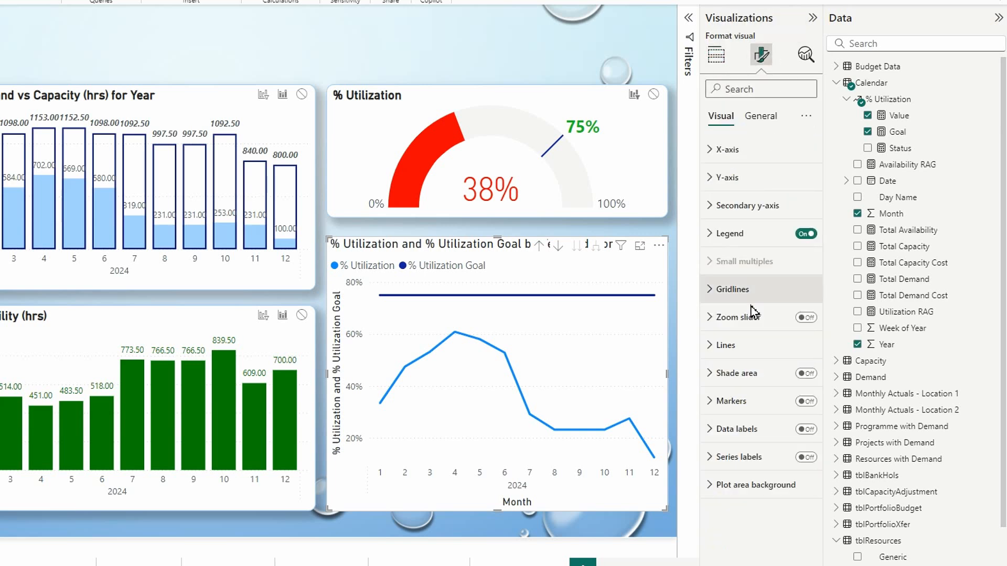
click(764, 118)
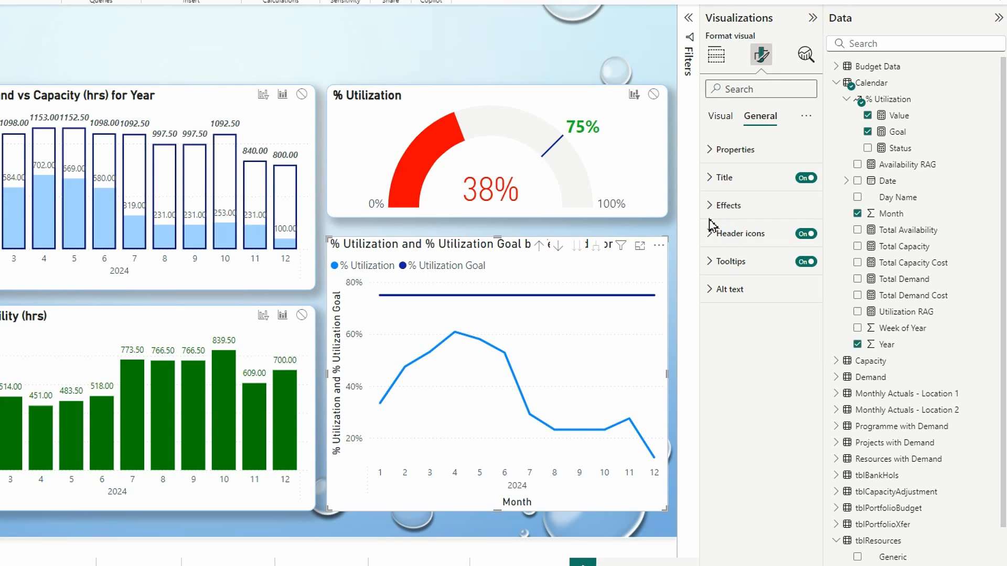
click(714, 178)
drag(761, 245, 827, 247)
key(BackSpace)
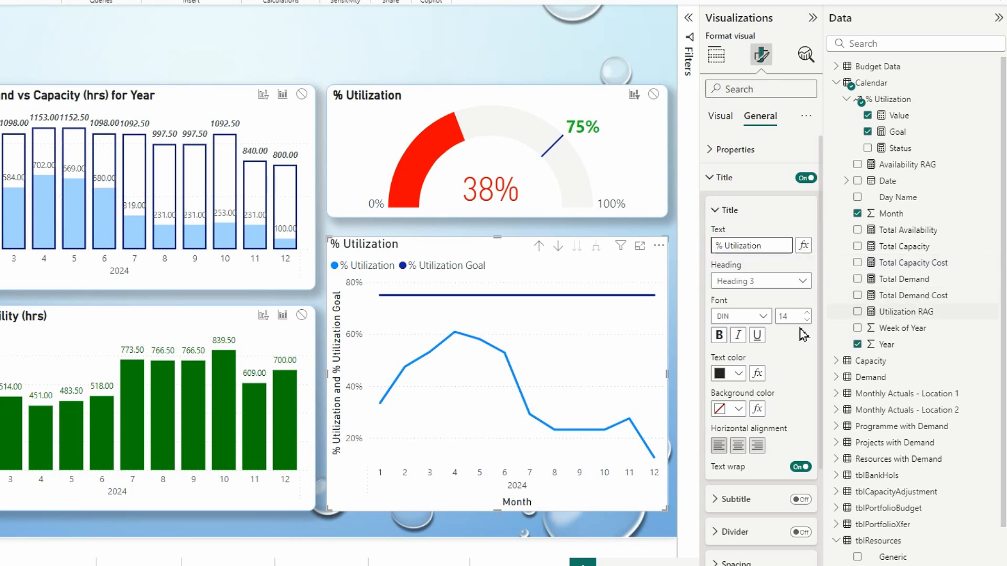
click(791, 362)
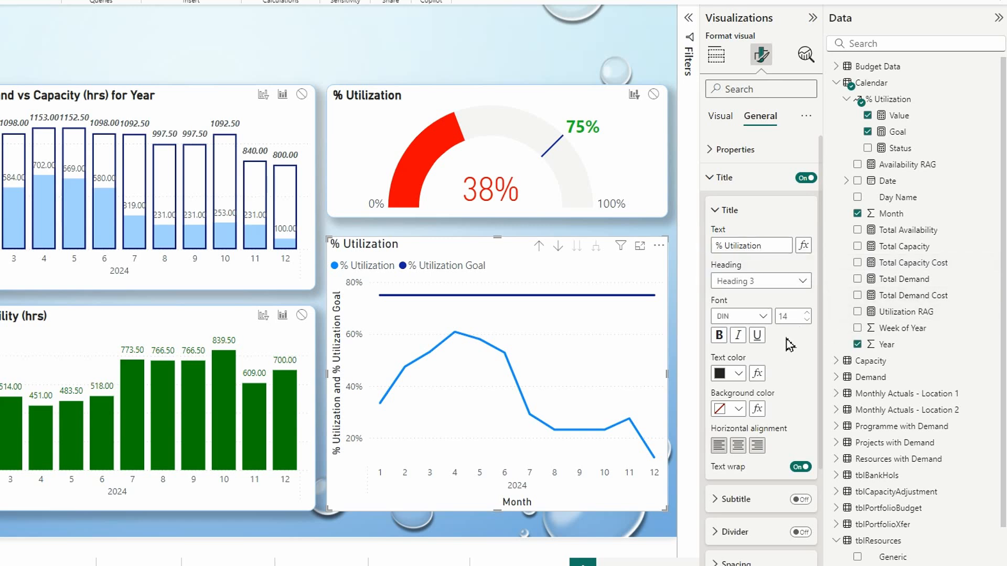
click(715, 178)
Turn off the X-axis and Y-axis titles on the % Utilization line chart.
click(721, 117)
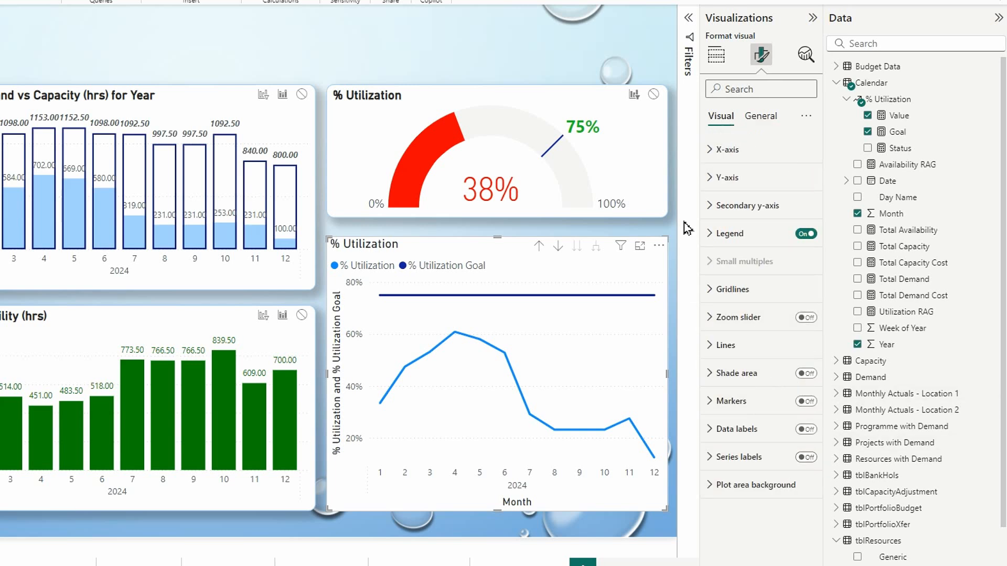
click(711, 150)
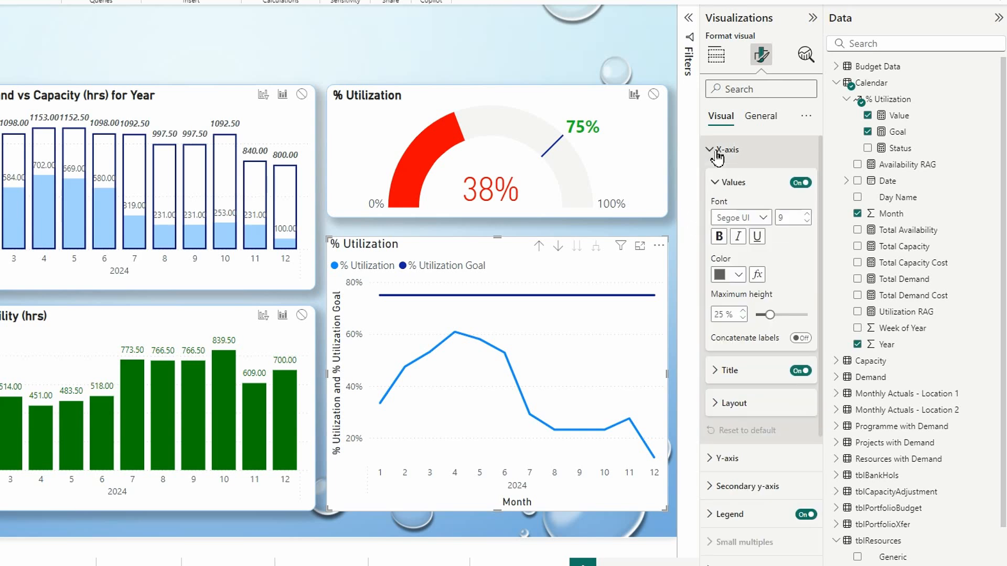
click(801, 371)
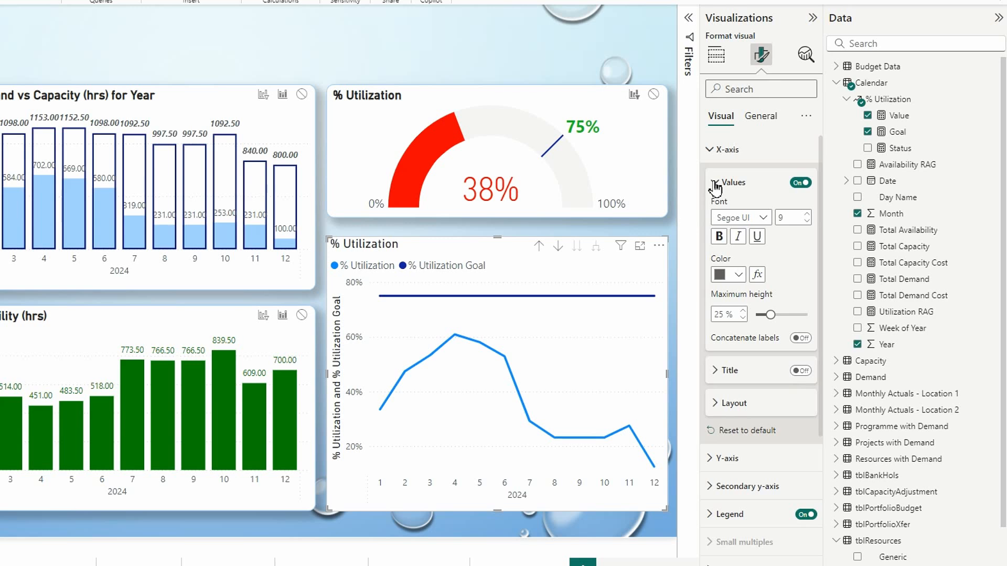
click(712, 150)
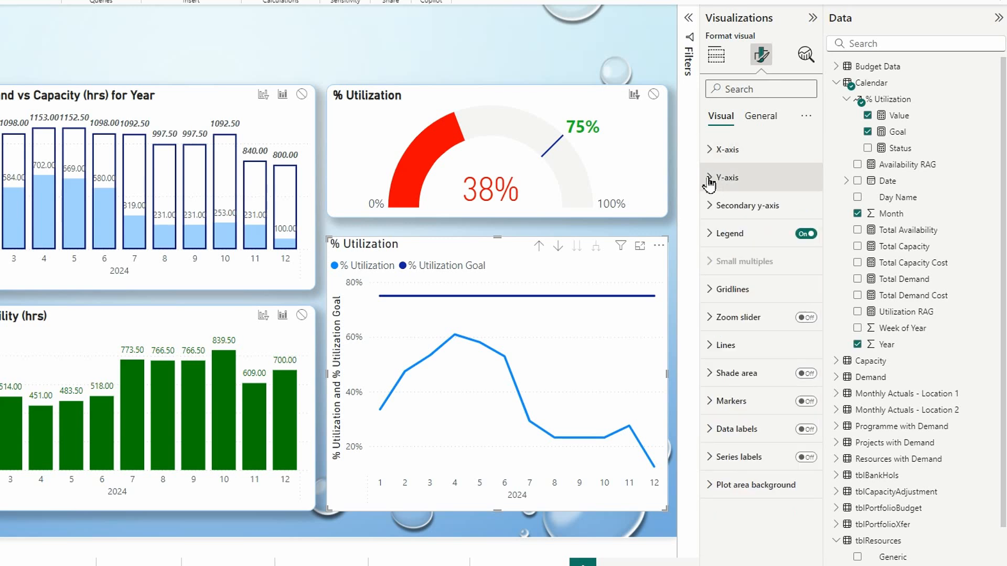
click(710, 181)
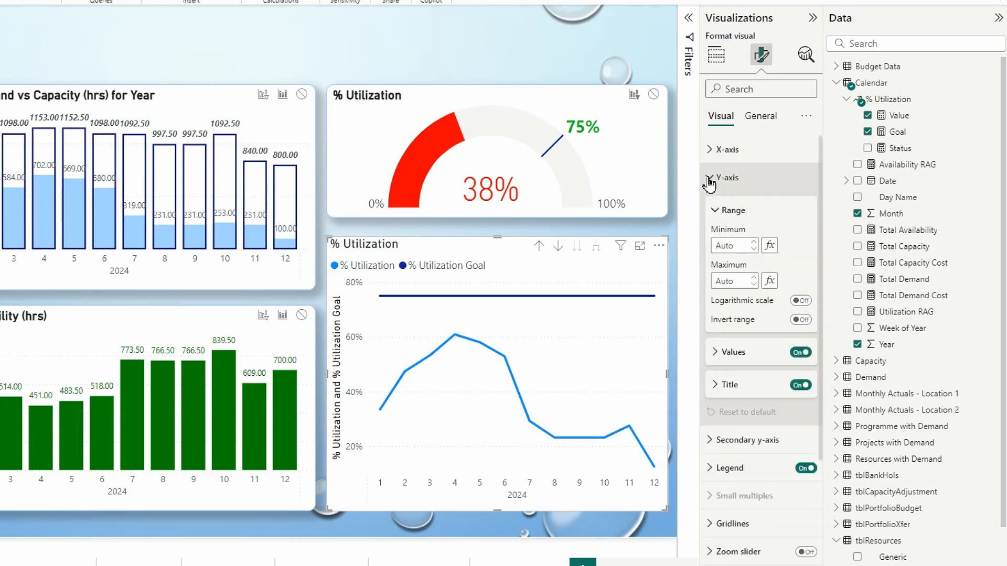
click(799, 386)
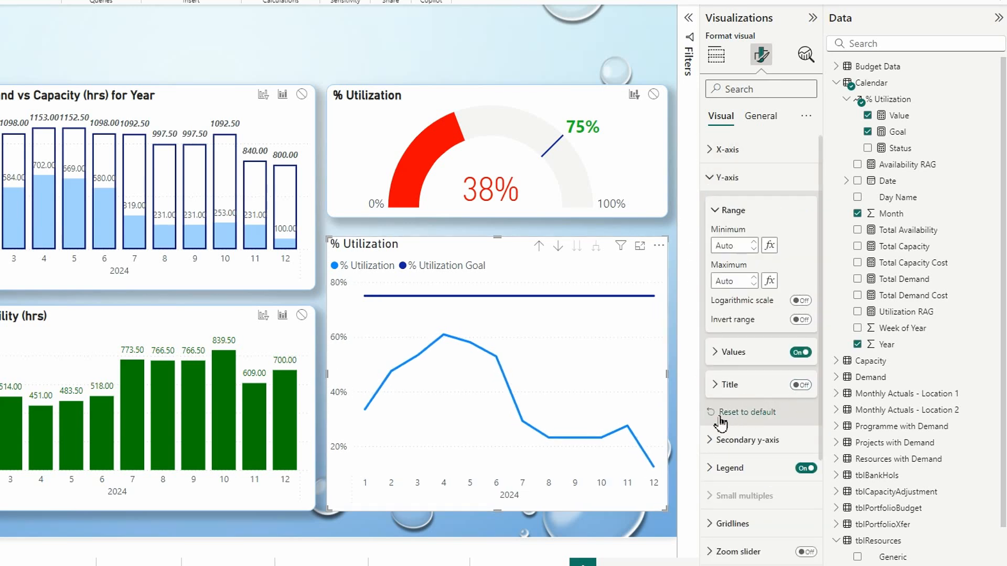
click(714, 177)
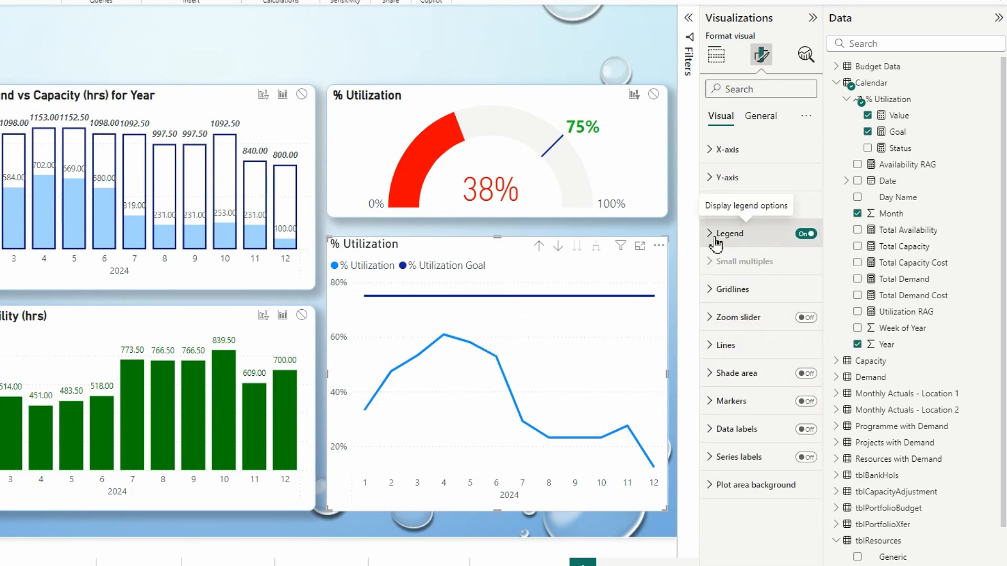
Set the line chart's legend position to Top right.
click(751, 245)
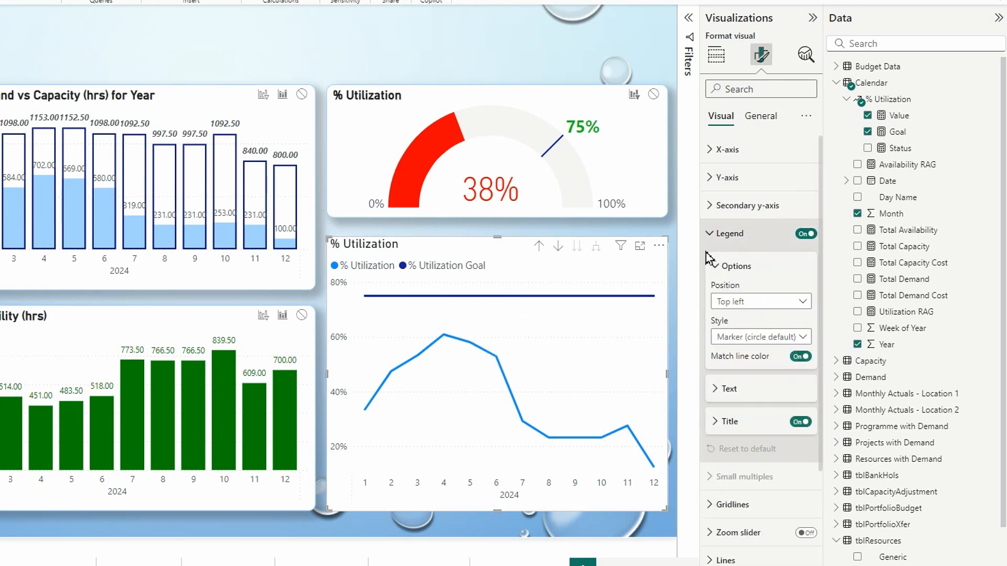
click(802, 302)
click(736, 352)
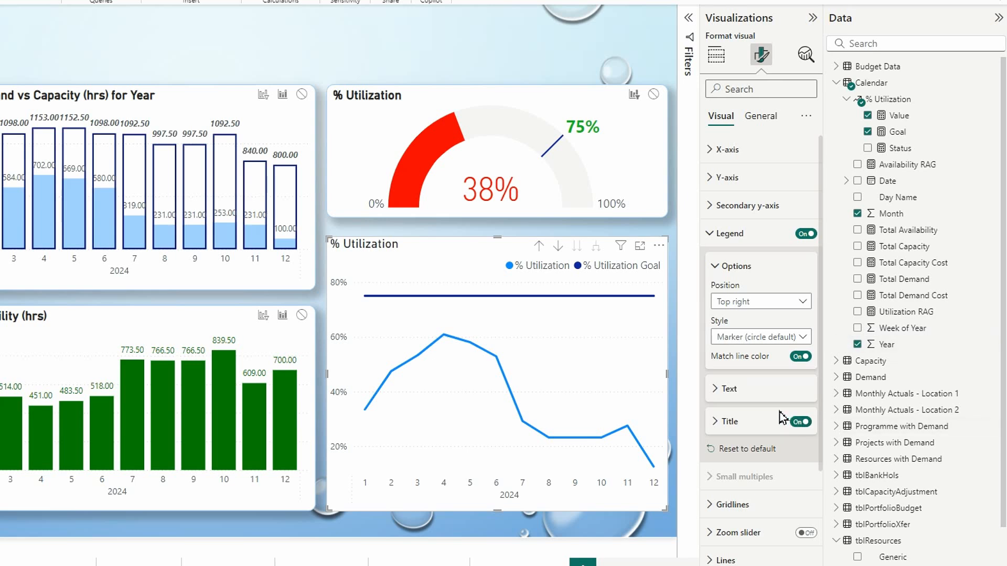
click(717, 268)
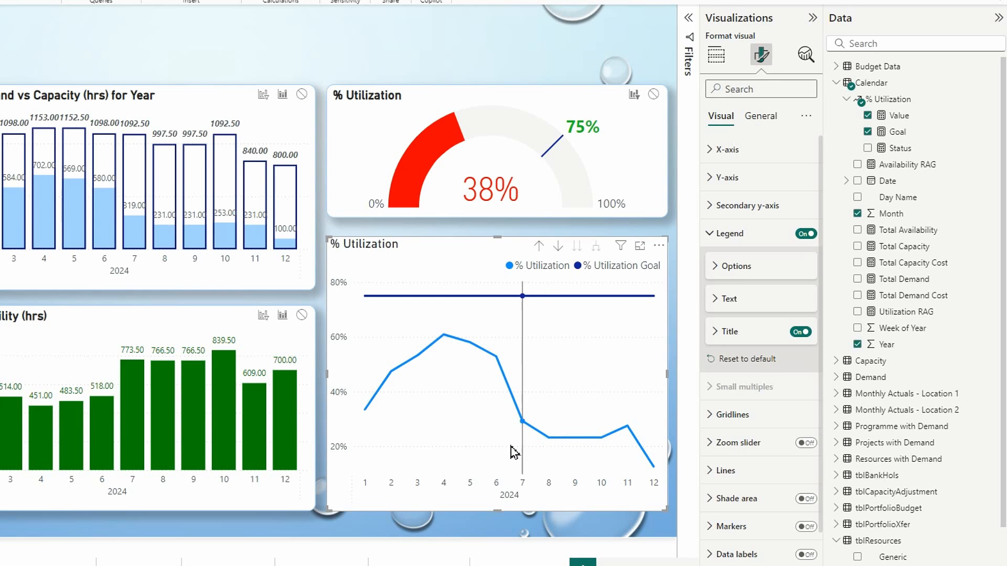
click(709, 209)
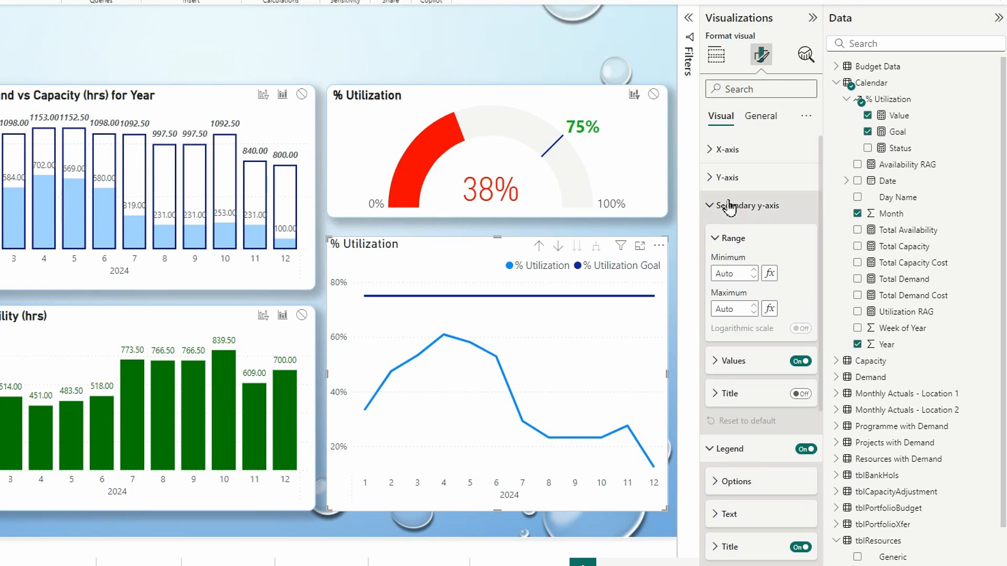
click(711, 179)
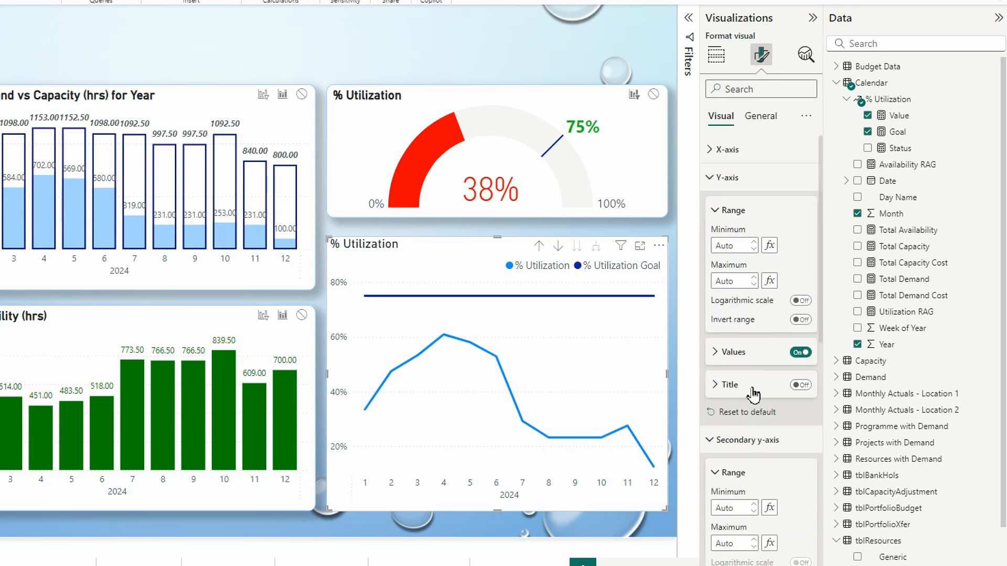
click(712, 178)
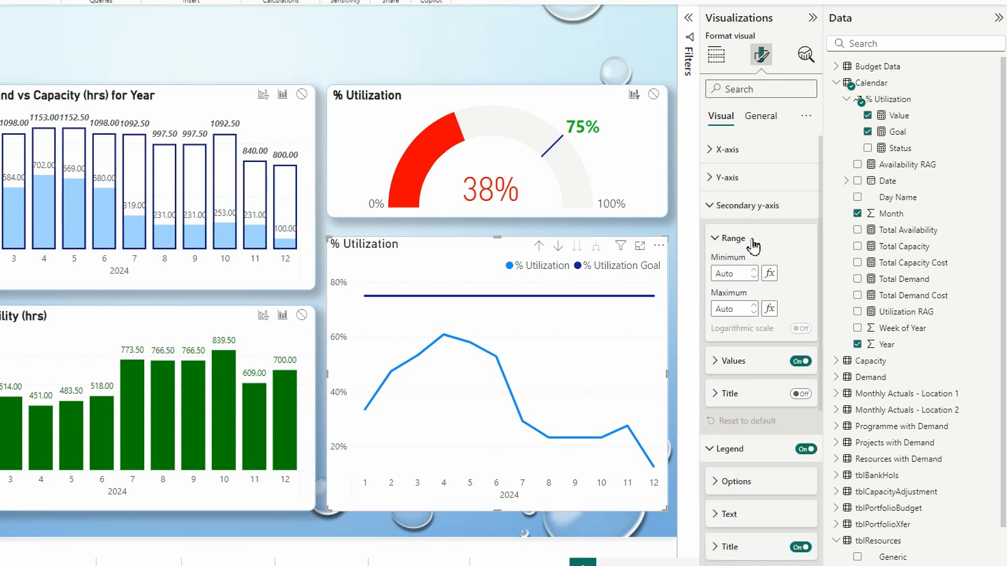
click(716, 449)
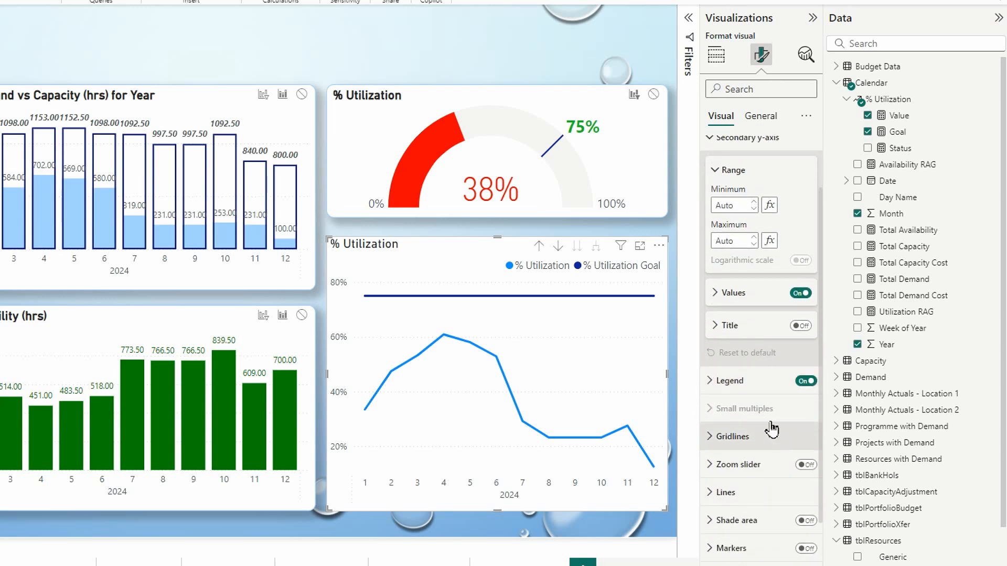
Set the line style of the % Utilization Goal series to Dotted.
scroll(711, 438, down, 3)
click(713, 426)
scroll(809, 391, down, 3)
click(808, 357)
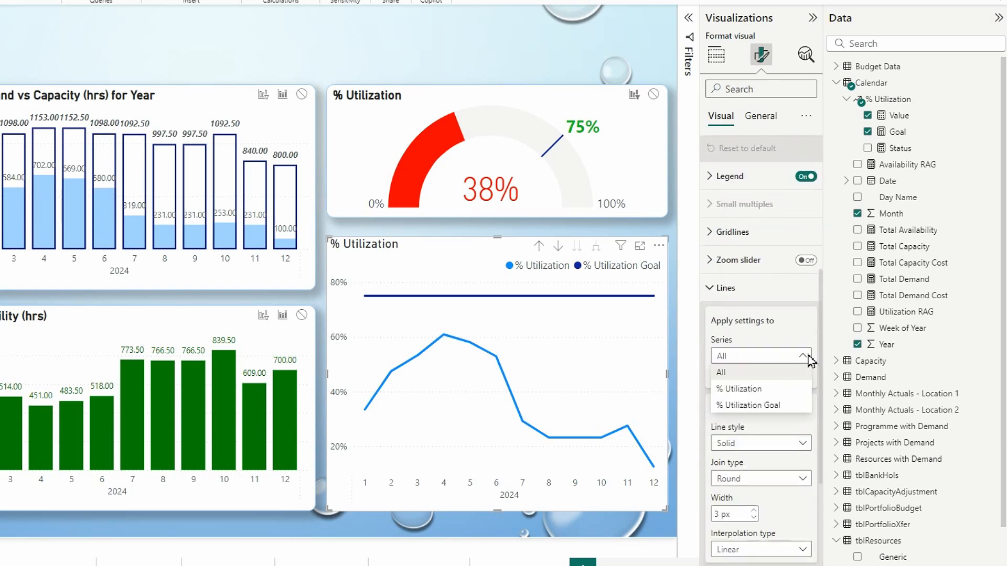
click(759, 405)
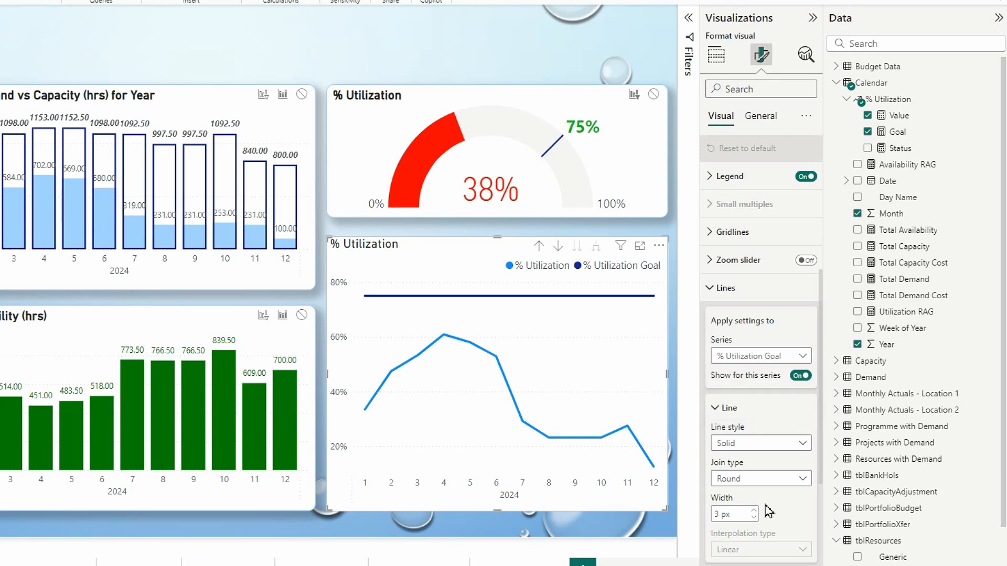
click(807, 450)
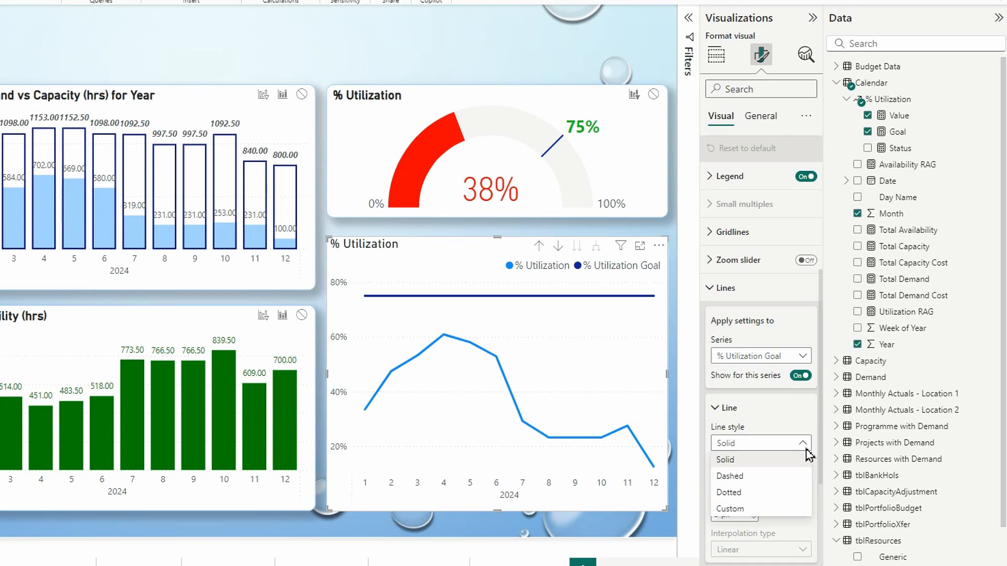
click(741, 498)
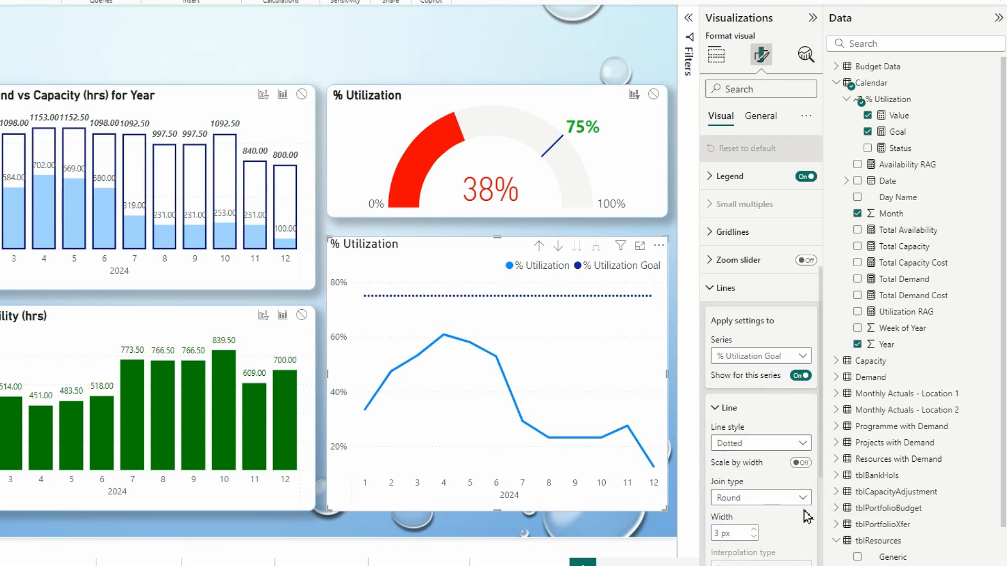
Color the % Utilization Goal line green.
scroll(795, 504, down, 1)
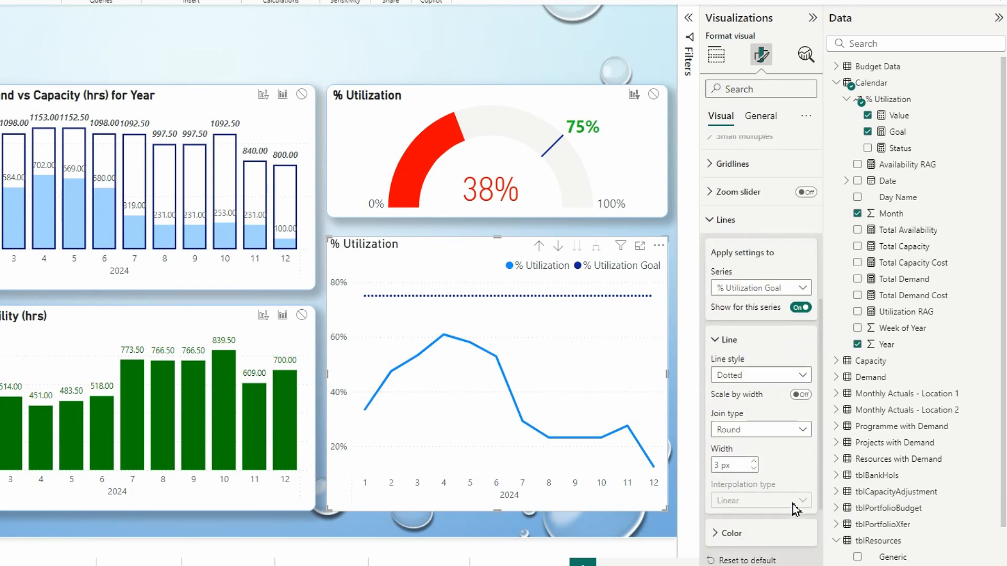
scroll(731, 475, down, 1)
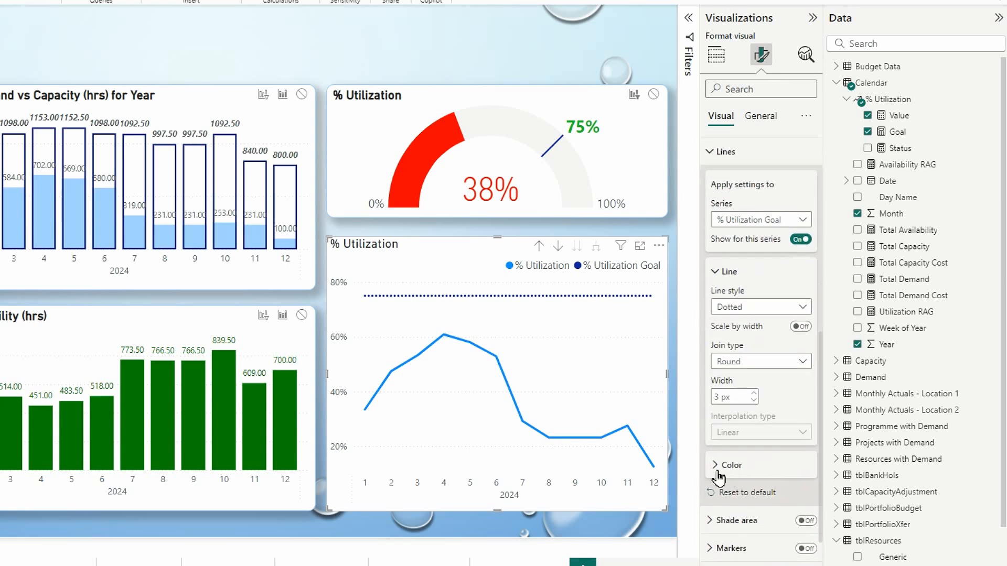
click(729, 466)
click(736, 500)
click(752, 442)
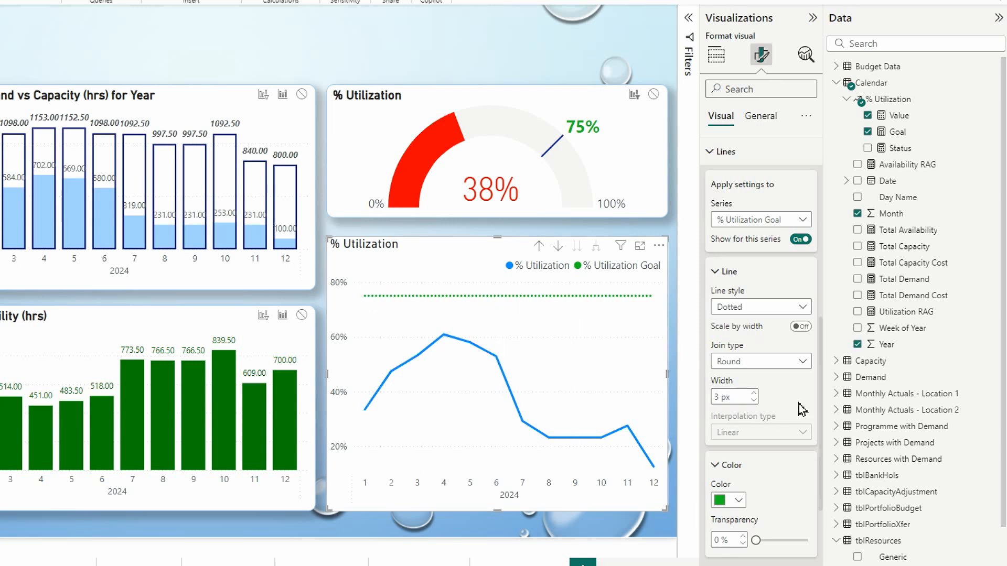
Review the % Utilization series' line settings and turn on markers for the line chart.
click(811, 225)
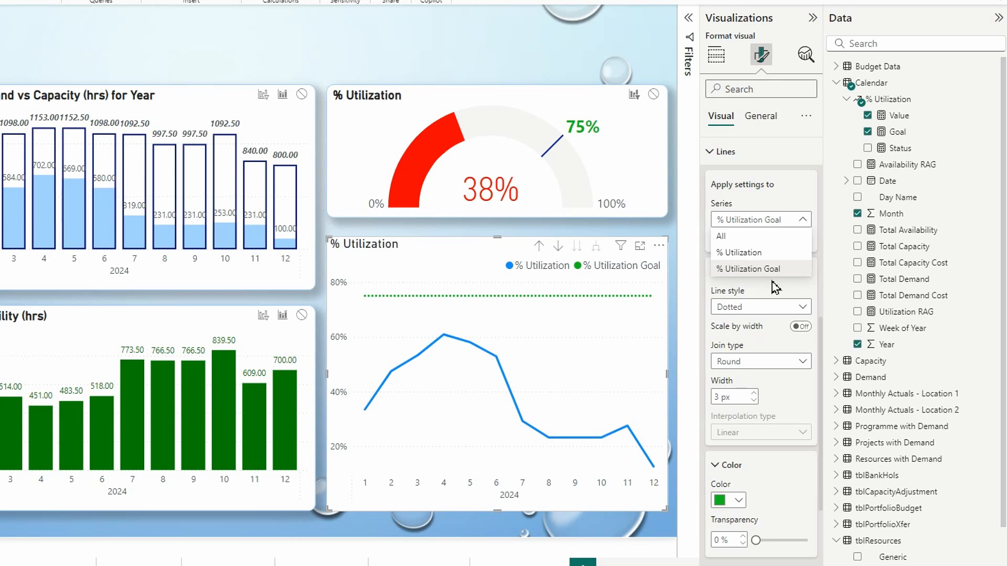
click(760, 253)
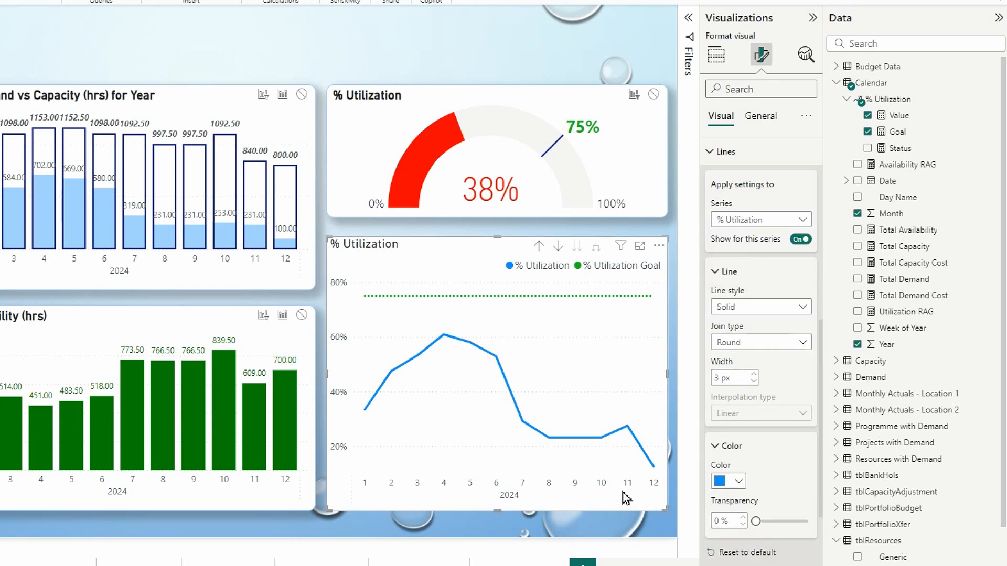
scroll(797, 471, down, 1)
scroll(796, 470, down, 2)
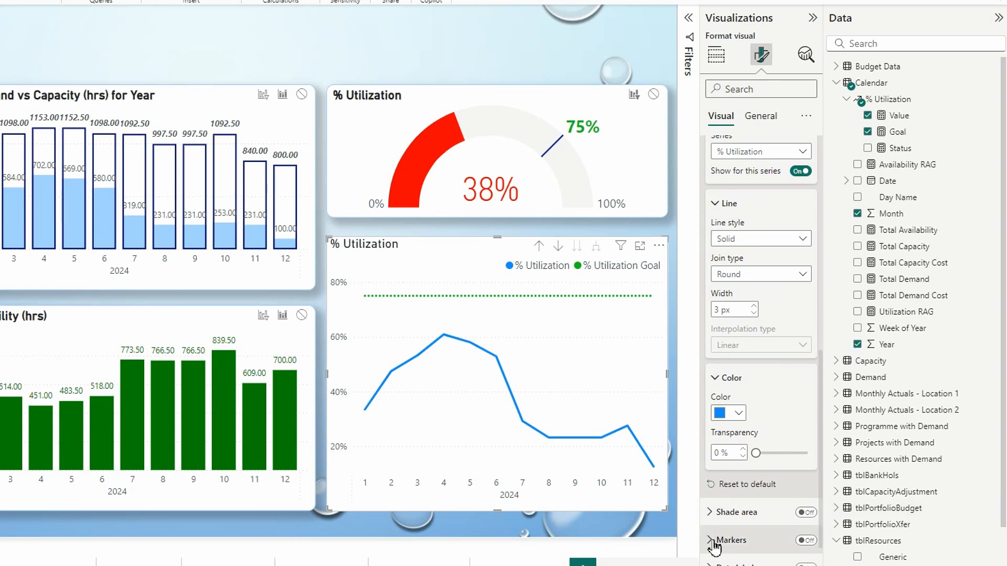
click(806, 541)
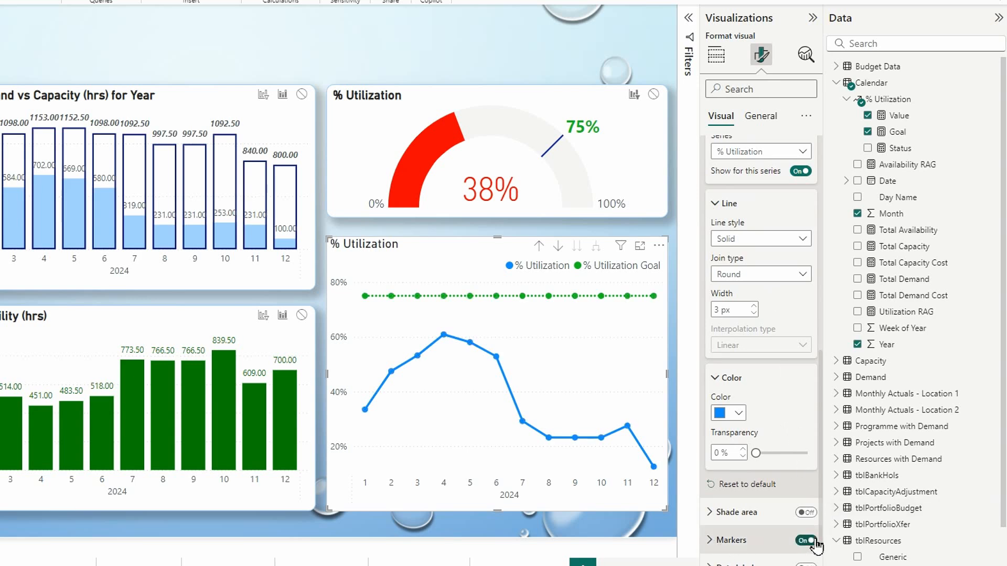
Hide the markers for the % Utilization Goal series only, leaving them on for % Utilization.
click(711, 541)
scroll(761, 467, down, 2)
scroll(762, 469, down, 5)
click(745, 404)
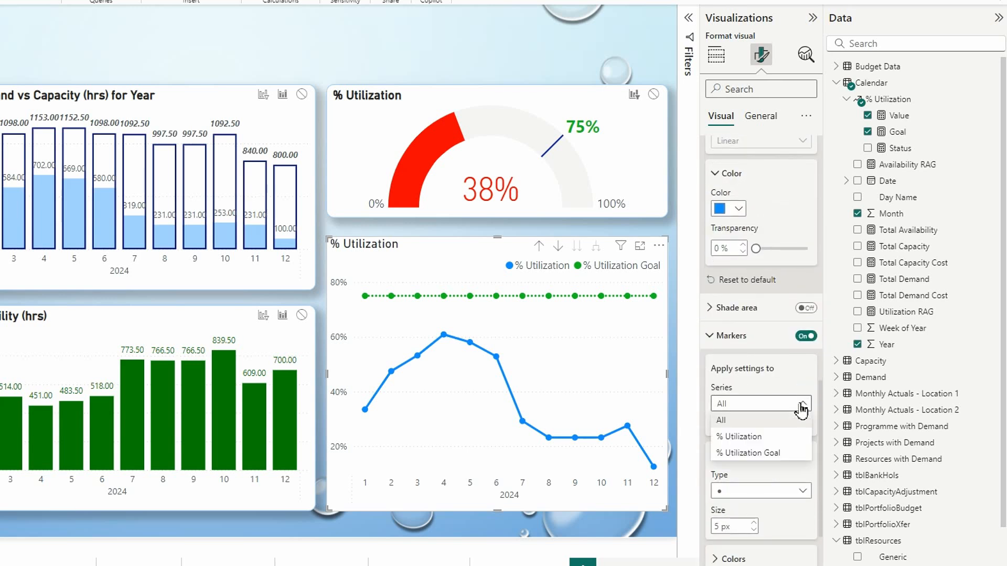
click(744, 432)
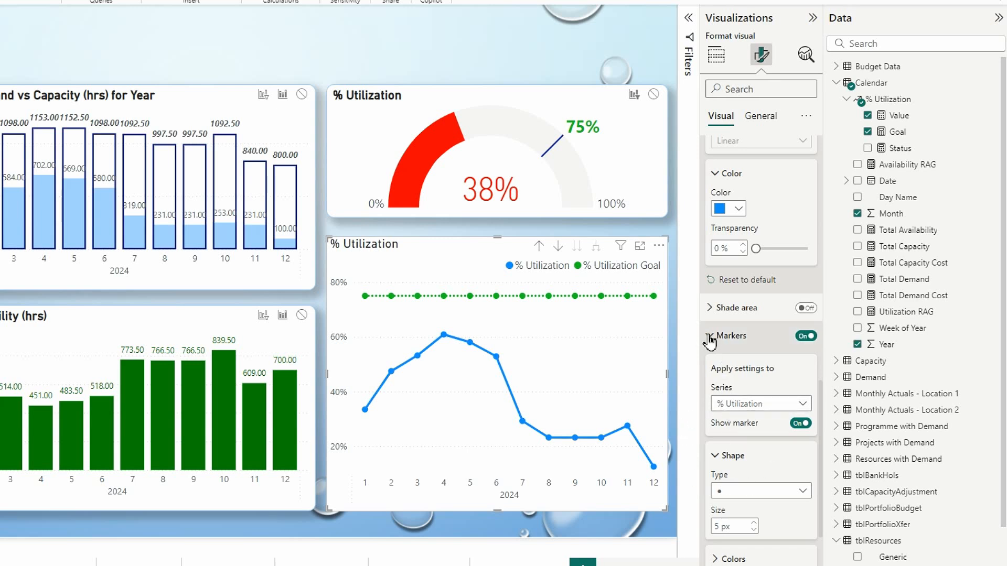
click(758, 404)
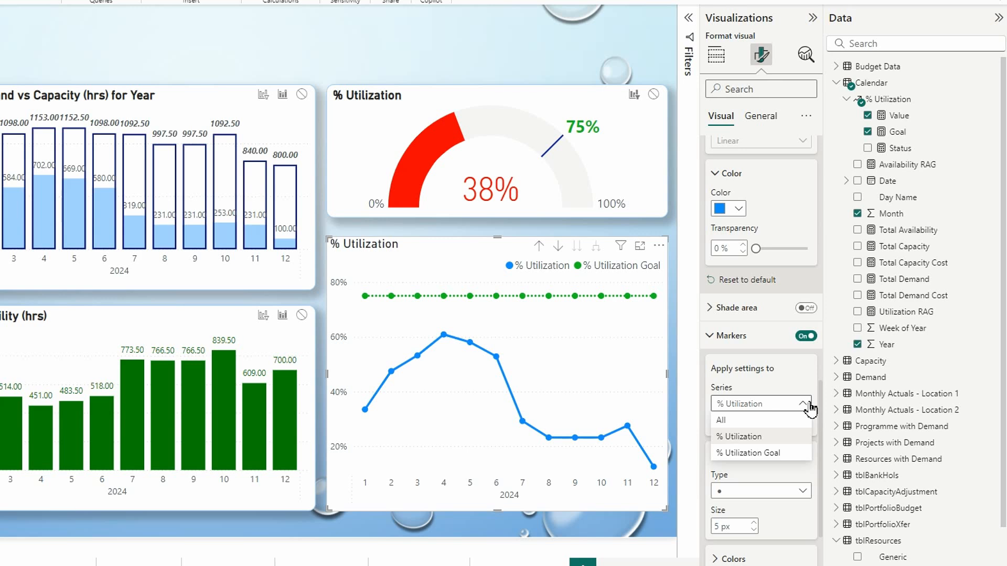
click(750, 454)
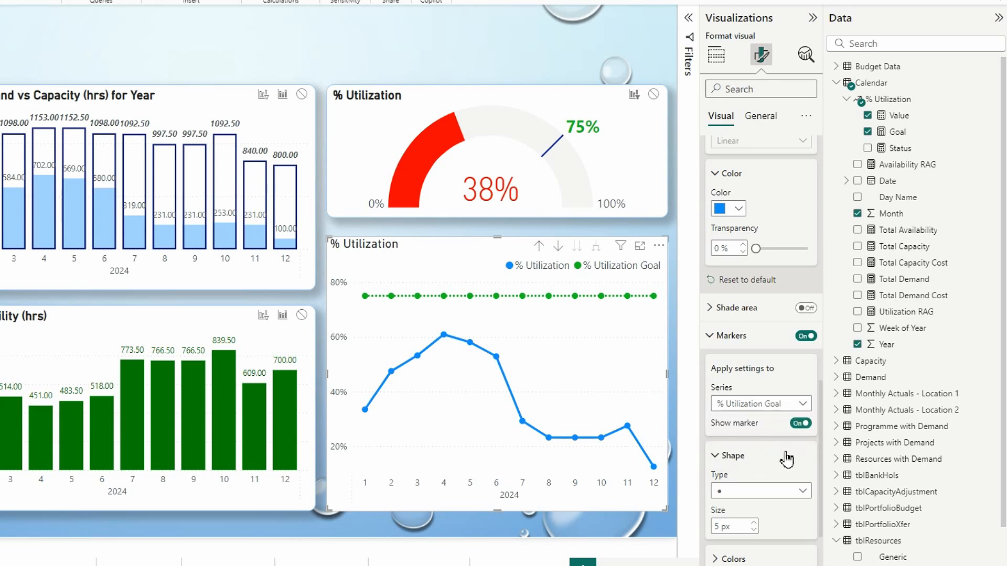
click(799, 423)
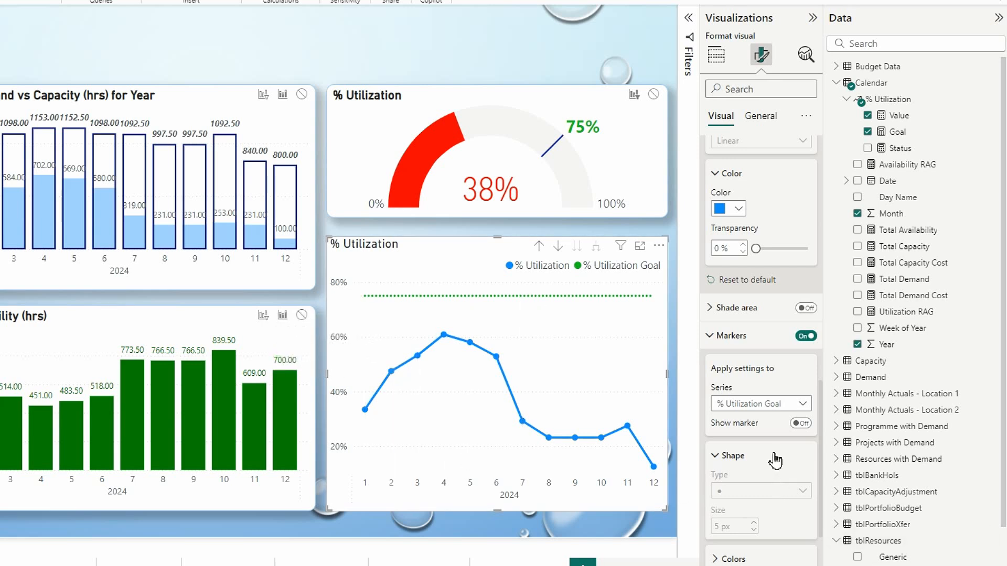
scroll(775, 461, down, 3)
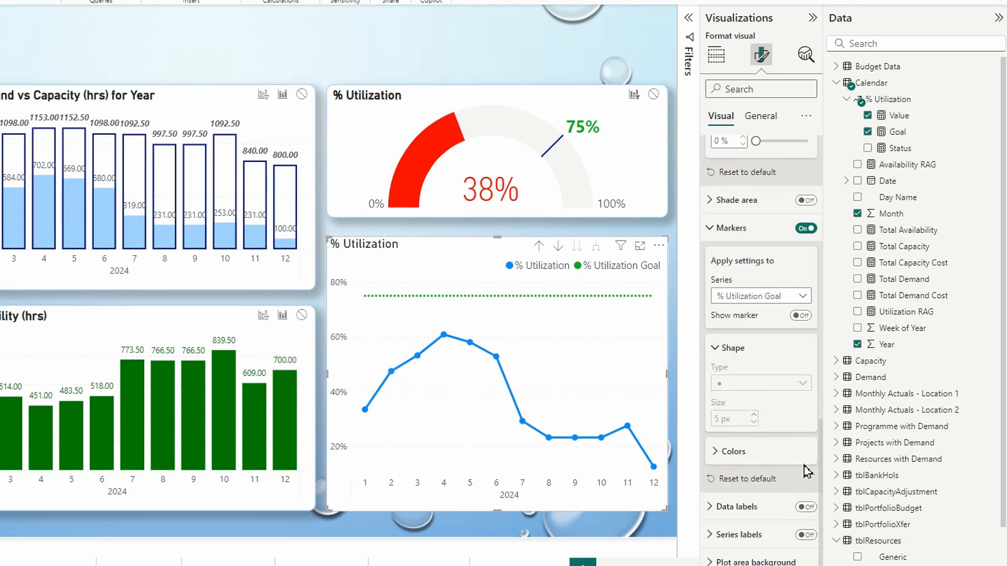
Turn on data labels for the line chart and make the % Utilization series' label values bold at font size 8.
click(806, 507)
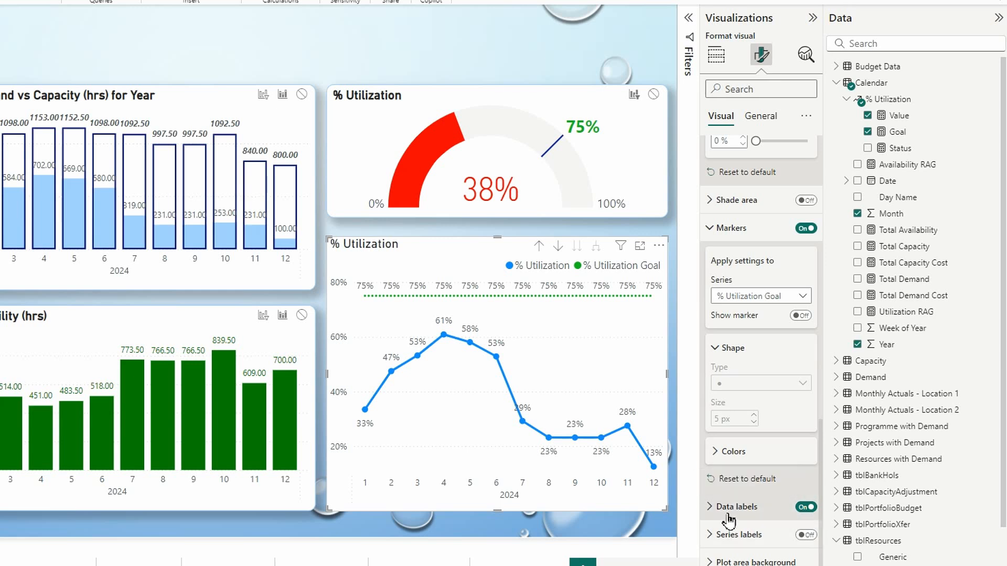
click(758, 507)
scroll(761, 507, down, 4)
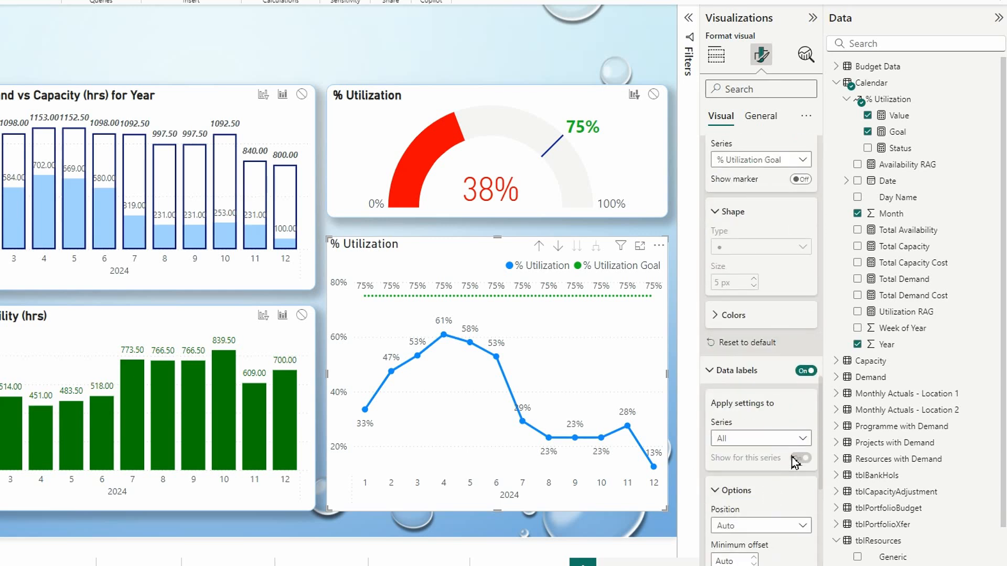
click(801, 441)
click(760, 471)
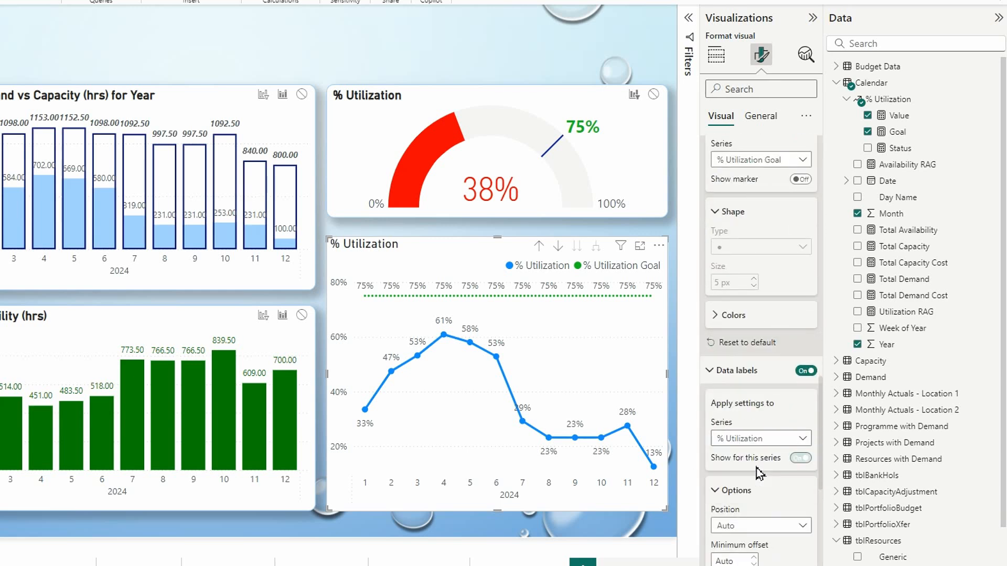
scroll(786, 505, down, 8)
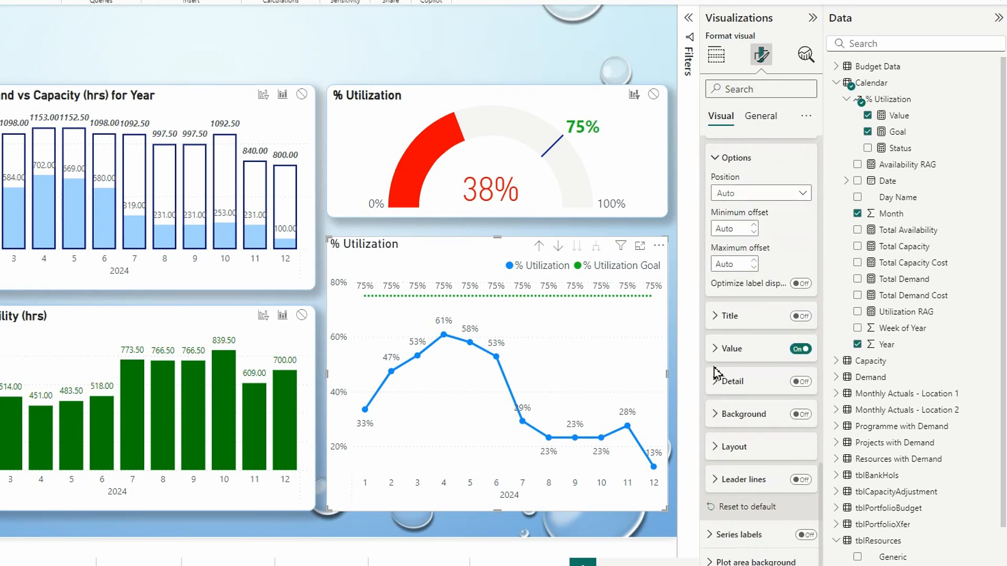
click(716, 350)
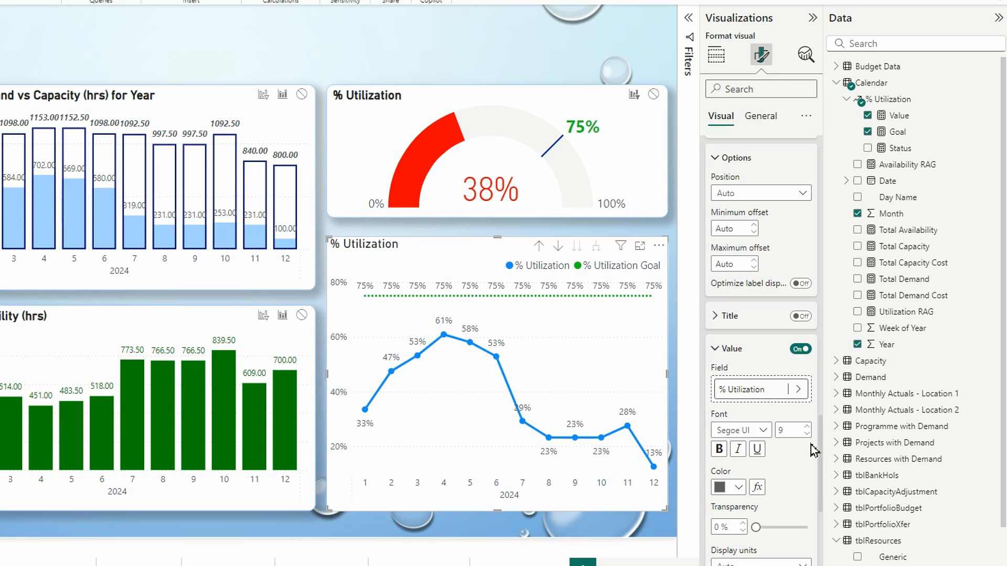
click(718, 450)
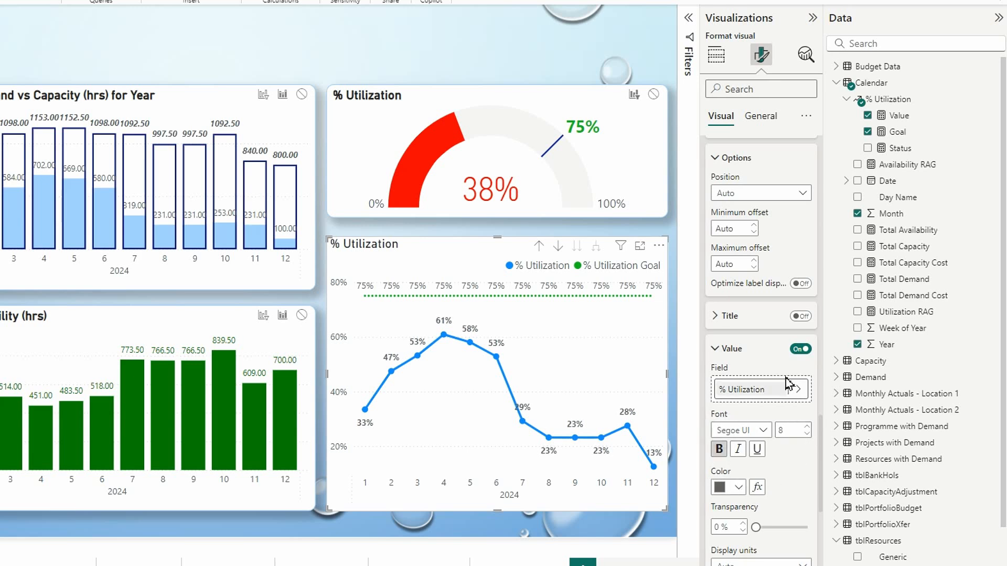
Hide the data labels for the % Utilization Goal series only.
scroll(745, 296, up, 4)
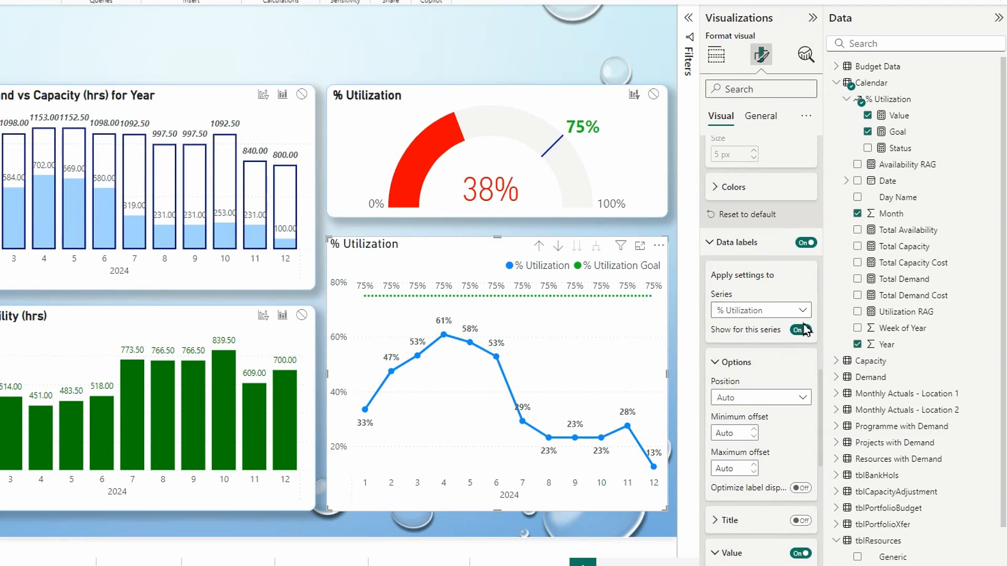
click(782, 311)
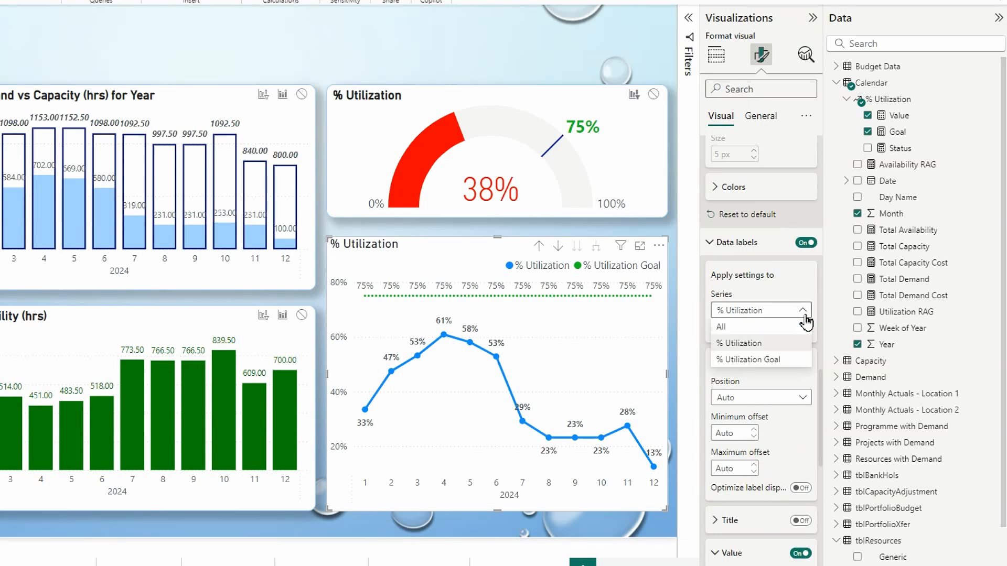
click(752, 362)
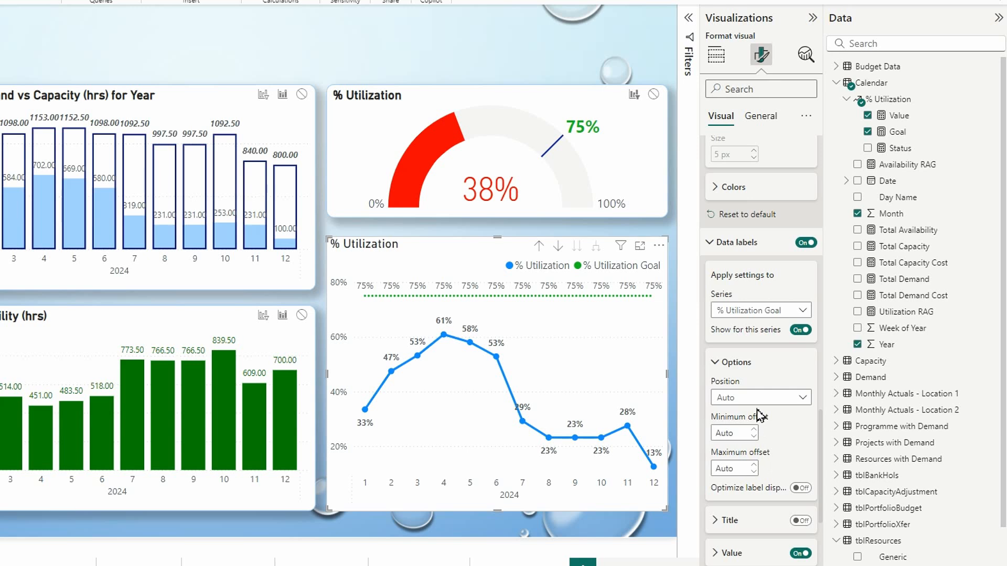
click(801, 331)
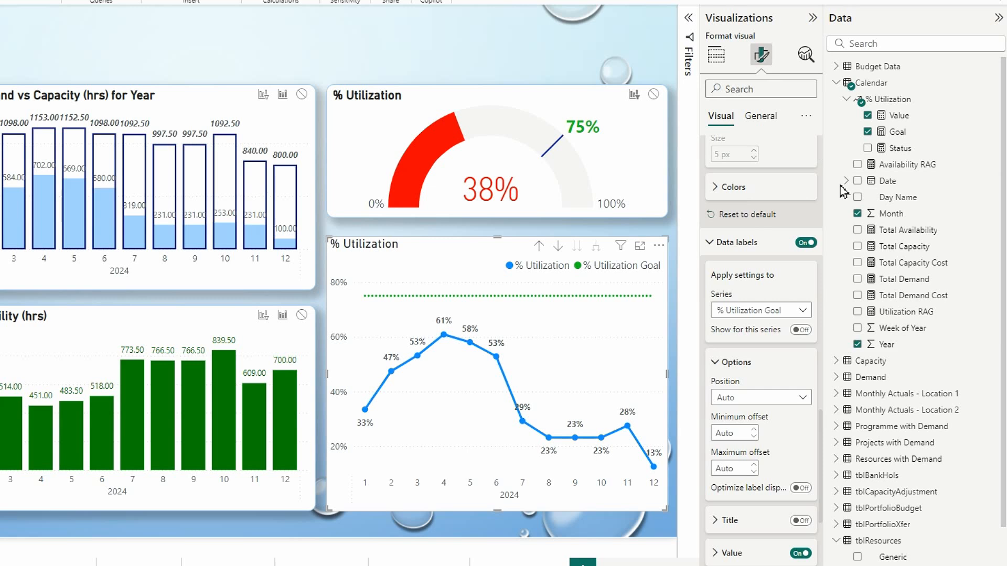
Add a visual border to the % Utilization line chart and color it light blue.
click(778, 123)
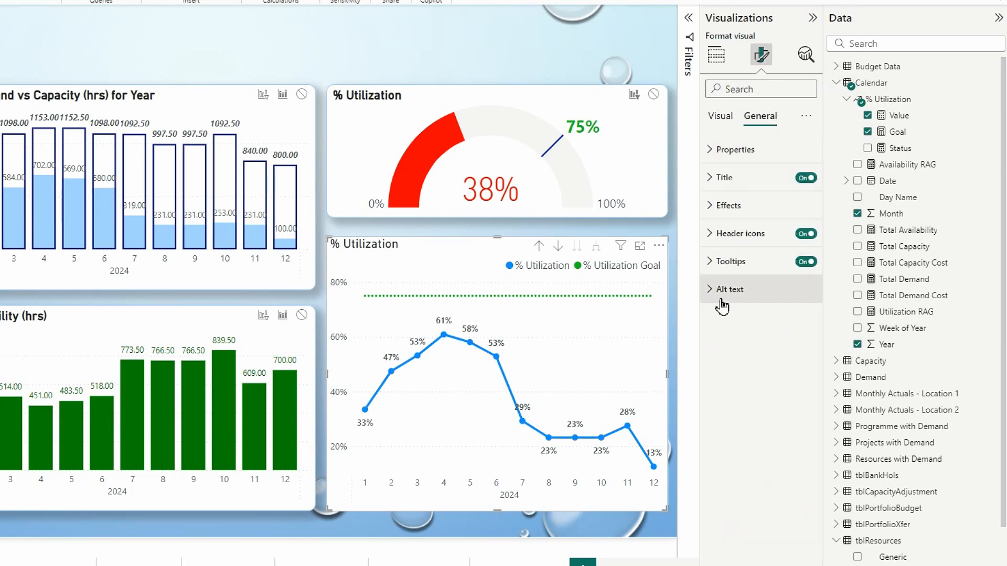
click(712, 209)
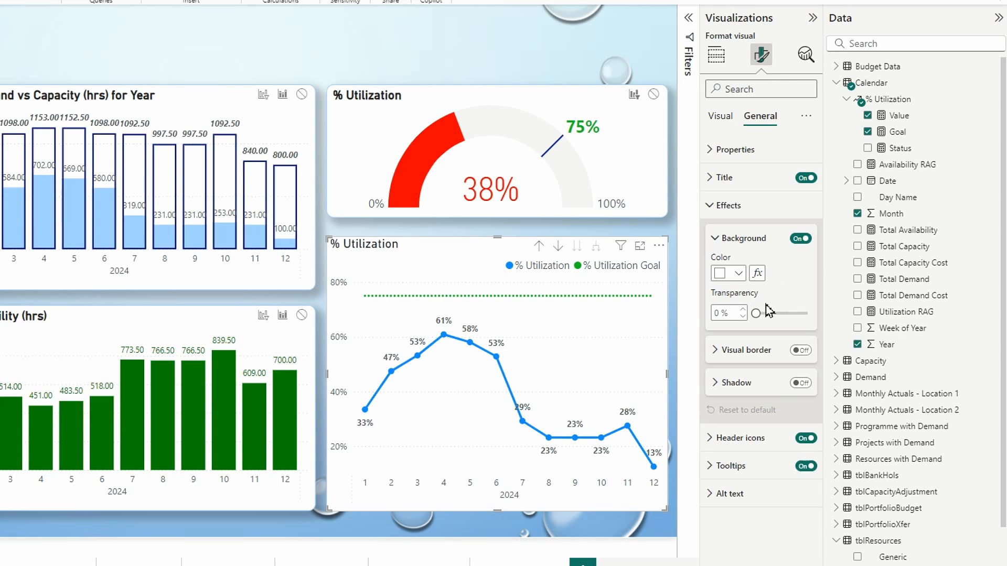
click(716, 240)
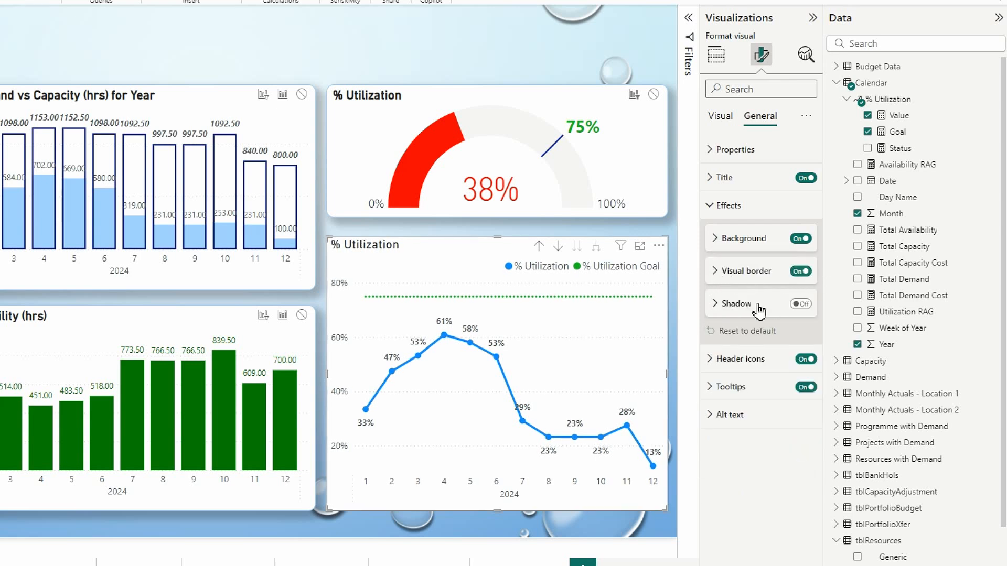
click(715, 273)
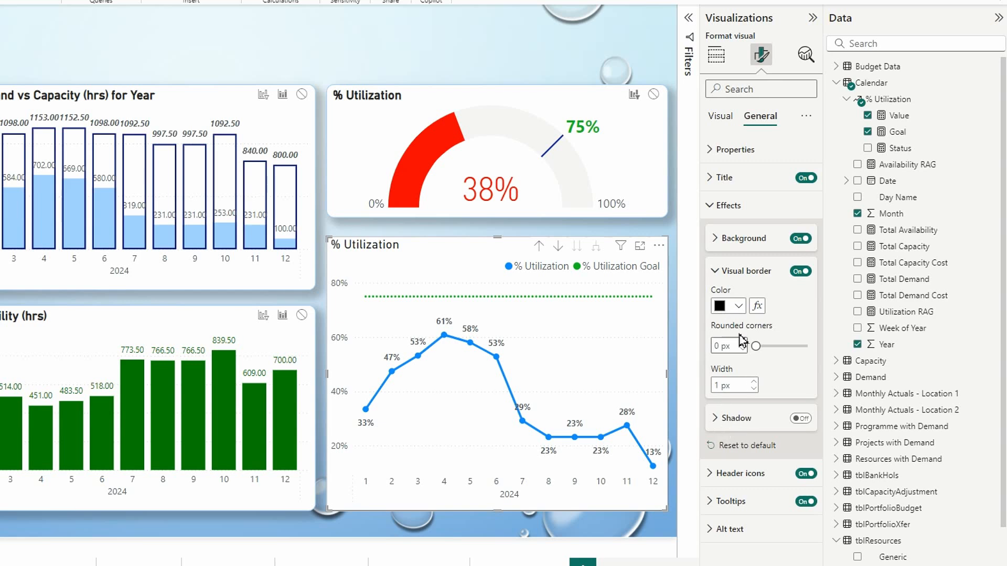
click(738, 305)
click(768, 389)
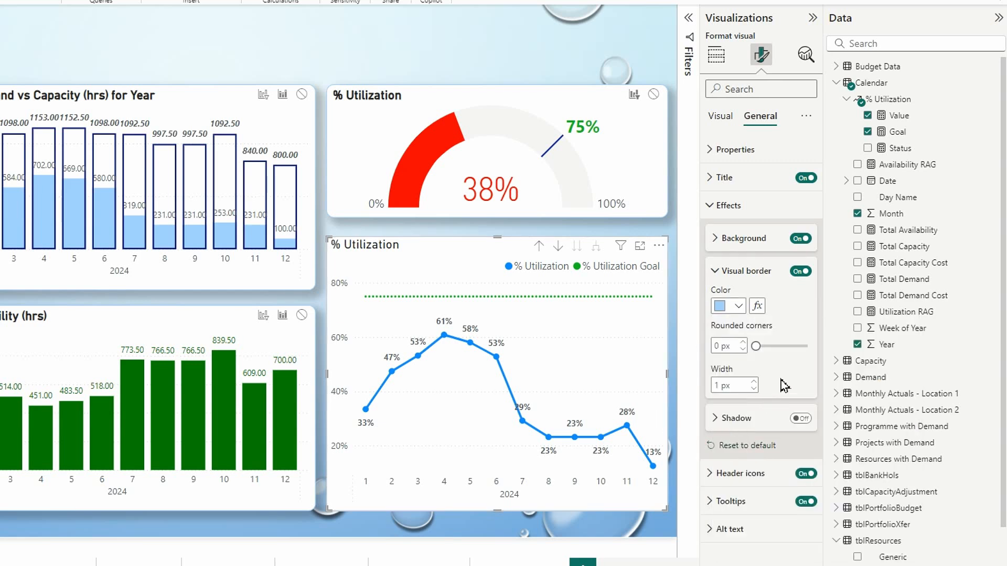
Round the line chart border's corners to 10 px and turn on the visual's shadow.
click(723, 347)
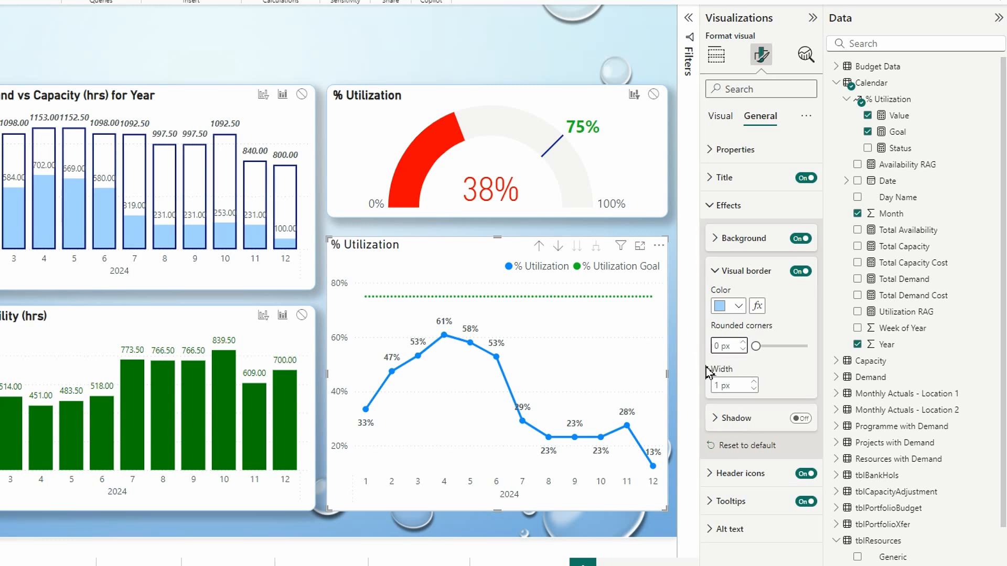
text(1)
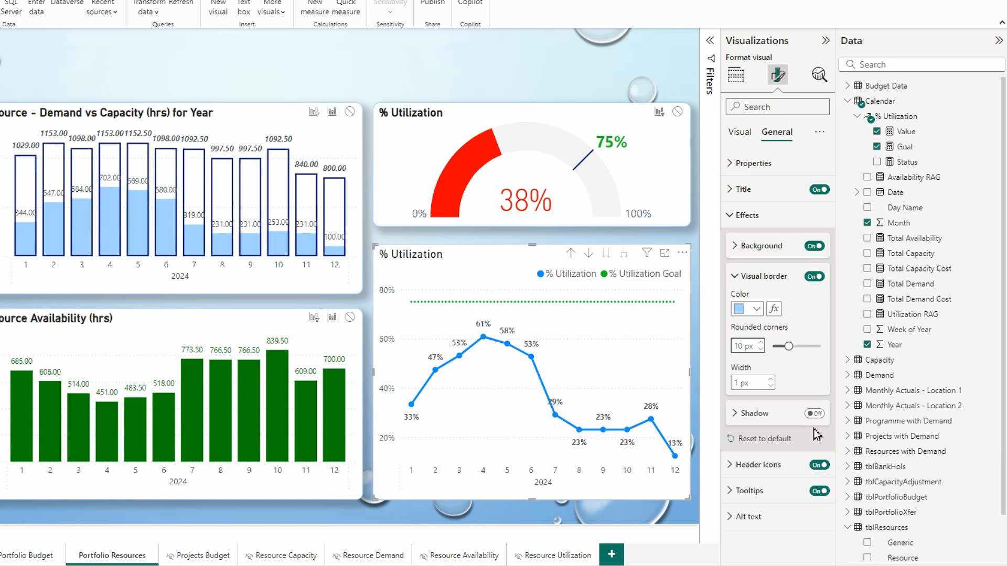
click(814, 414)
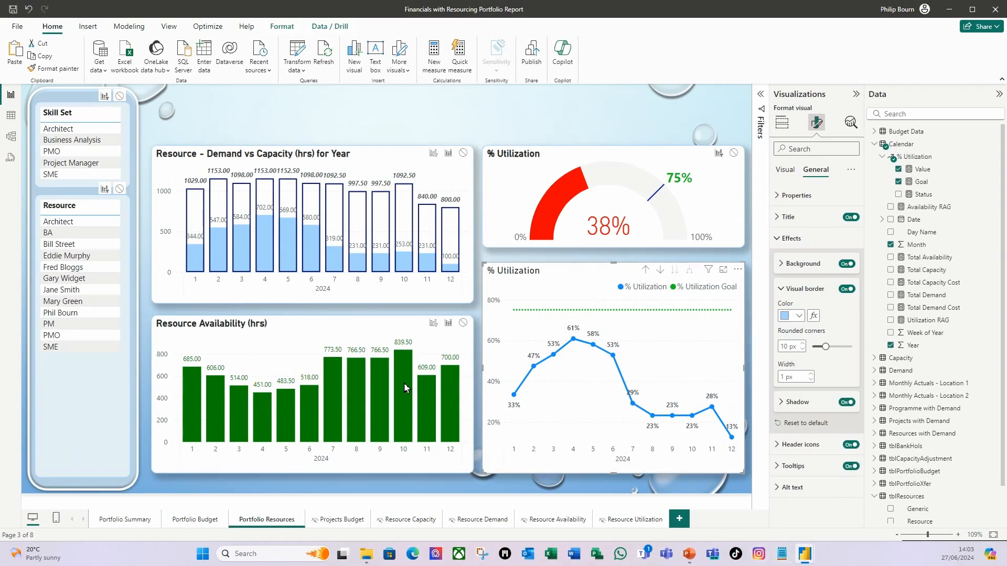
Turn off interaction editing for the report visuals, using the Skill Set table as the selected visual.
click(78, 112)
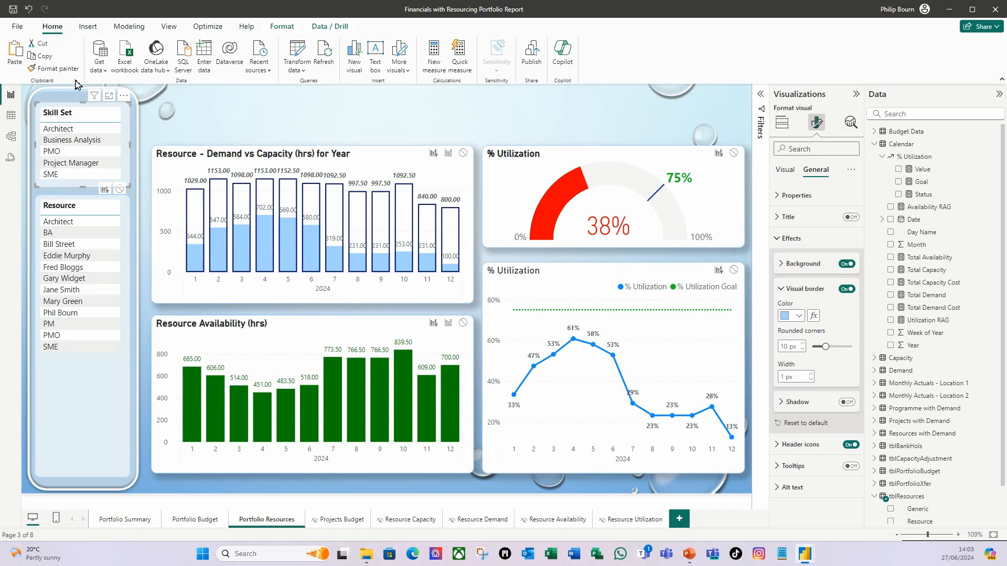
click(282, 26)
click(312, 102)
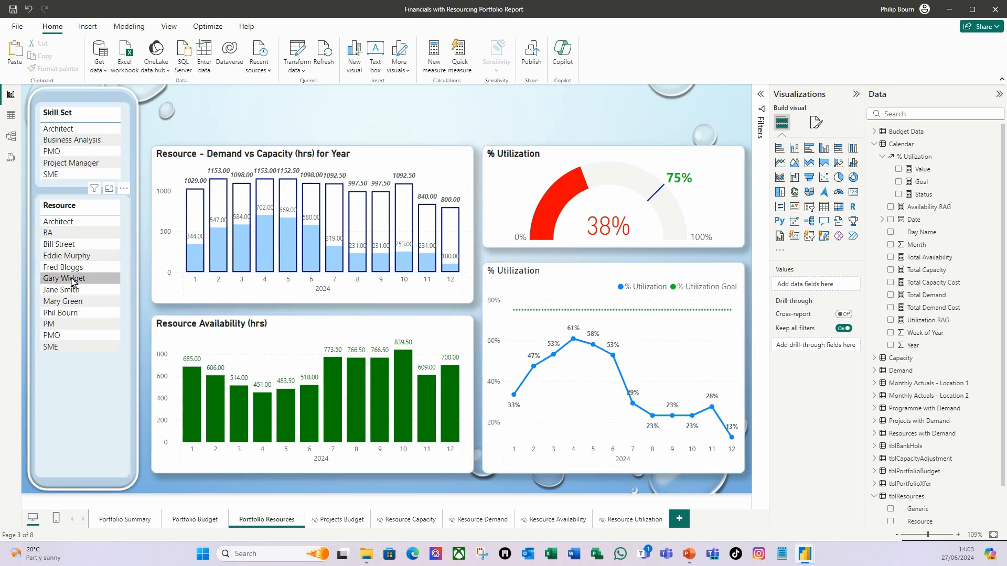
Test the page's filtering by choosing Architect, Business Analysis and PMO in the Skill Set table, return to Architect, and clear the selection.
click(69, 131)
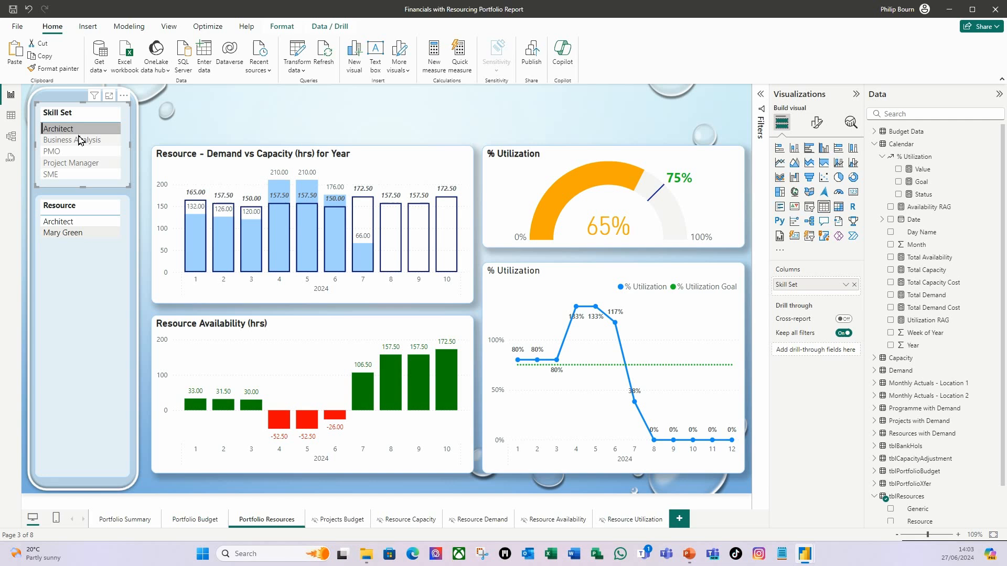
click(90, 140)
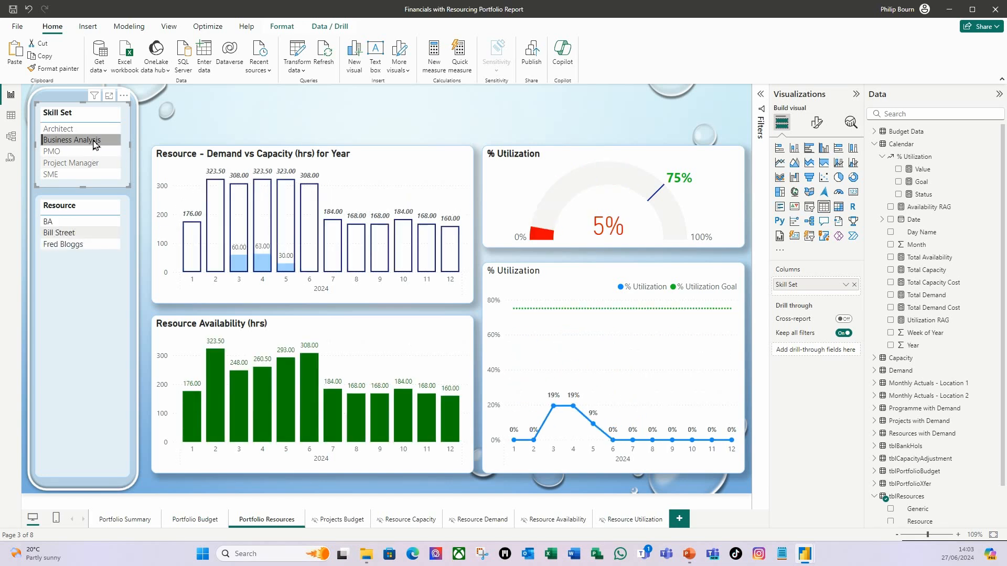
click(89, 152)
click(67, 129)
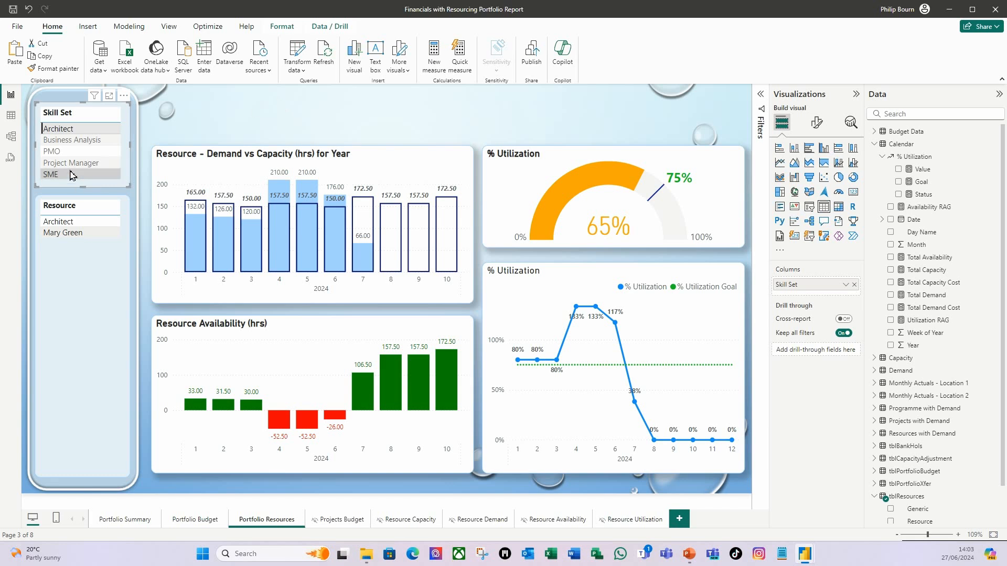
click(59, 129)
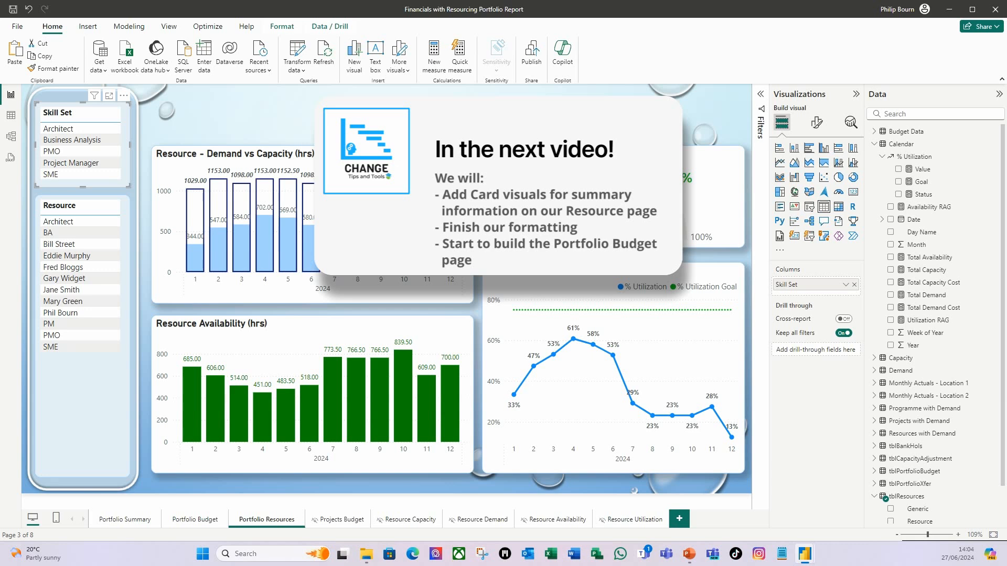
View the Portfolio Budget page and return to the Portfolio Resources page.
click(205, 524)
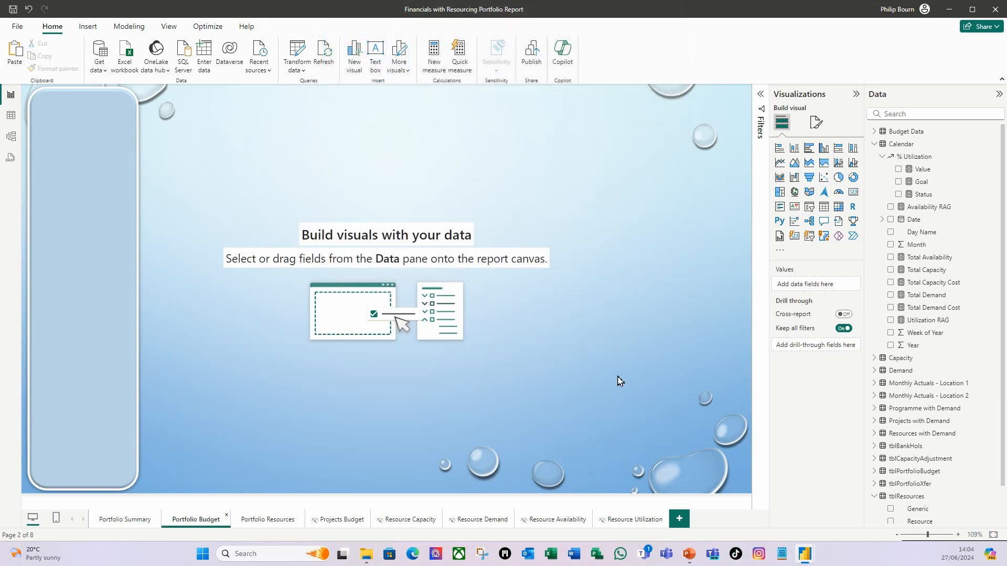
click(267, 523)
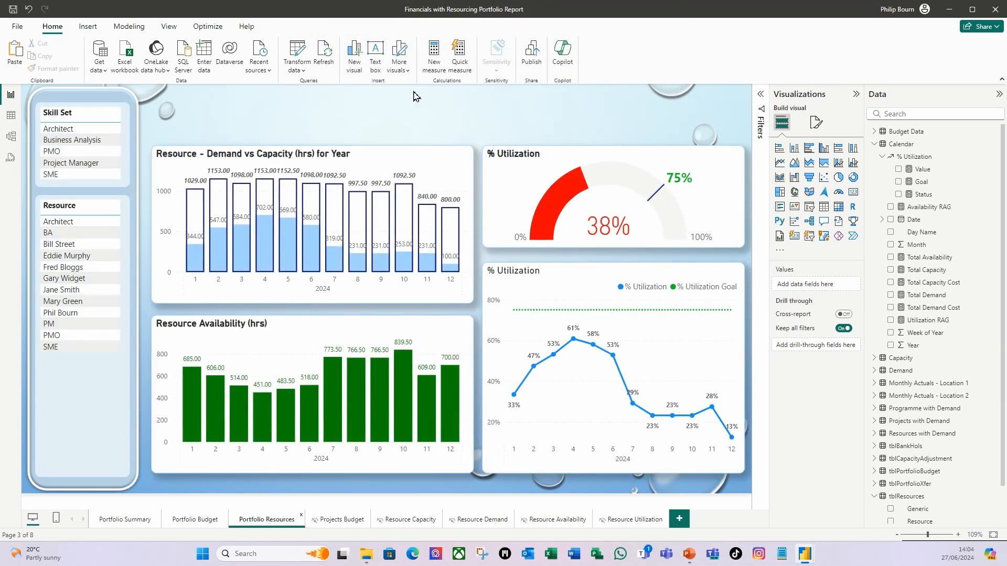